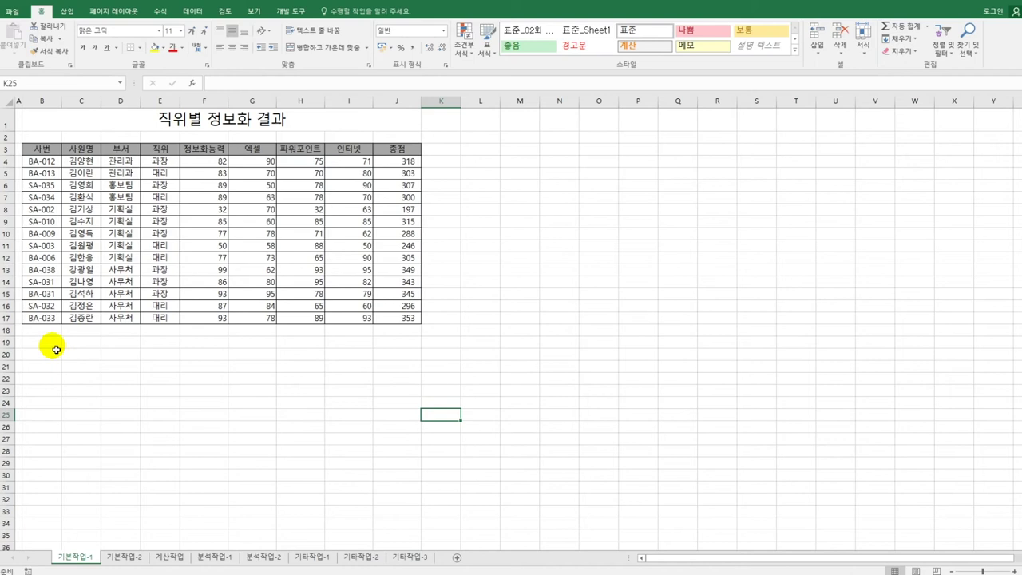
Enter the criteria label 조건 in cell B19 below the table.
{"action": "left_click", "coordinate": [52, 343]}
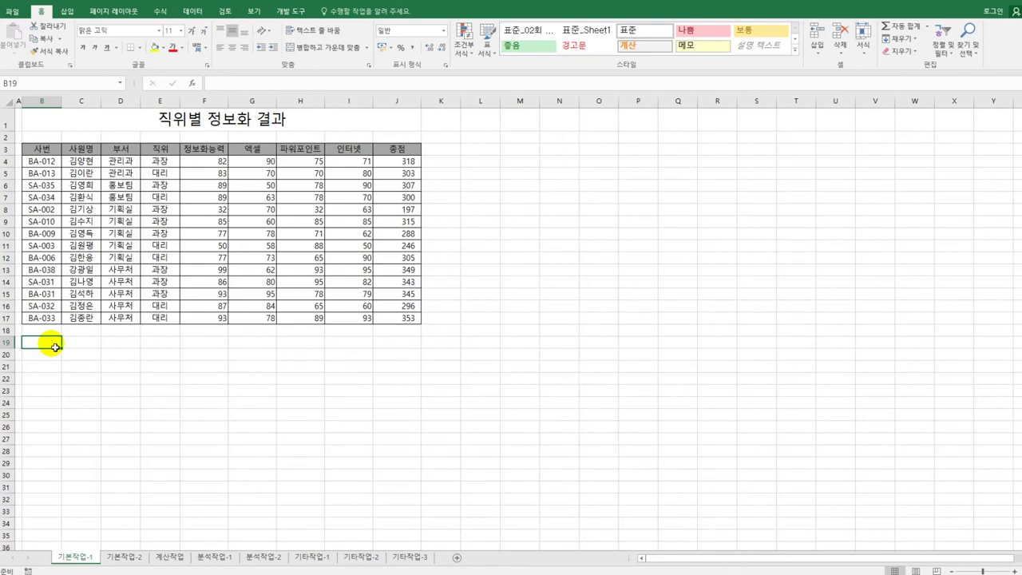
{"action": "type", "text": "w"}
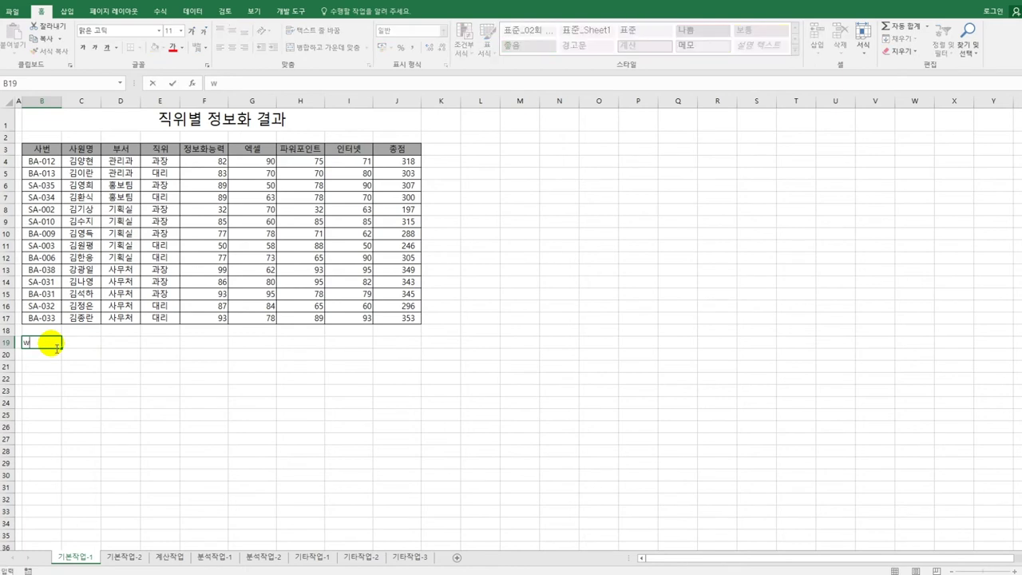
{"action": "key", "text": "BackSpace"}
{"action": "type", "text": "조건"}
{"action": "key", "text": "Return"}
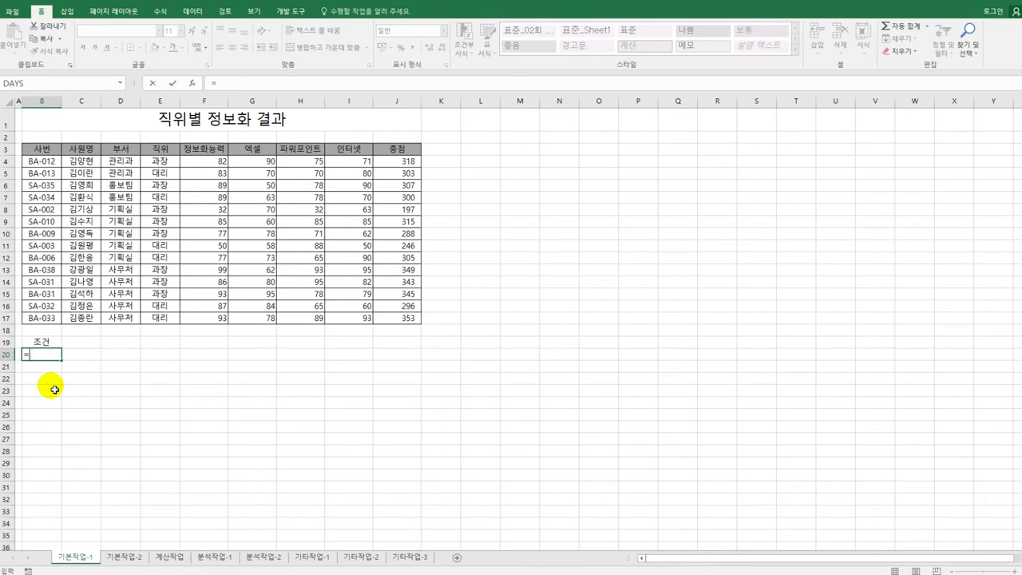
Enter the criteria formula =AND(E4="과장",J4>=300) in cell B20.
{"action": "type", "text": "and("}
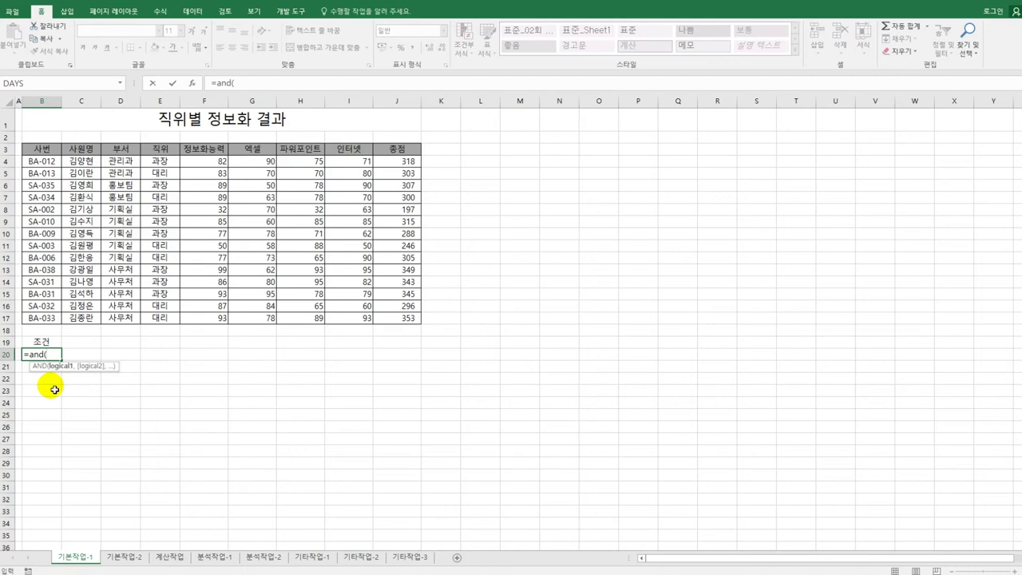
{"action": "left_click", "coordinate": [164, 162]}
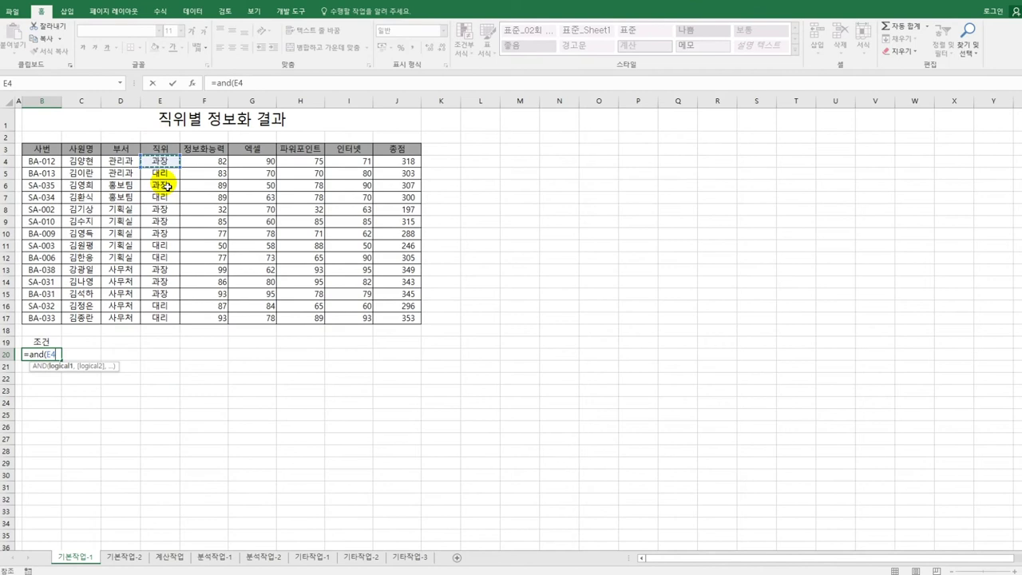
{"action": "type", "text": "=\"과장\","}
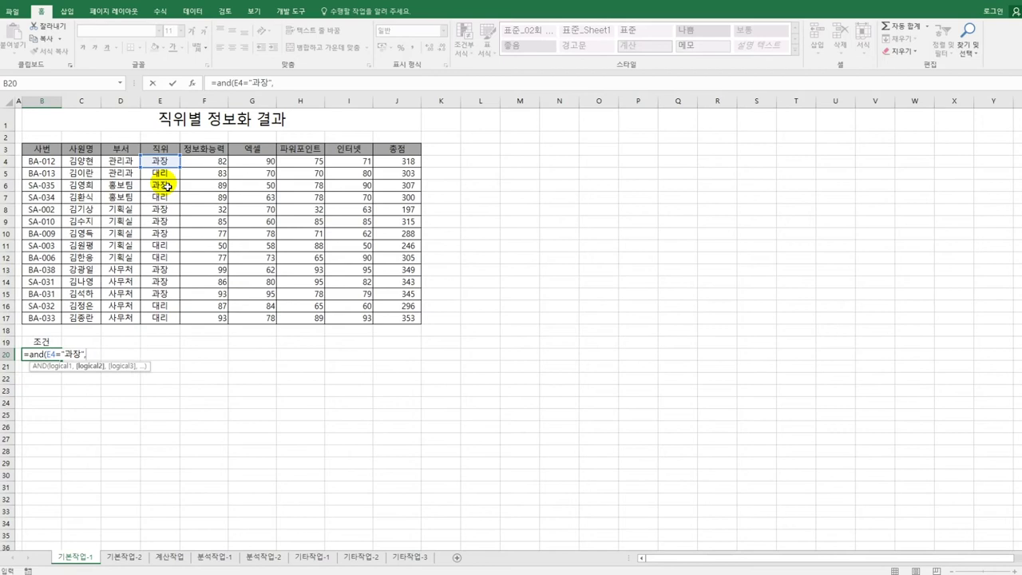
{"action": "left_click", "coordinate": [416, 162]}
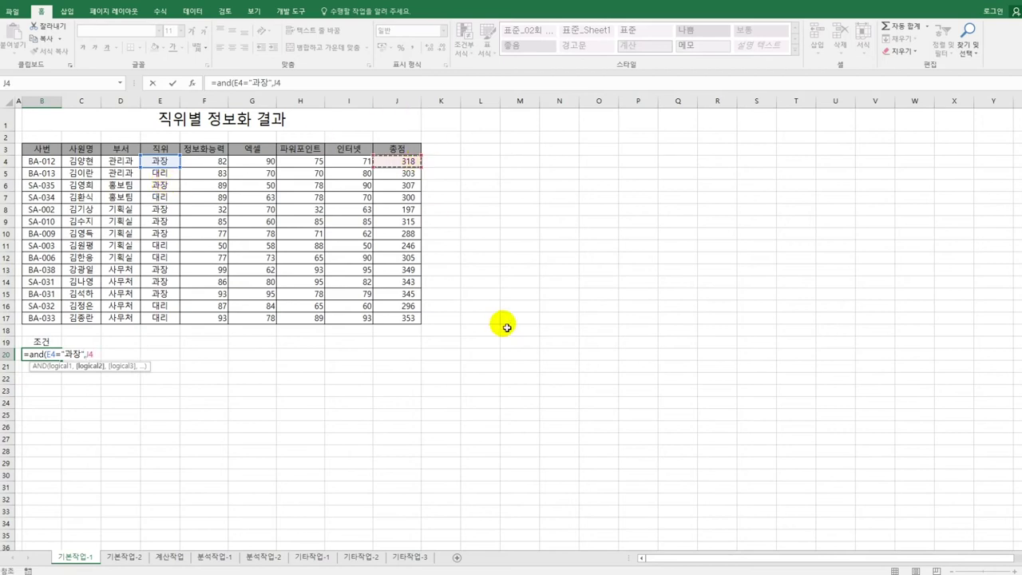
{"action": "type", "text": ">=300"}
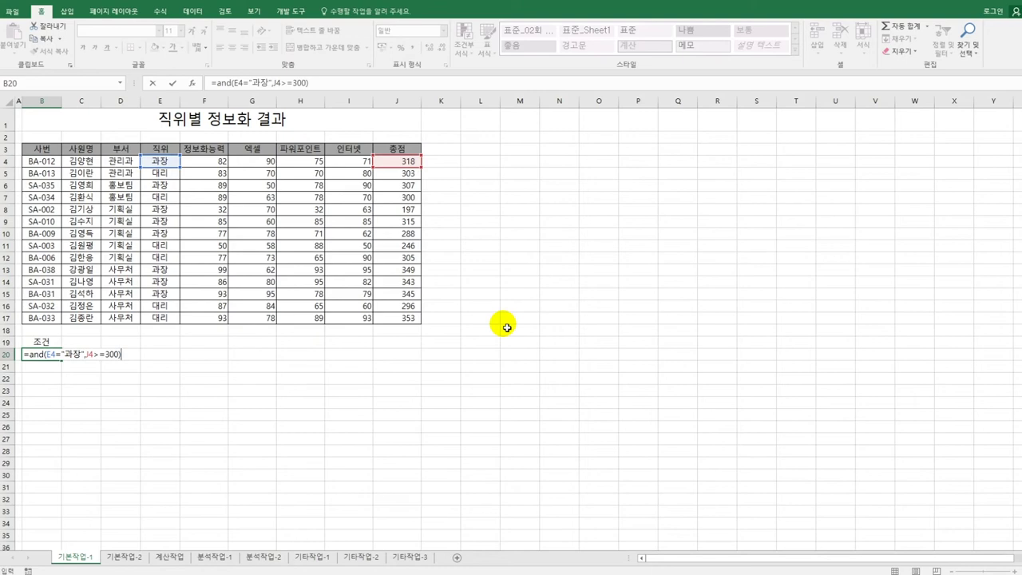
{"action": "key", "text": "Return"}
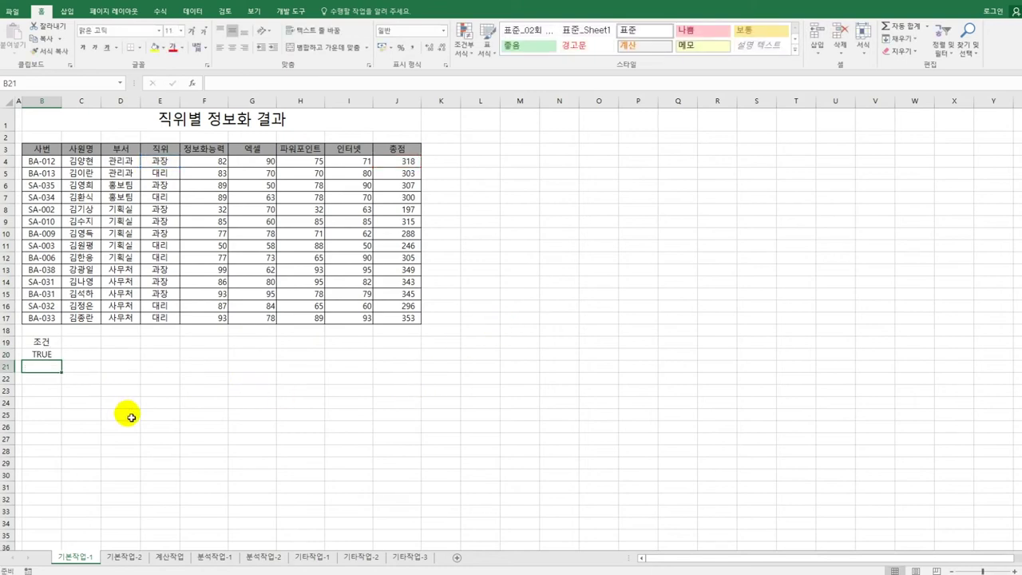
{"action": "left_click", "coordinate": [52, 354]}
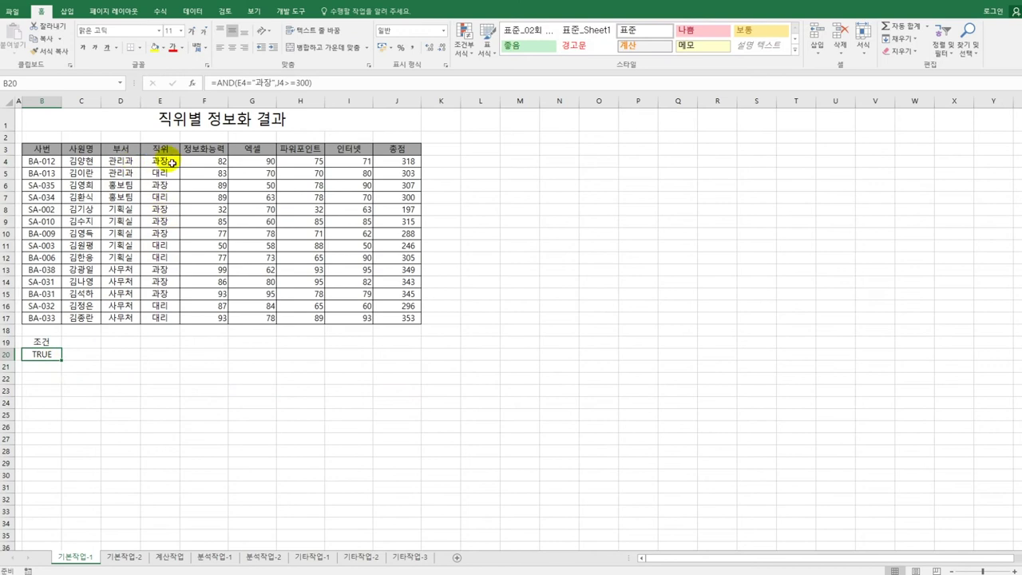
{"action": "left_click", "coordinate": [395, 161]}
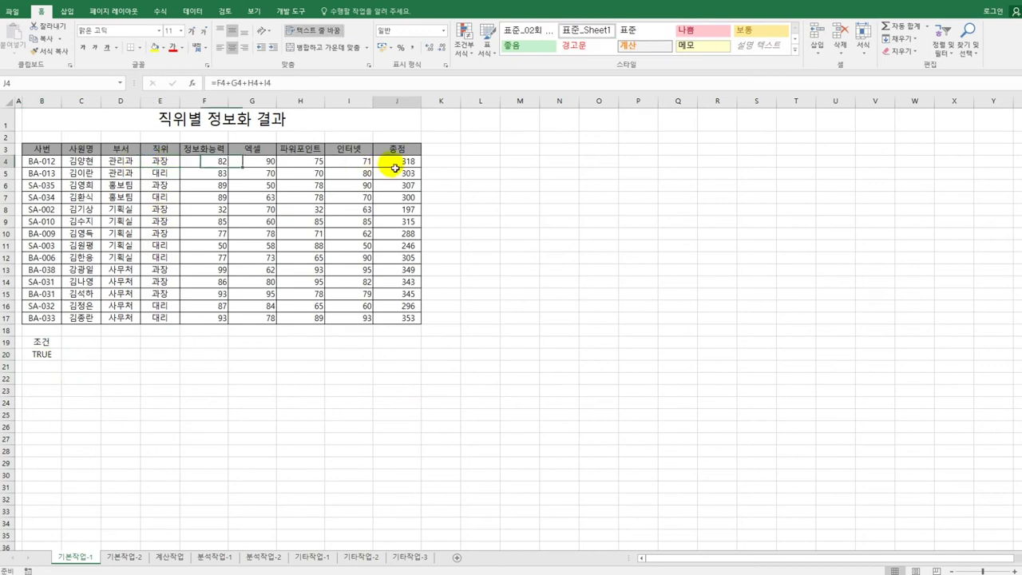
{"action": "left_click", "coordinate": [50, 356]}
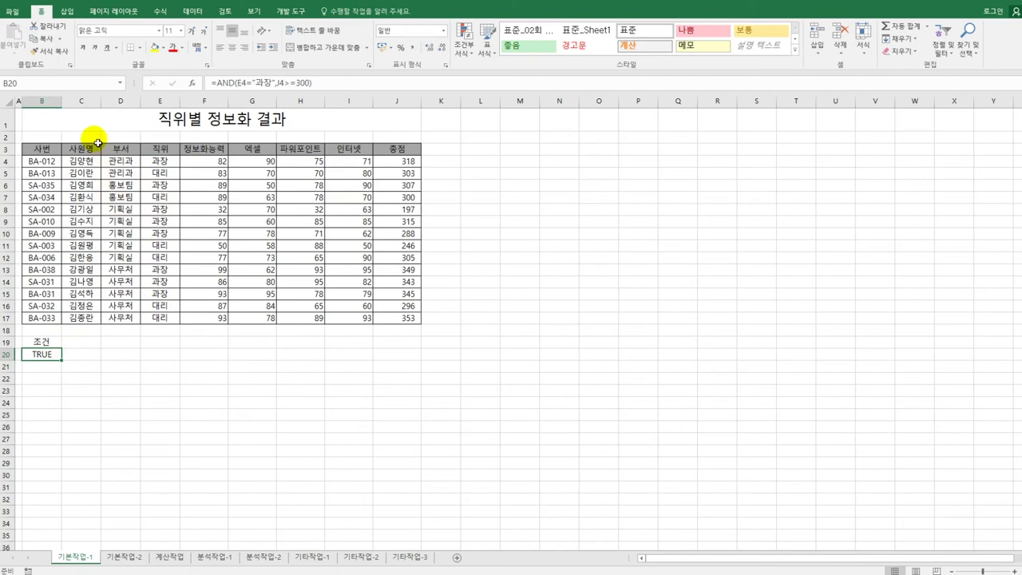
Copy the headers 사번, 사원명, 부서, 정보화능력, 엑셀, 파워포인트 and 인터넷 to the row starting at B23.
{"action": "left_click", "coordinate": [42, 148]}
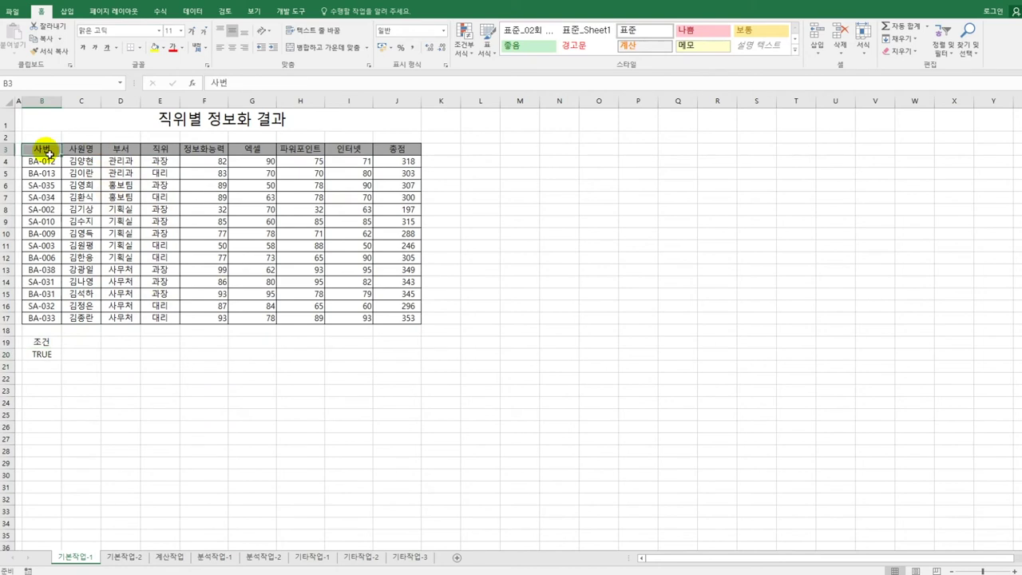
{"action": "left_click", "coordinate": [90, 150], "text": "ctrl"}
{"action": "left_click", "coordinate": [138, 151], "text": "ctrl"}
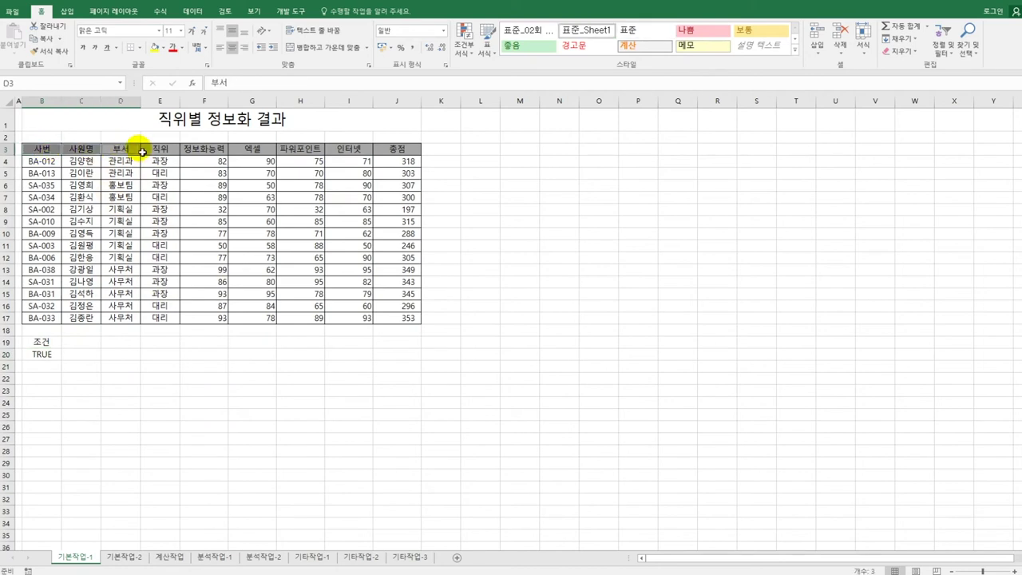
{"action": "left_click", "coordinate": [209, 151], "text": "ctrl"}
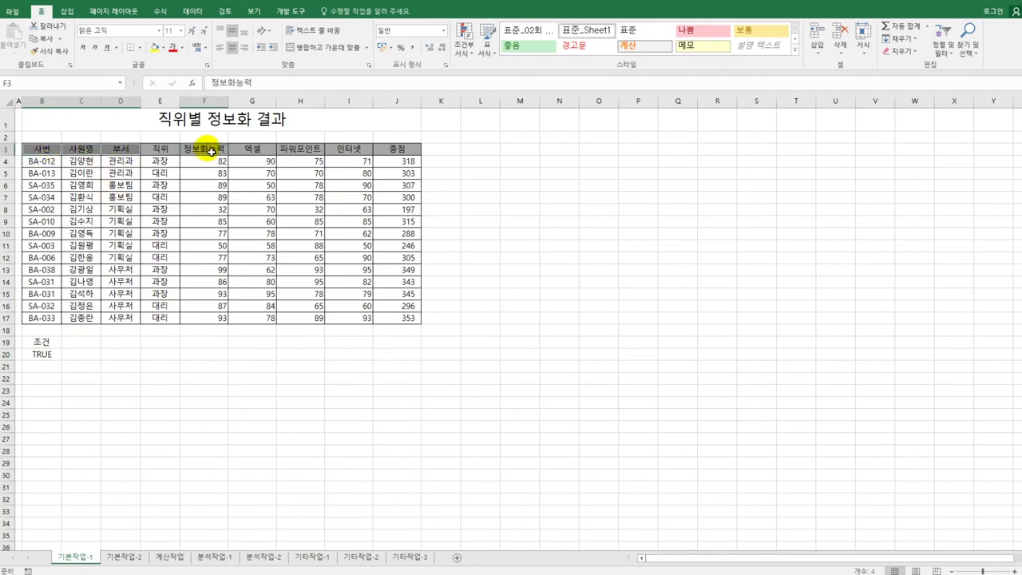
{"action": "left_click", "coordinate": [245, 150], "text": "ctrl"}
{"action": "left_click", "coordinate": [313, 150], "text": "ctrl"}
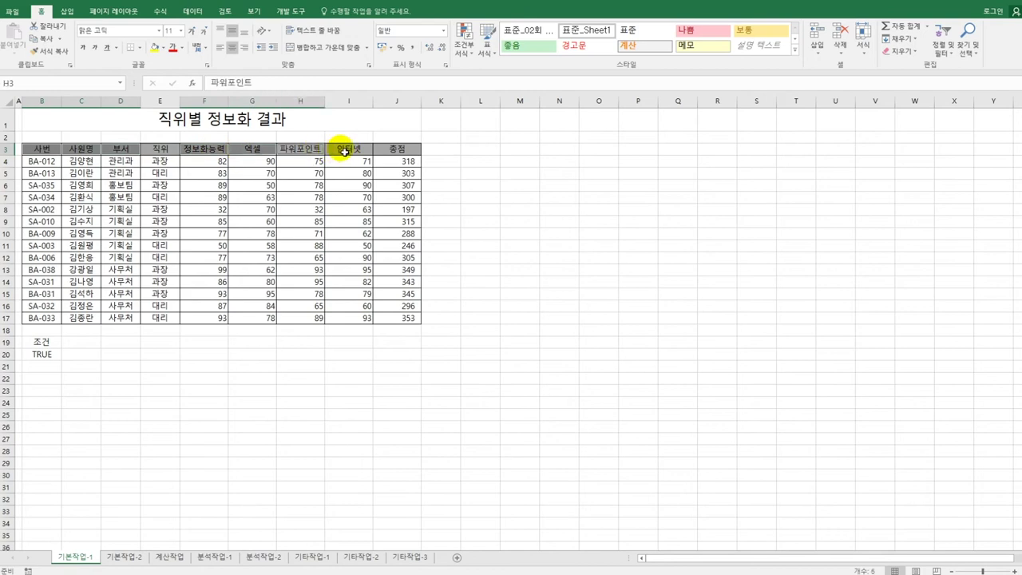
{"action": "left_click", "coordinate": [343, 150], "text": "ctrl"}
{"action": "key", "text": "ctrl+c"}
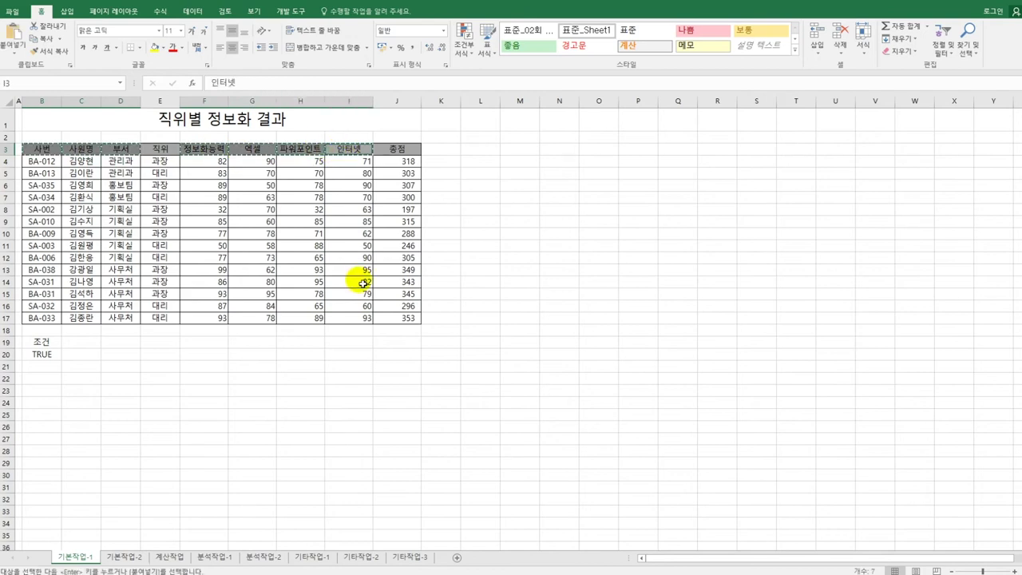
{"action": "left_click", "coordinate": [52, 392]}
{"action": "key", "text": "ctrl+v"}
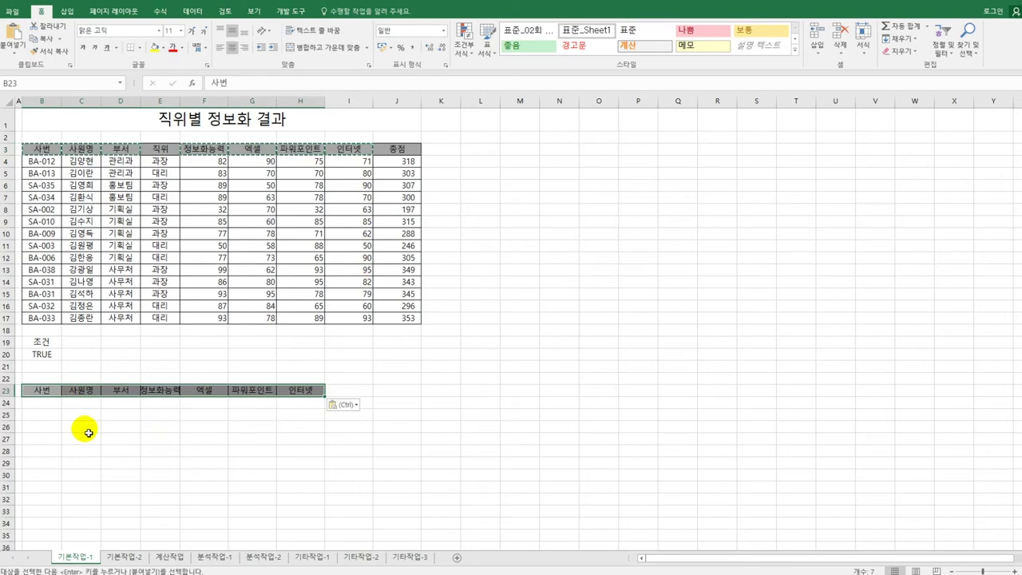
Set up an advanced filter on the table B3:J17 with B19:B20 as the criteria range.
{"action": "left_click", "coordinate": [153, 224]}
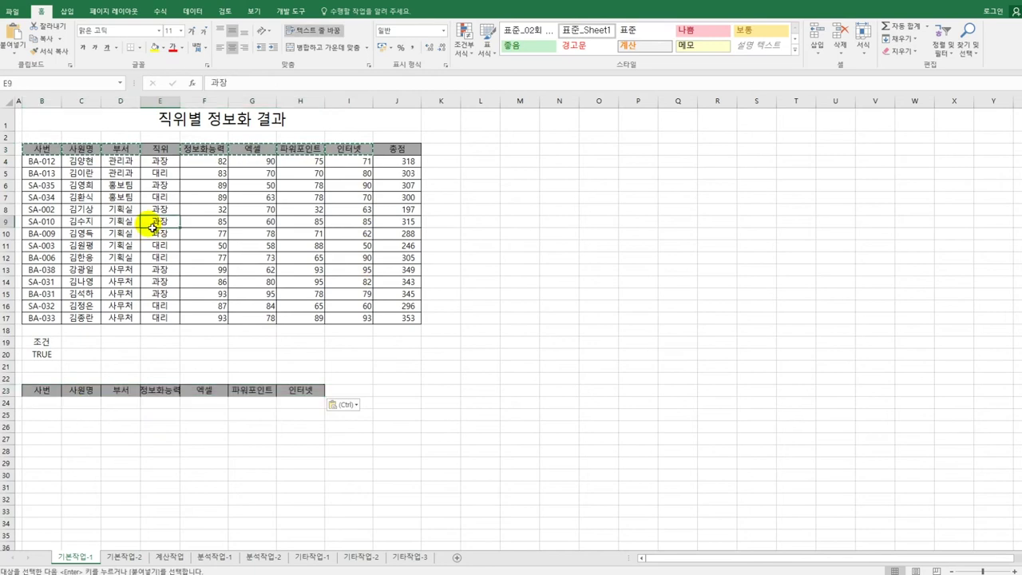
{"action": "left_click", "coordinate": [194, 11]}
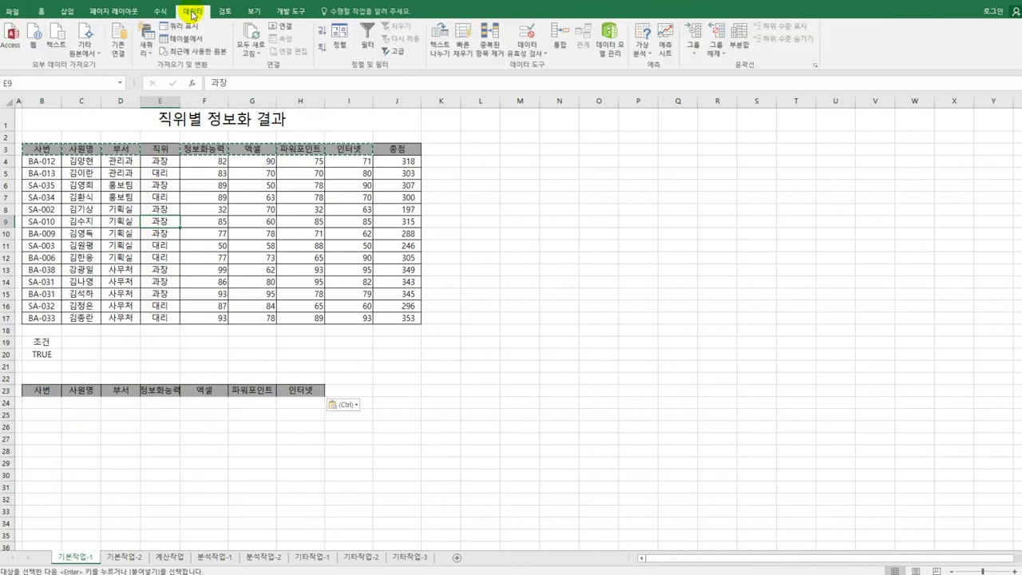
{"action": "left_click", "coordinate": [391, 51]}
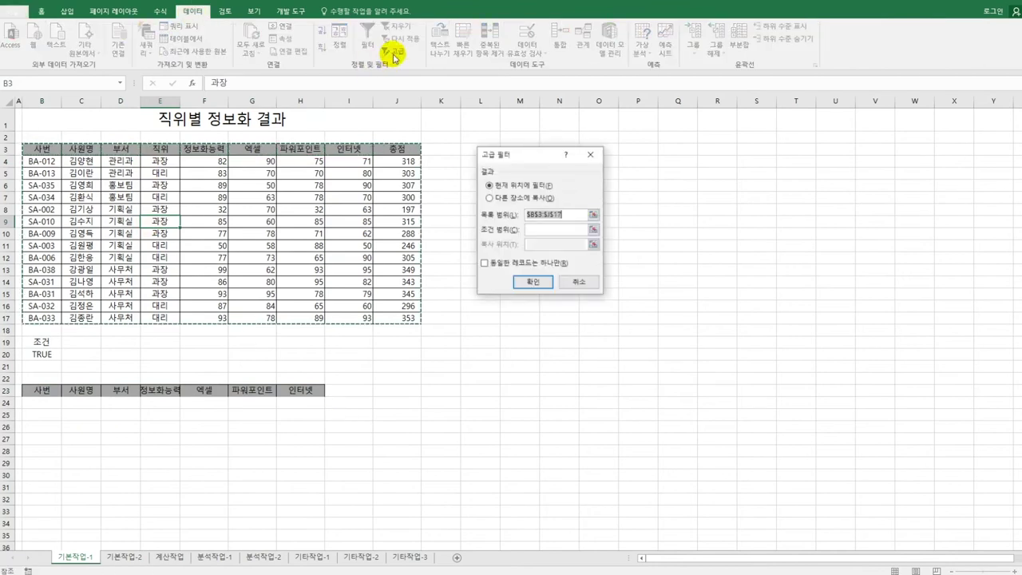
{"action": "left_click", "coordinate": [536, 232]}
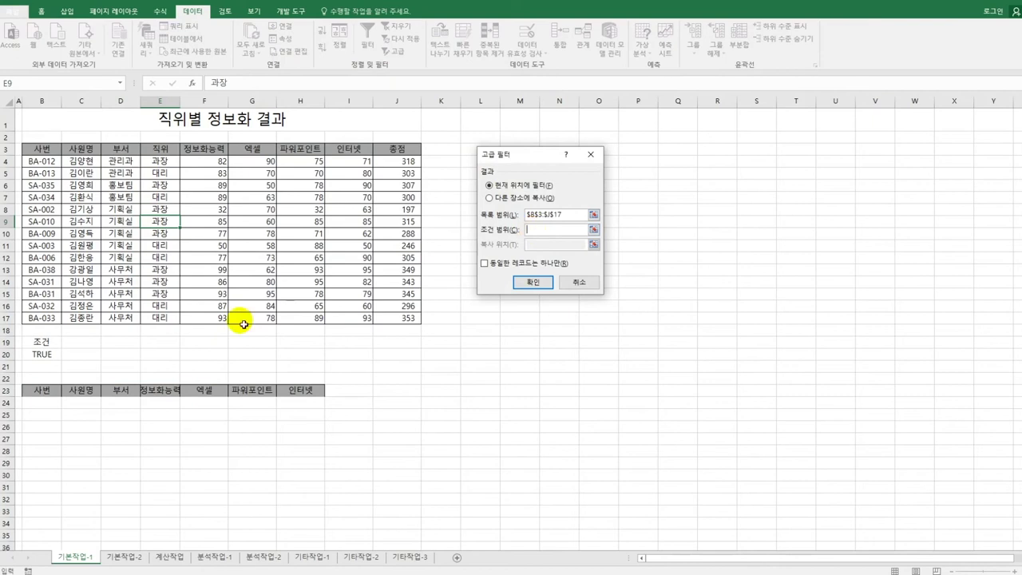
{"action": "left_click_drag", "start_coordinate": [40, 342], "coordinate": [42, 354]}
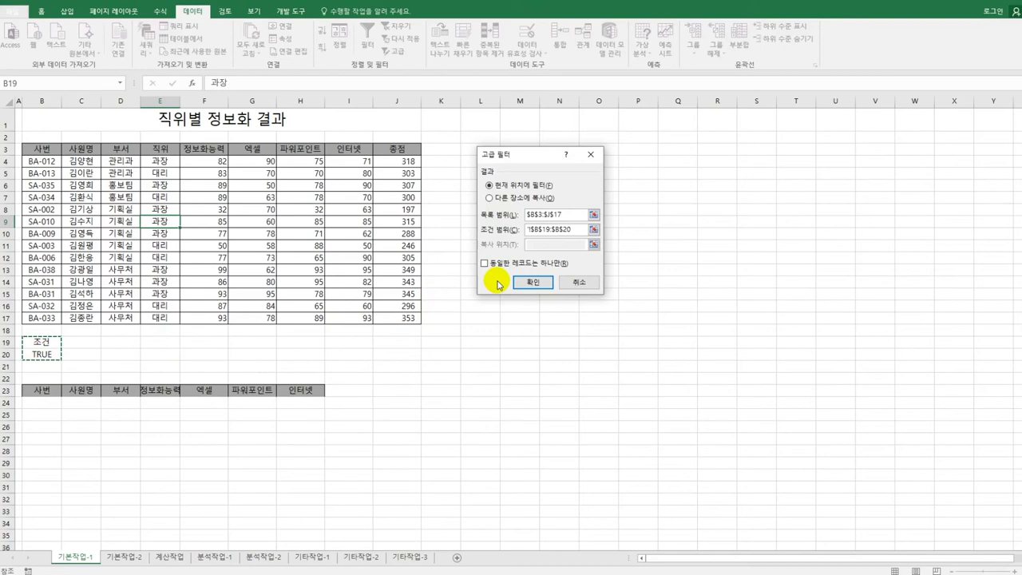
Run the advanced filter with its results copied to B23:H23, and autofit the width of column E.
{"action": "left_click", "coordinate": [489, 199]}
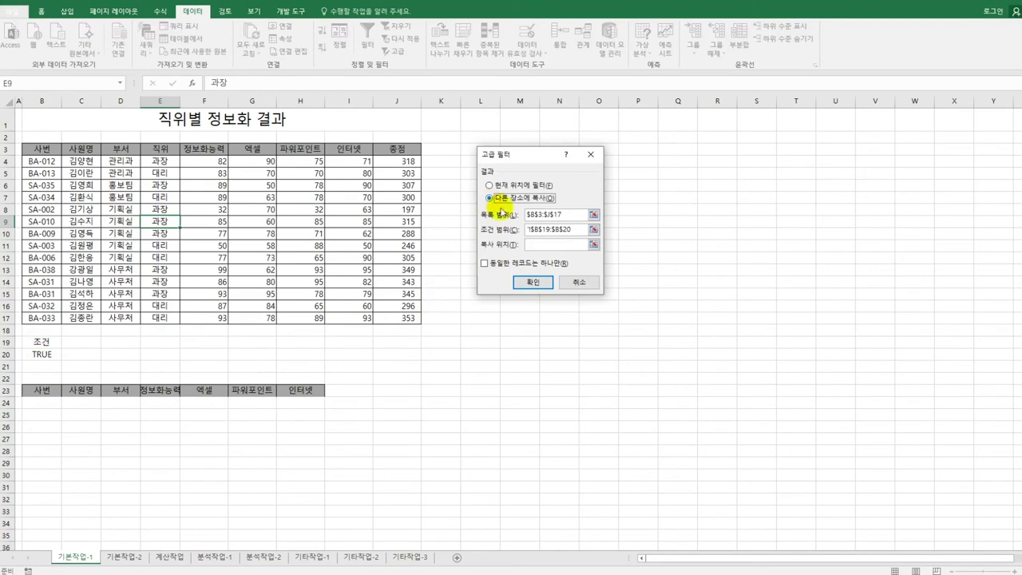
{"action": "left_click", "coordinate": [540, 244]}
{"action": "left_click_drag", "start_coordinate": [53, 390], "coordinate": [296, 395]}
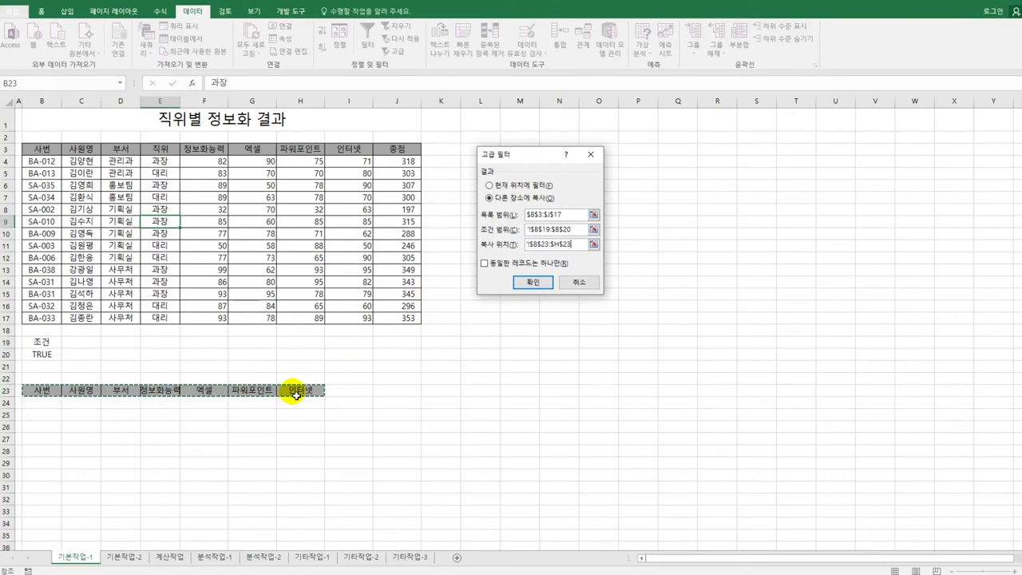
{"action": "left_click", "coordinate": [515, 286]}
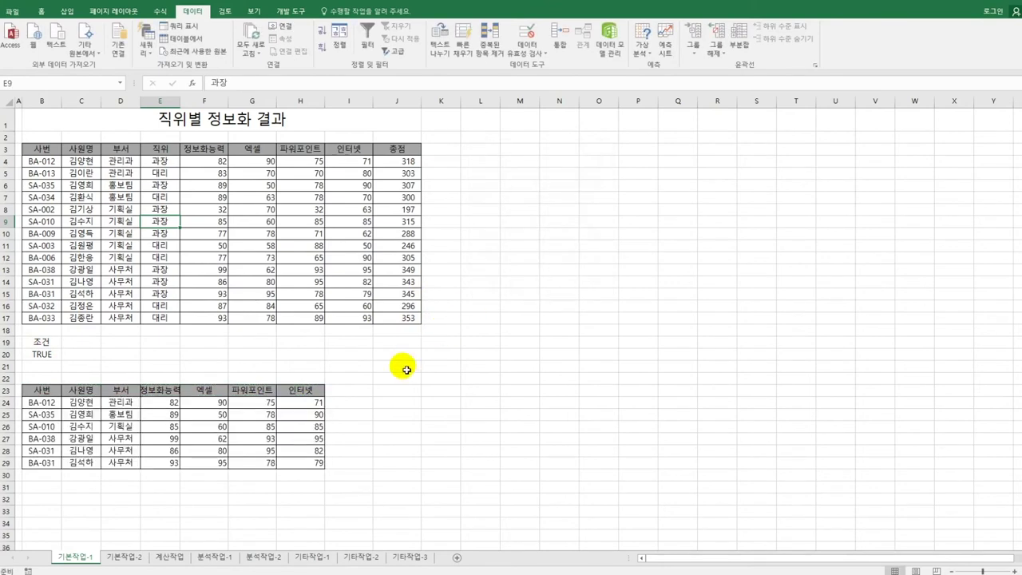
{"action": "double_click", "coordinate": [179, 101]}
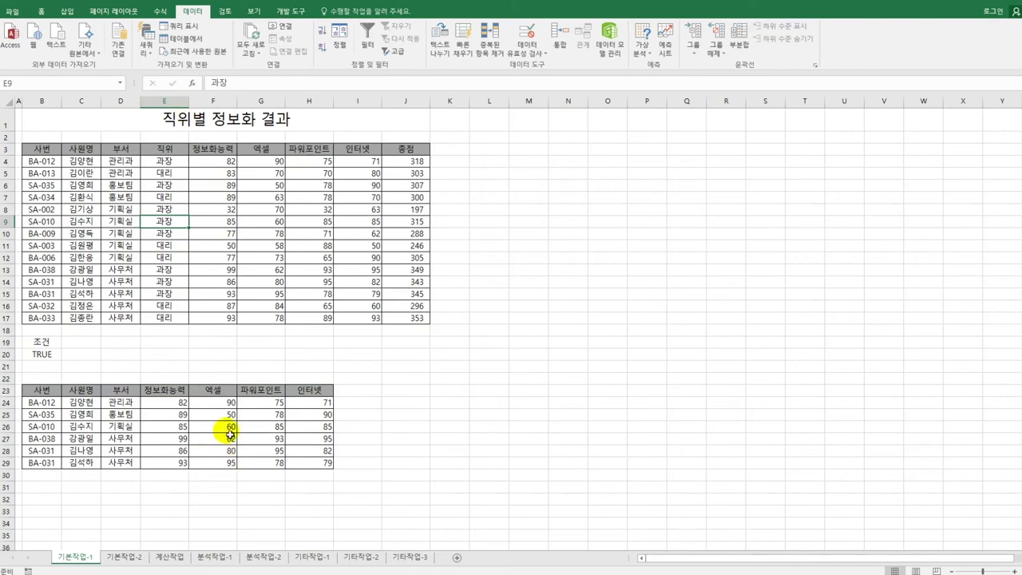
Create a new formula-based conditional formatting rule for the data range B4:J17.
{"action": "left_click", "coordinate": [53, 165]}
{"action": "left_click_drag", "start_coordinate": [54, 165], "coordinate": [398, 324]}
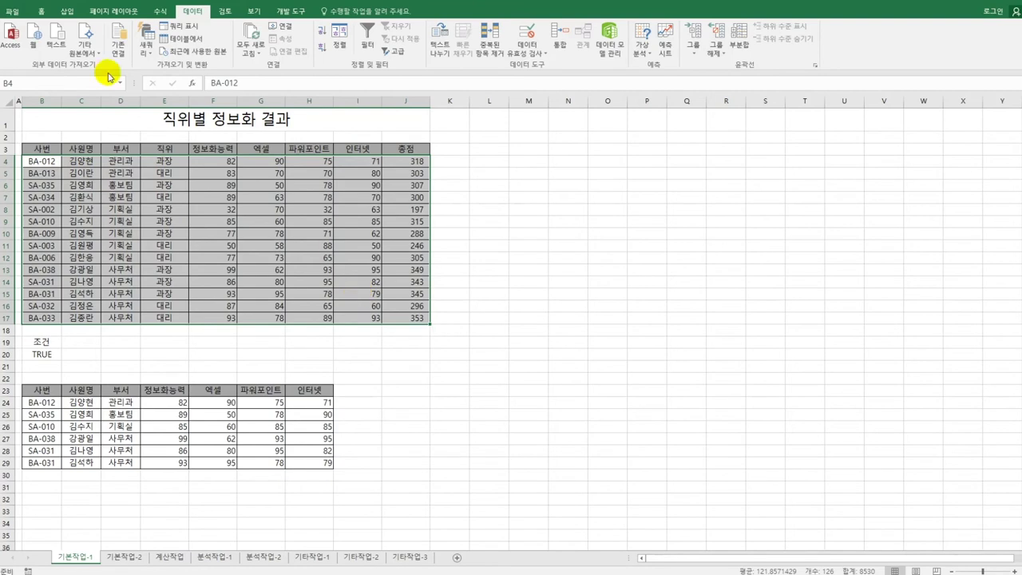
{"action": "left_click", "coordinate": [42, 11]}
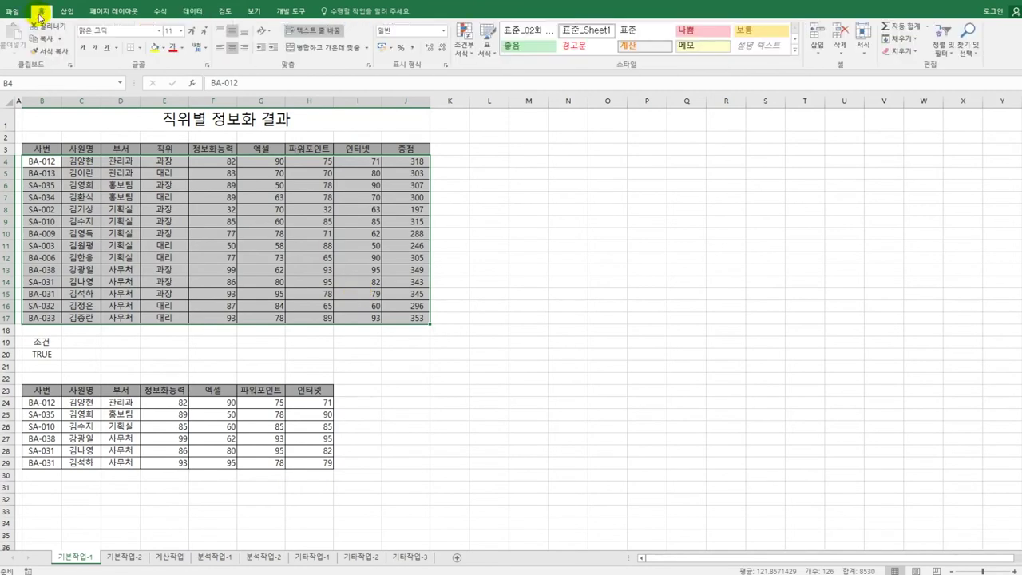
{"action": "left_click", "coordinate": [461, 41]}
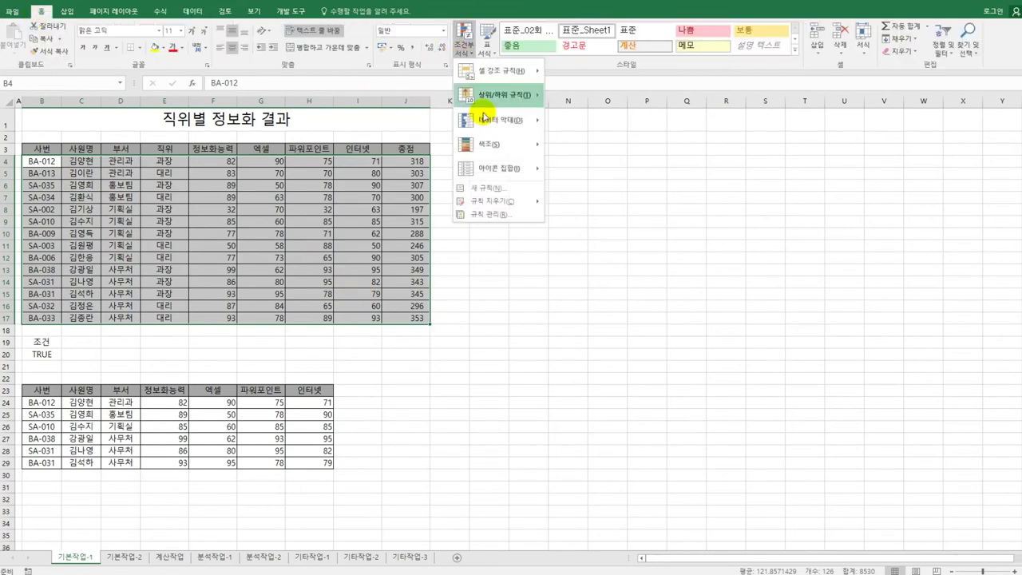
{"action": "left_click", "coordinate": [506, 192]}
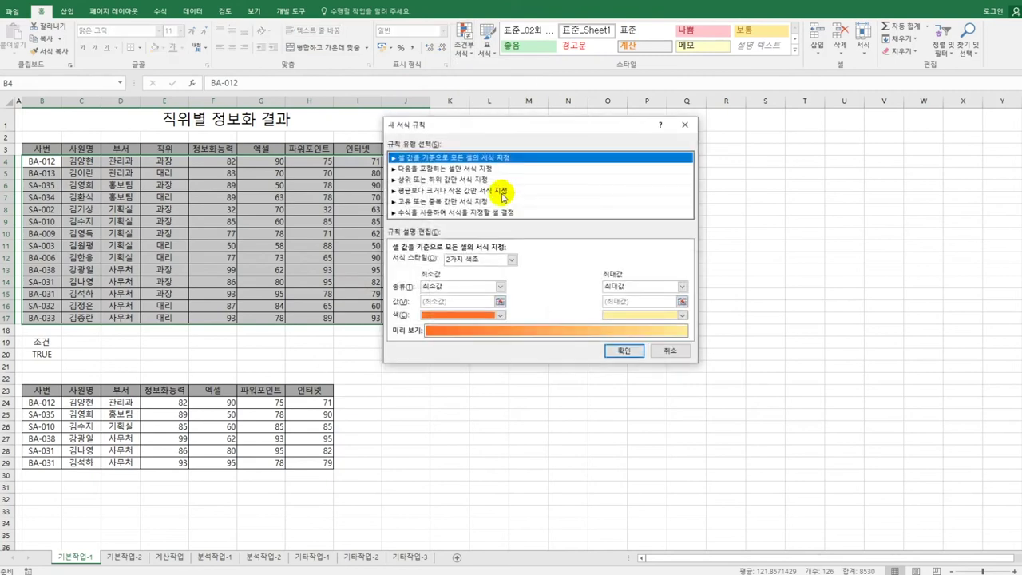
{"action": "left_click", "coordinate": [498, 213]}
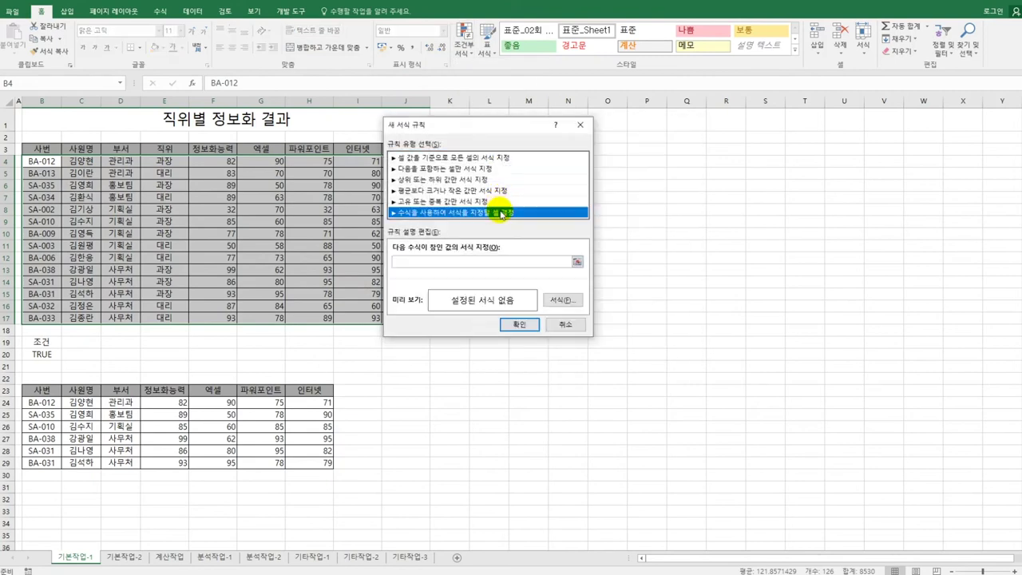
Enter the rule formula =AND($E4="대리",$J4>=300) for the new conditional formatting rule.
{"action": "left_click", "coordinate": [489, 268]}
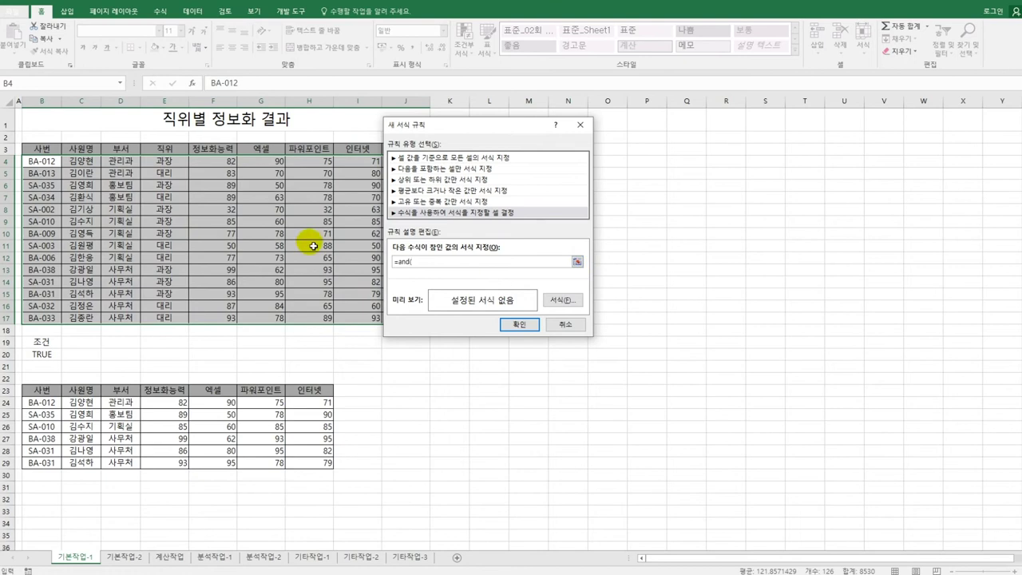
{"action": "left_click", "coordinate": [181, 163]}
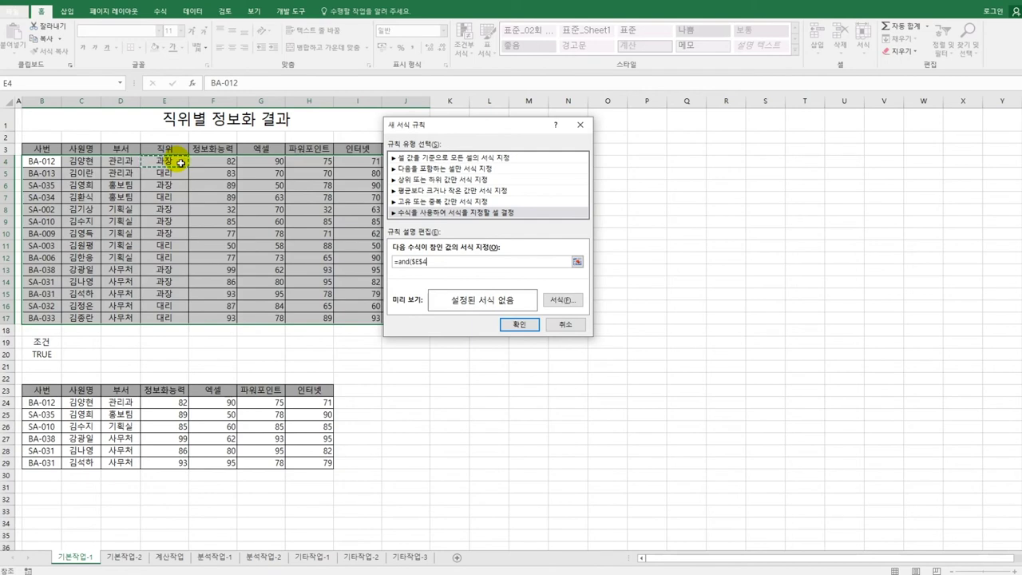
{"action": "key", "text": "F4"}
{"action": "type", "text": "=\"대리\","}
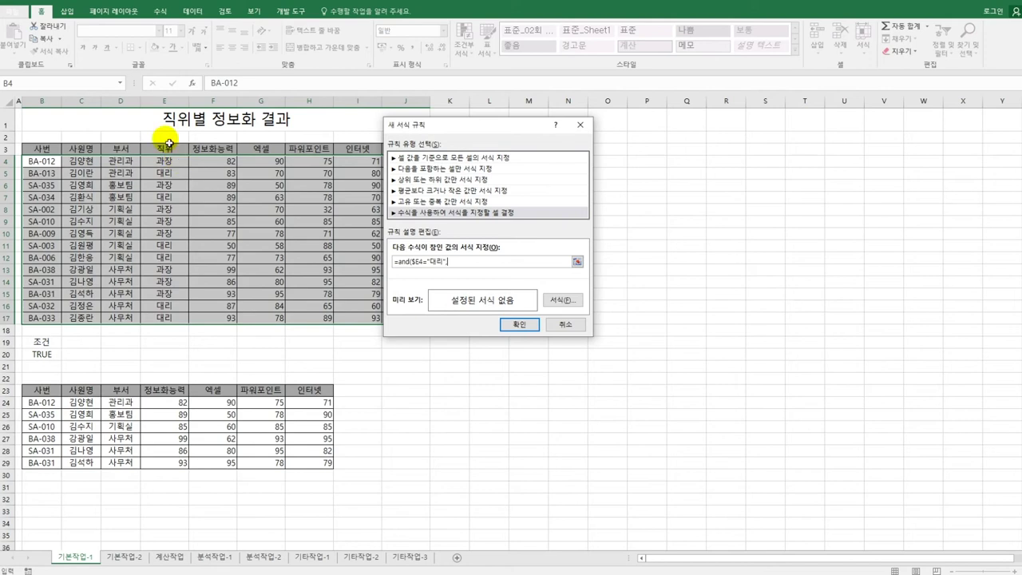
{"action": "left_click_drag", "start_coordinate": [451, 123], "coordinate": [546, 128]}
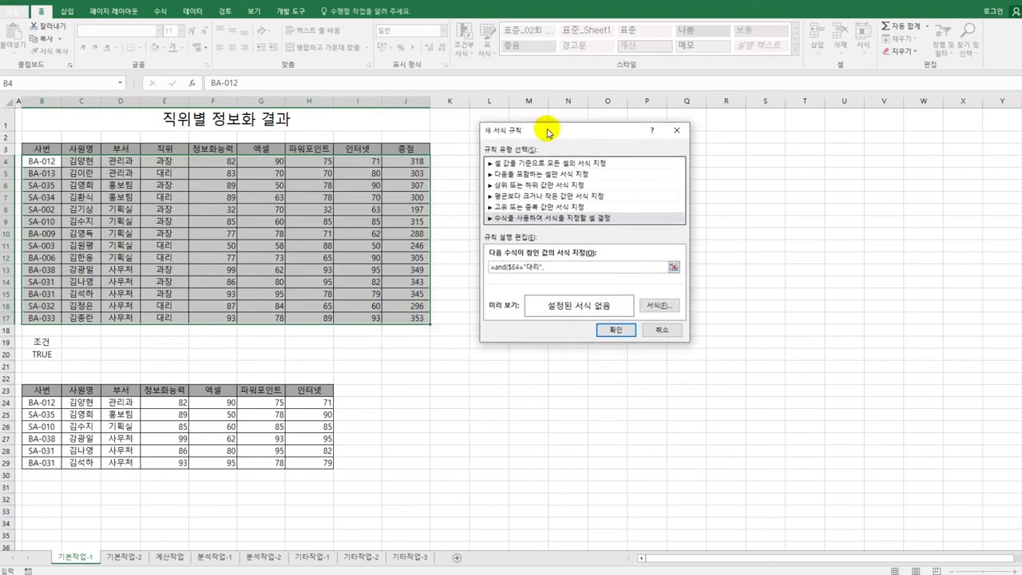
{"action": "type", "text": ","}
{"action": "left_click", "coordinate": [422, 167]}
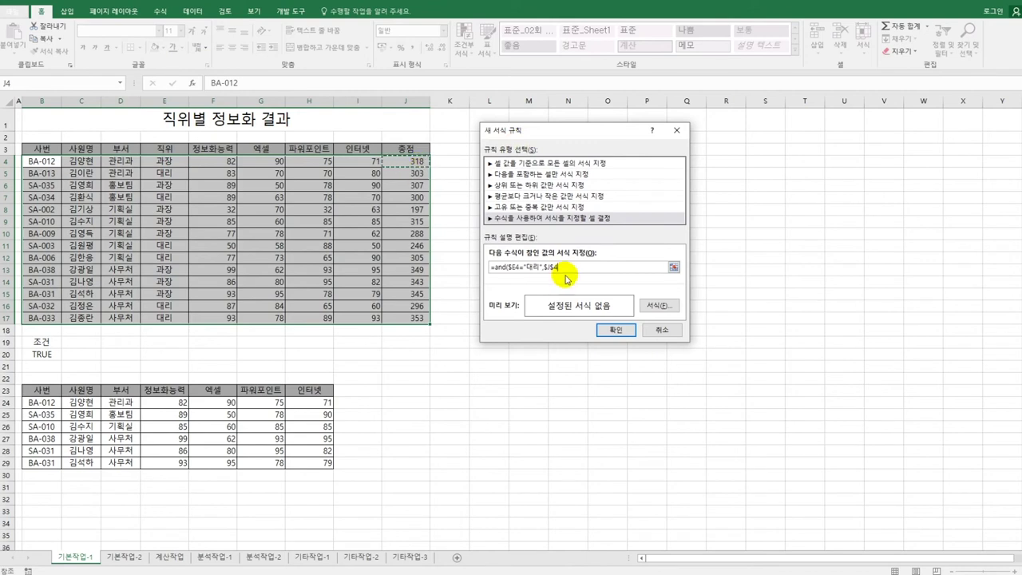
{"action": "key", "text": "F4"}
{"action": "key", "text": "F4"}
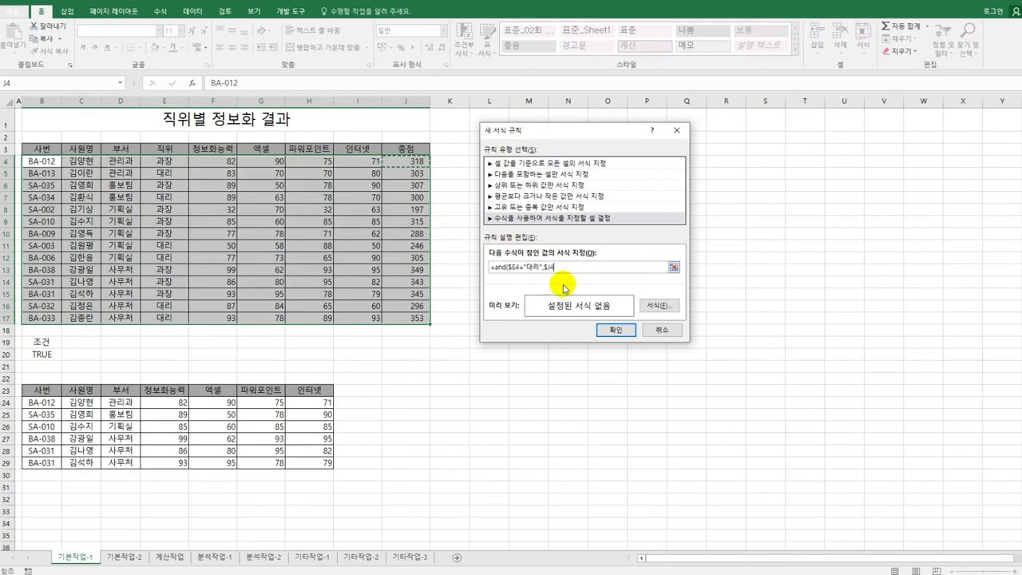
{"action": "type", "text": ">=300"}
Give the rule a bold italic (굵은 기울임꼴) font in standard red and apply it to the table.
{"action": "left_click", "coordinate": [657, 305]}
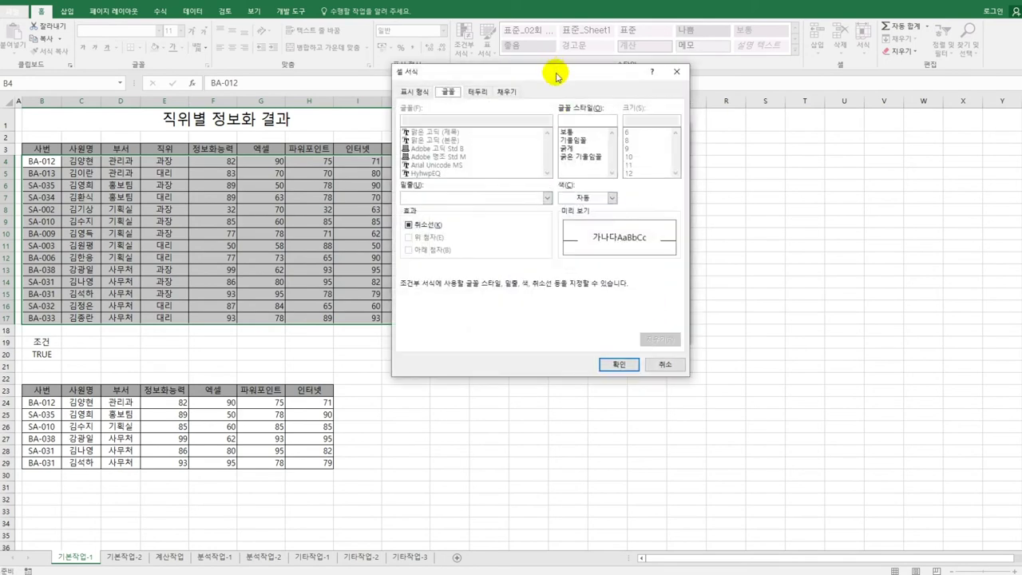
{"action": "left_click_drag", "start_coordinate": [556, 73], "coordinate": [342, 161]}
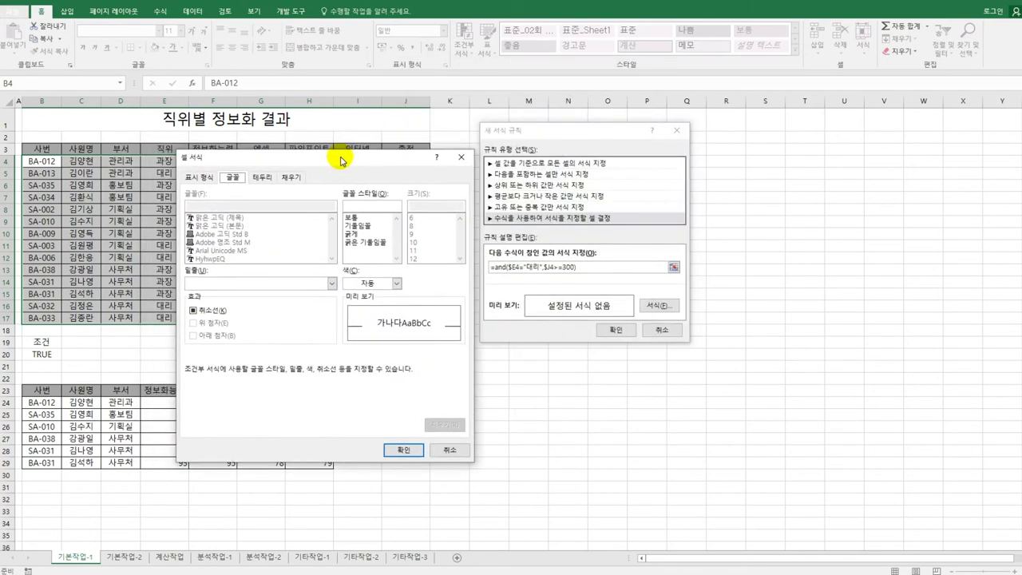
{"action": "left_click", "coordinate": [365, 243]}
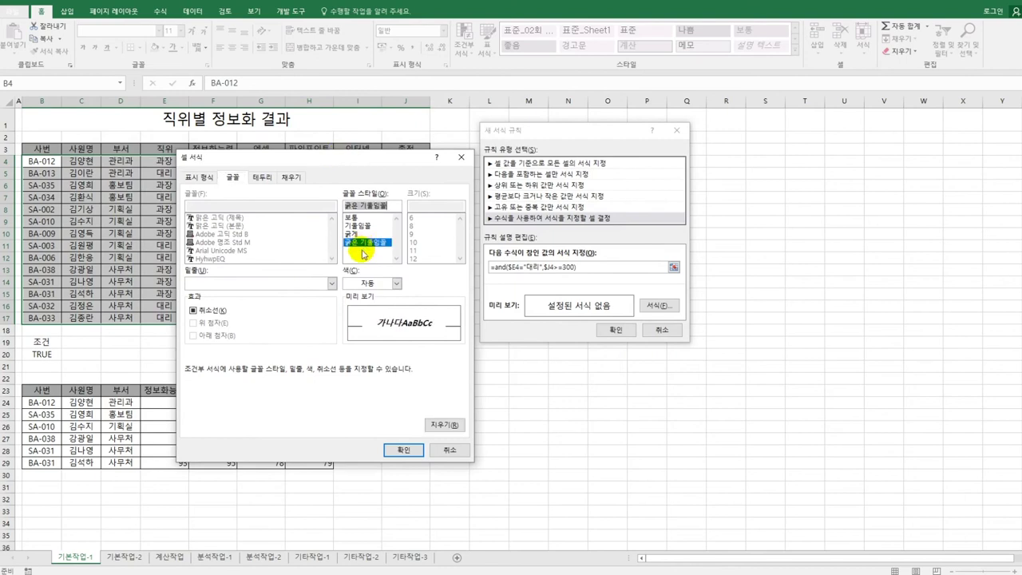
{"action": "left_click", "coordinate": [396, 283]}
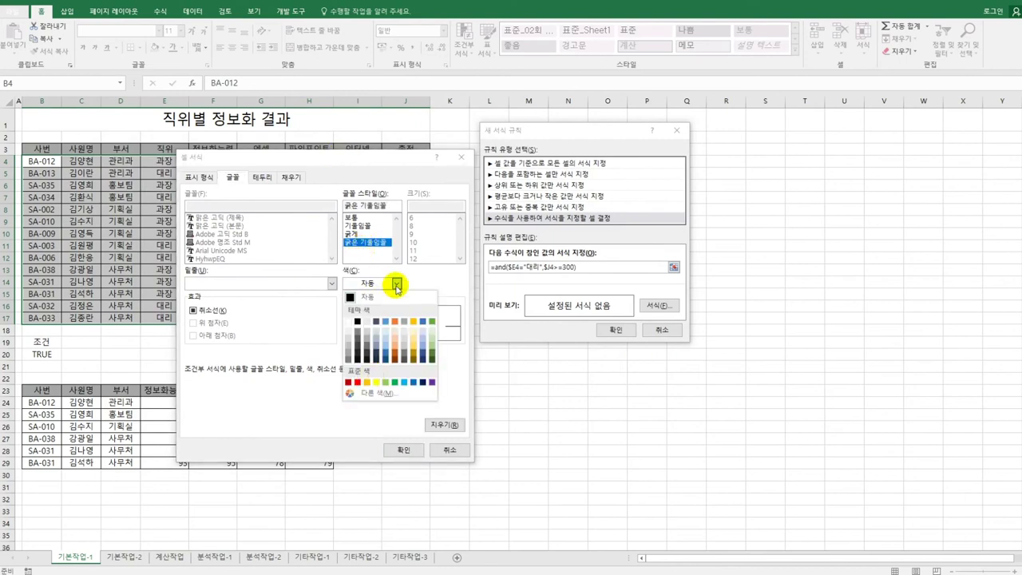
{"action": "left_click", "coordinate": [357, 382]}
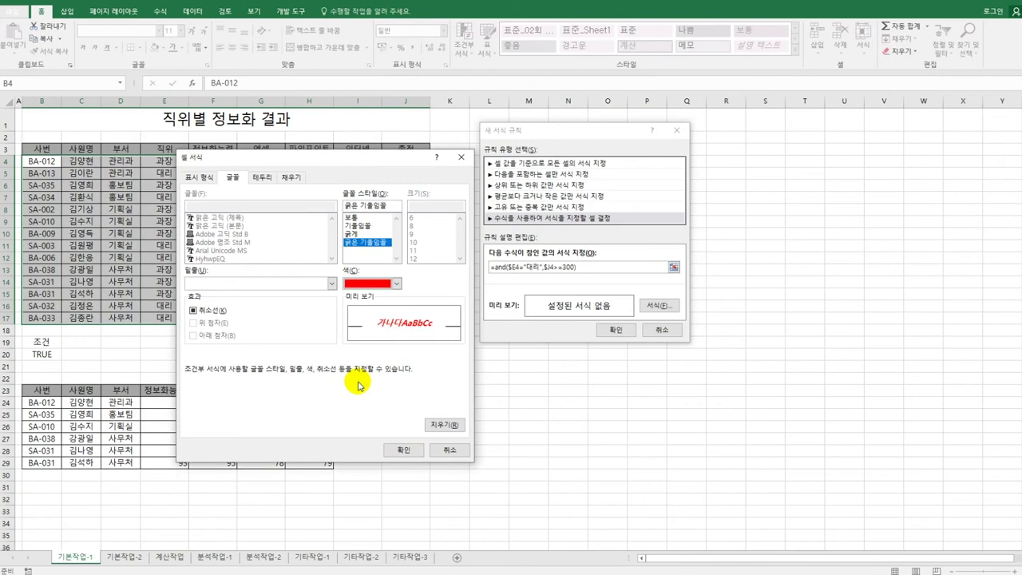
{"action": "left_click", "coordinate": [407, 449]}
{"action": "left_click", "coordinate": [616, 329]}
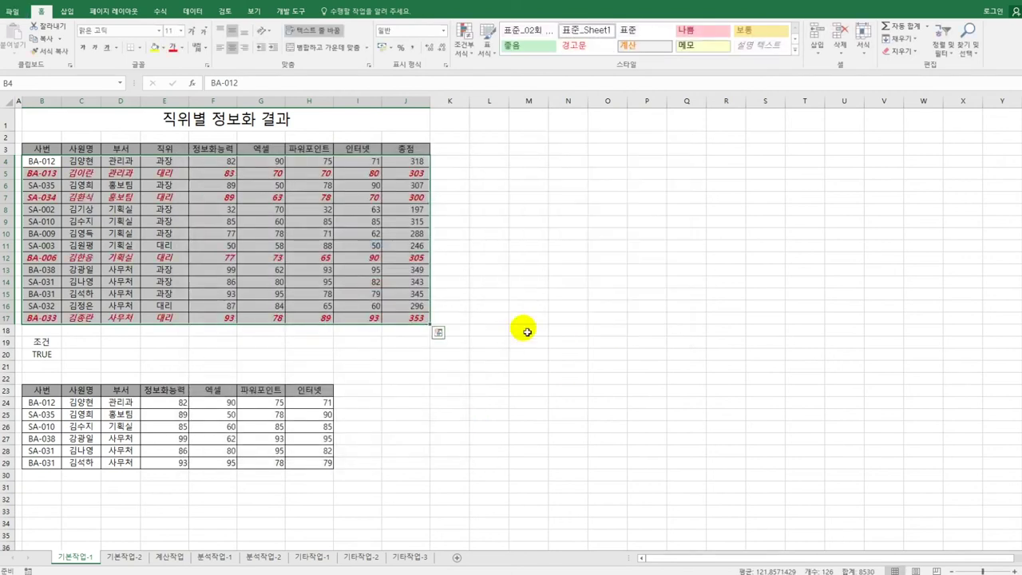
{"action": "left_click_drag", "start_coordinate": [420, 321], "coordinate": [364, 308]}
{"action": "left_click", "coordinate": [412, 318]}
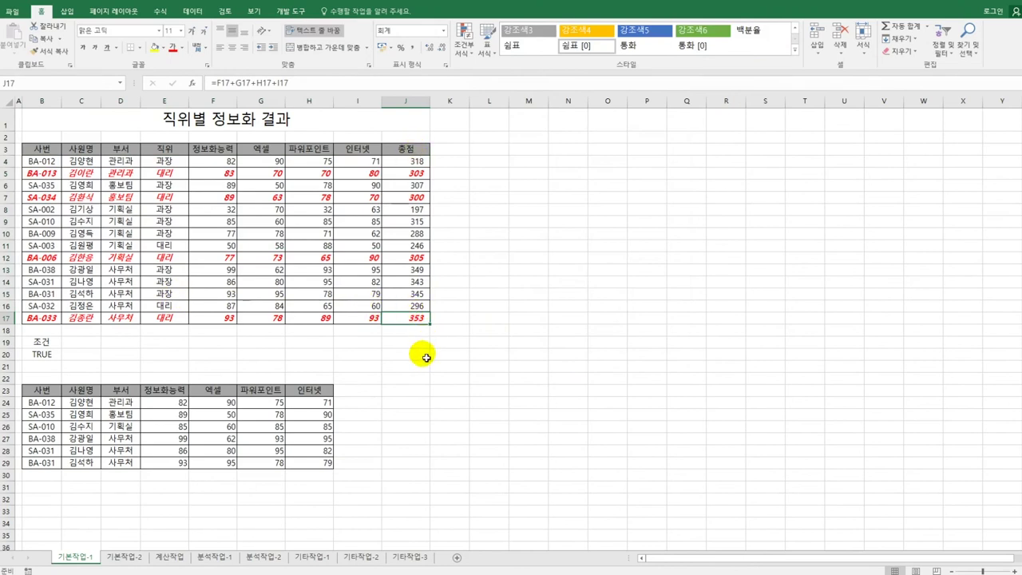
On the 기본작업-2 sheet, set the 총점 cells J4:J17 to have their formulas hidden under sheet protection, keeping them locked.
{"action": "left_click", "coordinate": [139, 560]}
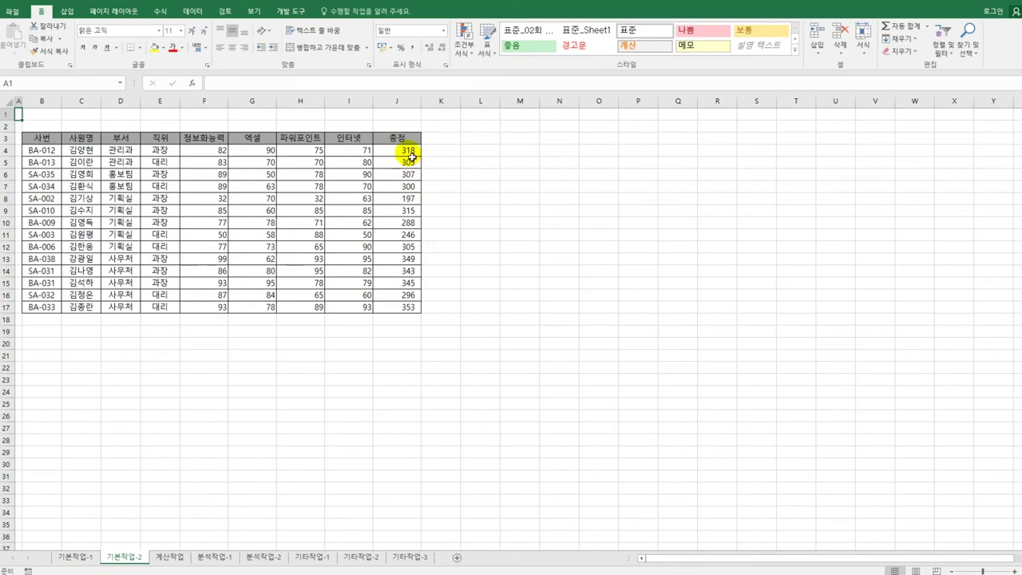
{"action": "left_click_drag", "start_coordinate": [407, 152], "coordinate": [396, 312]}
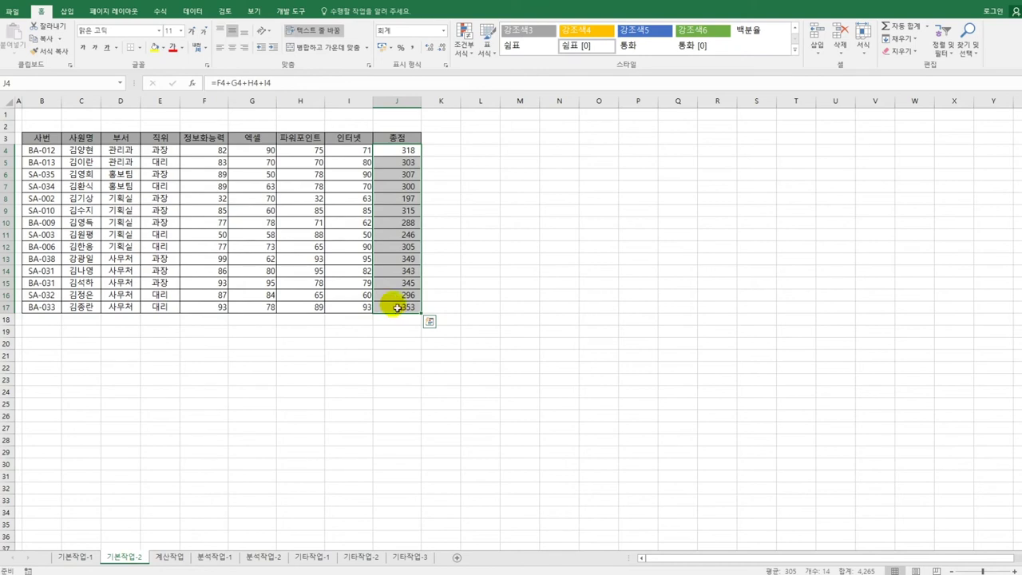
{"action": "right_click", "coordinate": [403, 164]}
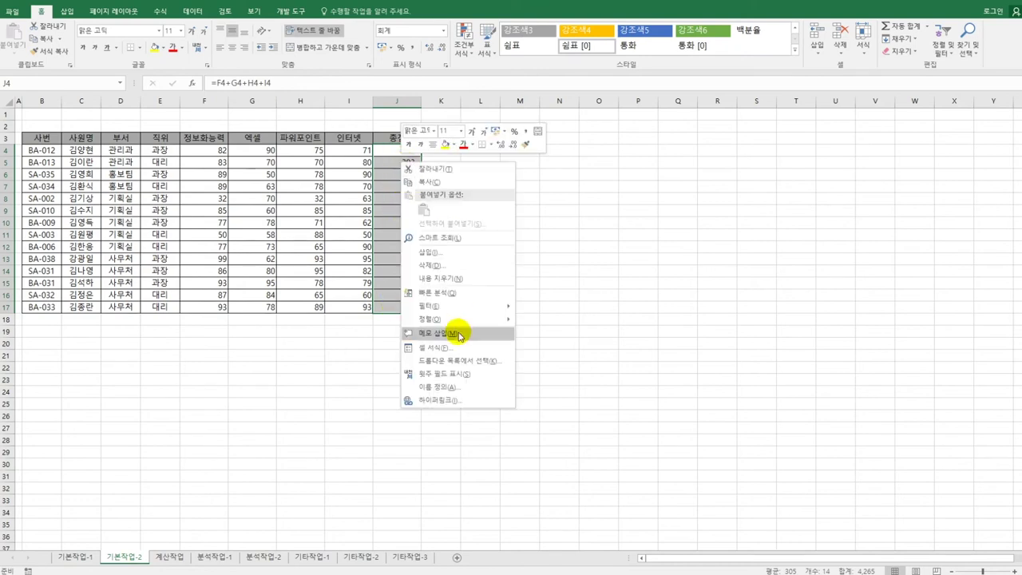
{"action": "left_click", "coordinate": [454, 348]}
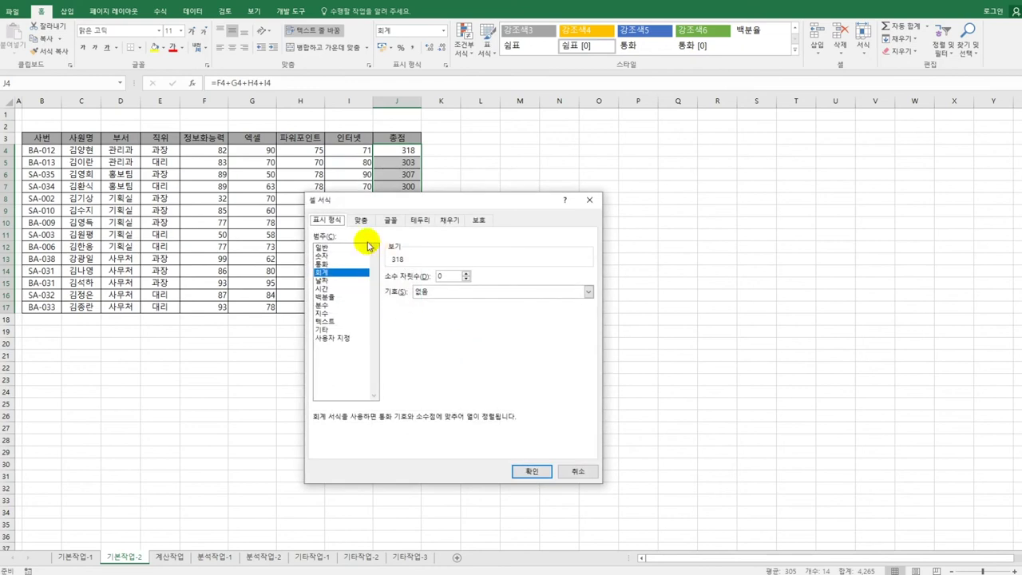
{"action": "left_click", "coordinate": [479, 220]}
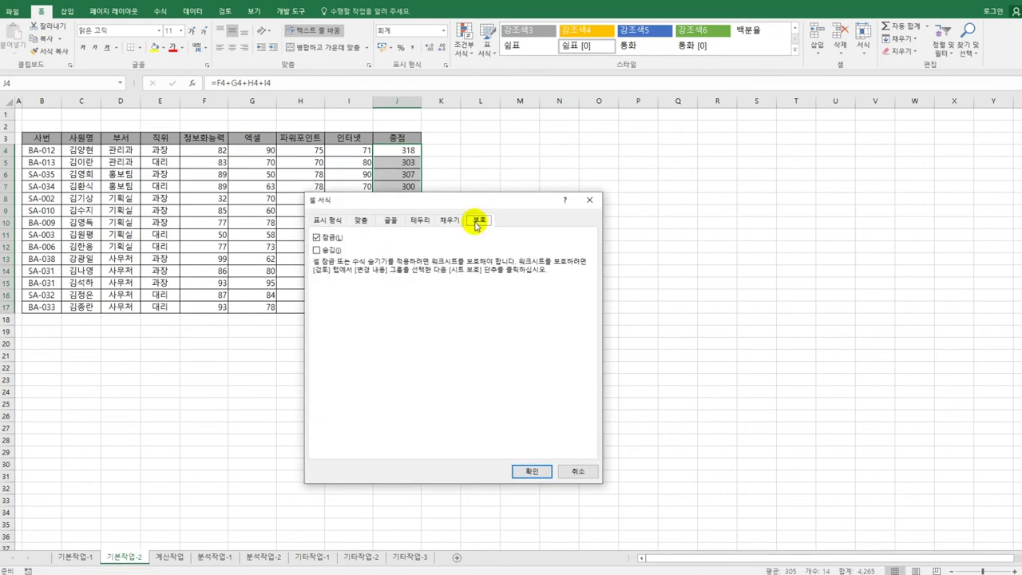
{"action": "left_click", "coordinate": [318, 250]}
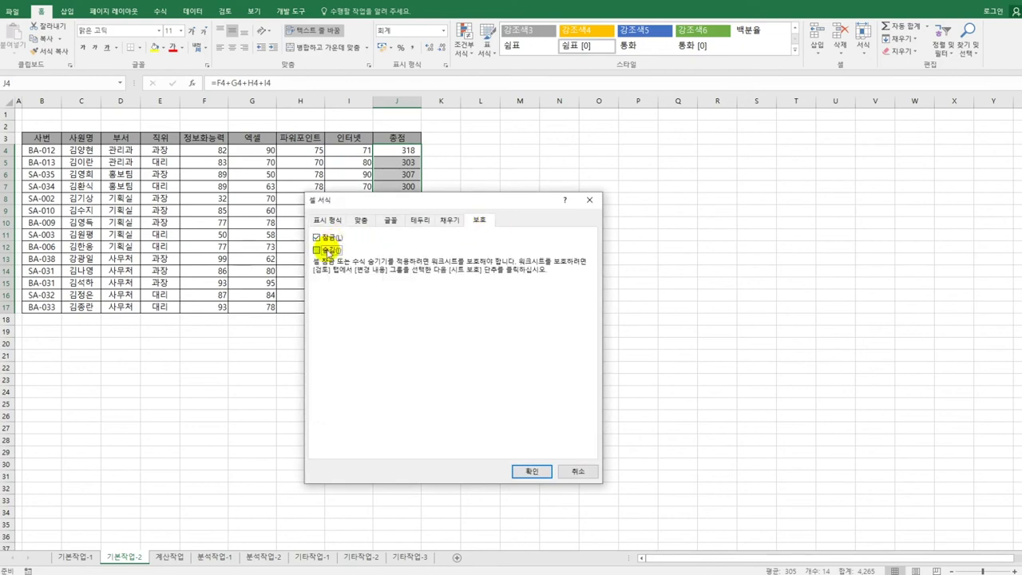
{"action": "left_click", "coordinate": [527, 471]}
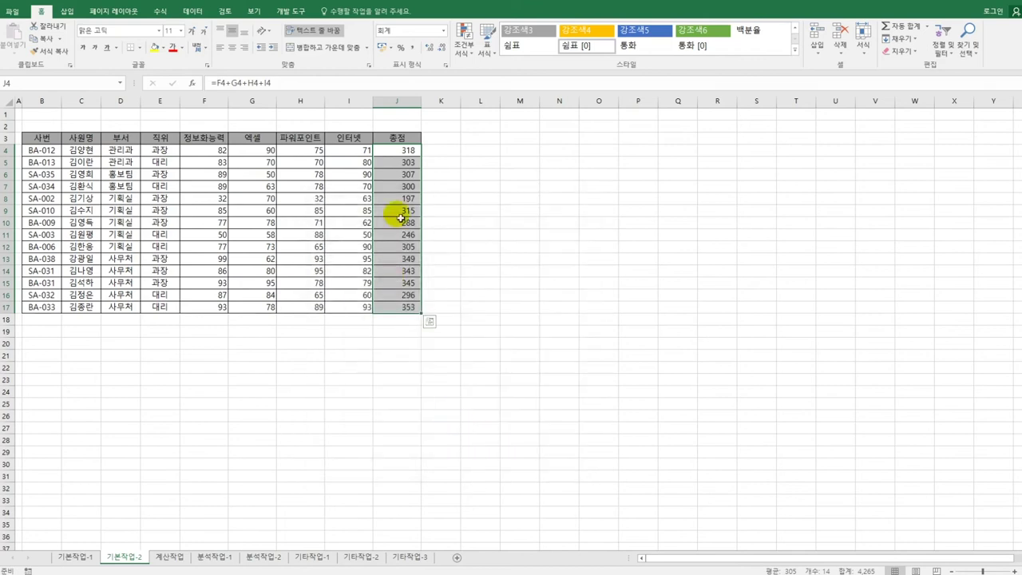
{"action": "left_click", "coordinate": [407, 312]}
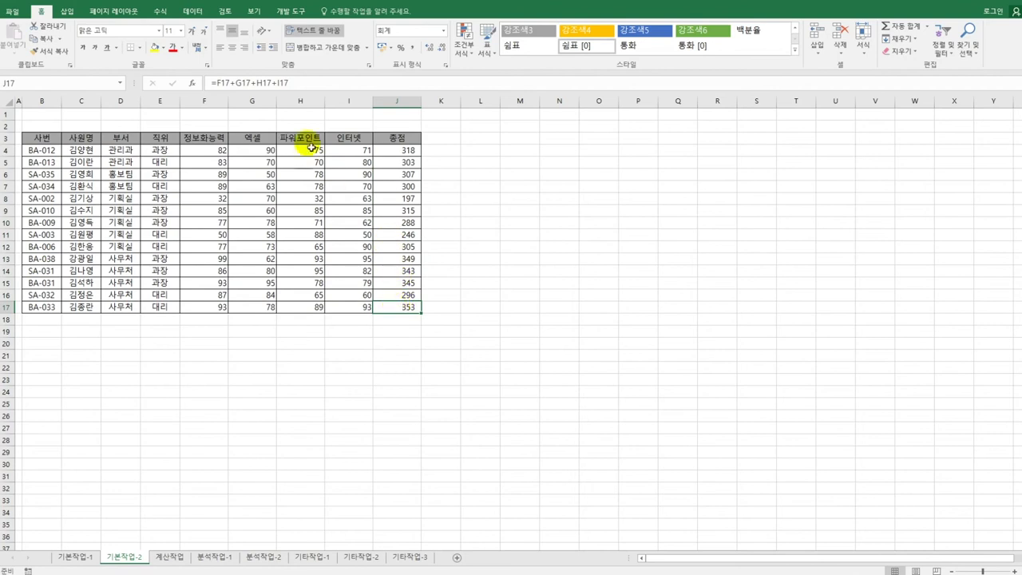
Protect the 기본작업-2 sheet without a password, allowing selection of locked and unlocked cells, and check the 총점 cells for hidden formulas.
{"action": "left_click", "coordinate": [230, 13]}
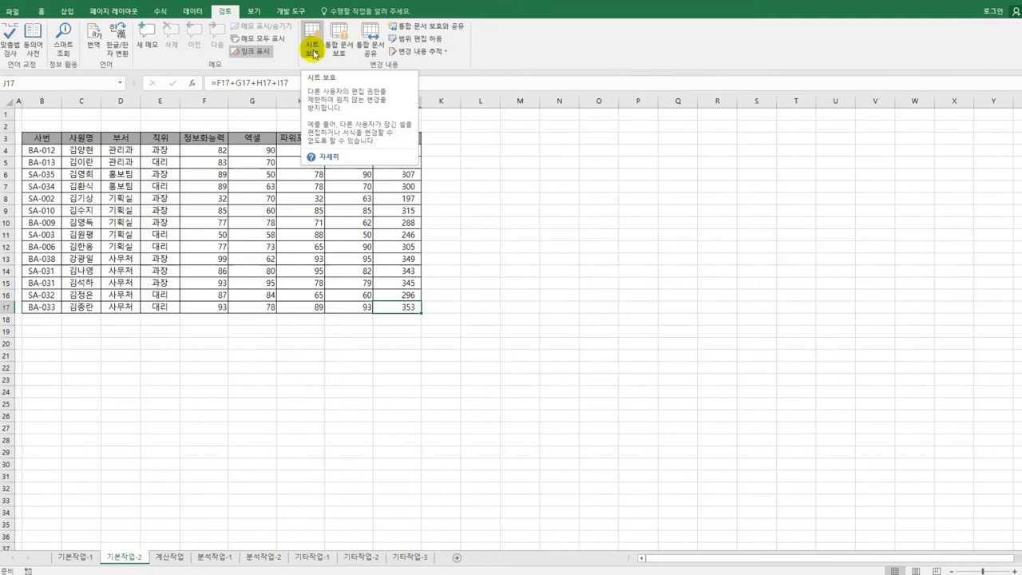
{"action": "left_click", "coordinate": [314, 53]}
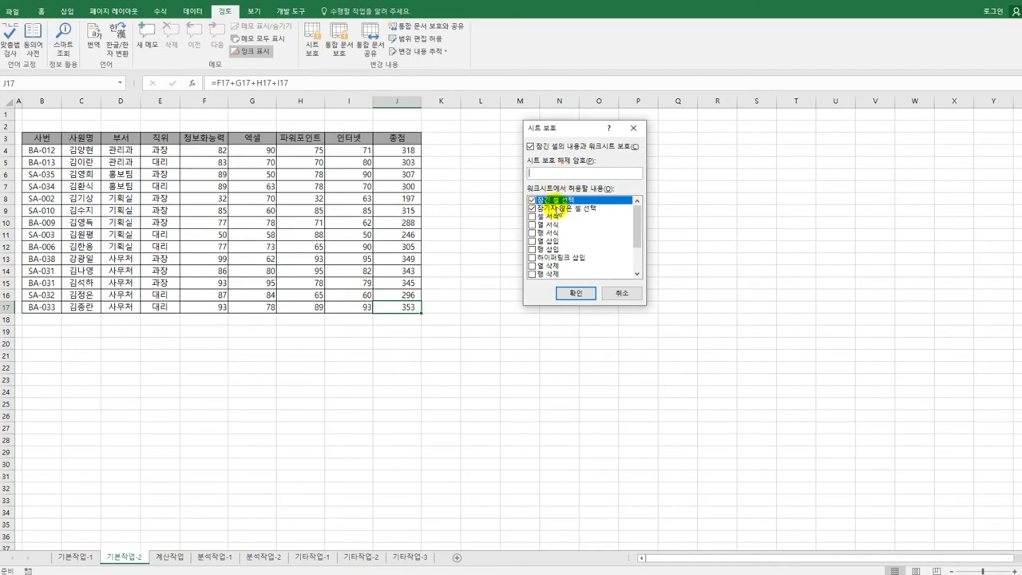
{"action": "left_click", "coordinate": [577, 293]}
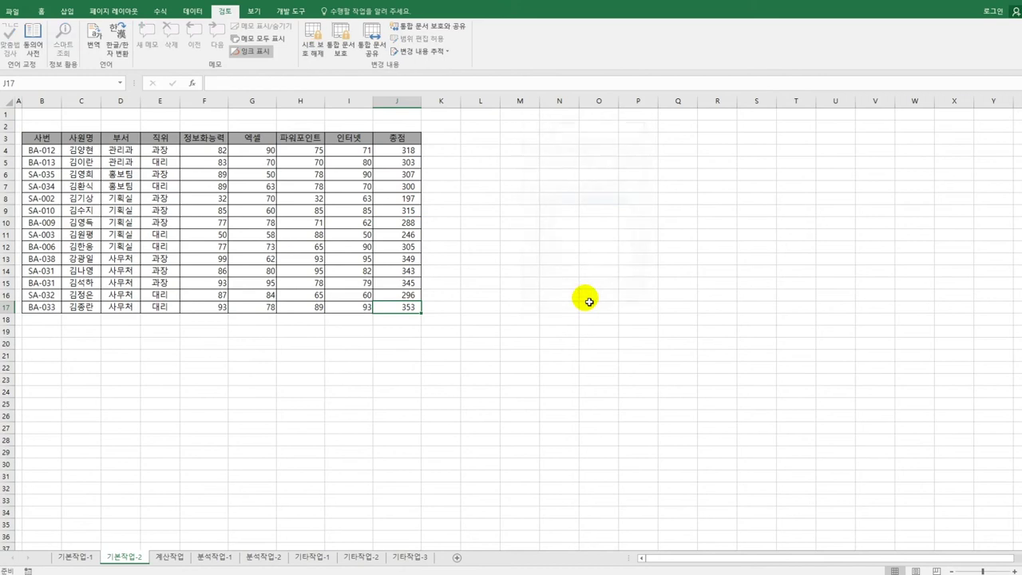
{"action": "left_click", "coordinate": [393, 179]}
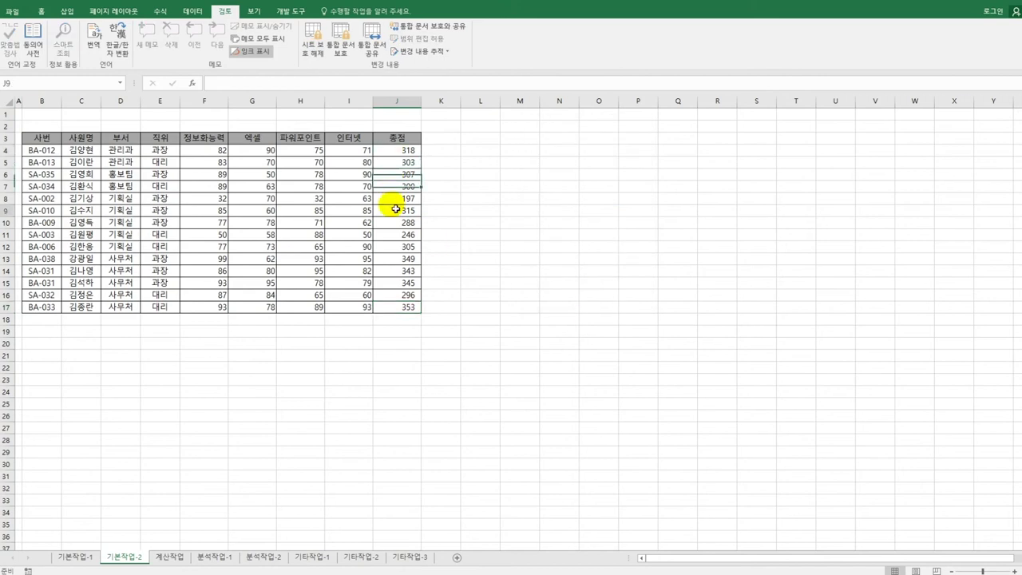
{"action": "left_click", "coordinate": [399, 258]}
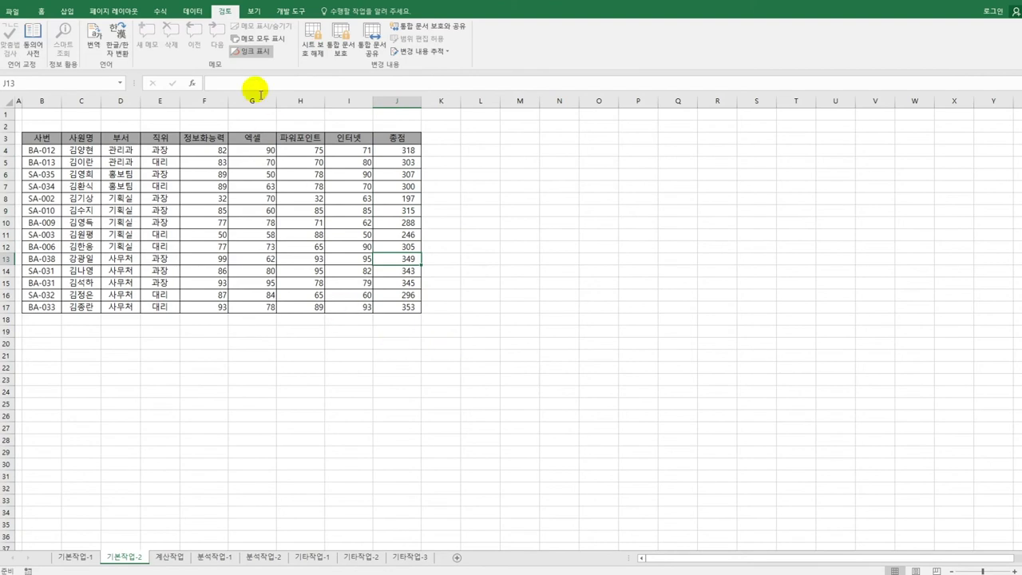
Show the 기본작업-2 sheet in page break preview at 100% zoom.
{"action": "left_click", "coordinate": [252, 12]}
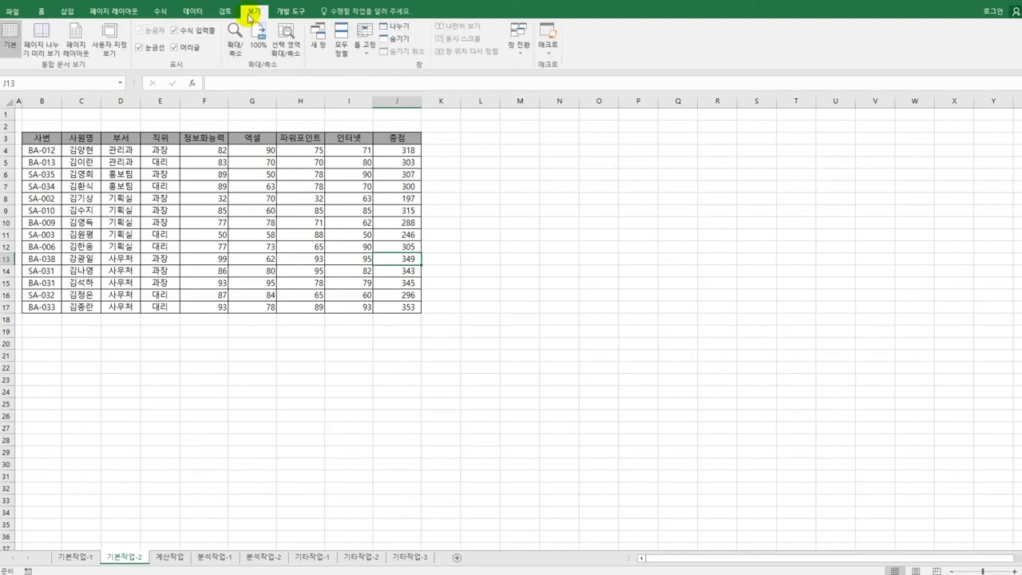
{"action": "left_click", "coordinate": [56, 46]}
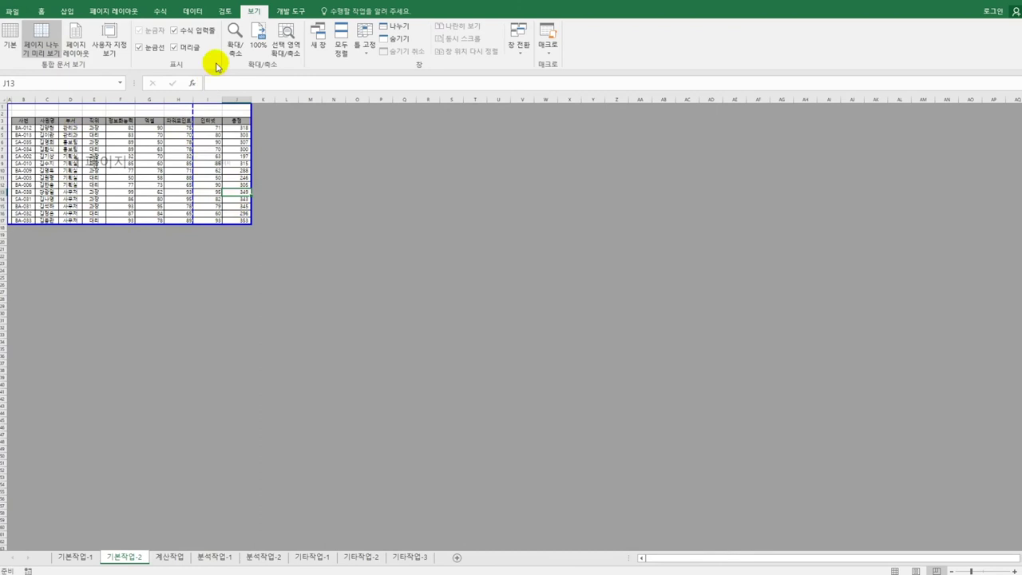
{"action": "left_click", "coordinate": [257, 36]}
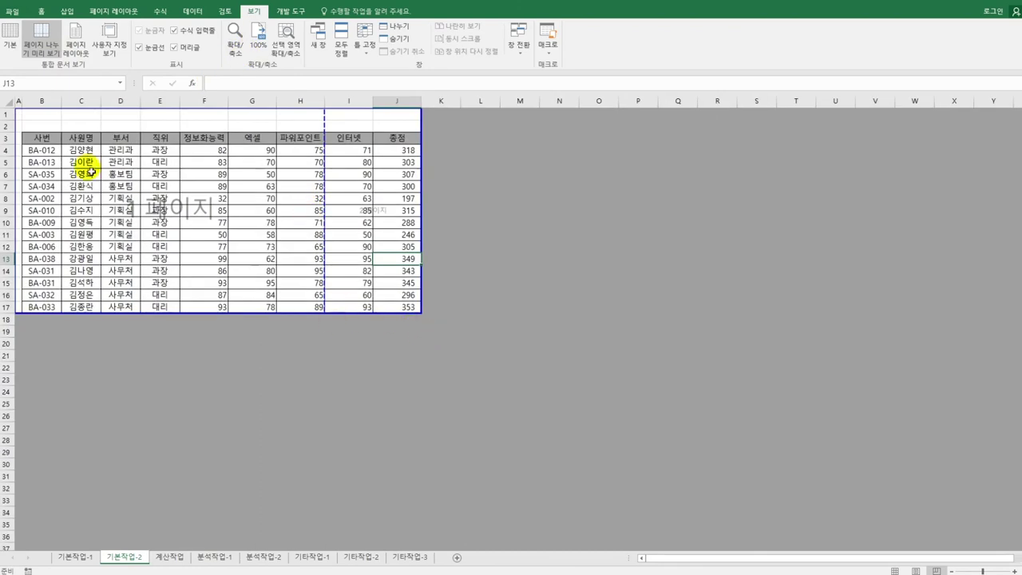
Adjust the page boundaries so that only B3:J17 is the print area, all on a single page.
{"action": "mouse_move", "coordinate": [36, 136]}
{"action": "left_mouse_down"}
{"action": "mouse_move", "coordinate": [424, 288]}
{"action": "mouse_move", "coordinate": [415, 306]}
{"action": "left_mouse_up"}
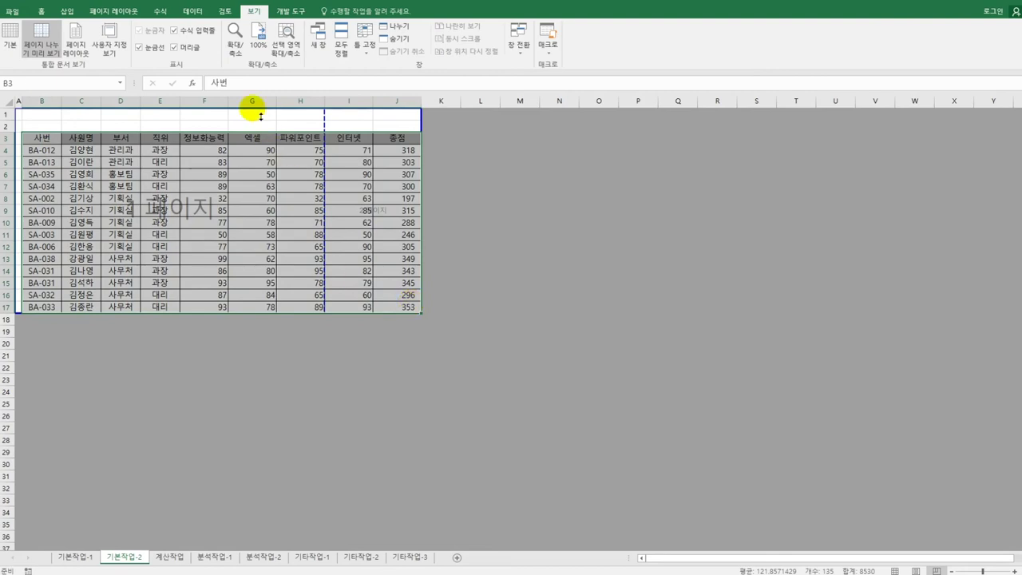
{"action": "left_click_drag", "start_coordinate": [251, 109], "coordinate": [257, 137]}
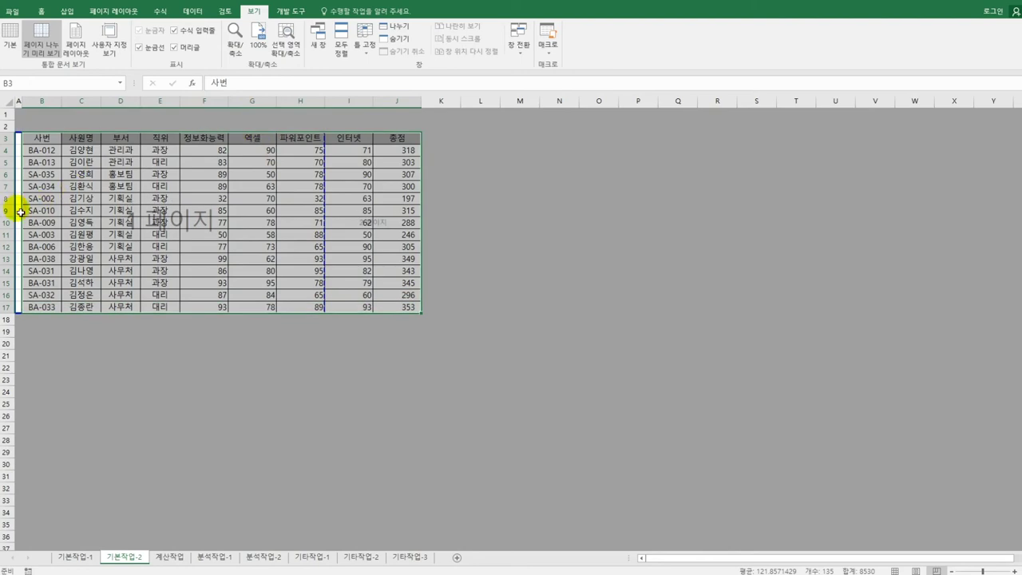
{"action": "left_click_drag", "start_coordinate": [16, 211], "coordinate": [24, 216]}
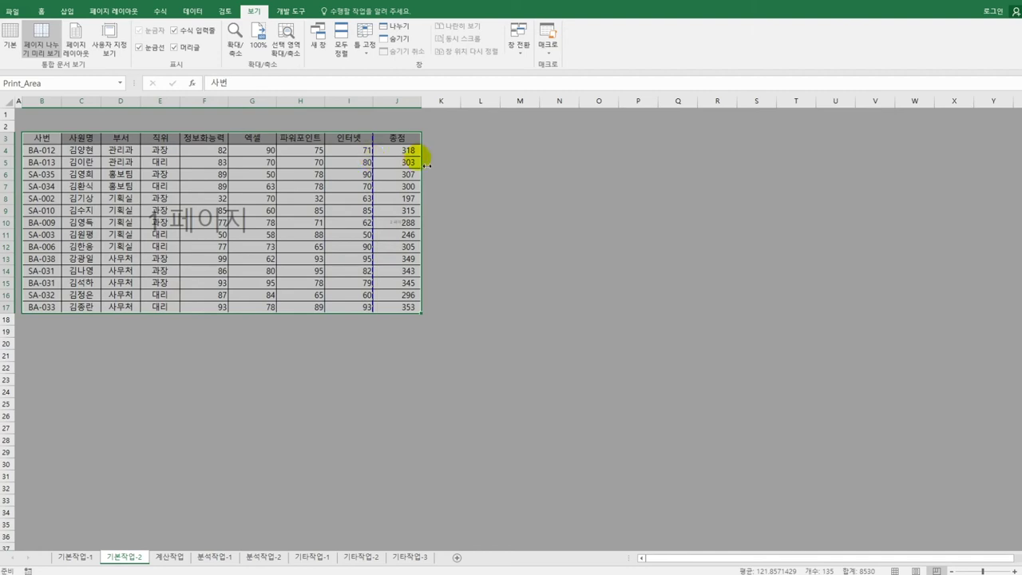
{"action": "left_click_drag", "start_coordinate": [429, 163], "coordinate": [428, 159]}
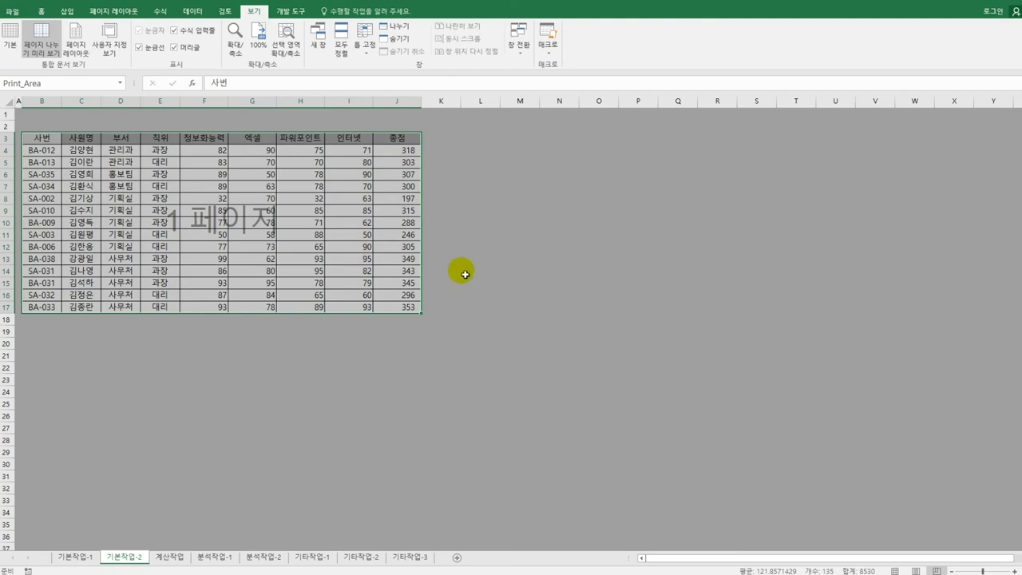
On the 계산작업 sheet, begin a SUM formula in C3 with the department condition ($B$14:$B$38=B3) followed by a multiplication.
{"action": "left_click", "coordinate": [169, 556]}
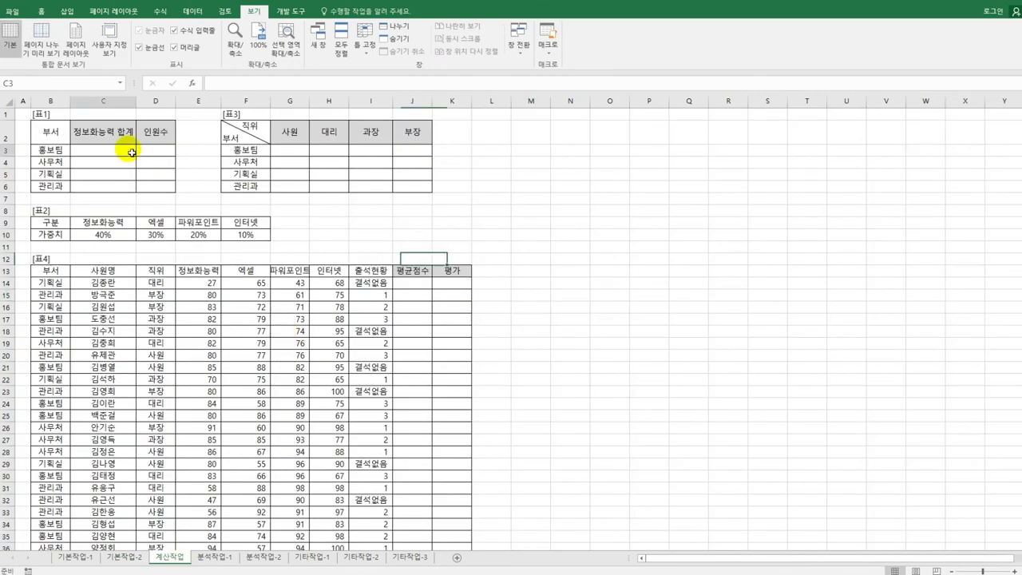
{"action": "left_click", "coordinate": [132, 152]}
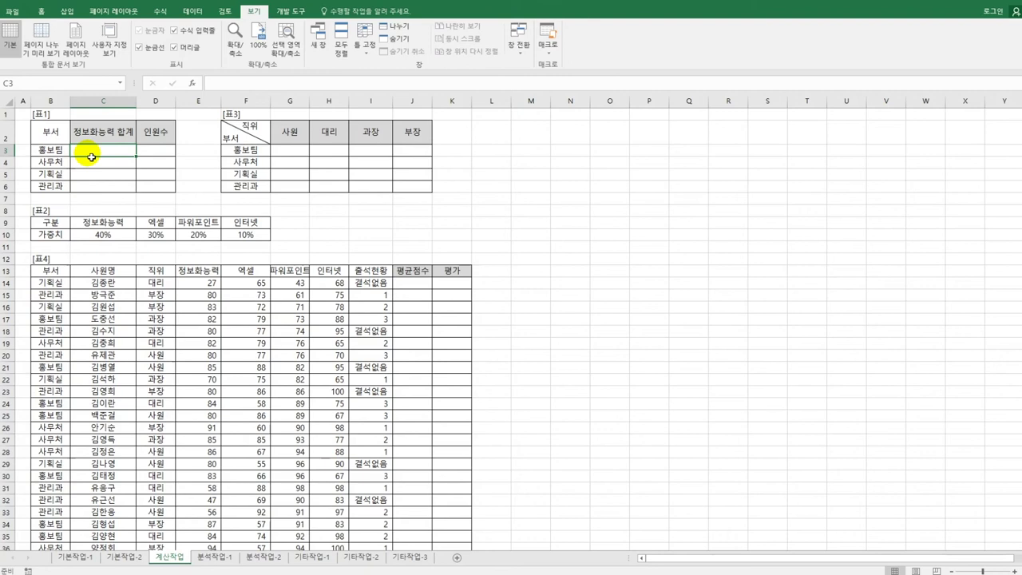
{"action": "type", "text": "="}
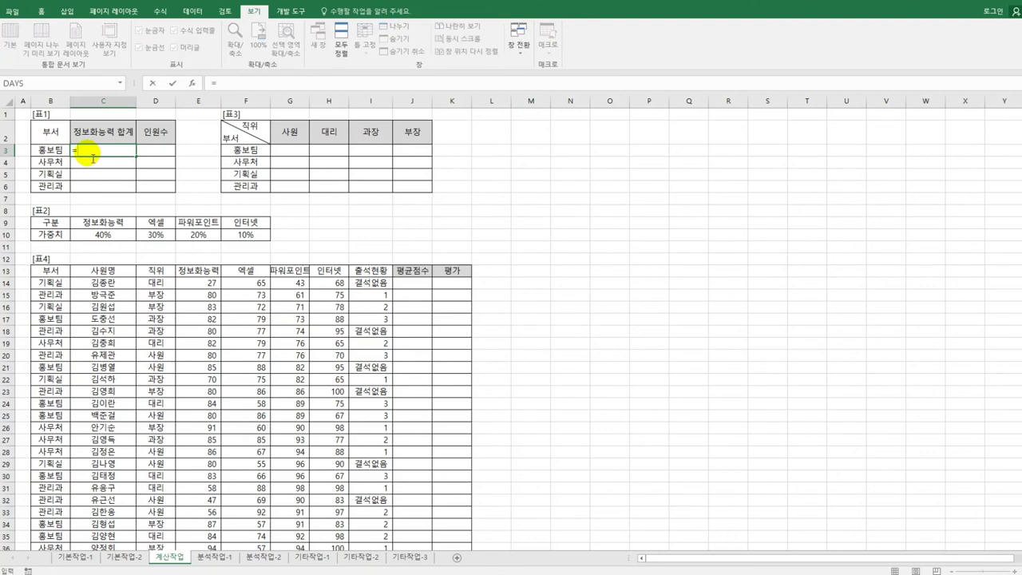
{"action": "type", "text": "sum(("}
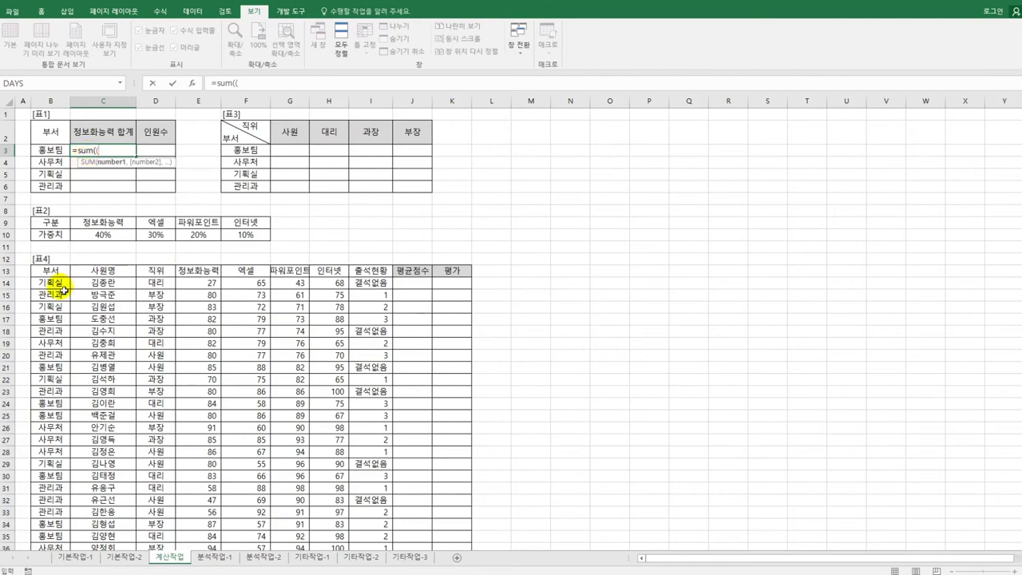
{"action": "left_click_drag", "start_coordinate": [62, 287], "coordinate": [51, 523]}
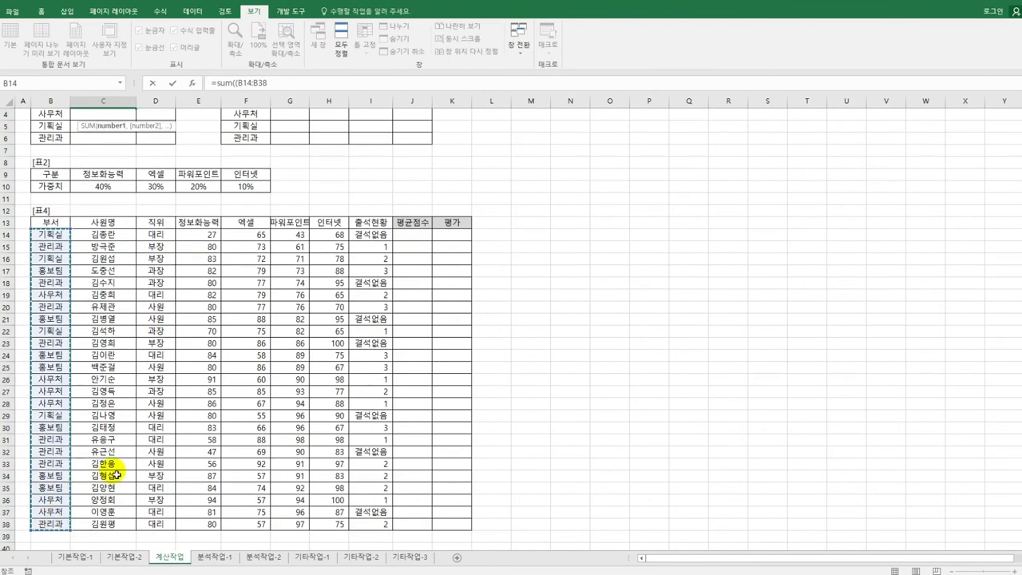
{"action": "key", "text": "F4"}
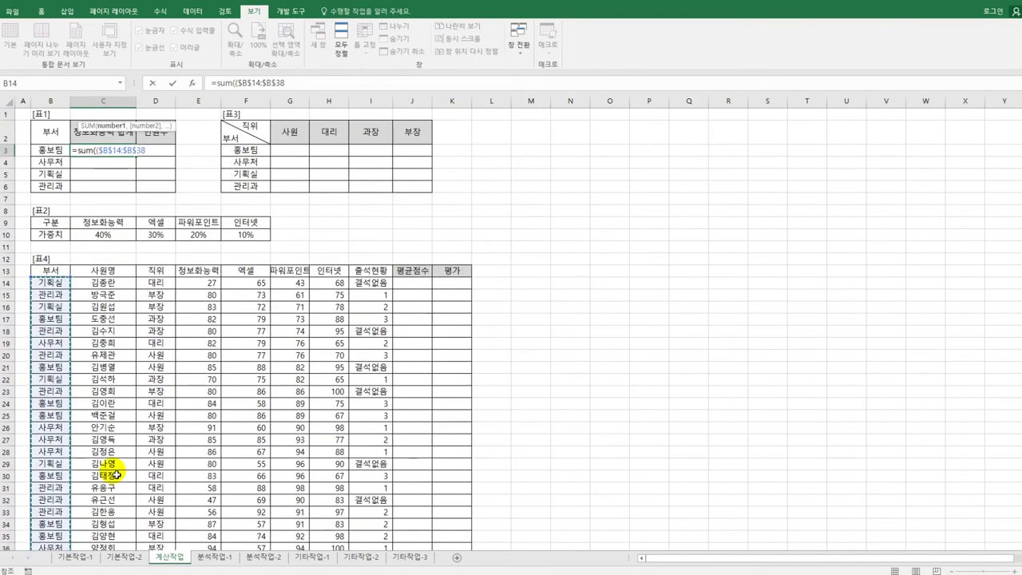
{"action": "type", "text": "="}
{"action": "left_click", "coordinate": [61, 152]}
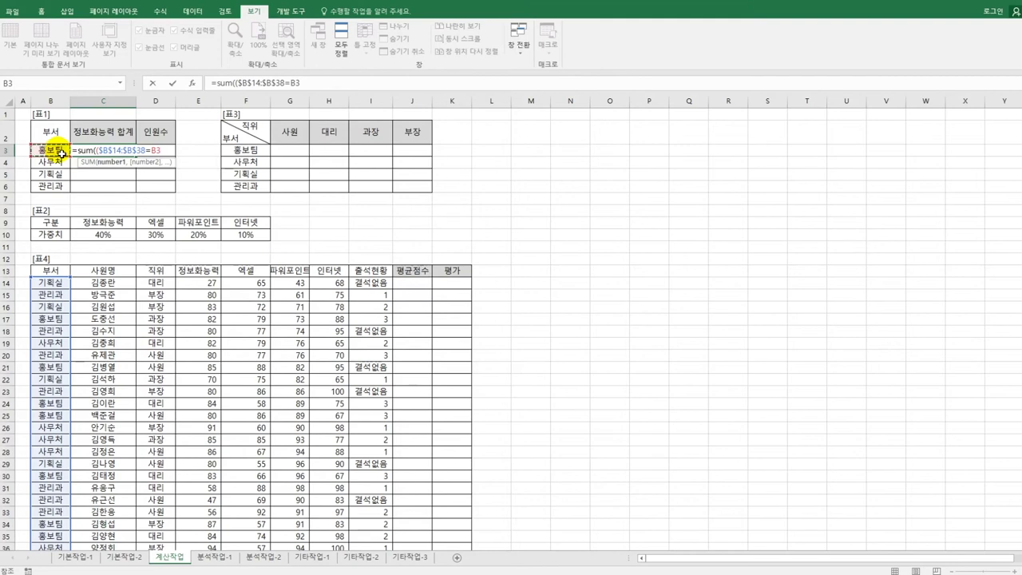
{"action": "type", "text": ")*"}
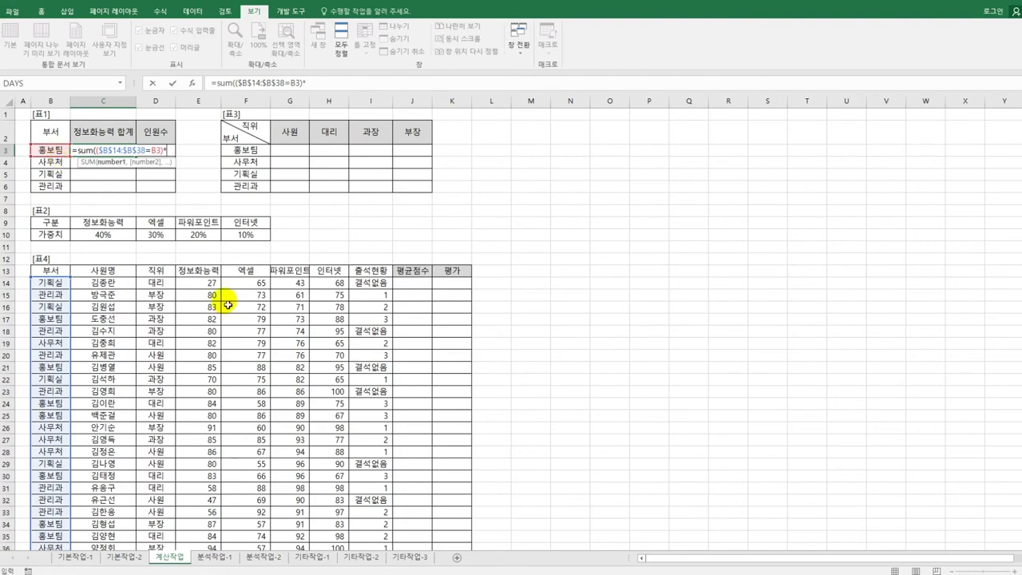
Complete C3 as the array formula =SUM(($B$14:$B$38=B3)*$E$14:$E$38) and fill it down through C6.
{"action": "left_click_drag", "start_coordinate": [214, 288], "coordinate": [209, 536]}
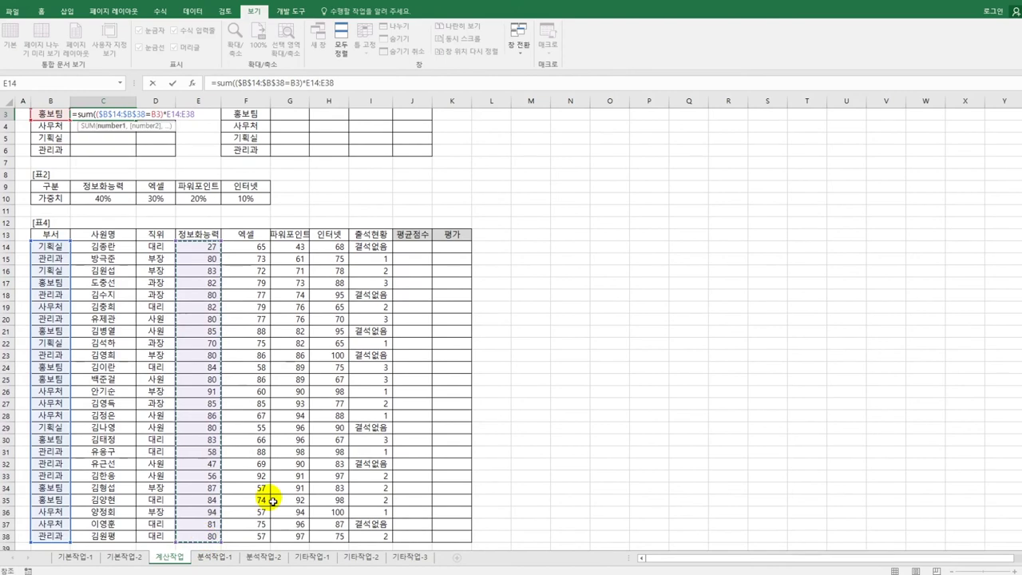
{"action": "key", "text": "F4"}
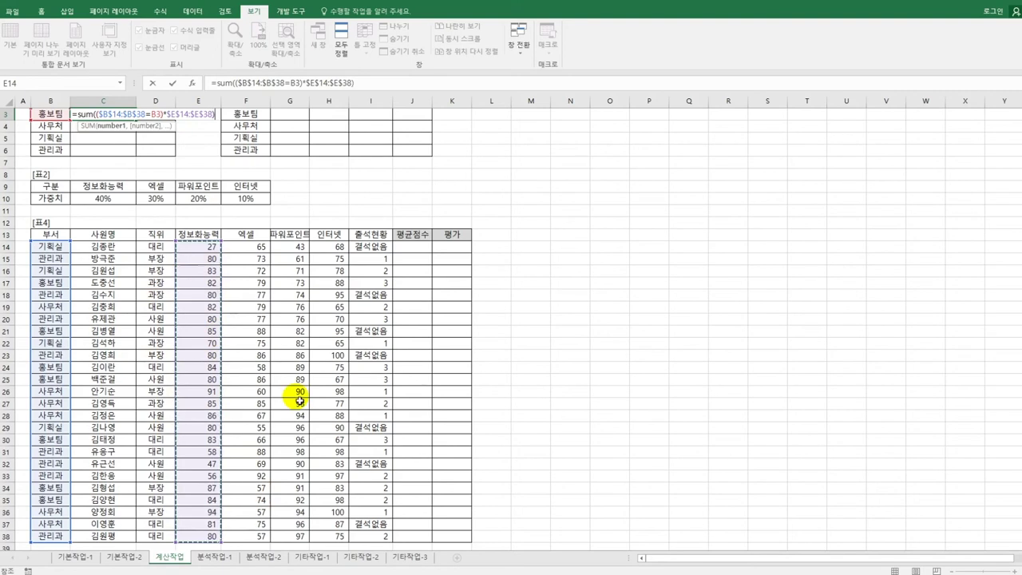
{"action": "type", "text": ")"}
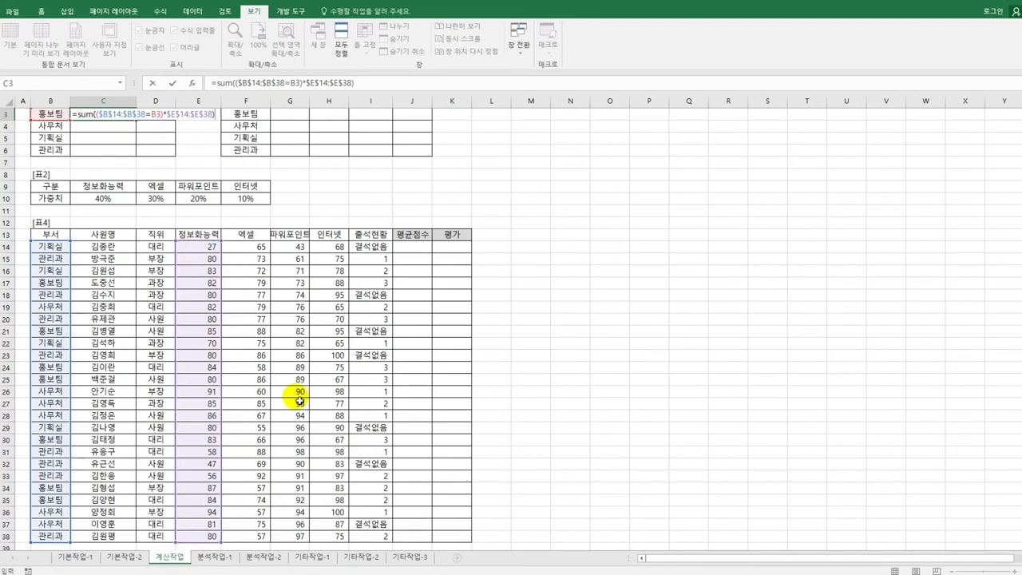
{"action": "key", "text": "ctrl+shift+Return"}
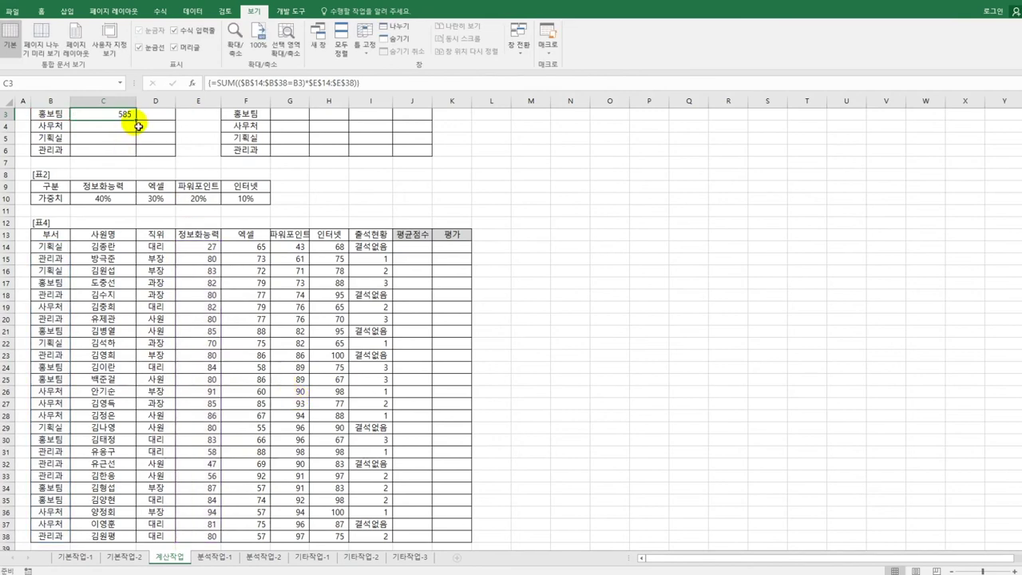
{"action": "left_click_drag", "start_coordinate": [136, 120], "coordinate": [140, 163]}
{"action": "scroll", "coordinate": [140, 228], "scroll_direction": "up", "scroll_amount": 1}
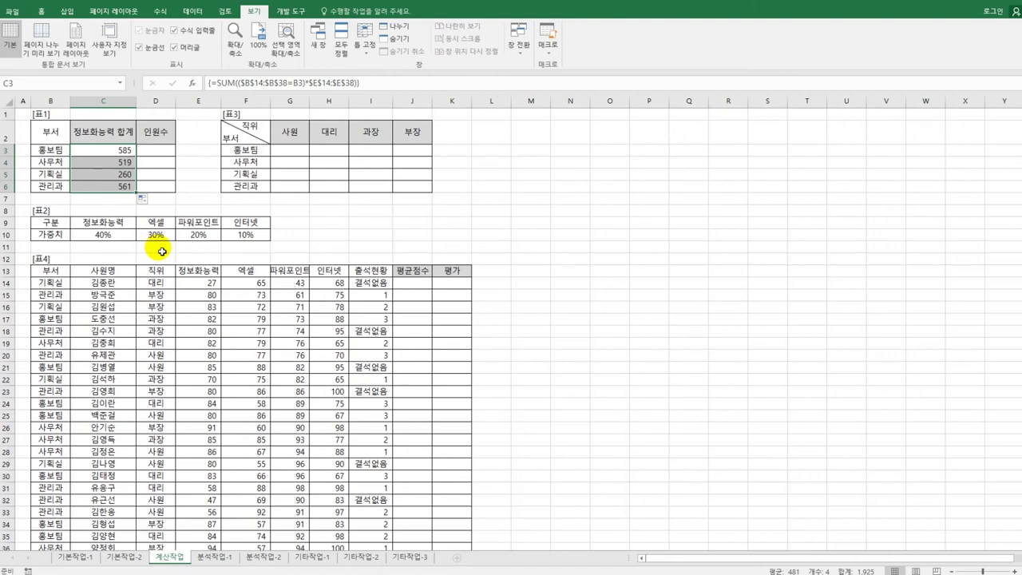
Begin the 인원수 formula in D3 as =sum(if(($B$14:$B$38=B3, with the department range absolute.
{"action": "left_click", "coordinate": [163, 152]}
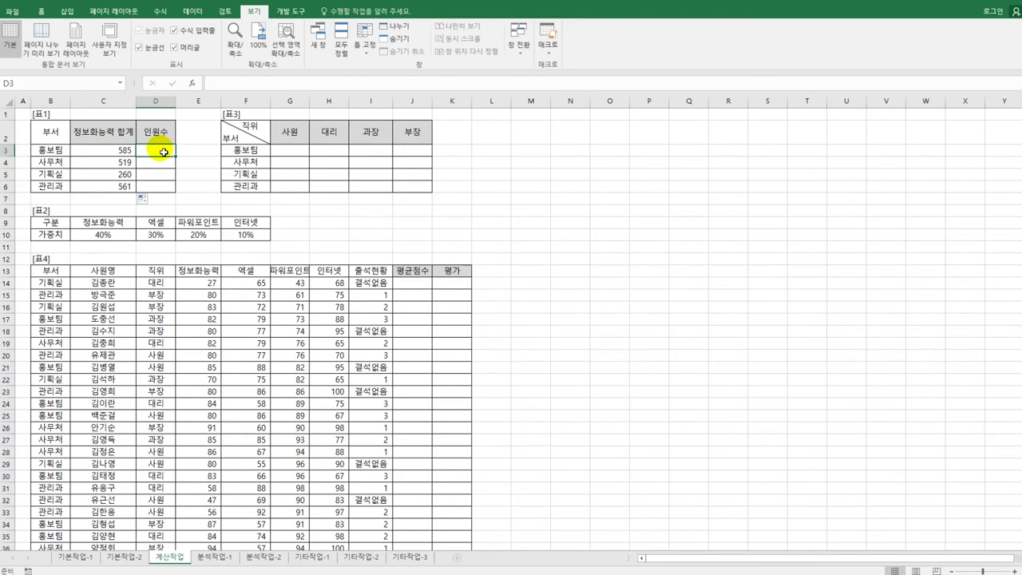
{"action": "key", "text": "F2"}
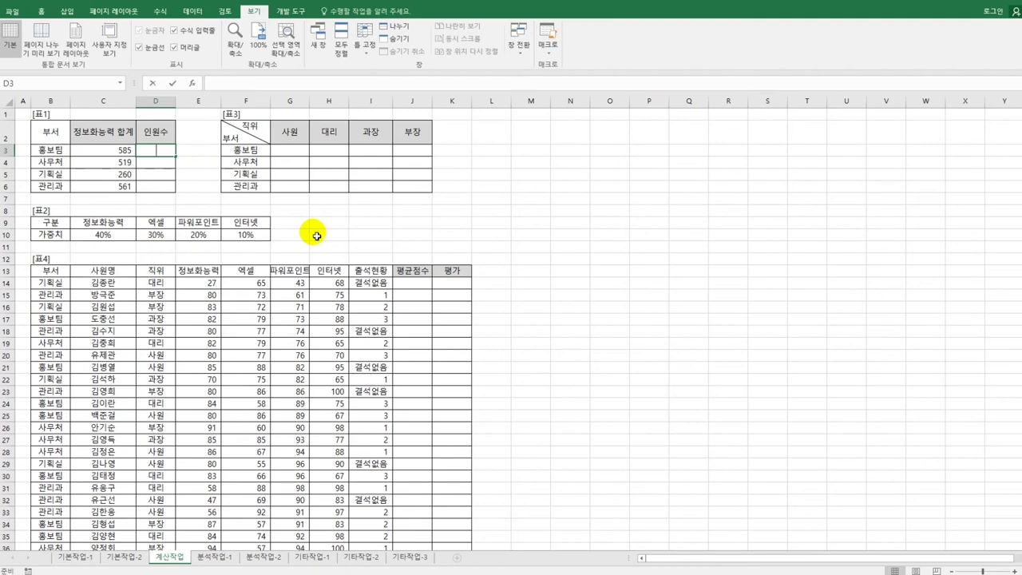
{"action": "type", "text": "=sum("}
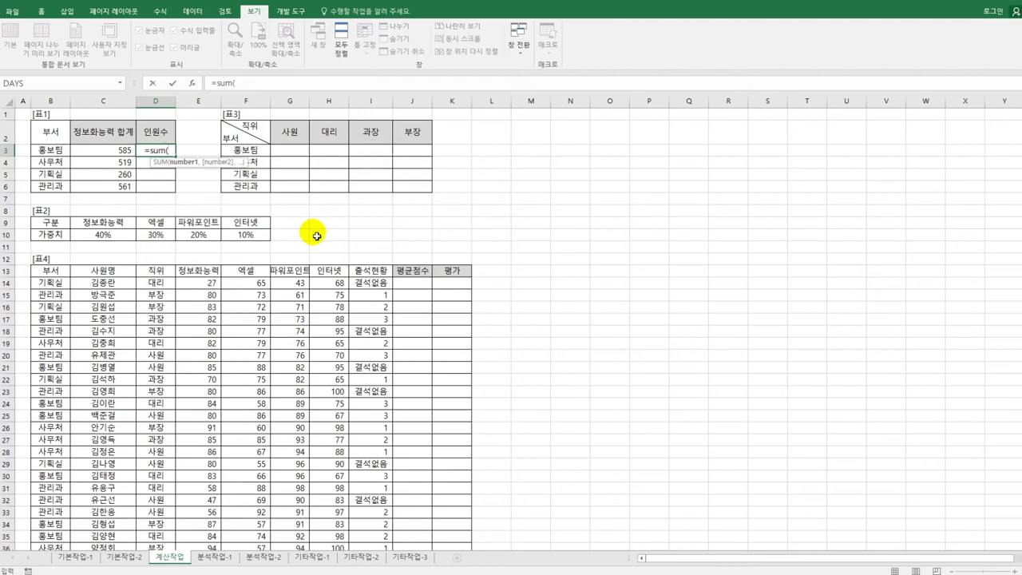
{"action": "type", "text": "if("}
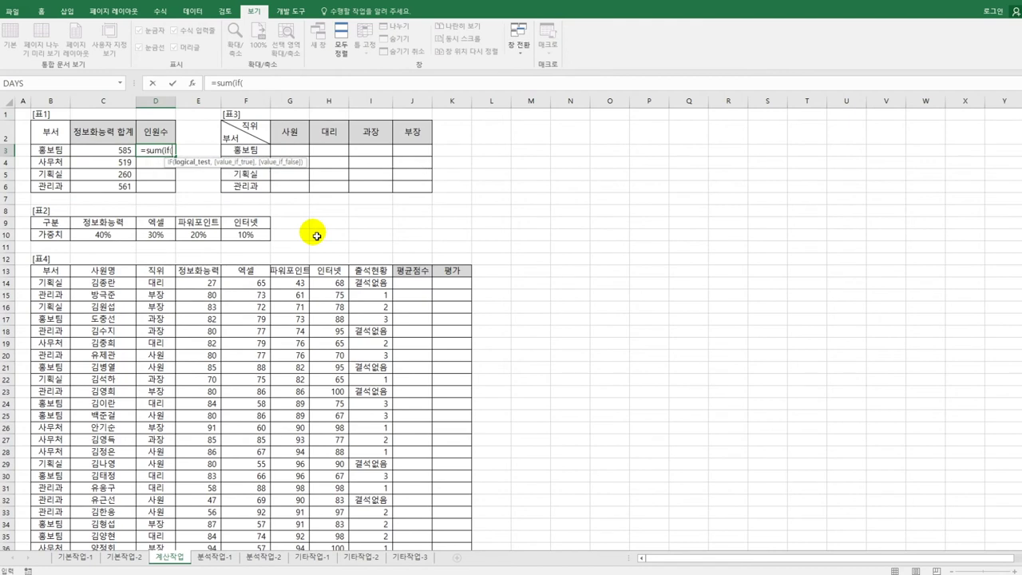
{"action": "type", "text": "("}
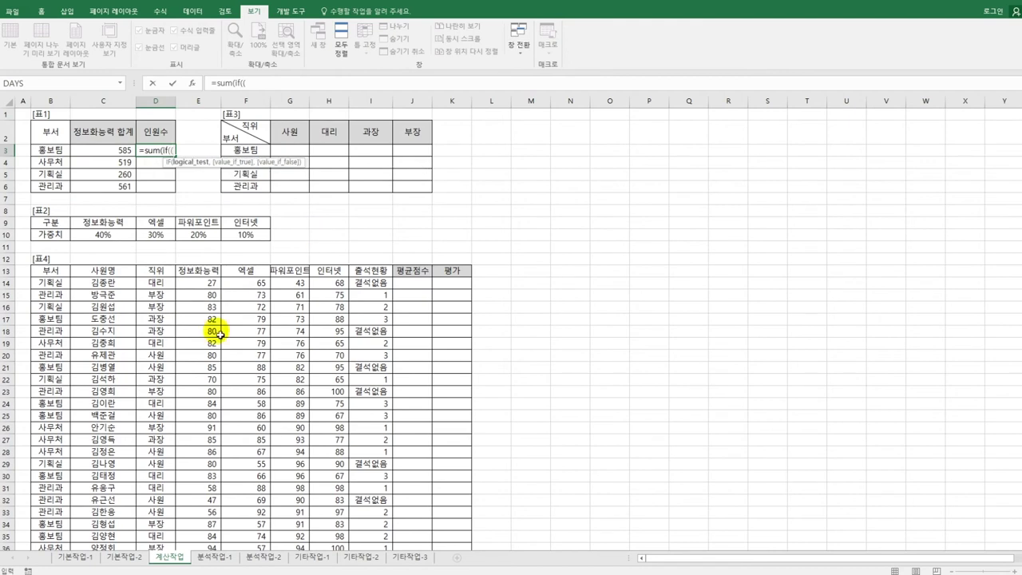
{"action": "left_click_drag", "start_coordinate": [50, 284], "coordinate": [57, 537]}
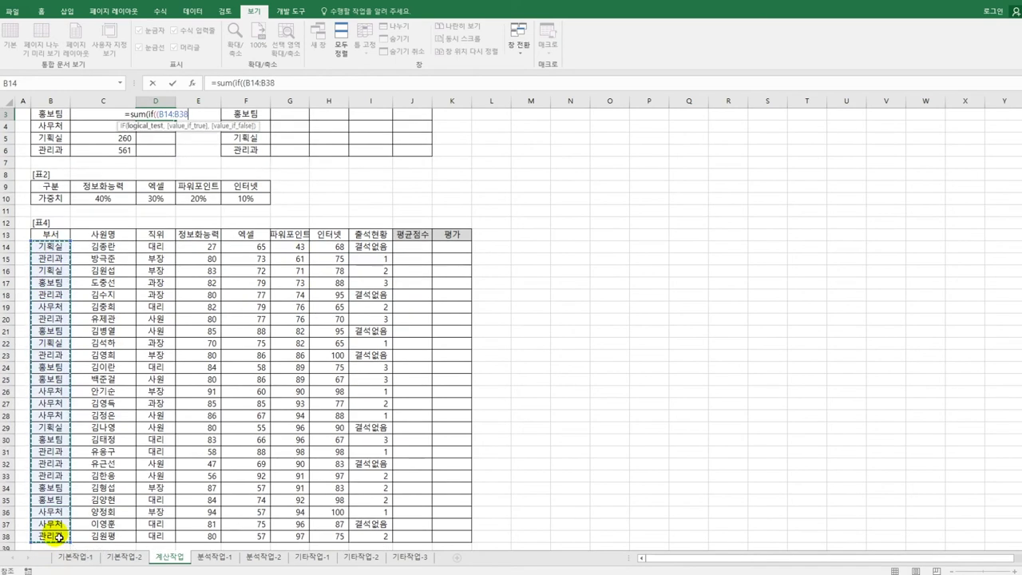
{"action": "key", "text": "F4"}
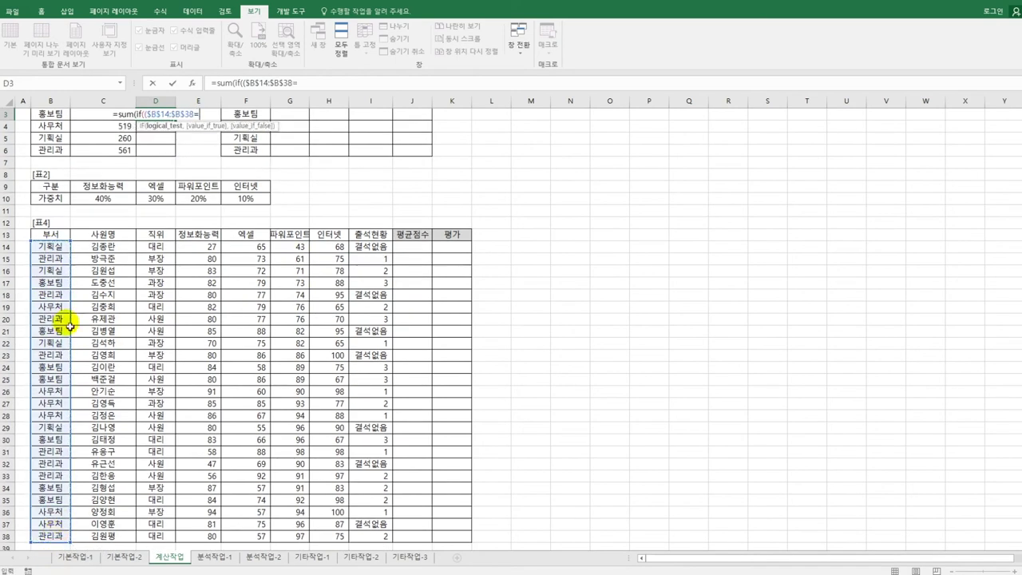
{"action": "type", "text": "="}
{"action": "left_click", "coordinate": [59, 118]}
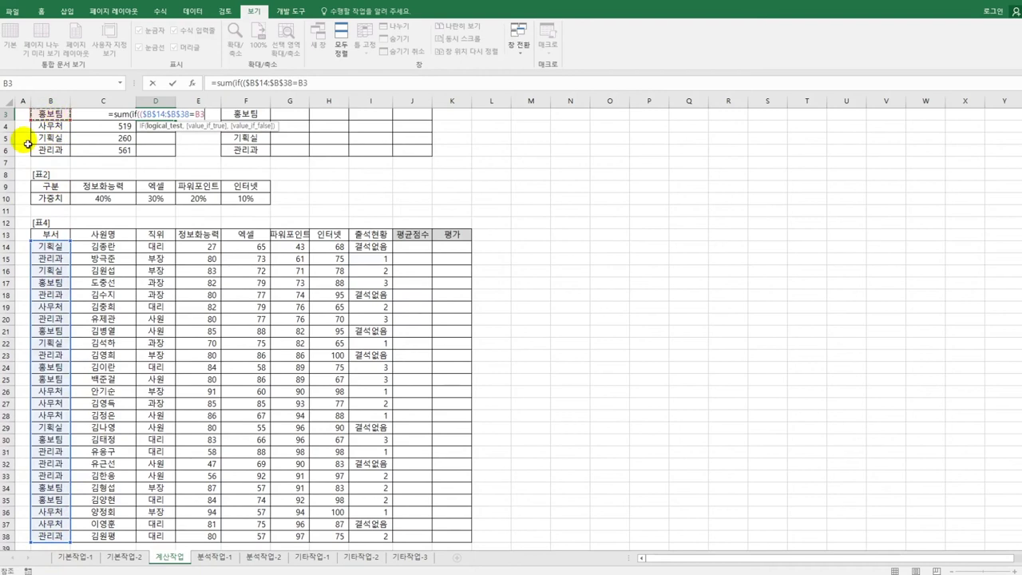
Give the IF in D3 the results 1 and 0, append &"명" after the SUM, and try to enter the formula.
{"action": "type", "text": ","}
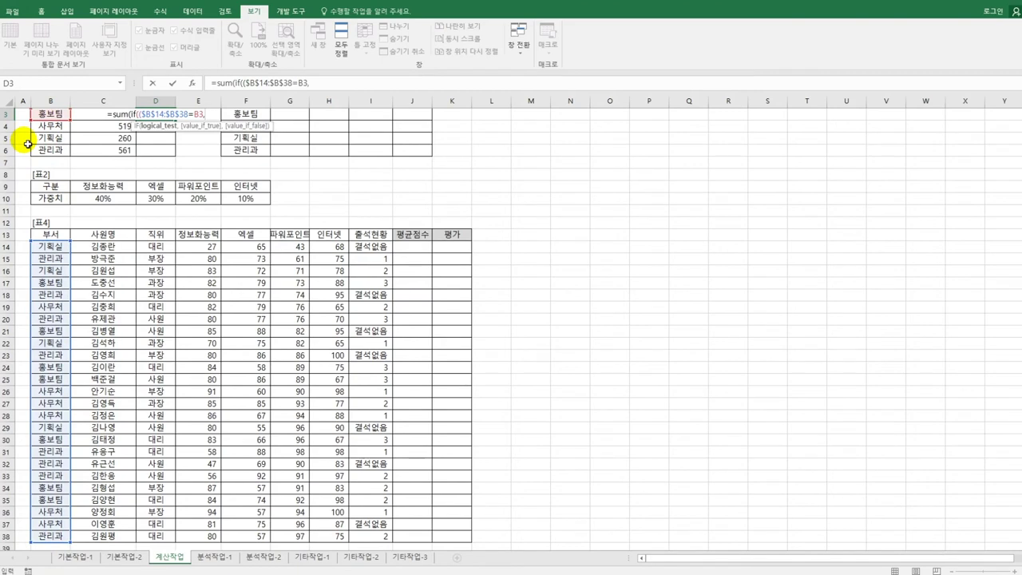
{"action": "type", "text": "1,0"}
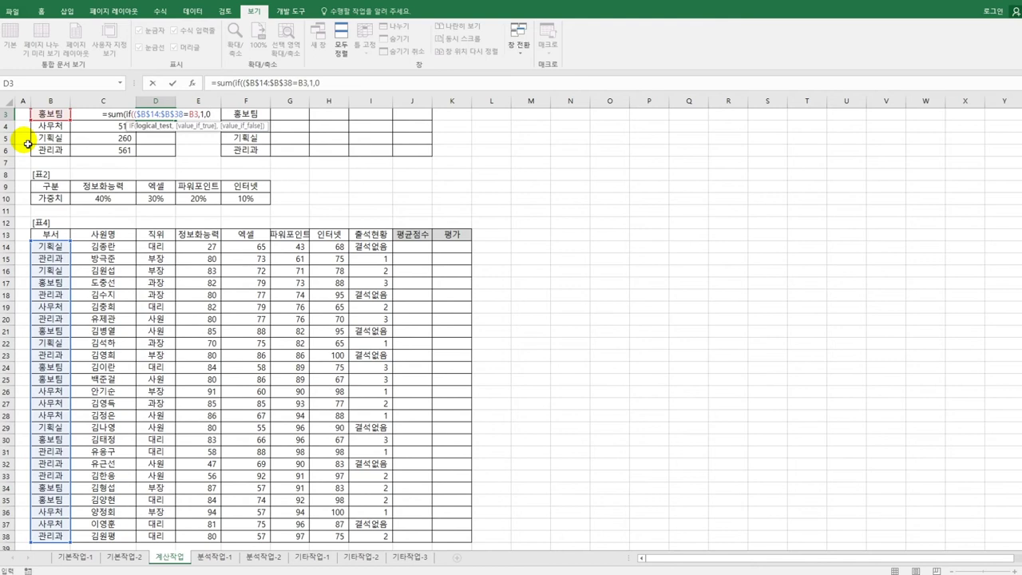
{"action": "type", "text": ")"}
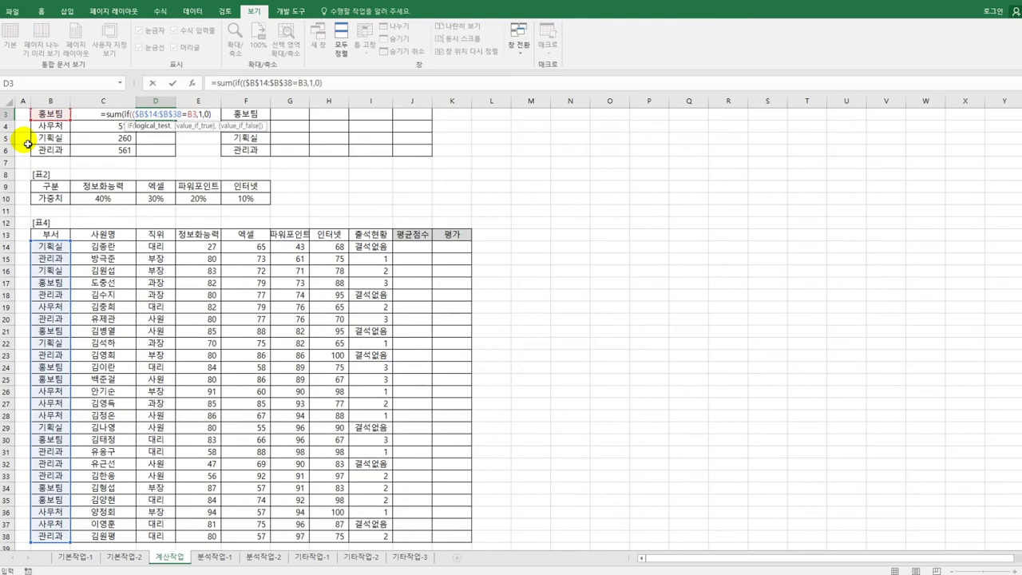
{"action": "type", "text": ")&"}
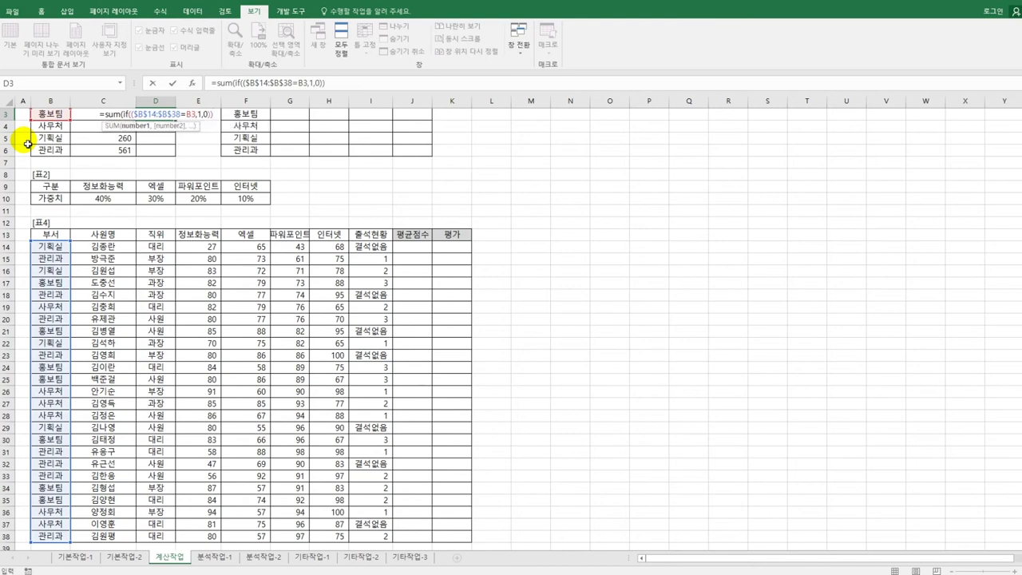
{"action": "type", "text": "\""}
{"action": "type", "text": "명"}
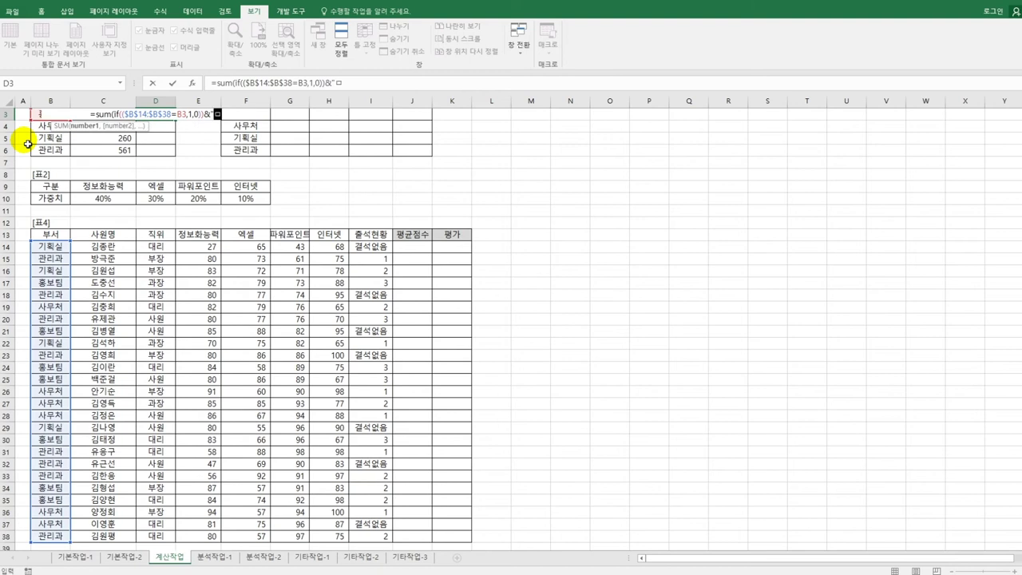
{"action": "type", "text": "\""}
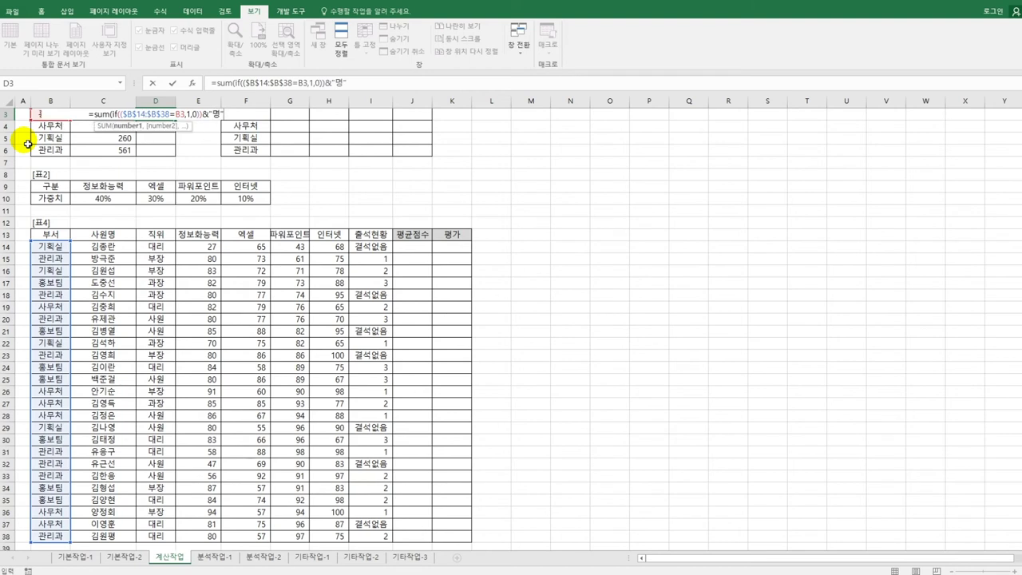
{"action": "key", "text": "Return"}
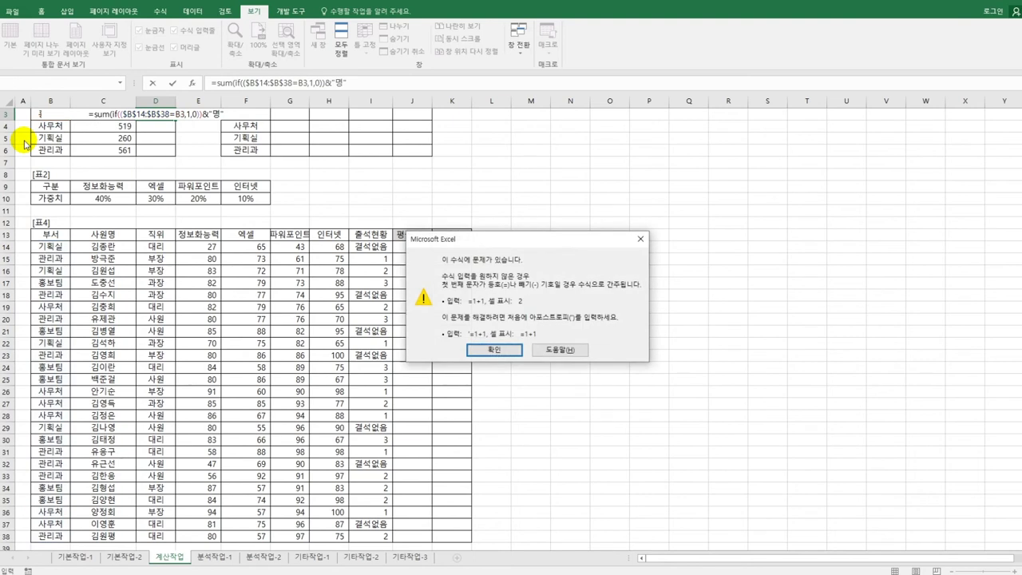
Remove the extra opening parenthesis before $B$14 in D3 and enter =SUM(IF($B$14:$B$38=B3,1,0))&"명" as an array formula.
{"action": "left_click", "coordinate": [508, 351]}
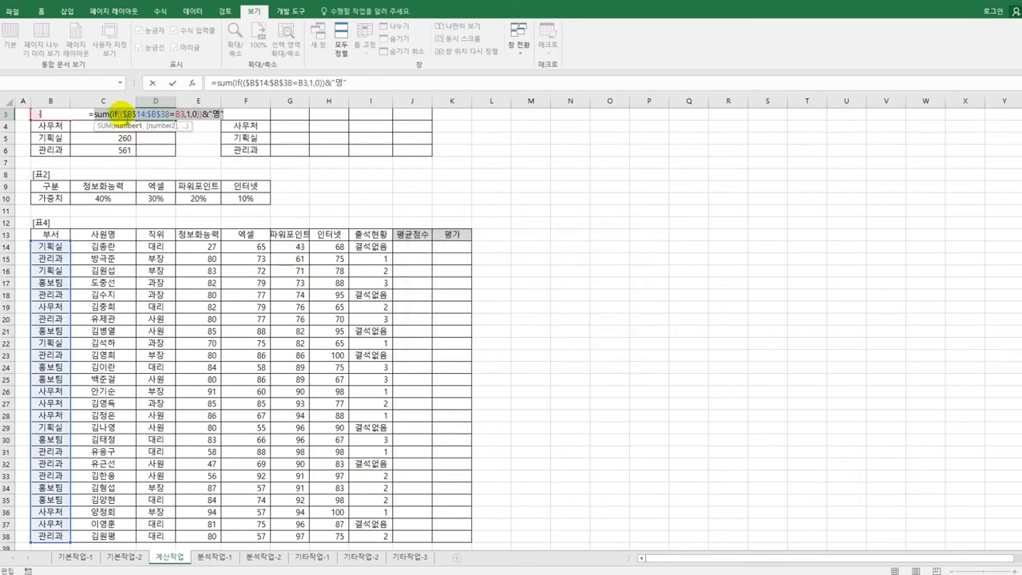
{"action": "left_click", "coordinate": [123, 112]}
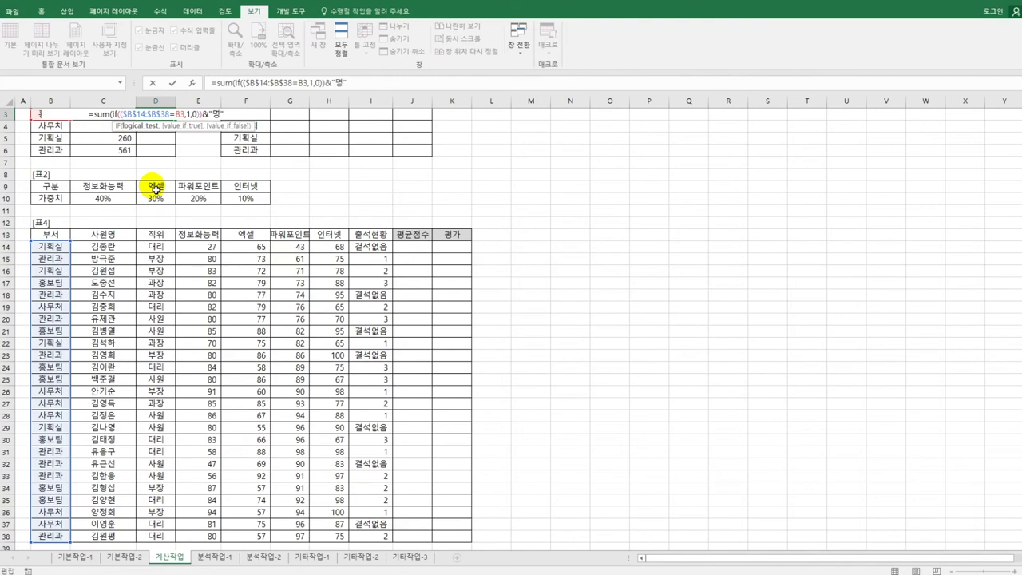
{"action": "key", "text": "BackSpace"}
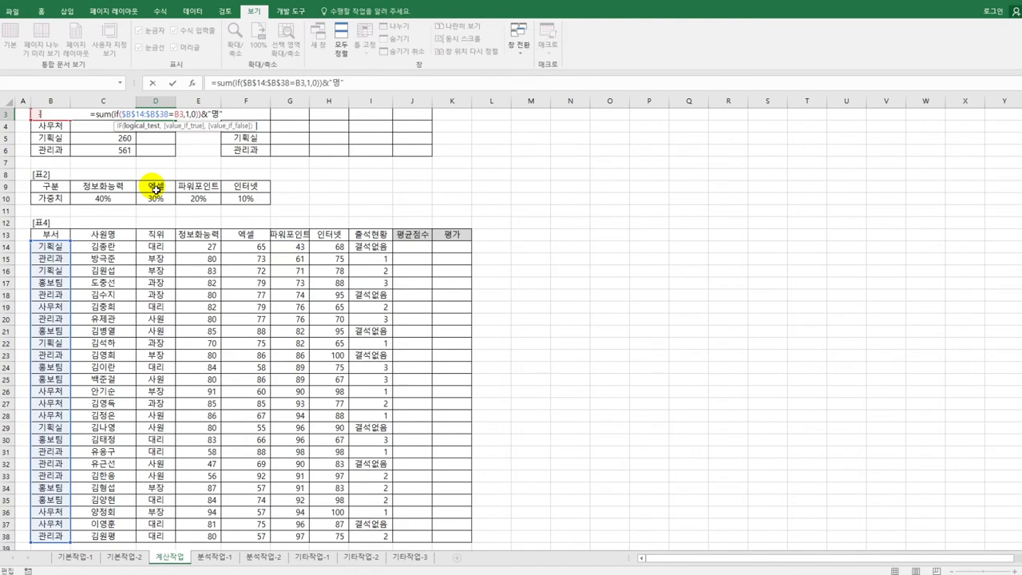
{"action": "left_click", "coordinate": [120, 113]}
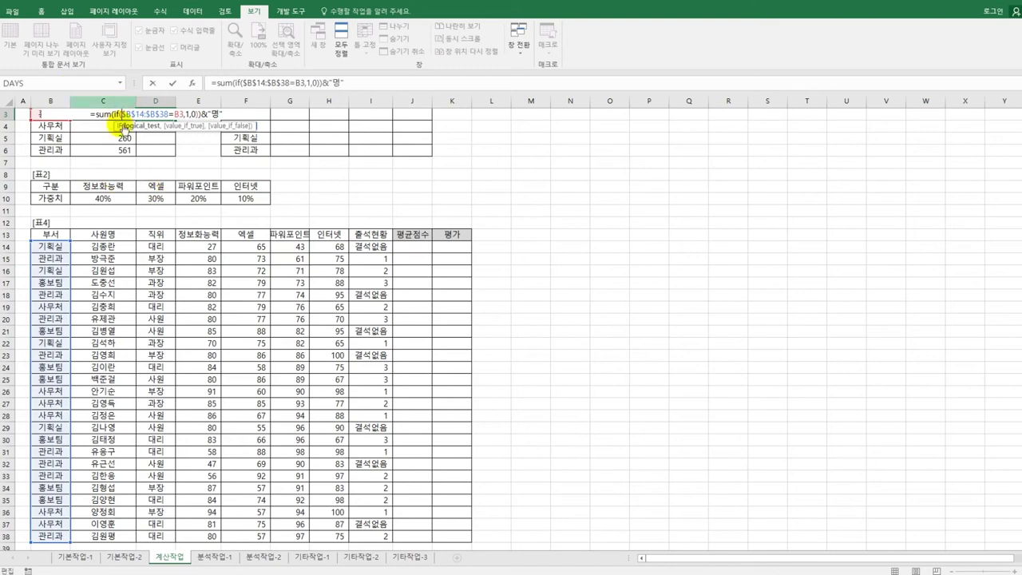
{"action": "left_click_drag", "start_coordinate": [123, 114], "coordinate": [175, 114]}
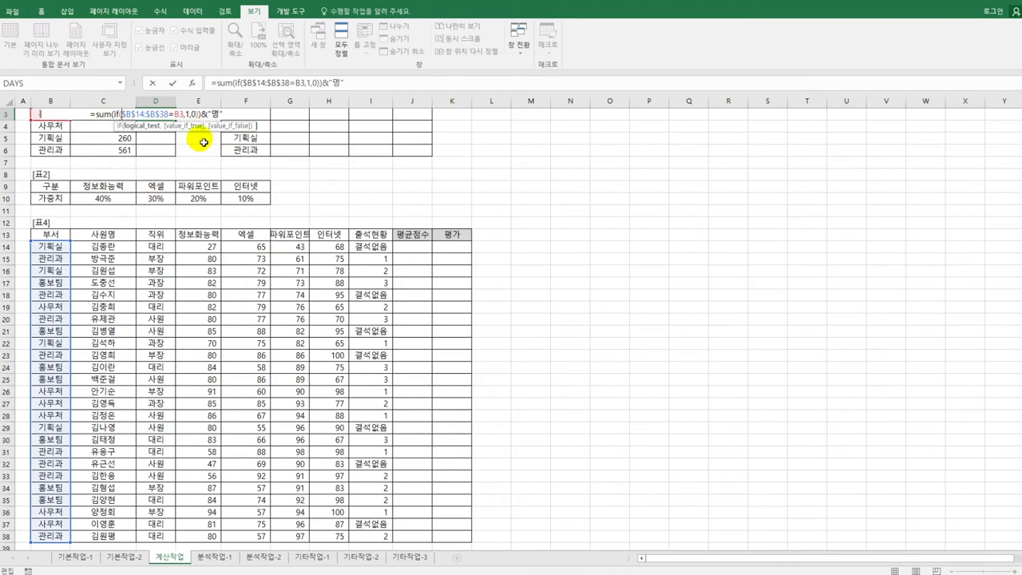
{"action": "left_click", "coordinate": [232, 117]}
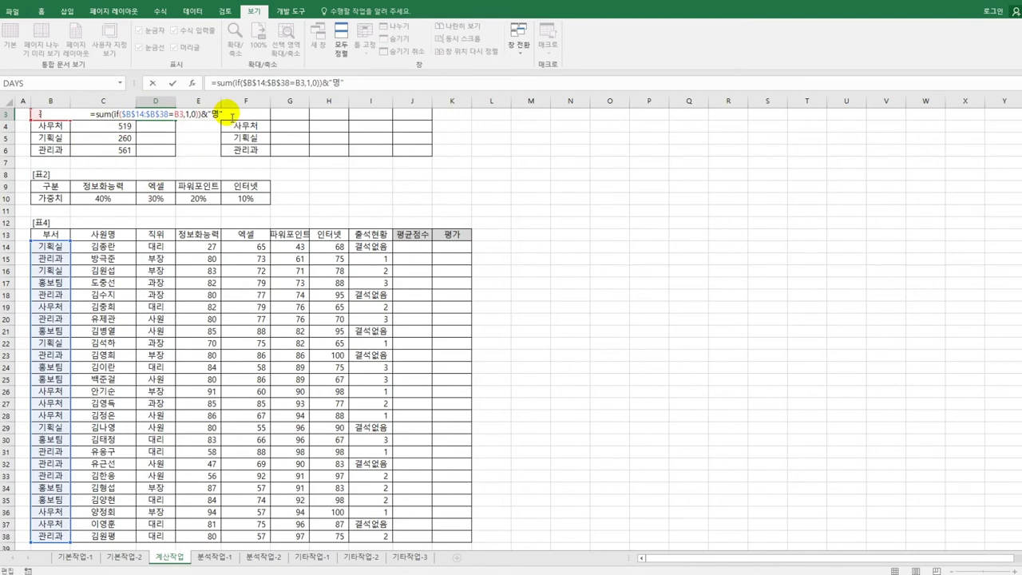
{"action": "key", "text": "ctrl+shift+Return"}
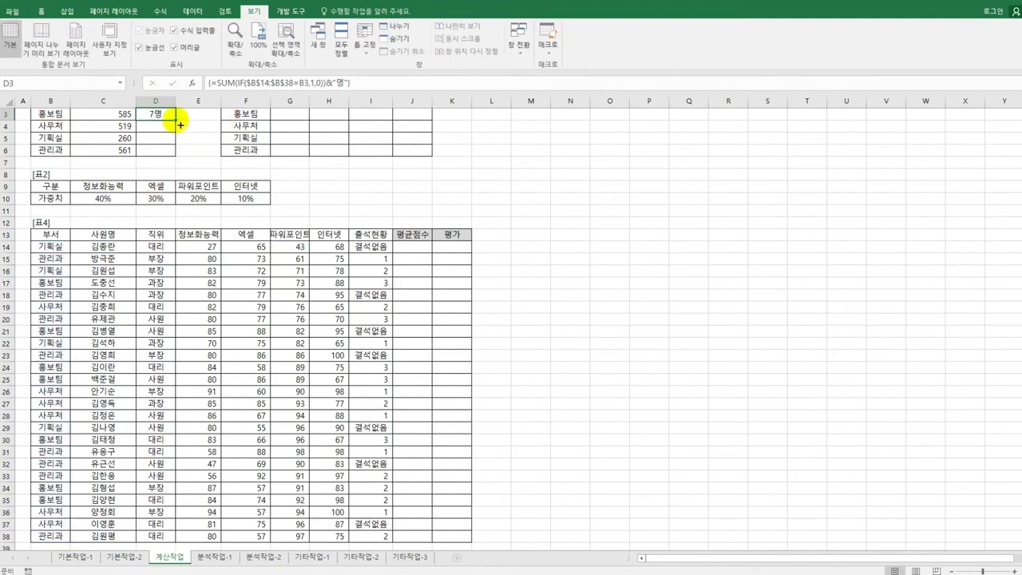
Fill the 인원수 array formula in D3 down through D6.
{"action": "left_click_drag", "start_coordinate": [180, 125], "coordinate": [176, 160]}
{"action": "scroll", "coordinate": [177, 163], "scroll_direction": "up", "scroll_amount": 1}
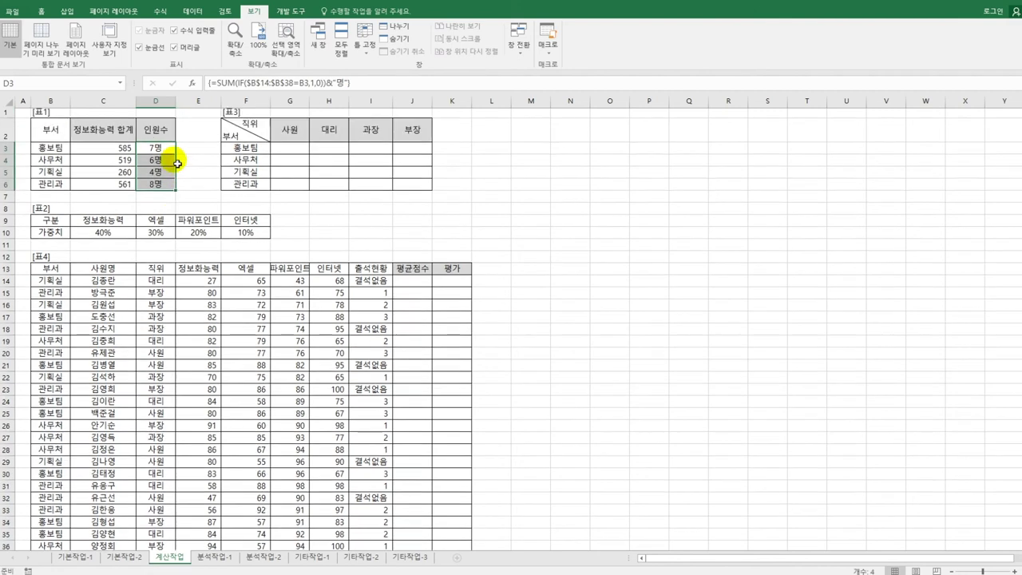
{"action": "left_click", "coordinate": [166, 151]}
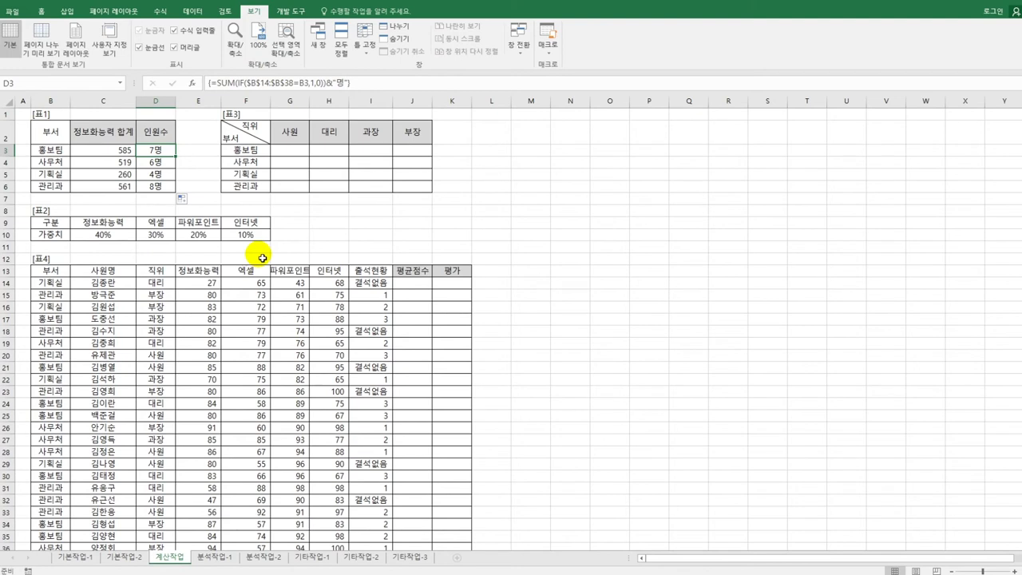
Begin the 평균점수 formula in J14 of 표4 as =SUMPRODUCT(E14:H14, using the first employee's four scores.
{"action": "left_click", "coordinate": [409, 283]}
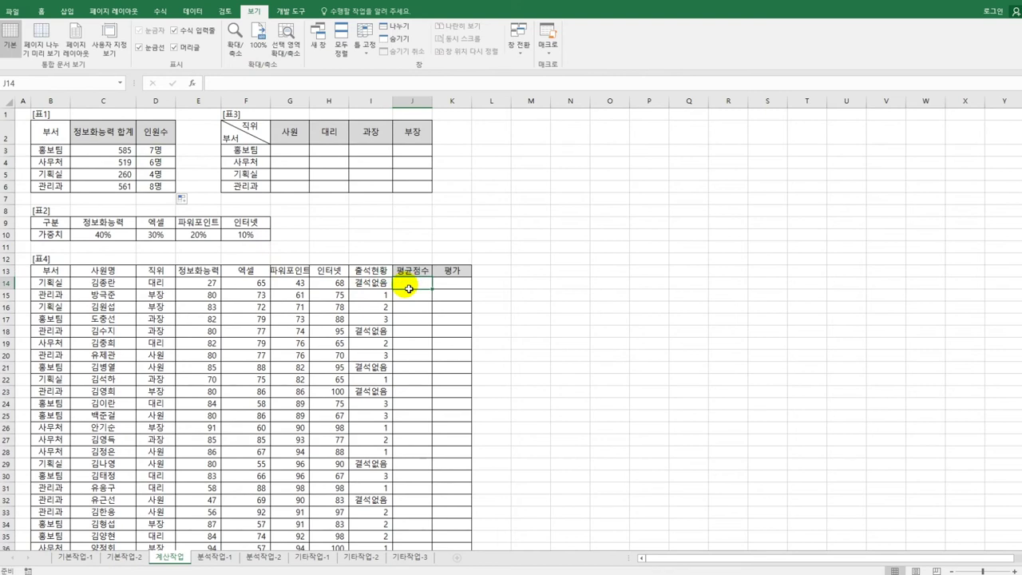
{"action": "left_click", "coordinate": [219, 286]}
{"action": "left_click_drag", "start_coordinate": [221, 288], "coordinate": [335, 287]}
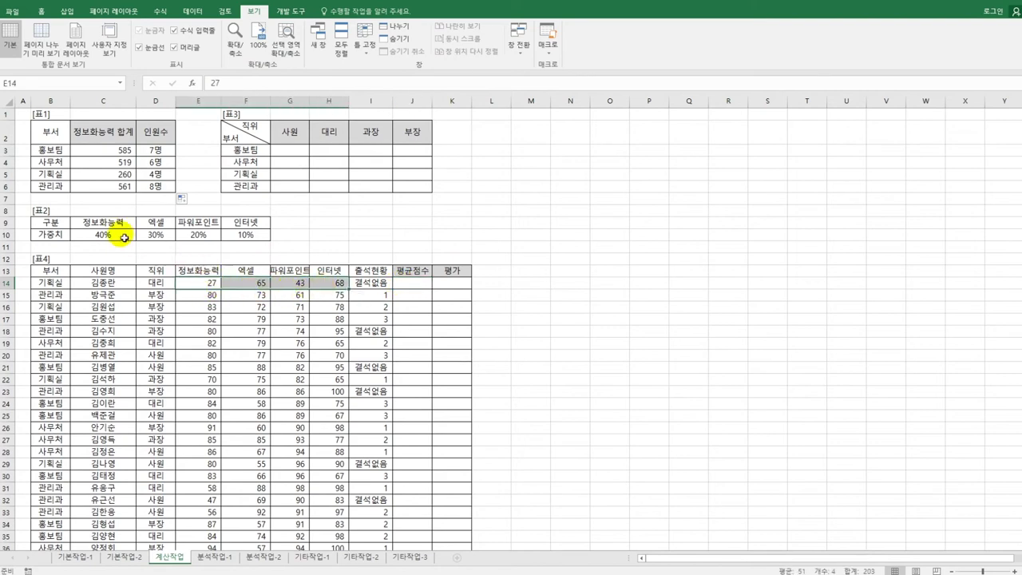
{"action": "left_click_drag", "start_coordinate": [121, 234], "coordinate": [263, 236]}
{"action": "left_click", "coordinate": [402, 284]}
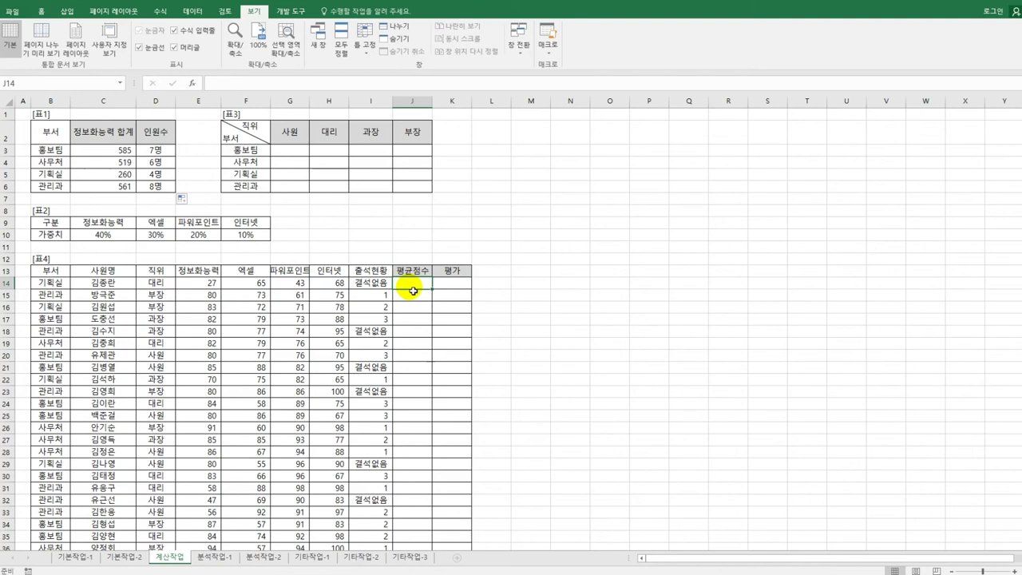
{"action": "type", "text": "="}
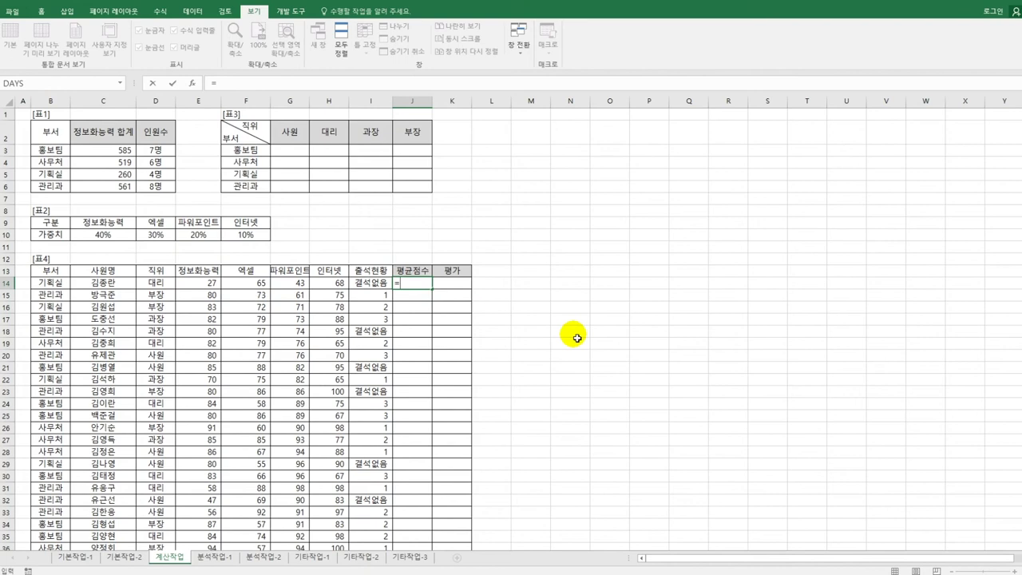
{"action": "type", "text": "sump"}
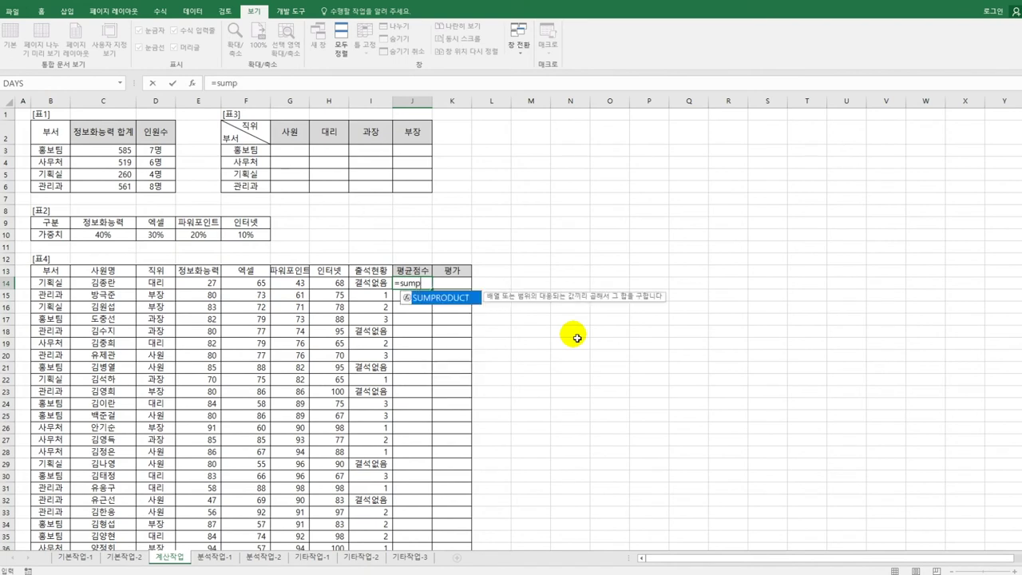
{"action": "key", "text": "Tab"}
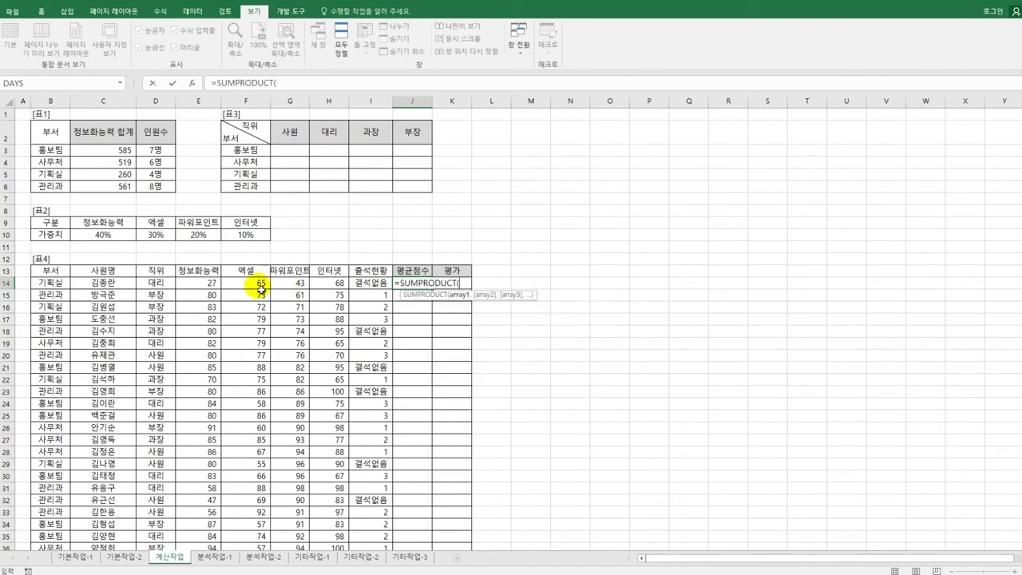
{"action": "left_click_drag", "start_coordinate": [207, 284], "coordinate": [340, 295]}
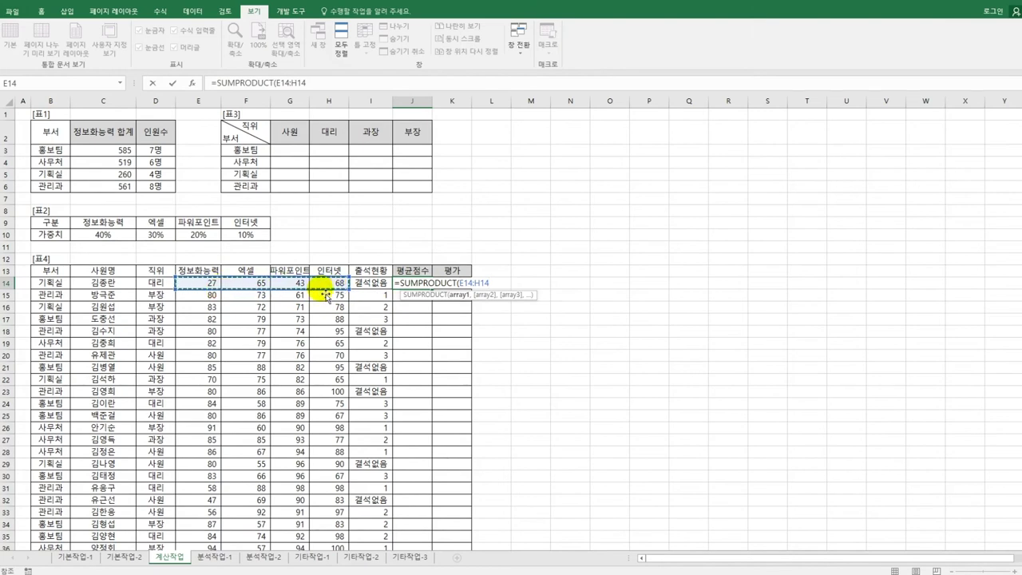
Complete J14 as =SUMPRODUCT(E14:H14,$C$10:$F$10) with the absolute 가중치 range and fill it down the 평균점수 column.
{"action": "type", "text": ","}
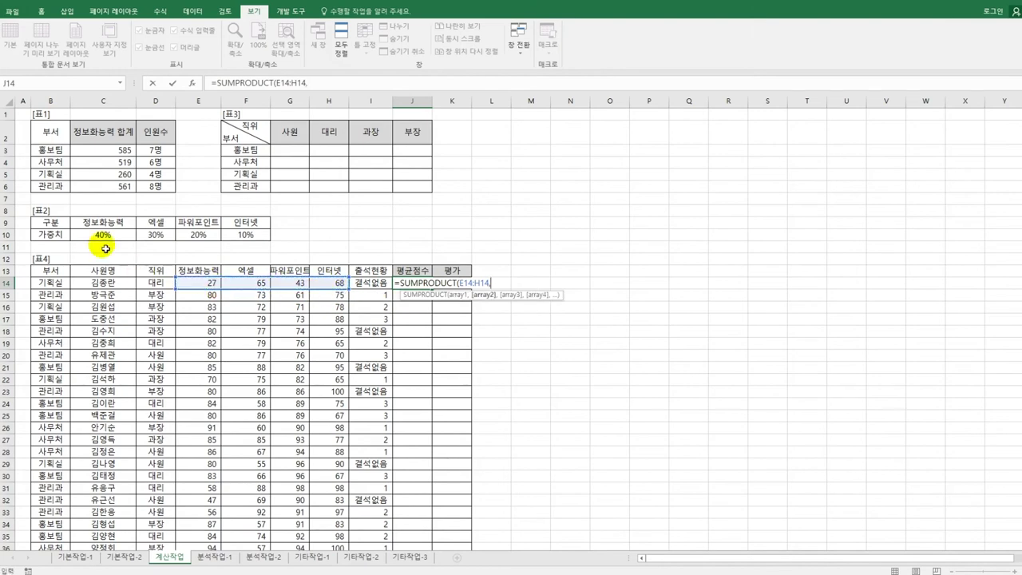
{"action": "left_click_drag", "start_coordinate": [100, 237], "coordinate": [240, 248]}
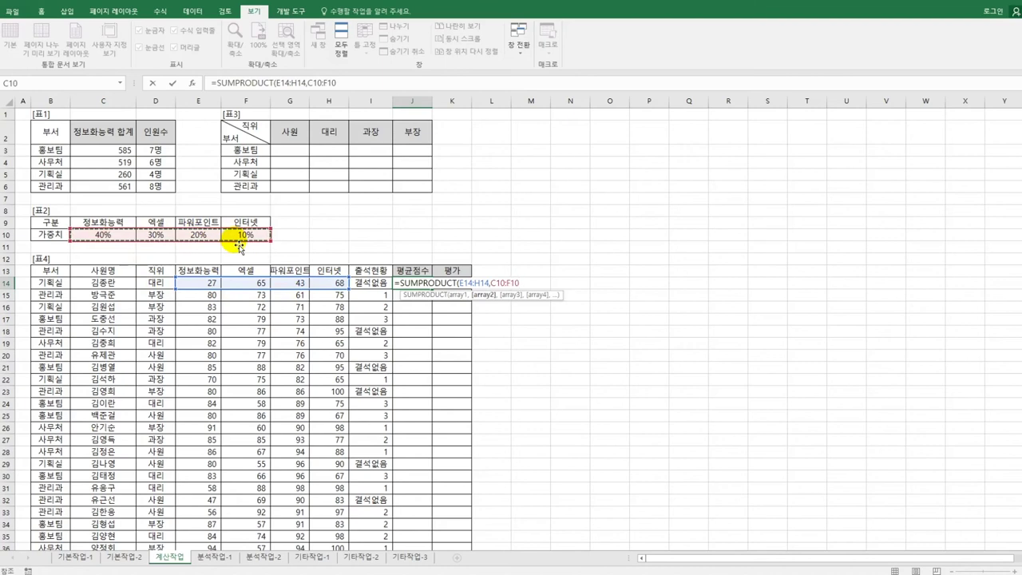
{"action": "key", "text": "F4"}
{"action": "key", "text": "ctrl+Return"}
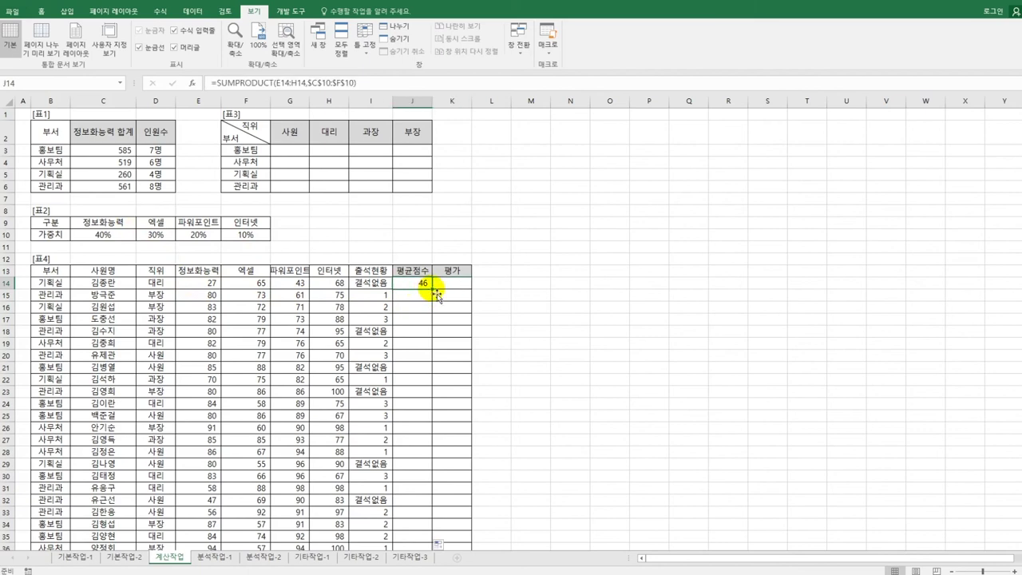
{"action": "double_click", "coordinate": [434, 289]}
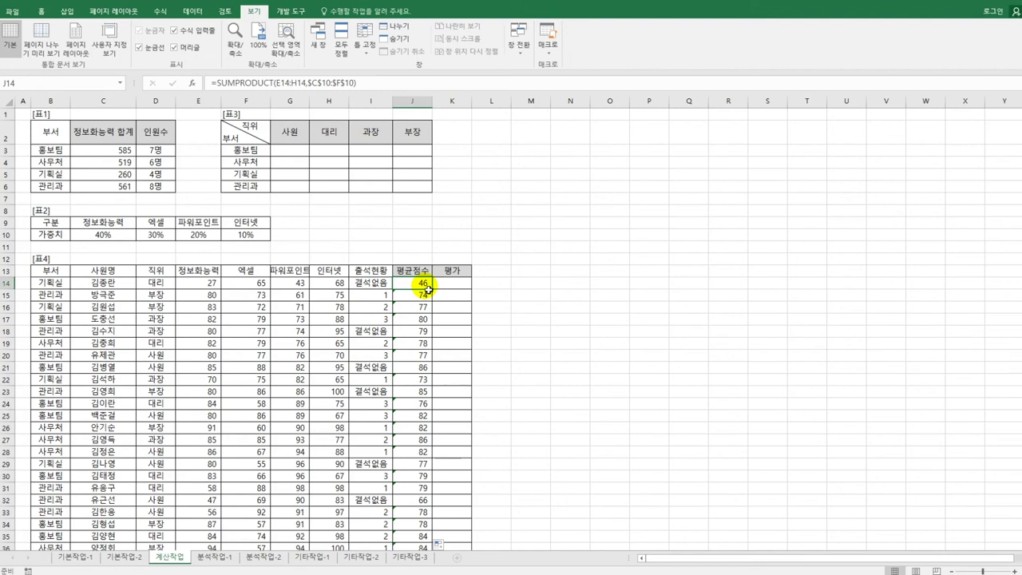
Append -IF(ISERROR( to the end of the SUMPRODUCT formula in J14.
{"action": "left_click", "coordinate": [382, 294]}
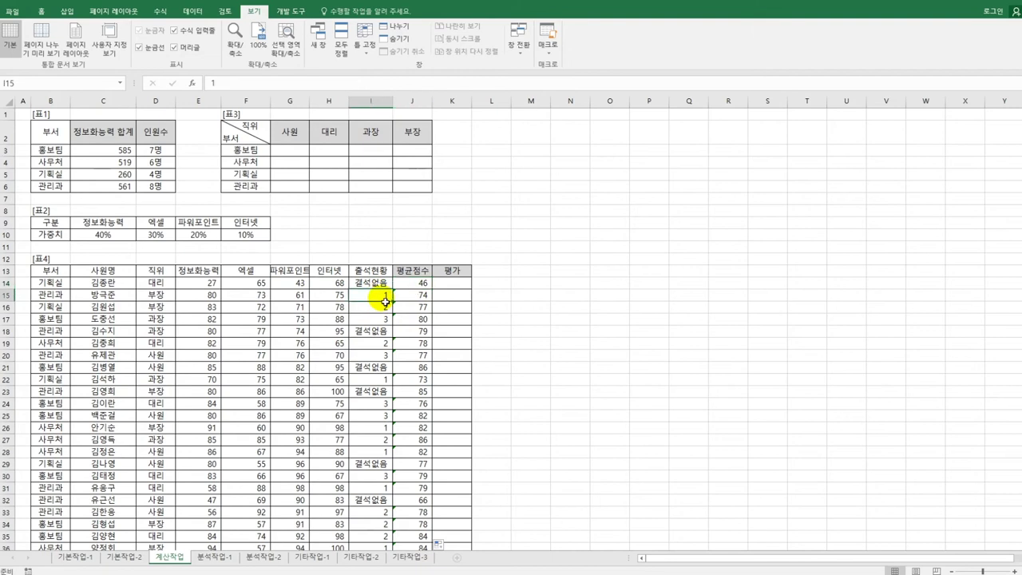
{"action": "left_click", "coordinate": [423, 284]}
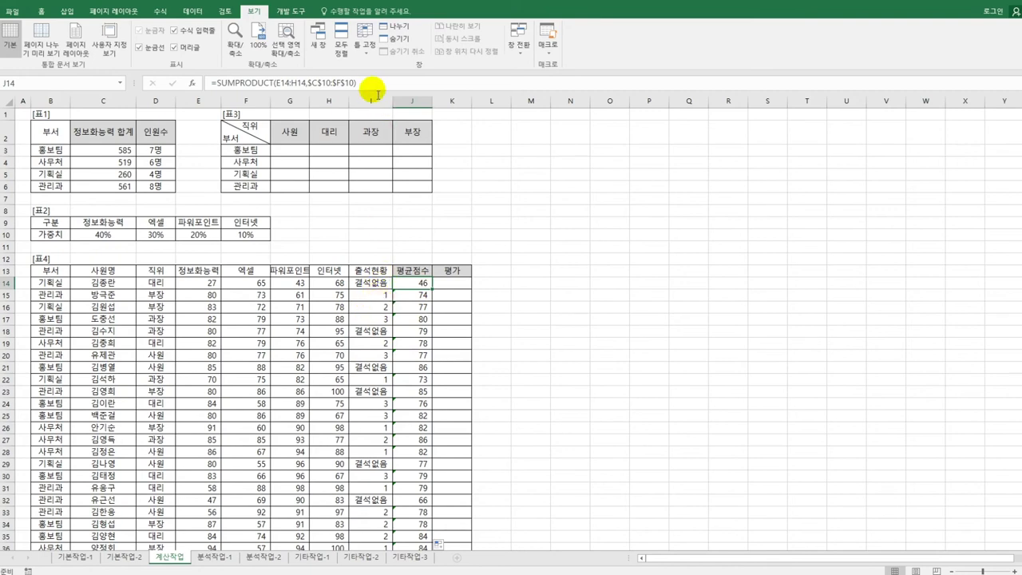
{"action": "left_click", "coordinate": [374, 83]}
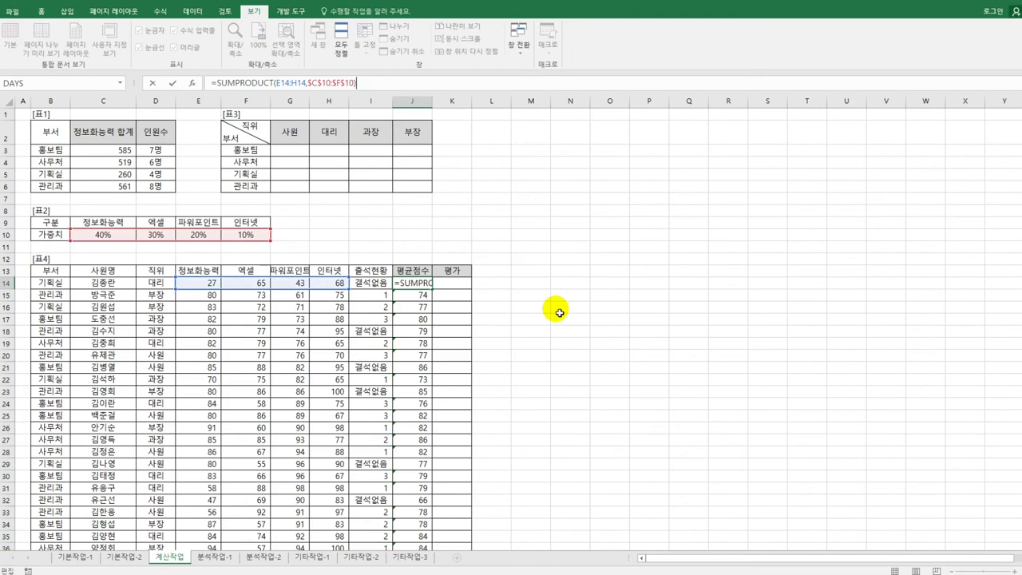
{"action": "type", "text": "-if"}
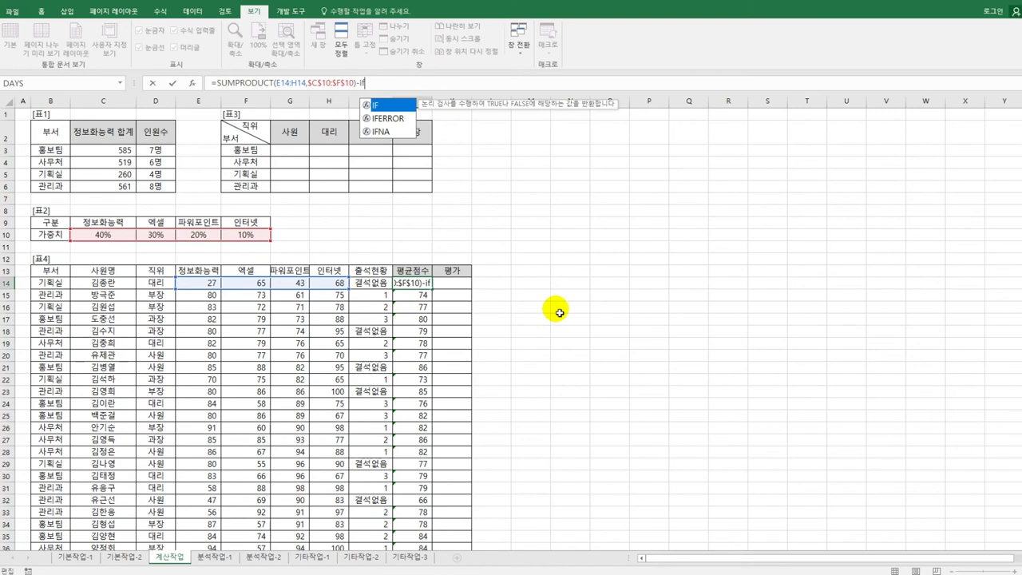
{"action": "key", "text": "Tab"}
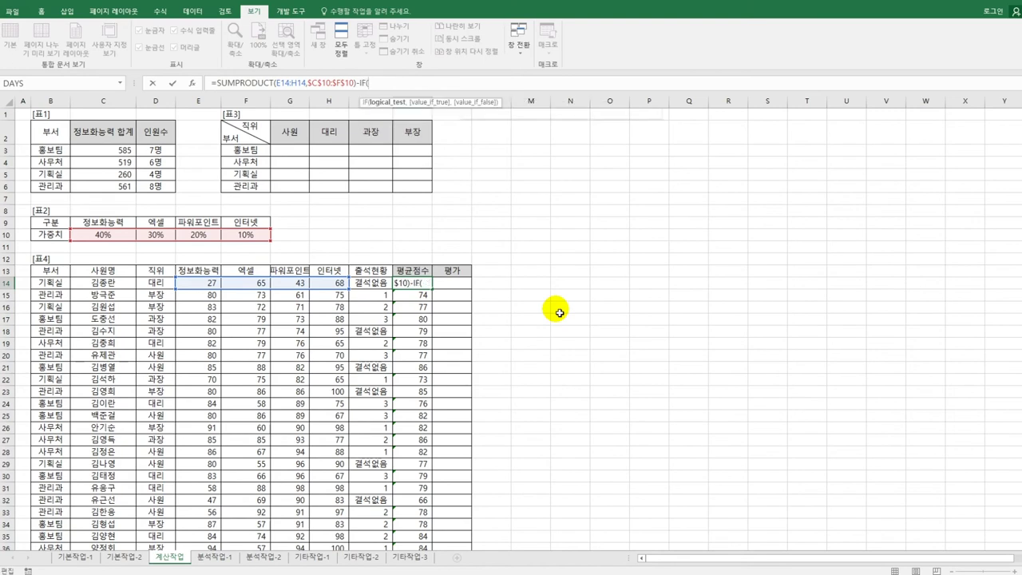
{"action": "type", "text": "i"}
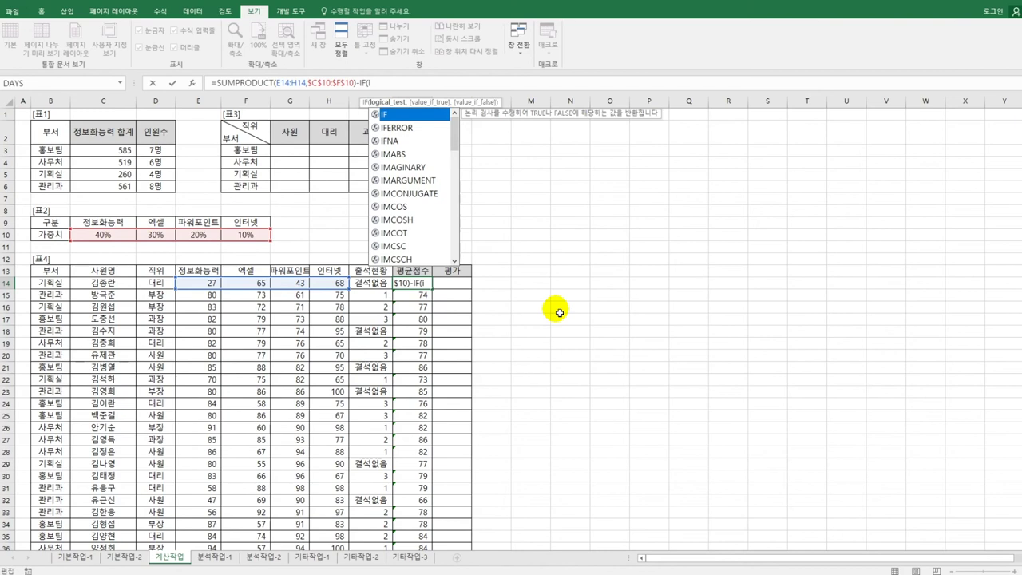
{"action": "type", "text": "s"}
{"action": "key", "text": "Down"}
{"action": "key", "text": "Down"}
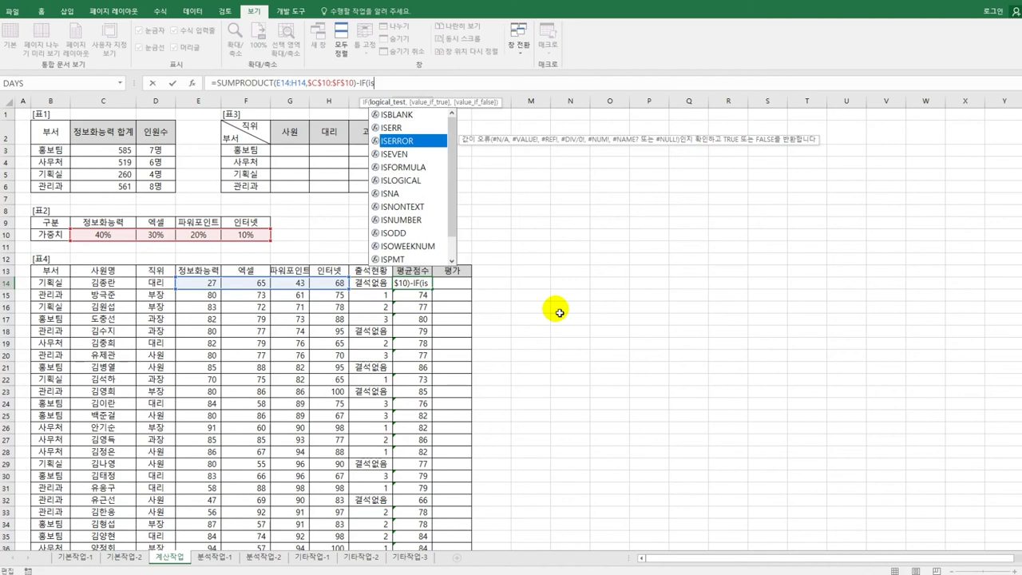
{"action": "key", "text": "Tab"}
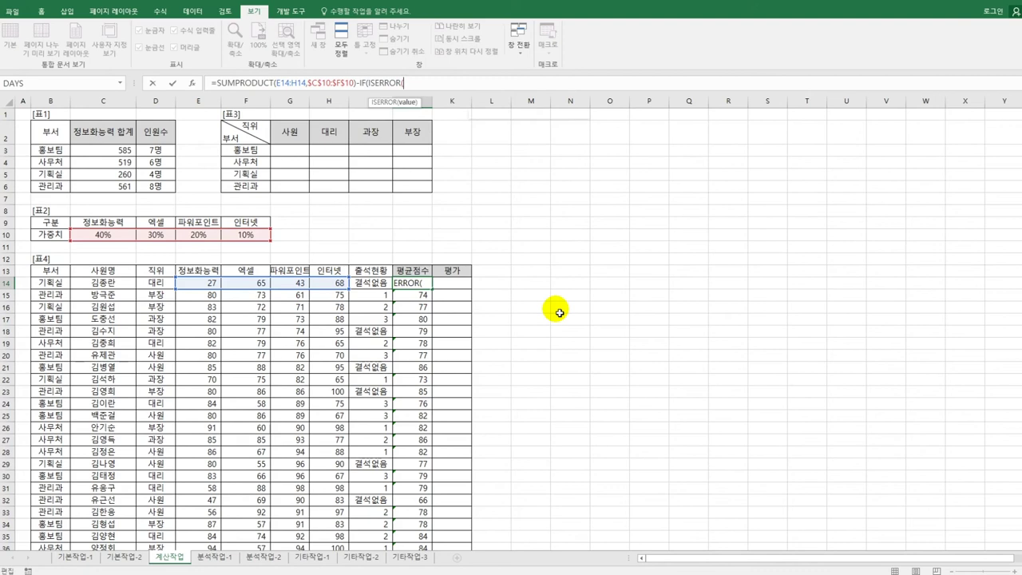
Have ISERROR in J14 test VALUE(I14), and give the IF the results 0 and 10.
{"action": "type", "text": "value("}
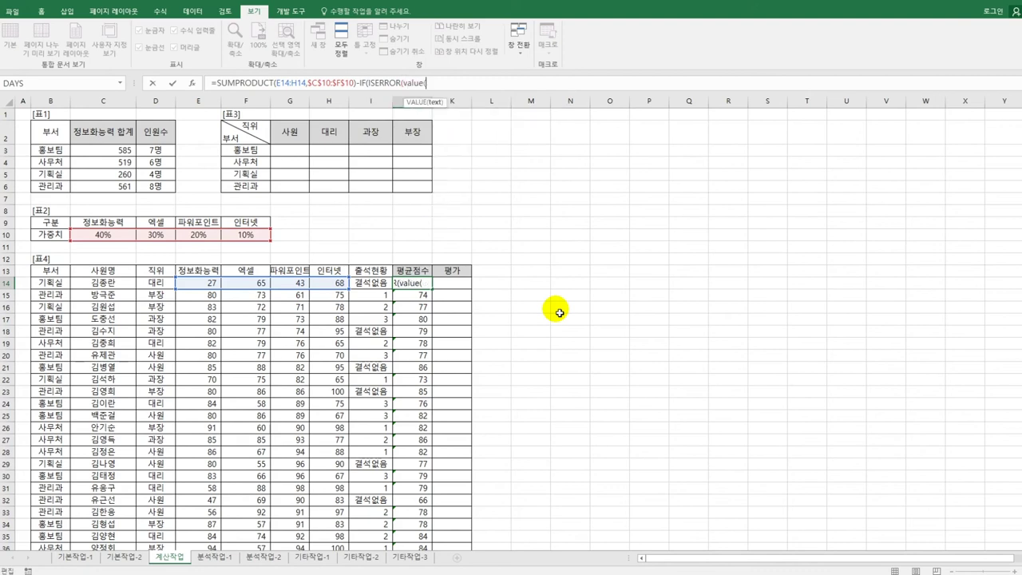
{"action": "left_click", "coordinate": [373, 282]}
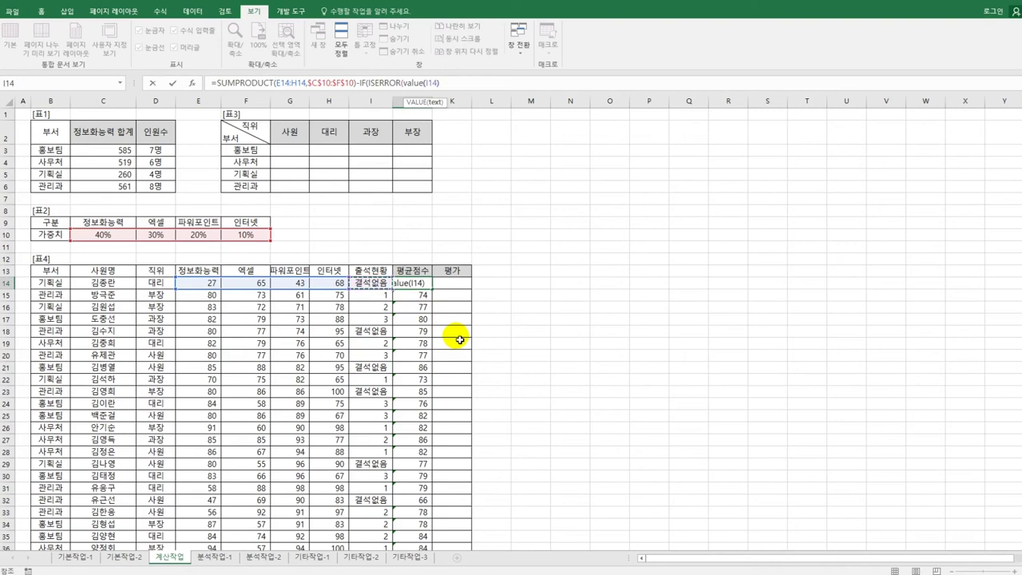
{"action": "type", "text": ")"}
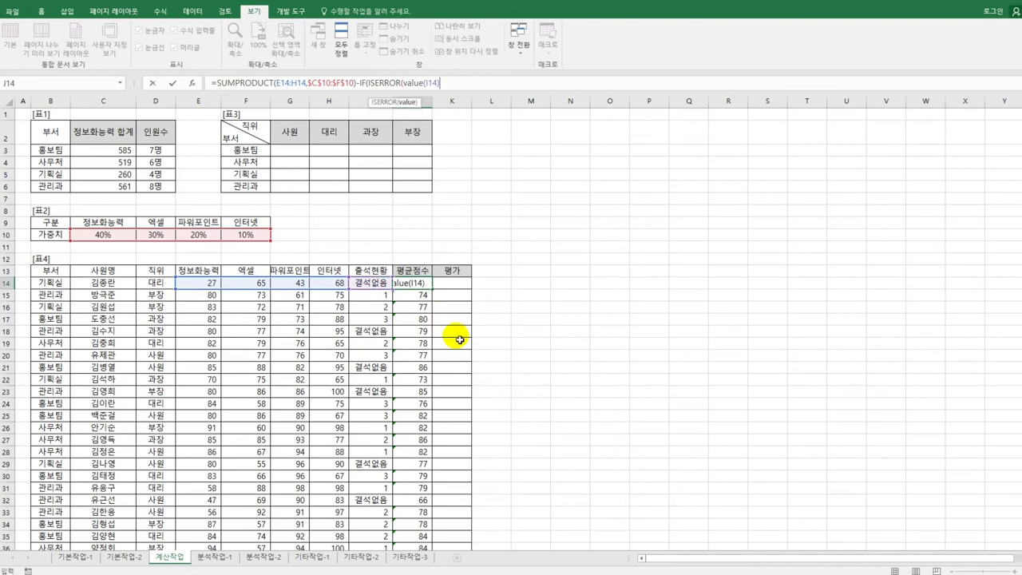
{"action": "type", "text": ")"}
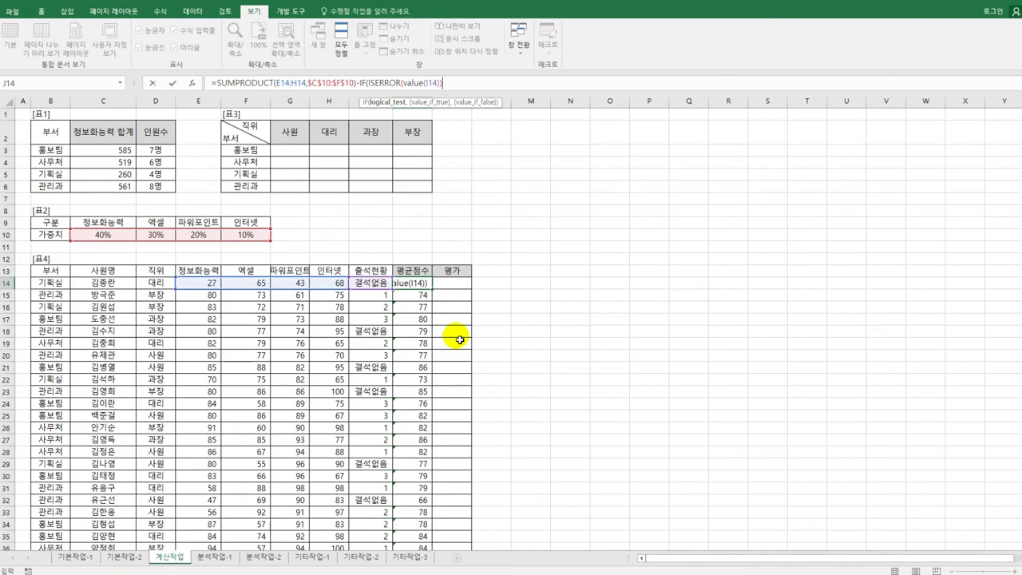
{"action": "type", "text": ",0"}
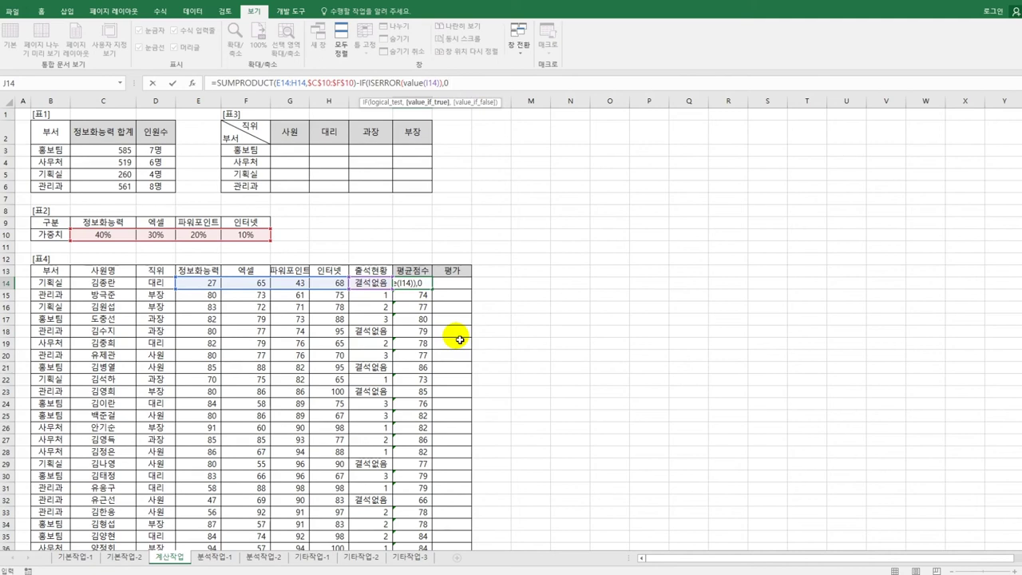
{"action": "type", "text": ",10"}
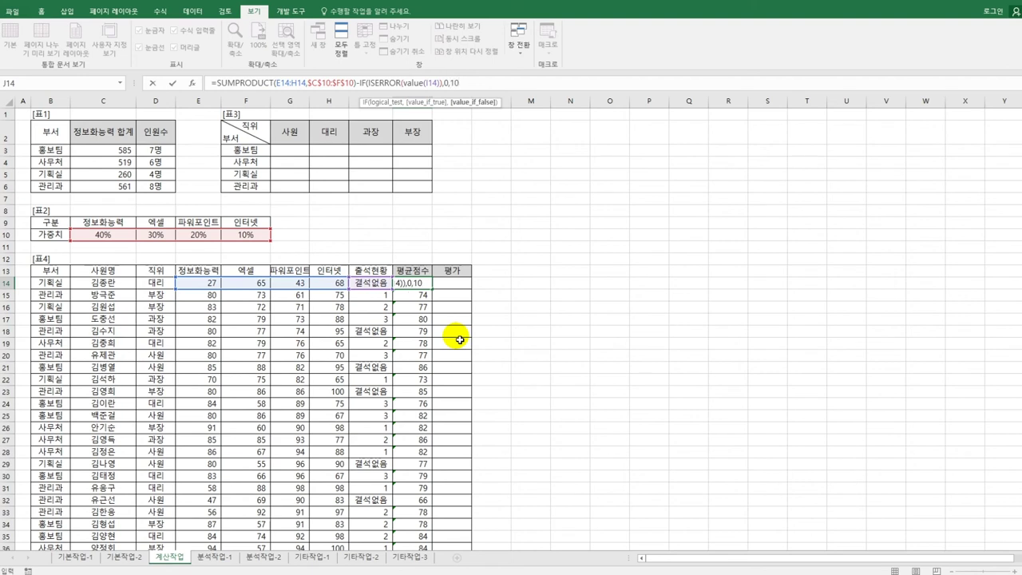
{"action": "type", "text": ")"}
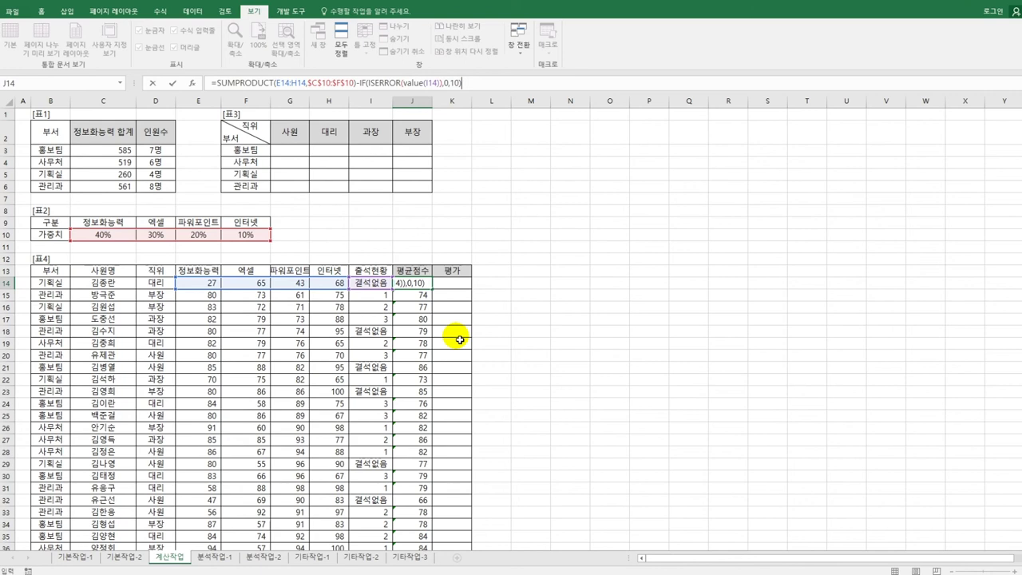
Enter the extended J14 formula and fill it down the 평균점수 column through J38.
{"action": "key", "text": "Return"}
{"action": "key", "text": "Up"}
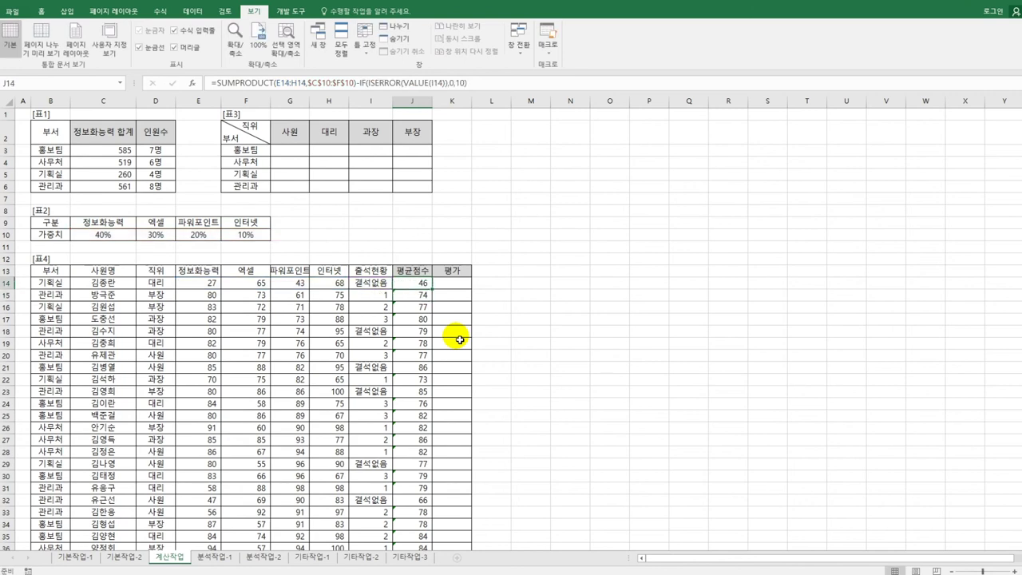
{"action": "double_click", "coordinate": [431, 289]}
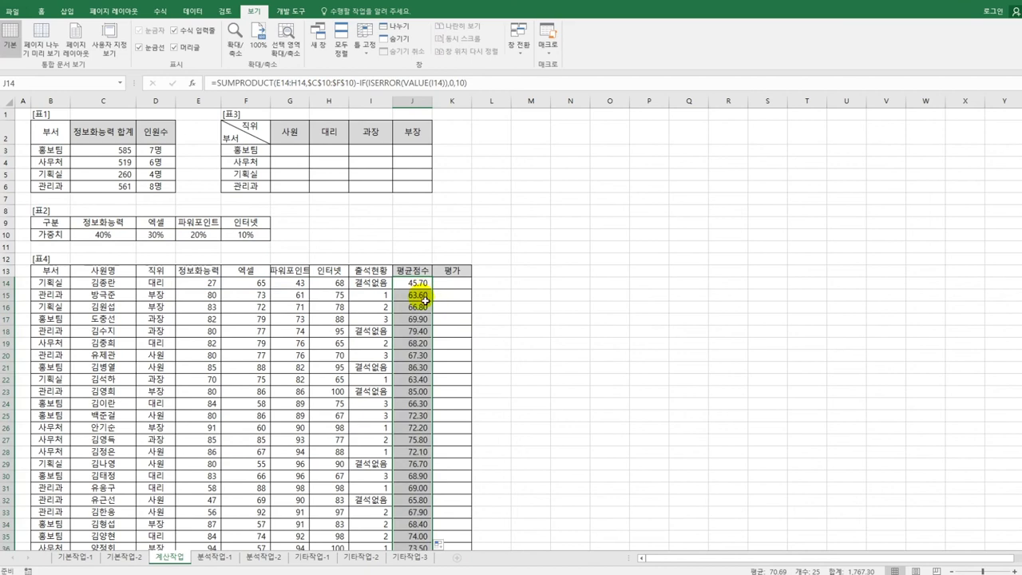
{"action": "scroll", "coordinate": [425, 303], "scroll_direction": "down", "scroll_amount": 1}
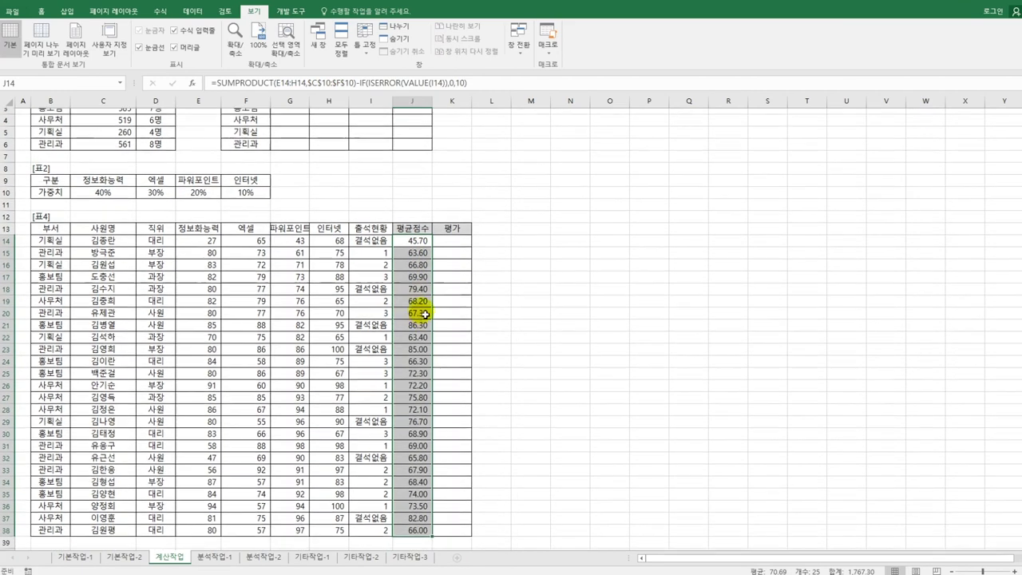
{"action": "scroll", "coordinate": [426, 314], "scroll_direction": "up", "scroll_amount": 1}
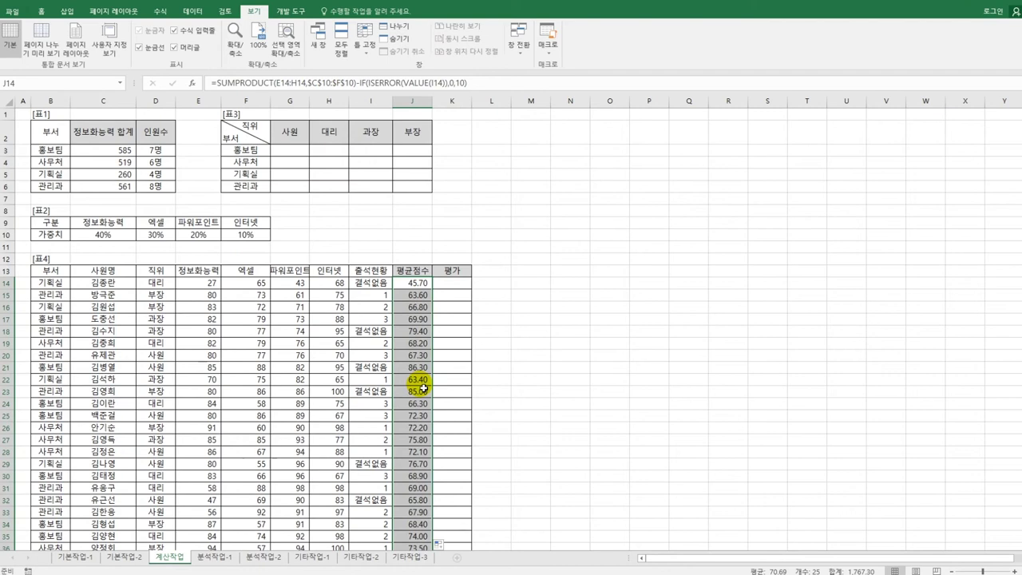
Start an array formula in 표3's G3 with =MAX(( and the absolute 부서 range $B$14:$B$38 from 표4.
{"action": "left_click", "coordinate": [297, 155]}
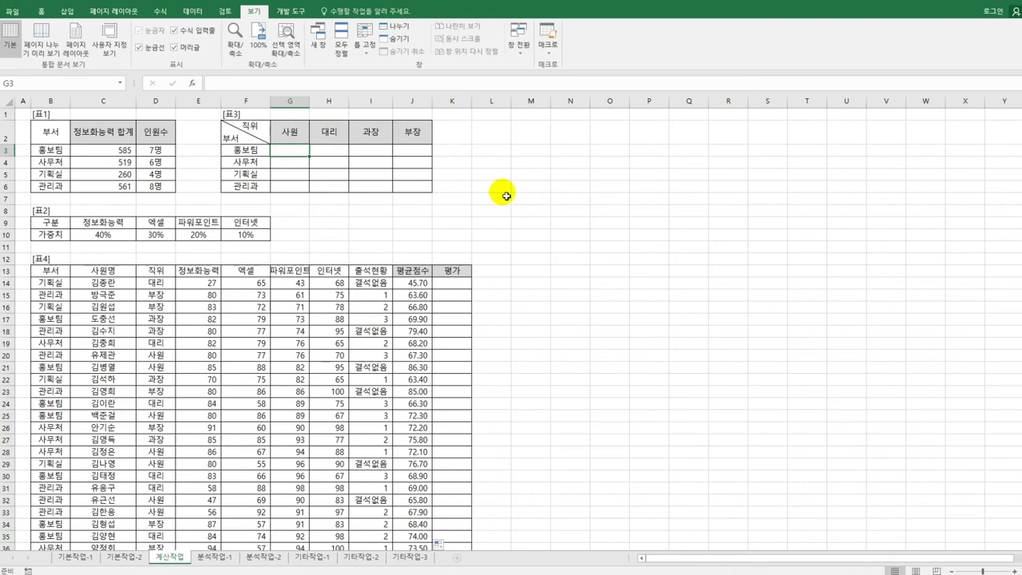
{"action": "type", "text": "=ma"}
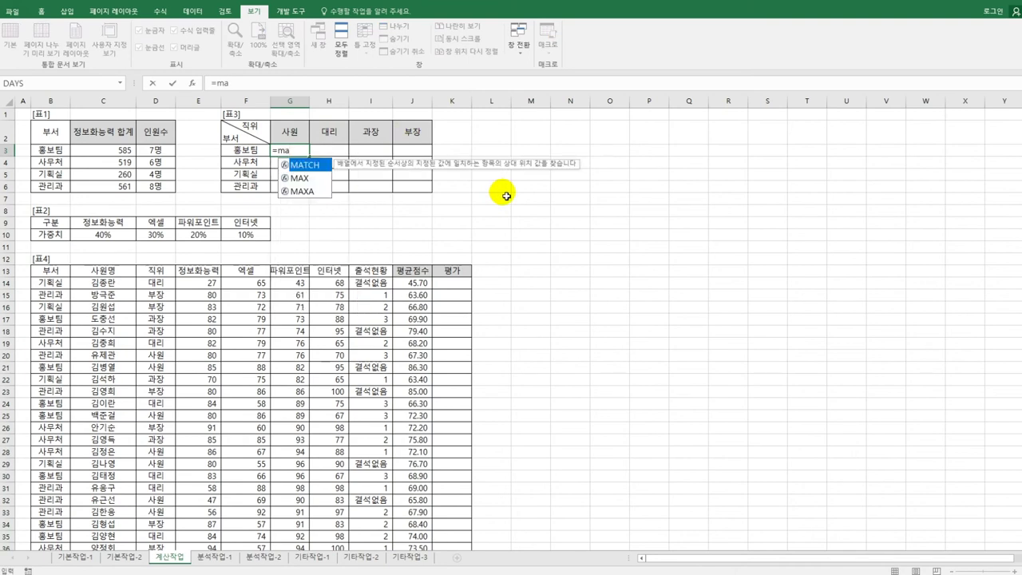
{"action": "key", "text": "Down"}
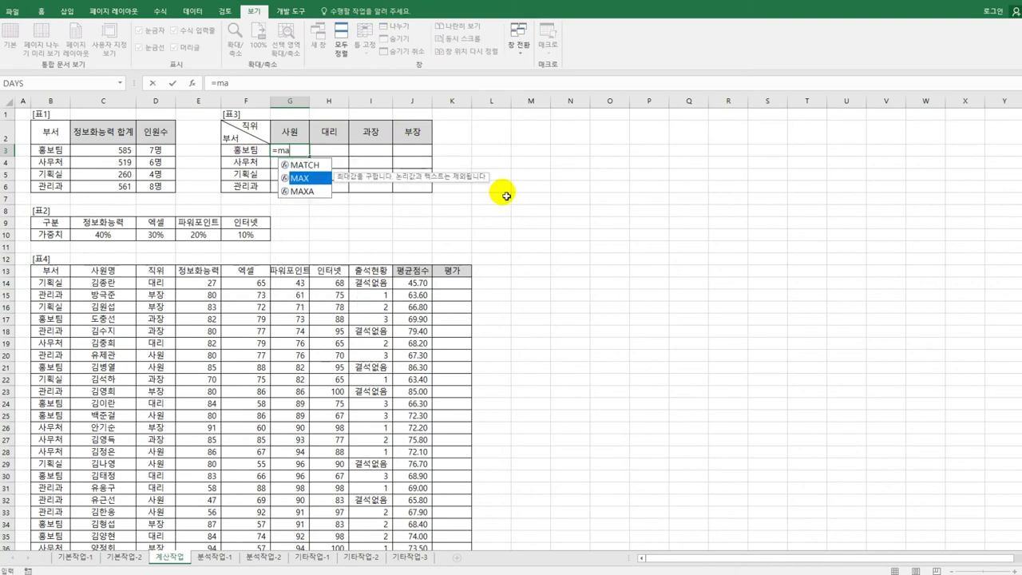
{"action": "key", "text": "Tab"}
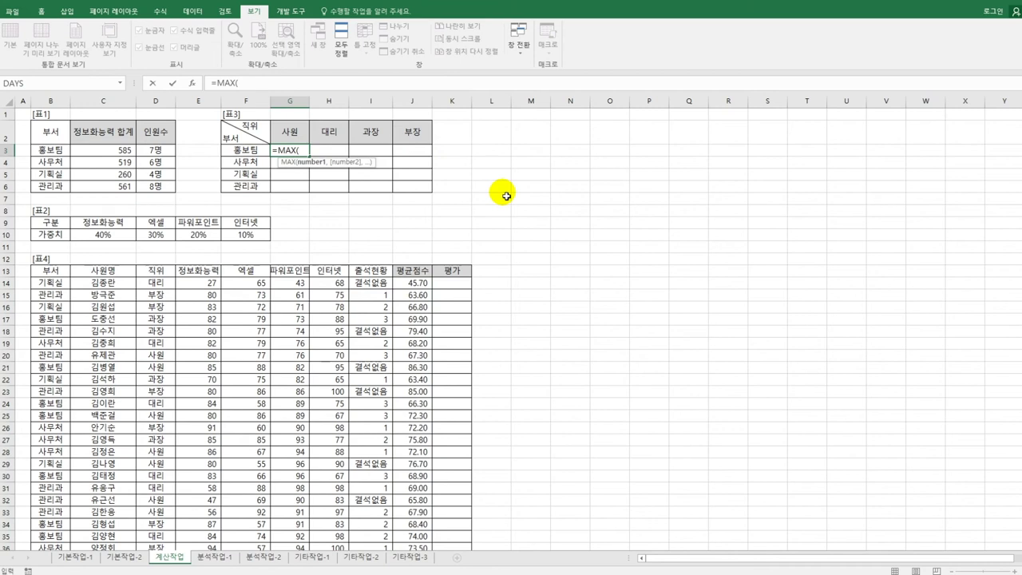
{"action": "type", "text": "("}
{"action": "left_click", "coordinate": [59, 285]}
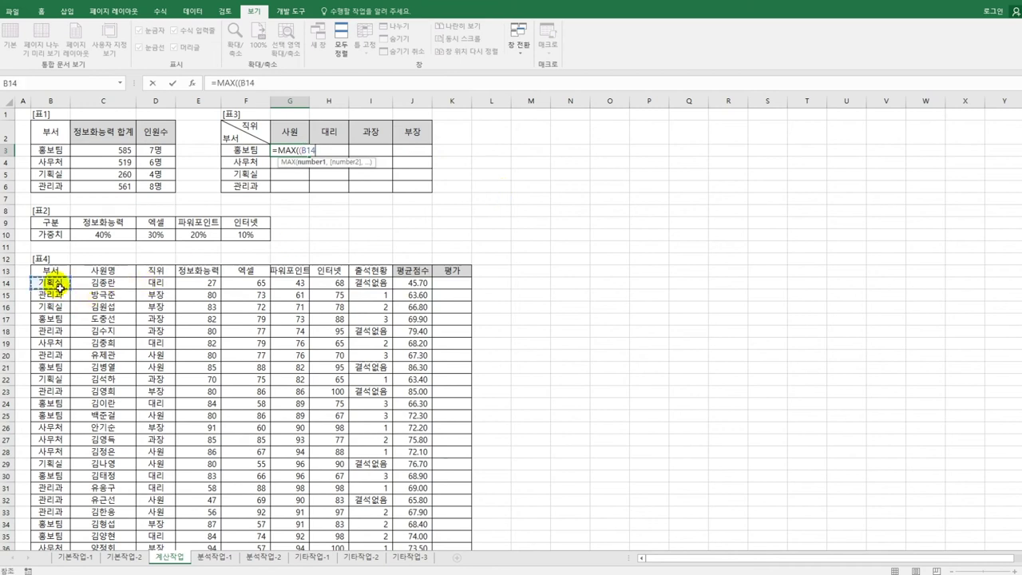
{"action": "left_click_drag", "start_coordinate": [59, 287], "coordinate": [51, 538]}
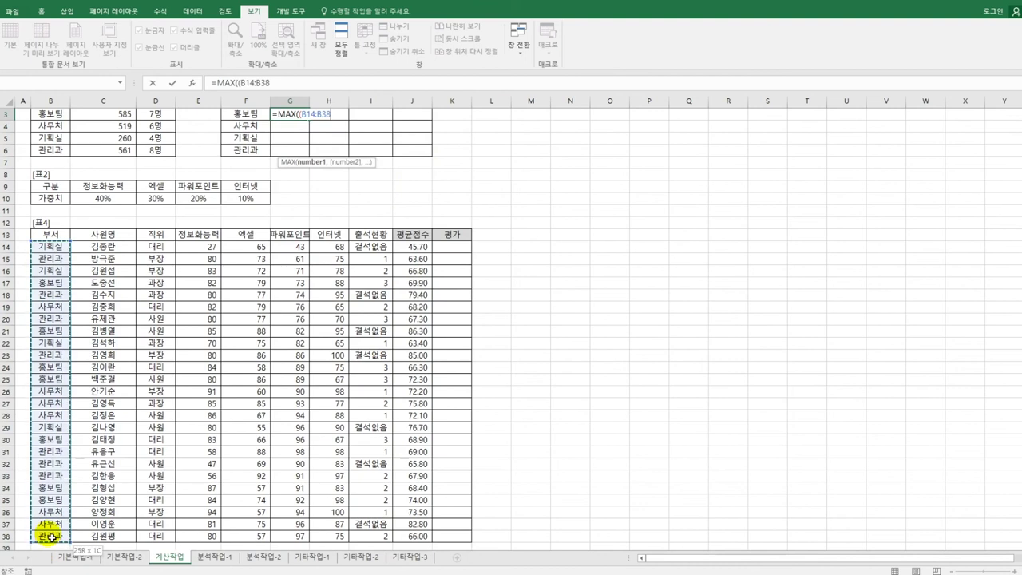
{"action": "key", "text": "F4"}
Compare the 부서 range in G3's MAX formula with the column-locked department cell $F3 and close the condition.
{"action": "type", "text": "="}
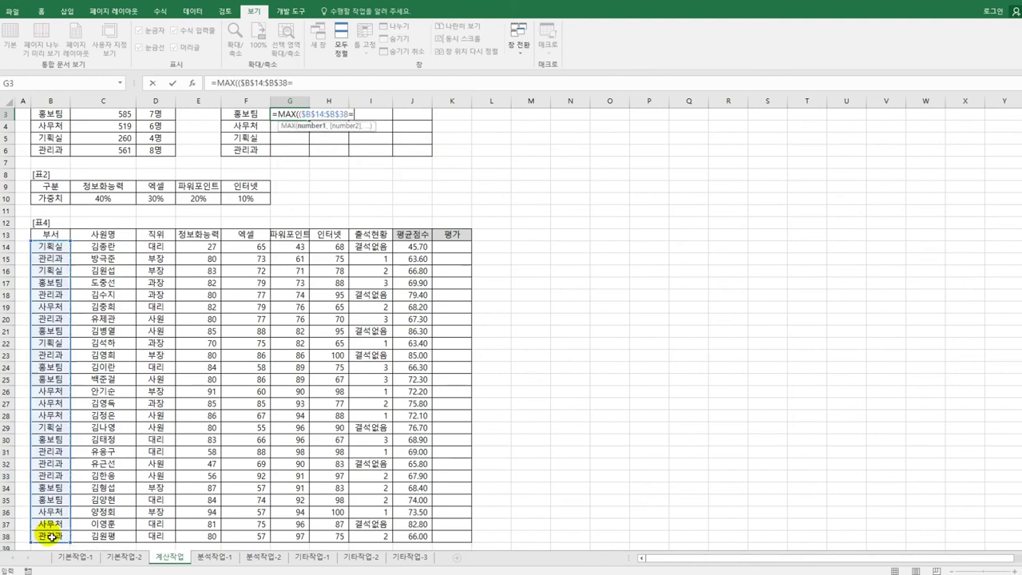
{"action": "left_click", "coordinate": [237, 117]}
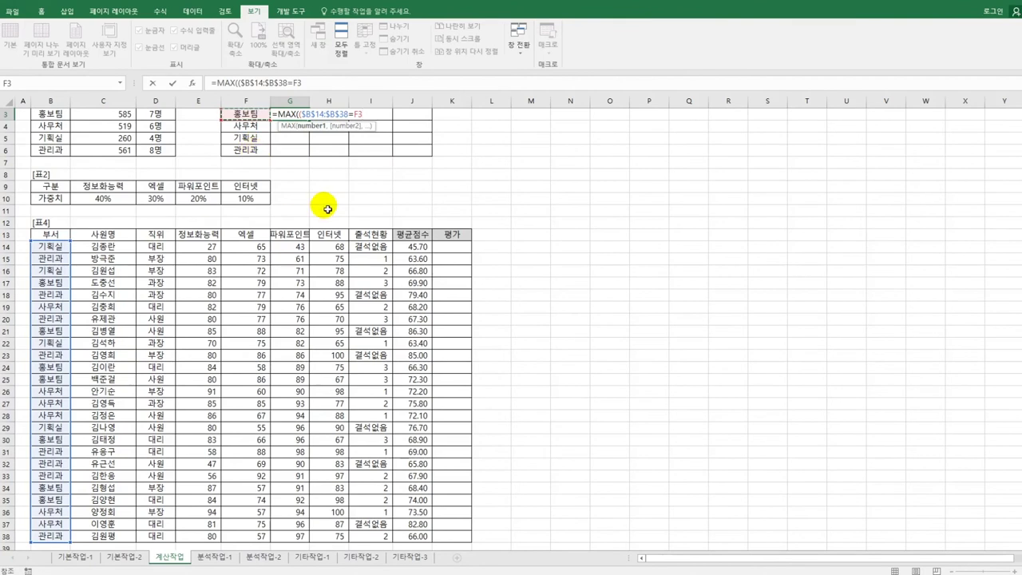
{"action": "key", "text": "F4"}
{"action": "key", "text": "F4"}
{"action": "key", "text": "F4"}
{"action": "type", "text": ")"}
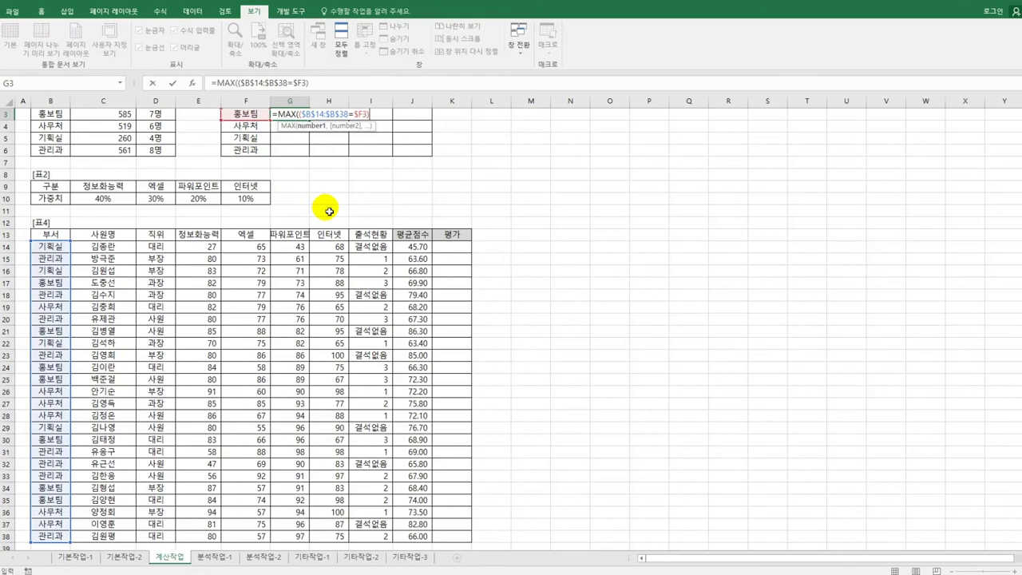
Multiply G3's MAX formula by the position condition ($D$14:$D$38=G$2) and append another multiplication sign.
{"action": "type", "text": "*("}
{"action": "scroll", "coordinate": [330, 213], "scroll_direction": "up", "scroll_amount": 1}
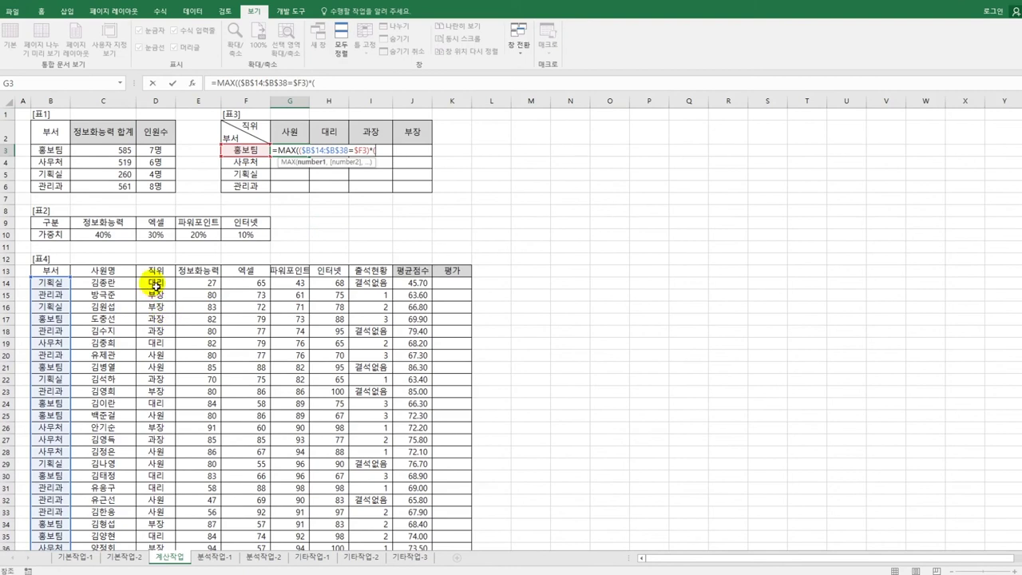
{"action": "left_click_drag", "start_coordinate": [155, 282], "coordinate": [156, 528]}
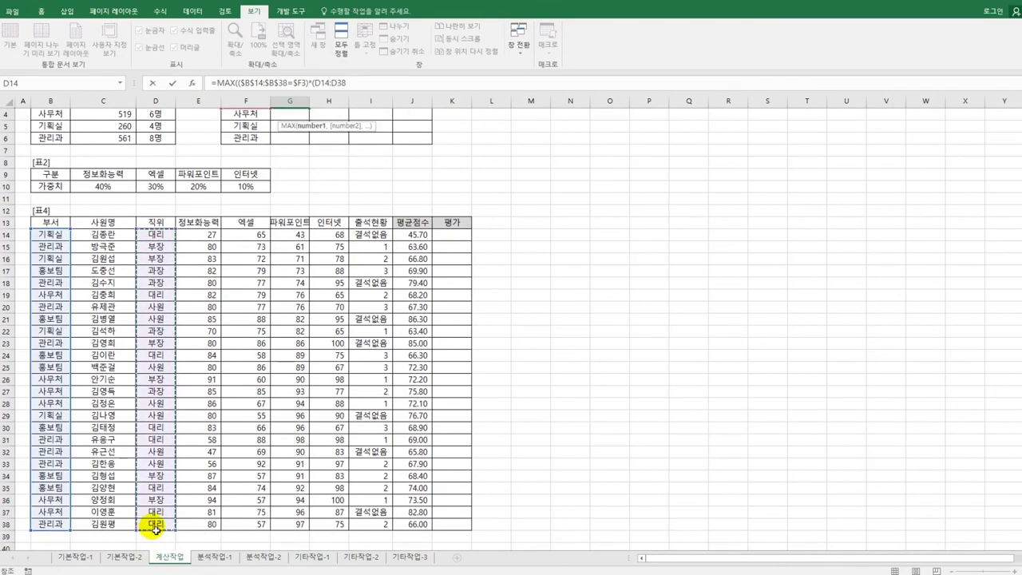
{"action": "key", "text": "F4"}
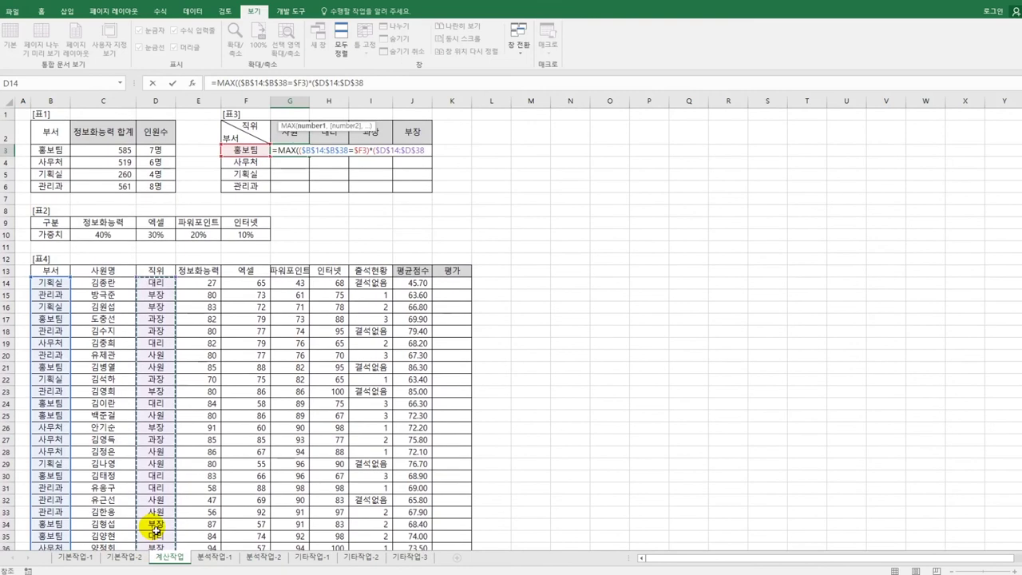
{"action": "type", "text": "="}
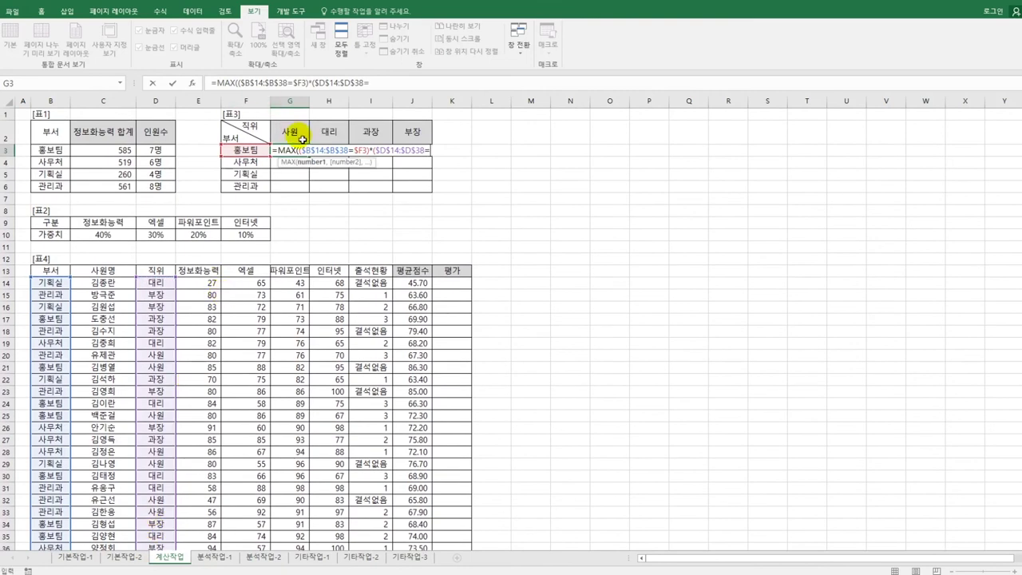
{"action": "left_click", "coordinate": [303, 139]}
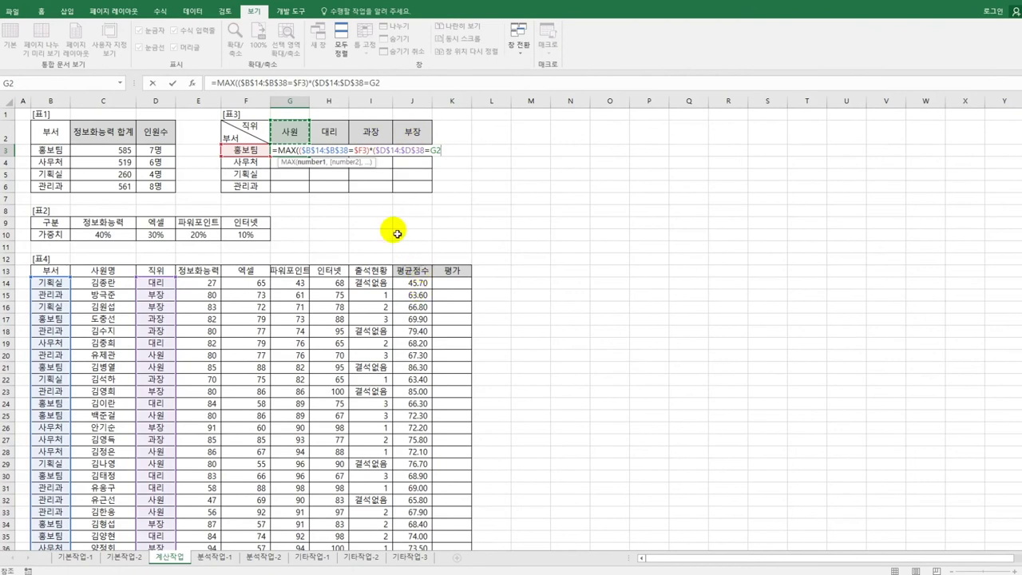
{"action": "key", "text": "F4"}
{"action": "key", "text": "F4"}
{"action": "type", "text": ")*"}
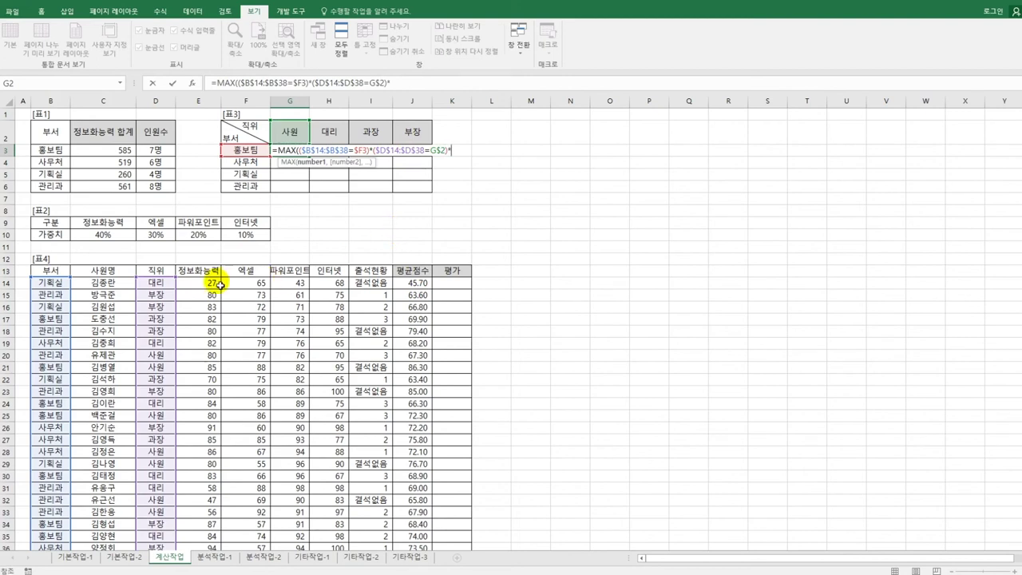
Complete G3's MAX formula with the absolute score range $E$14:$H$38 and the closing parenthesis.
{"action": "left_click_drag", "start_coordinate": [218, 283], "coordinate": [337, 457]}
{"action": "left_click_drag", "start_coordinate": [331, 554], "coordinate": [333, 537]}
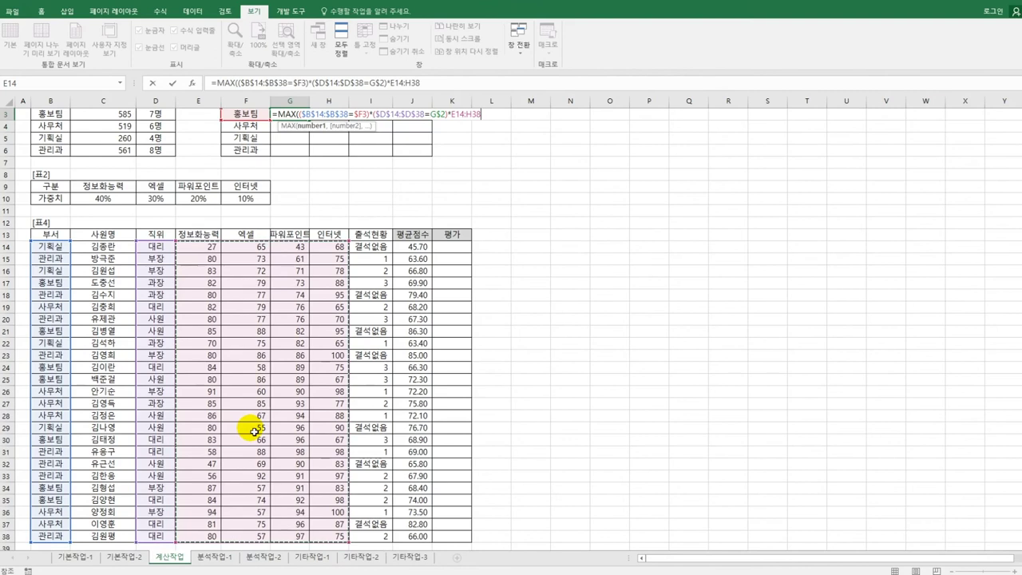
{"action": "key", "text": "F4"}
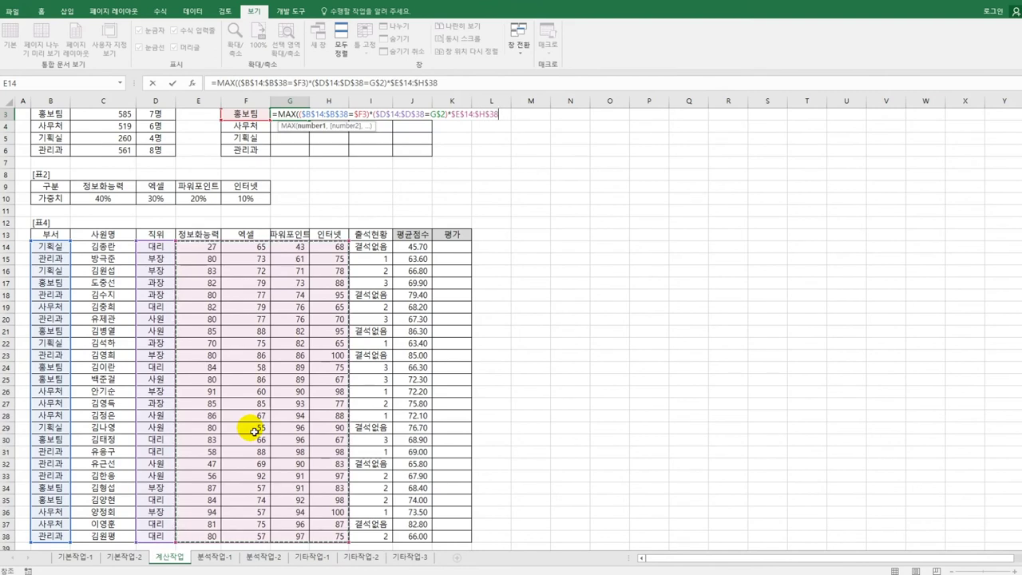
{"action": "type", "text": ")"}
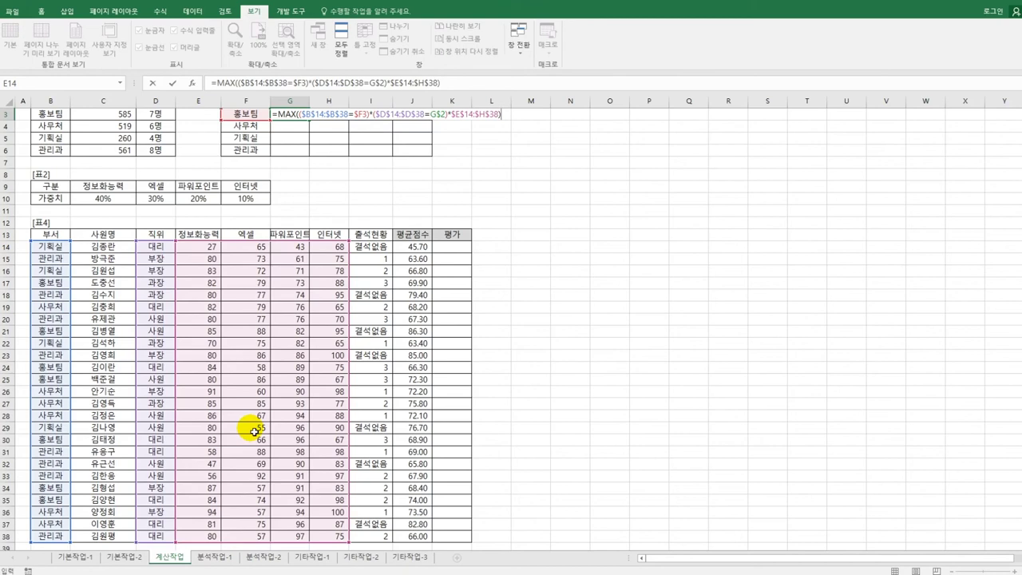
Enter G3 as an array formula and fill it across 표3 through J6.
{"action": "key", "text": "ctrl+shift+Return"}
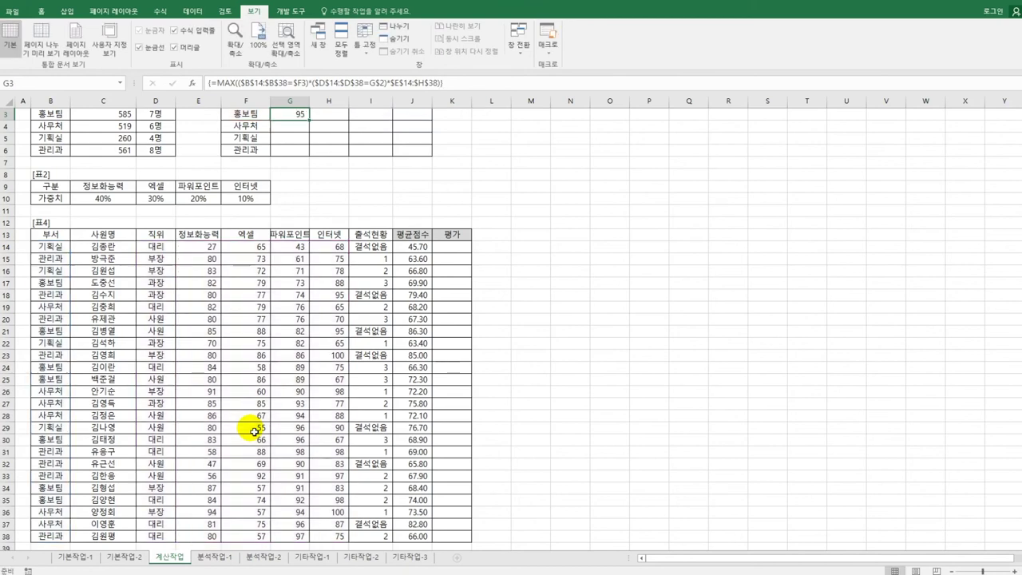
{"action": "scroll", "coordinate": [254, 429], "scroll_direction": "up", "scroll_amount": 1}
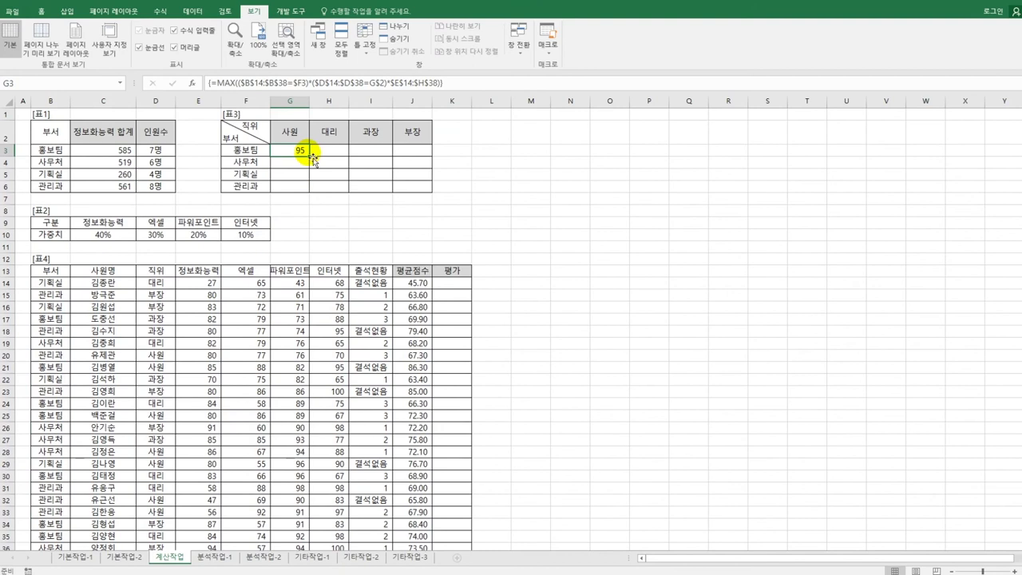
{"action": "left_click_drag", "start_coordinate": [313, 158], "coordinate": [423, 195]}
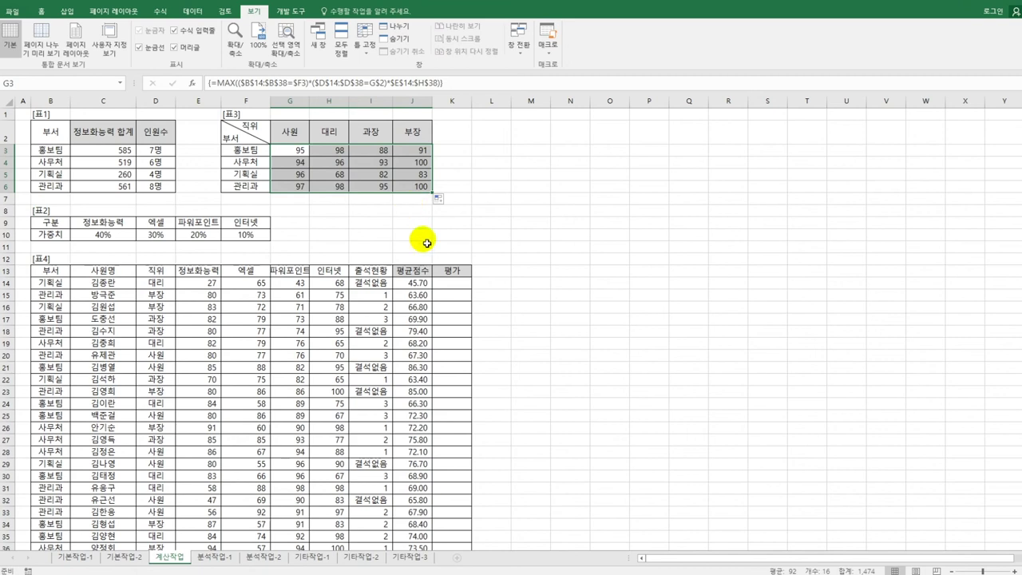
Select K14 in the 평가 column, then open the Visual Basic editor and insert a new module.
{"action": "left_click", "coordinate": [441, 284]}
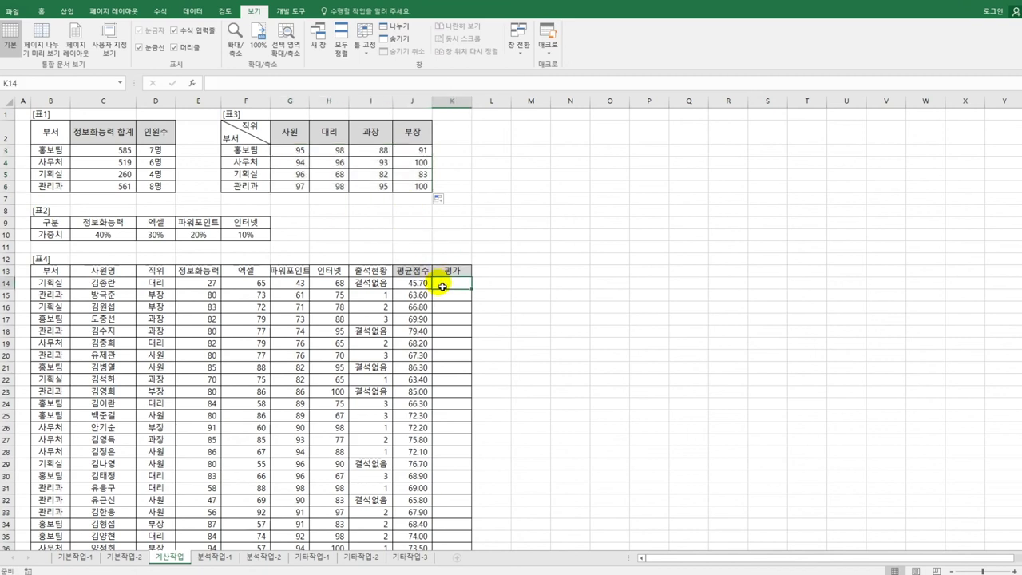
{"action": "left_click", "coordinate": [273, 13]}
{"action": "left_click", "coordinate": [10, 40]}
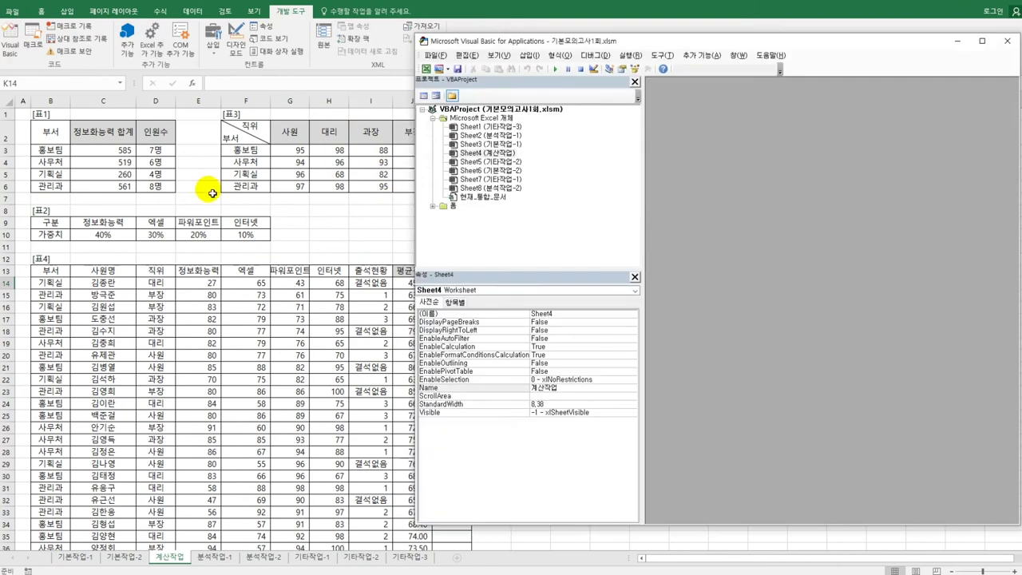
{"action": "left_click", "coordinate": [529, 55]}
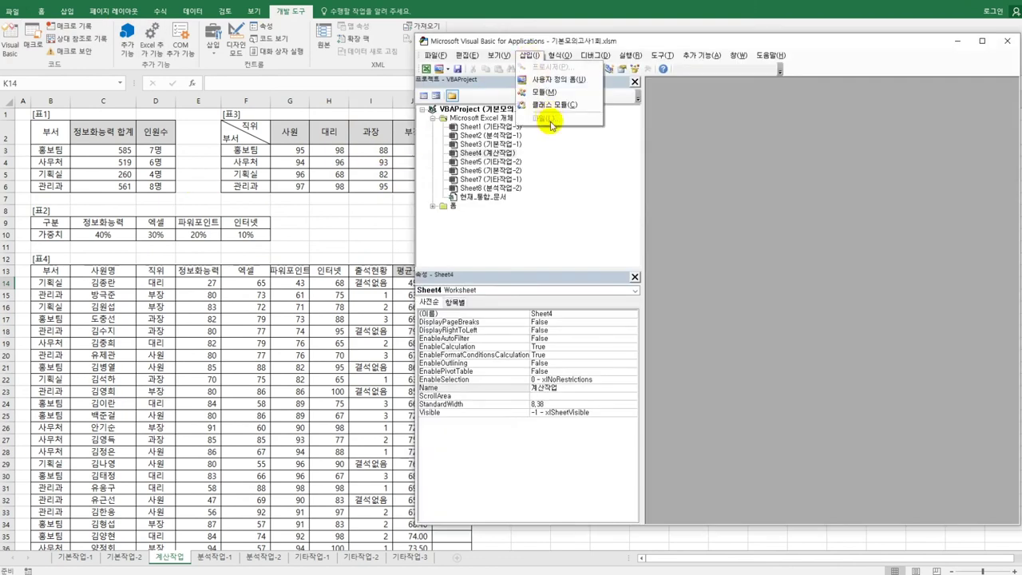
{"action": "left_click", "coordinate": [551, 94]}
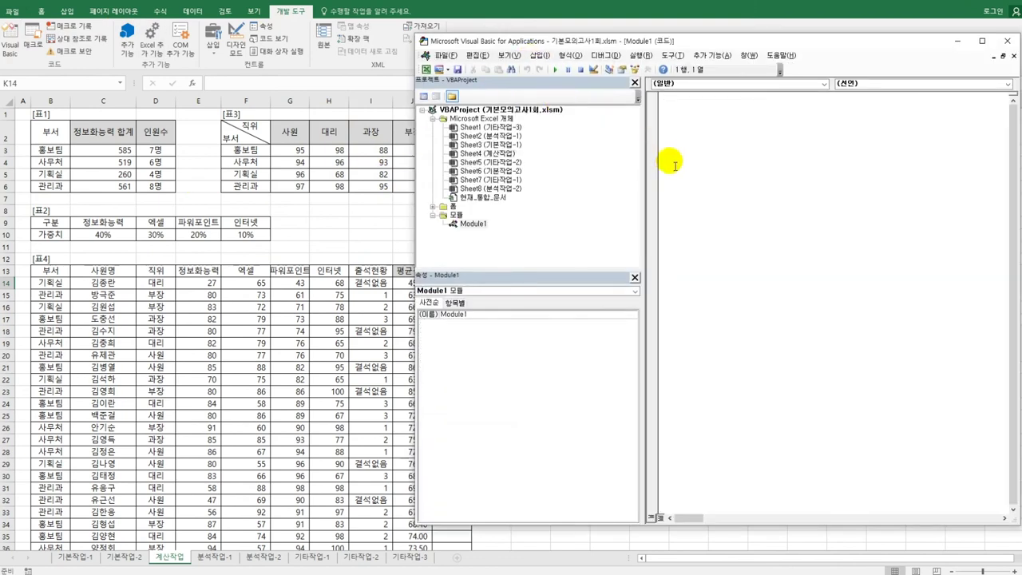
Declare Public Function fn평가(직위, 정보화능력) in the new module.
{"action": "type", "text": "publi"}
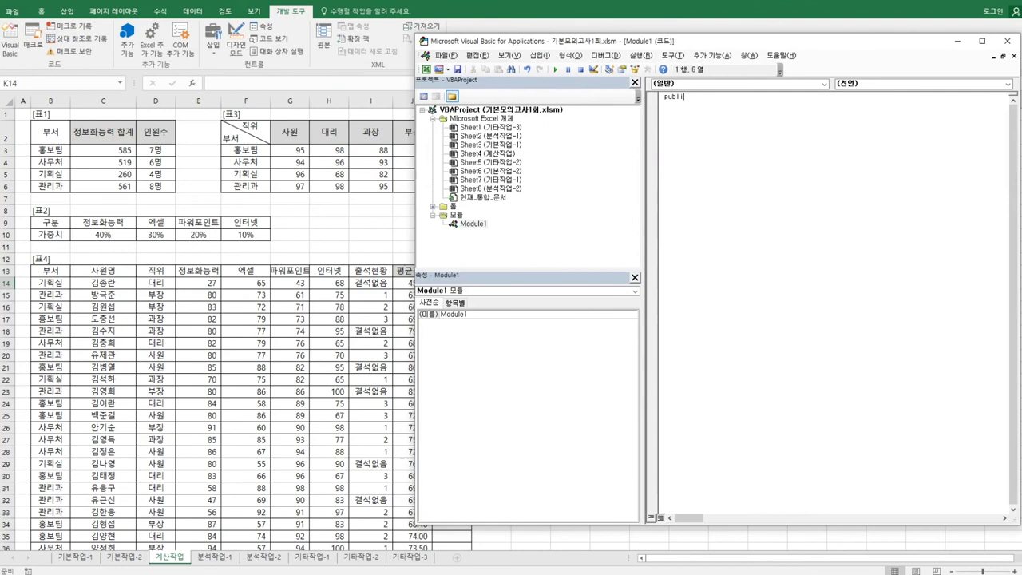
{"action": "type", "text": "c function fn평가(직위, 정"}
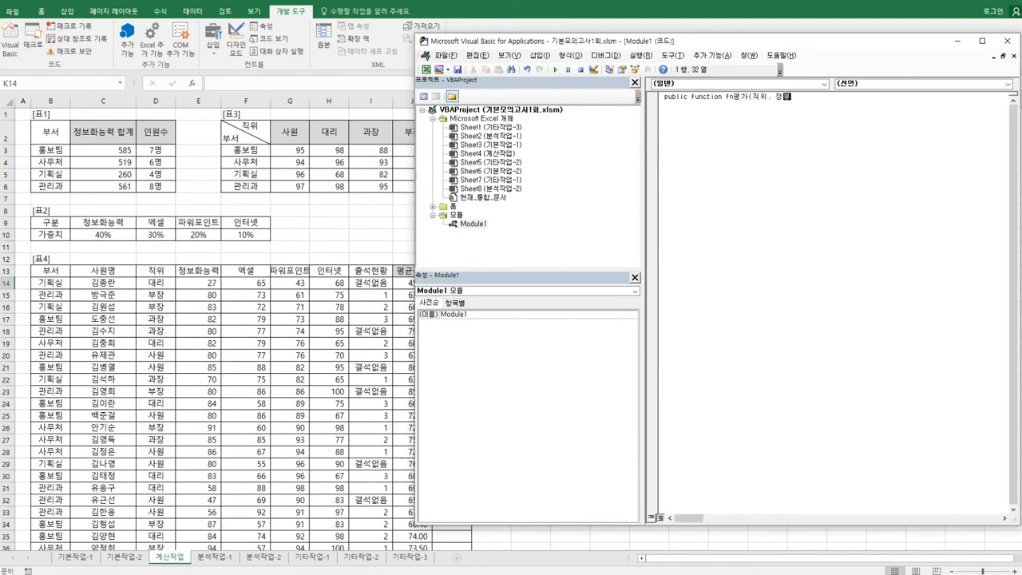
{"action": "type", "text": "보화능력)"}
{"action": "key", "text": "Return"}
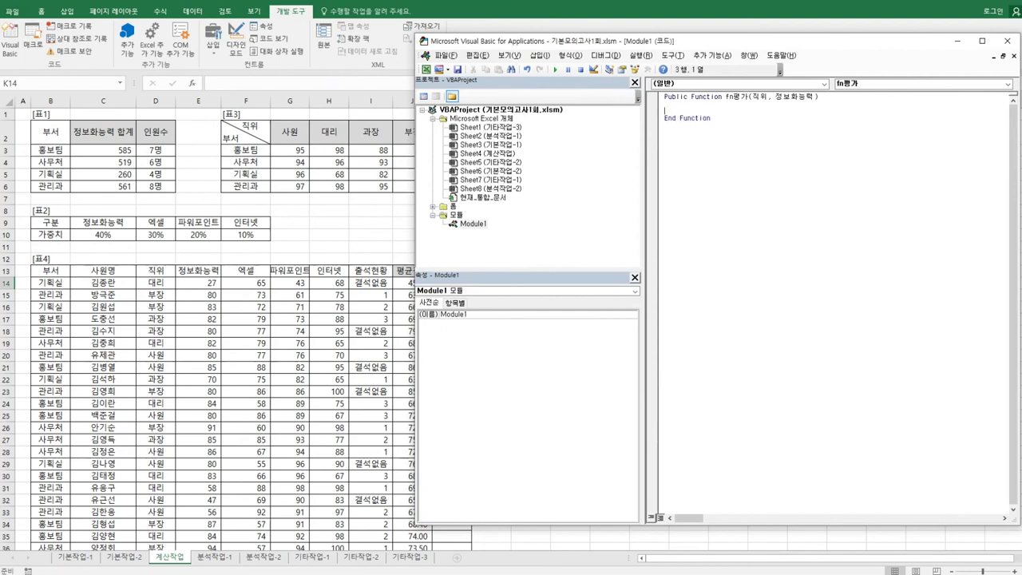
Write an indented If condition in fn평가: 직위 = "사원" and 정보화능력 >= 80.
{"action": "key", "text": "Tab"}
{"action": "type", "text": "if"}
{"action": "type", "text": " 직위 ="}
{"action": "type", "text": " \""}
{"action": "type", "text": "사원\""}
{"action": "type", "text": " and"}
{"action": "type", "text": "정ㅂ"}
{"action": "key", "text": "BackSpace"}
{"action": "key", "text": "BackSpace"}
{"action": "type", "text": "정보화능력"}
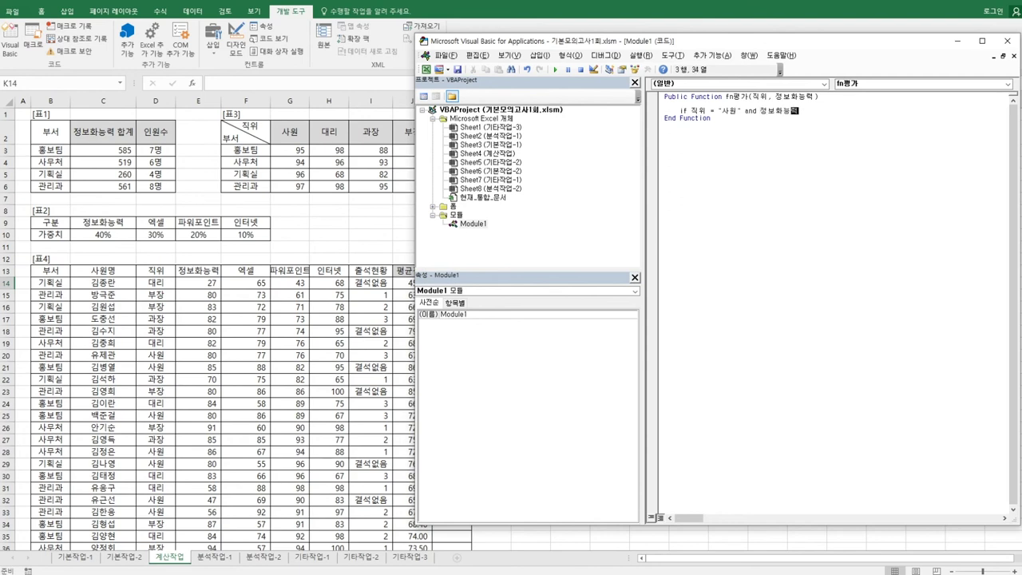
{"action": "type", "text": " >=80"}
Enclose the 사원 condition of the If statement in parentheses.
{"action": "left_click", "coordinate": [690, 111]}
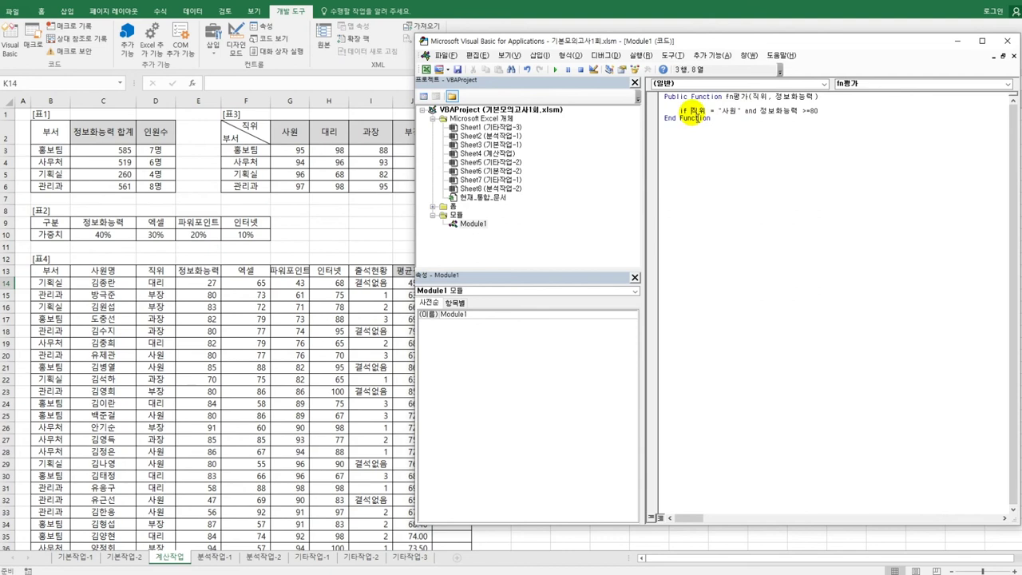
{"action": "type", "text": "("}
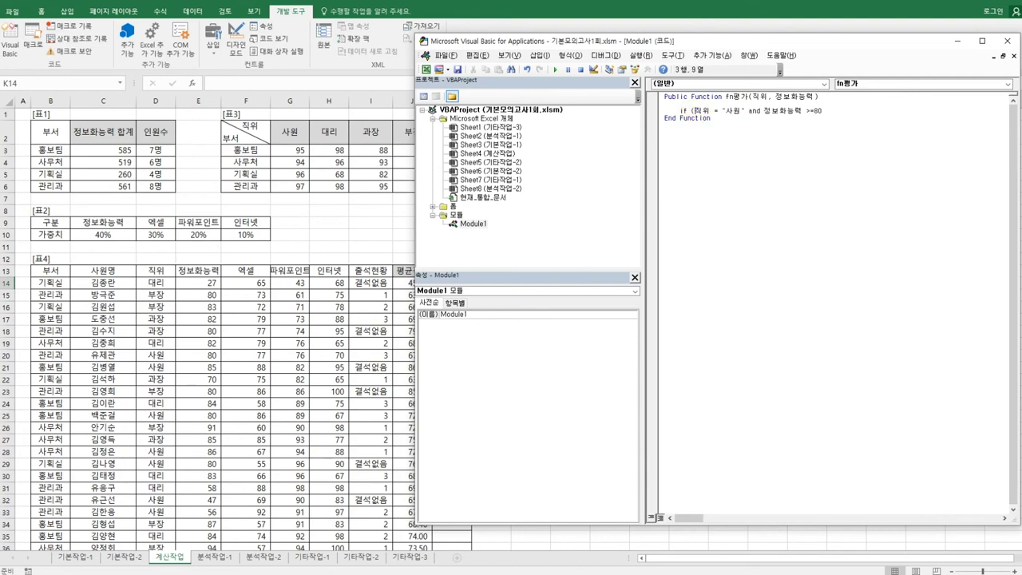
{"action": "left_click", "coordinate": [836, 112]}
{"action": "key", "text": "Left"}
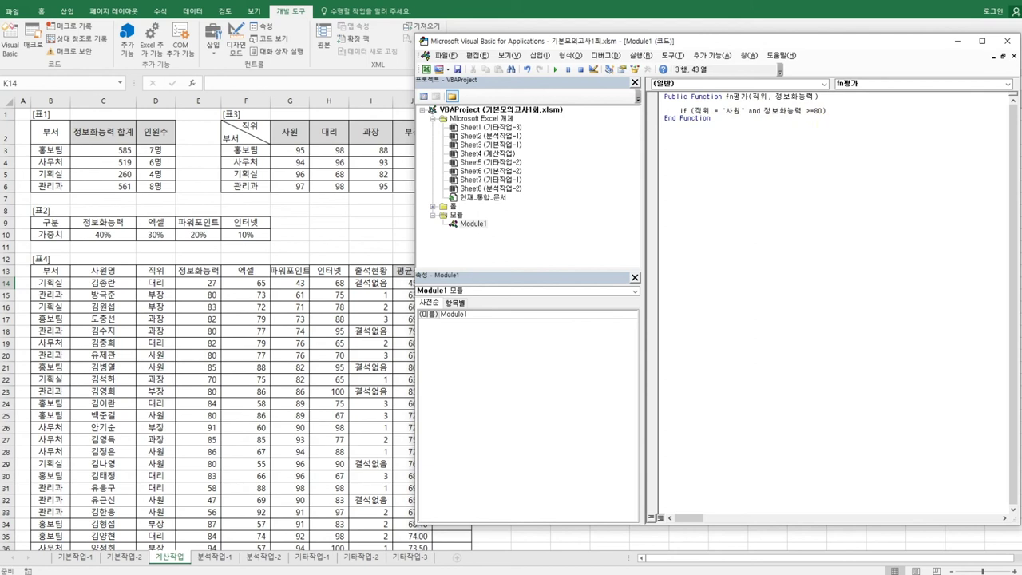
Add Or (직위 = "대리" And 정보화능력 >= 85) to the If statement and finish the line with Then.
{"action": "type", "text": "or ("}
{"action": "type", "text": "ㅂ"}
{"action": "type", "text": "직위 "}
{"action": "type", "text": "=\"대리\""}
{"action": "type", "text": " and 정보화능"}
{"action": "type", "text": "력 "}
{"action": "type", "text": ">"}
{"action": "type", "text": "=85"}
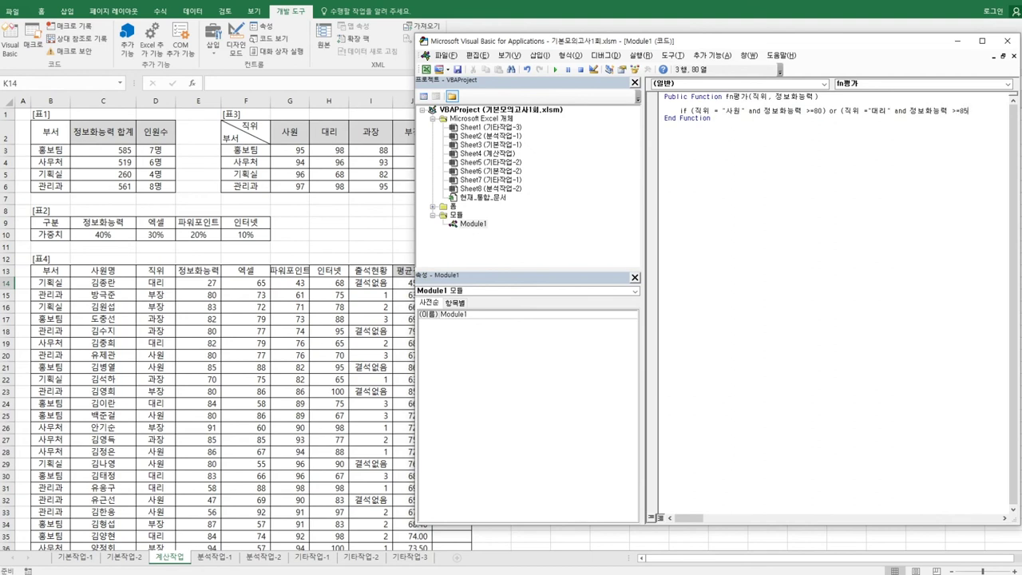
{"action": "type", "text": ") thenn"}
{"action": "key", "text": "BackSpace"}
{"action": "key", "text": "Return"}
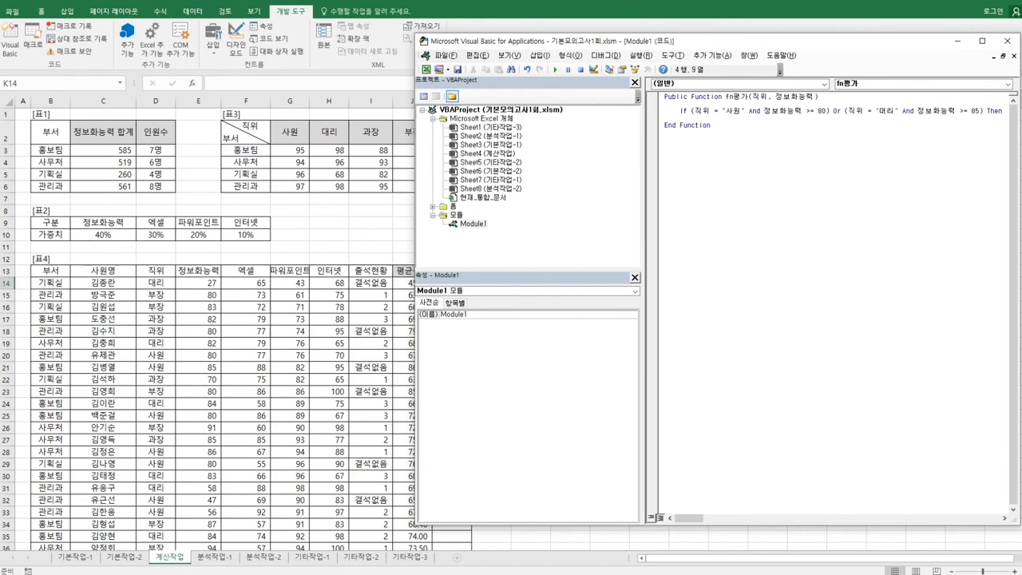
Assign "우수사원" to fn평가 as the result when the If condition is met.
{"action": "type", "text": "fn"}
{"action": "type", "text": "평가 = \""}
{"action": "type", "text": "ㅇ"}
{"action": "type", "text": "수사원"}
{"action": "type", "text": "\""}
{"action": "key", "text": "Return"}
Add an Else branch that assigns an empty string ("") to fn평가.
{"action": "type", "text": "else"}
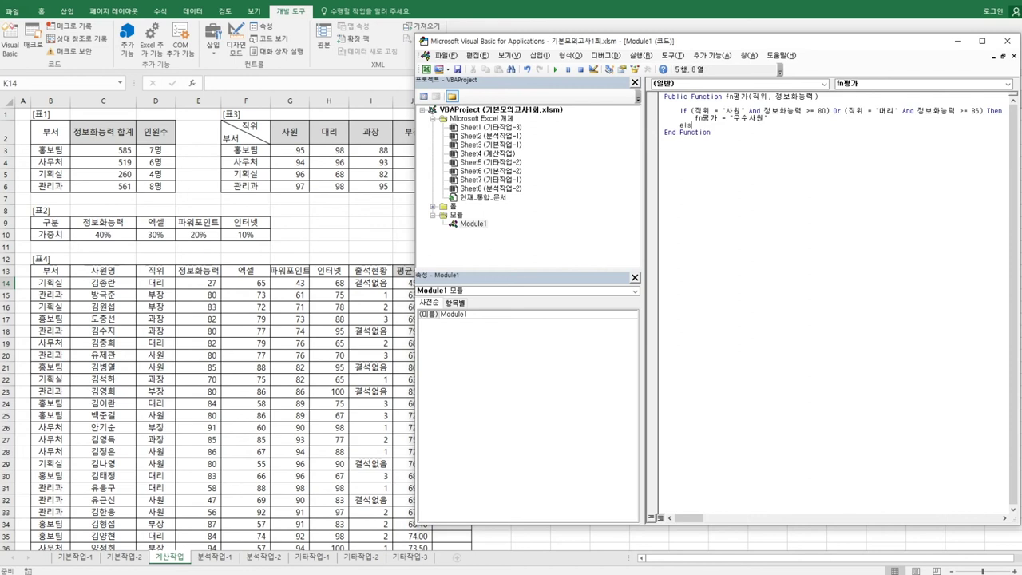
{"action": "key", "text": "Return"}
{"action": "type", "text": "fn평"}
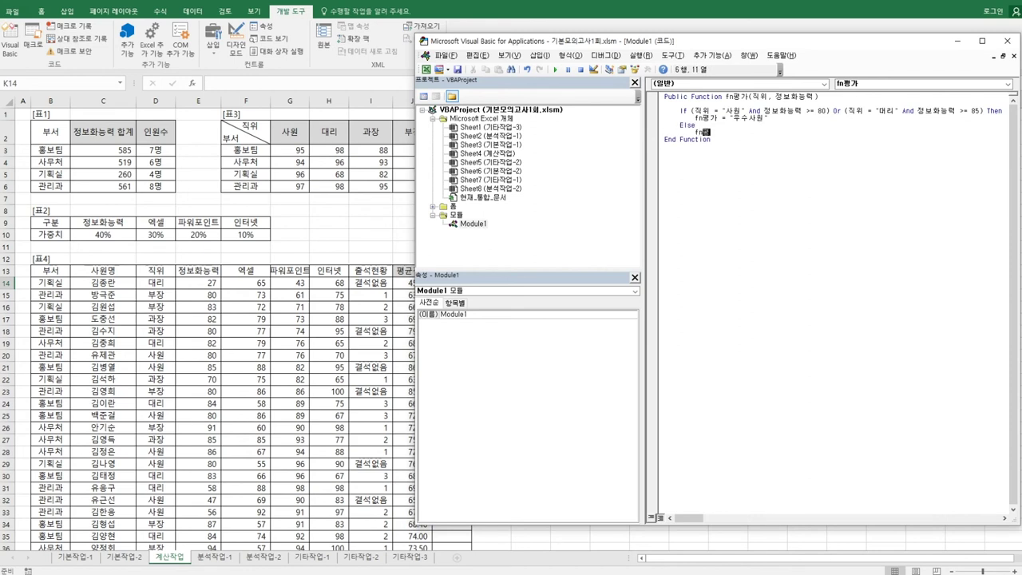
{"action": "type", "text": "가 = \"\""}
{"action": "key", "text": "Return"}
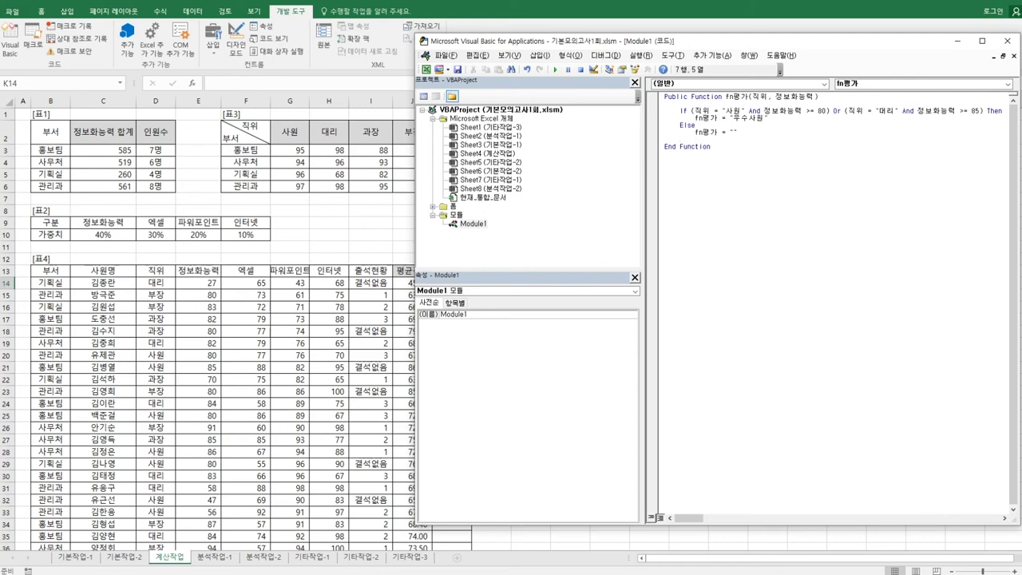
End the conditional block with End If and close the VBA editor to return to the worksheet.
{"action": "type", "text": "ㄷ"}
{"action": "key", "text": "BackSpace"}
{"action": "type", "text": "end if"}
{"action": "key", "text": "Return"}
{"action": "left_click", "coordinate": [1005, 41]}
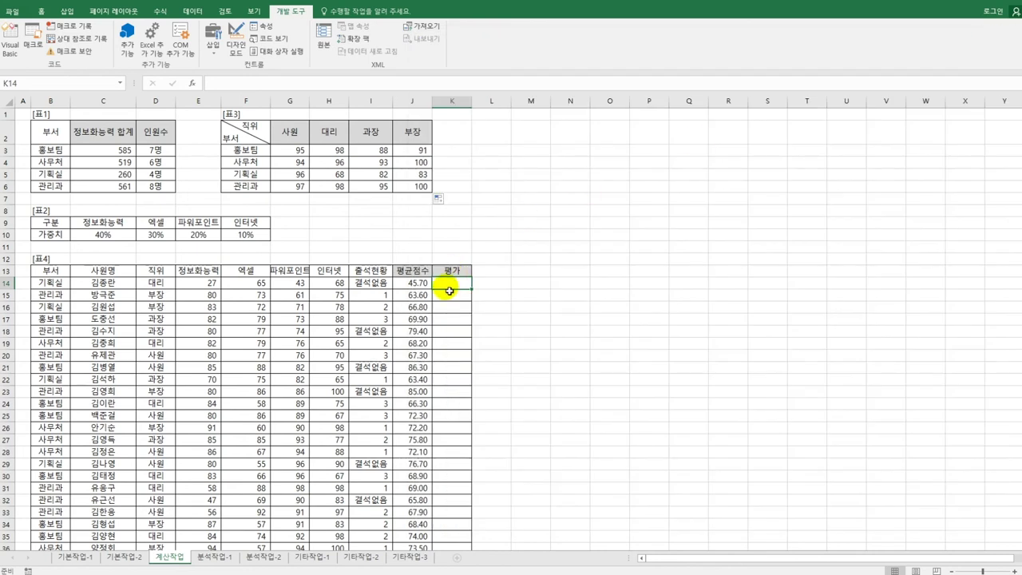
Insert the user-defined function fn평가 (사용자 정의 category) into cell K14 of the 평가 column.
{"action": "left_click", "coordinate": [192, 83]}
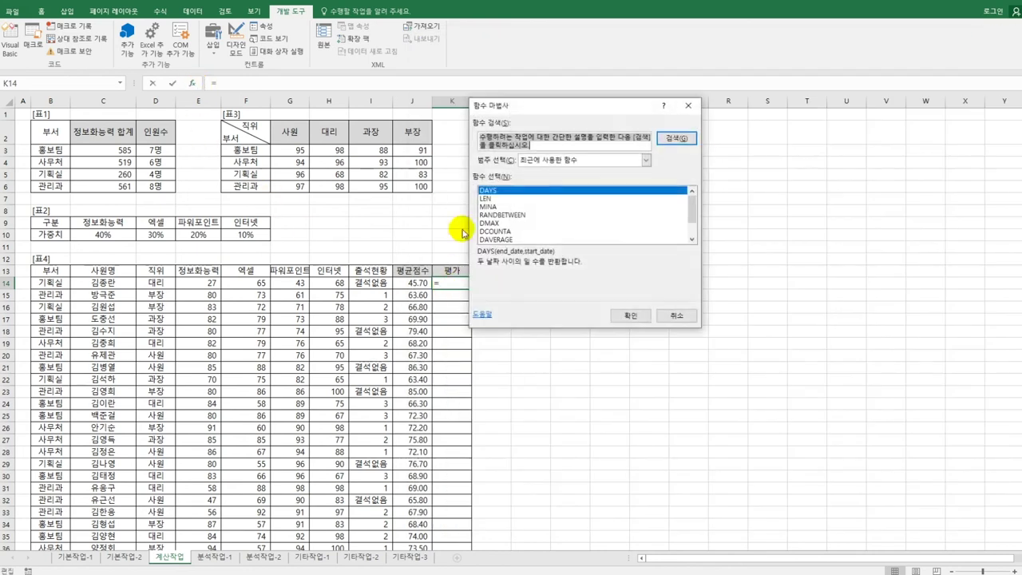
{"action": "left_click", "coordinate": [559, 159]}
{"action": "left_click", "coordinate": [561, 262]}
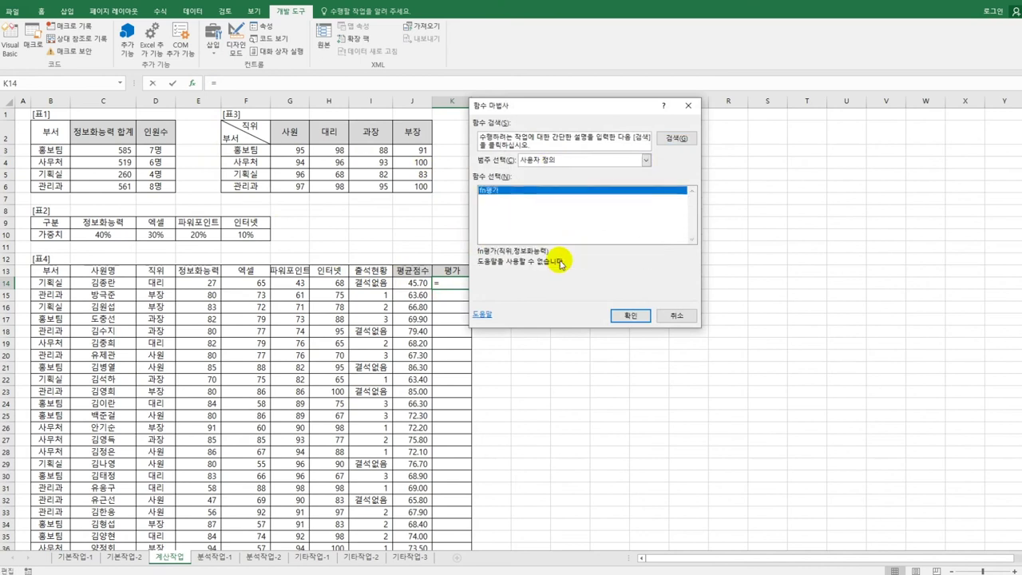
{"action": "left_click", "coordinate": [630, 314]}
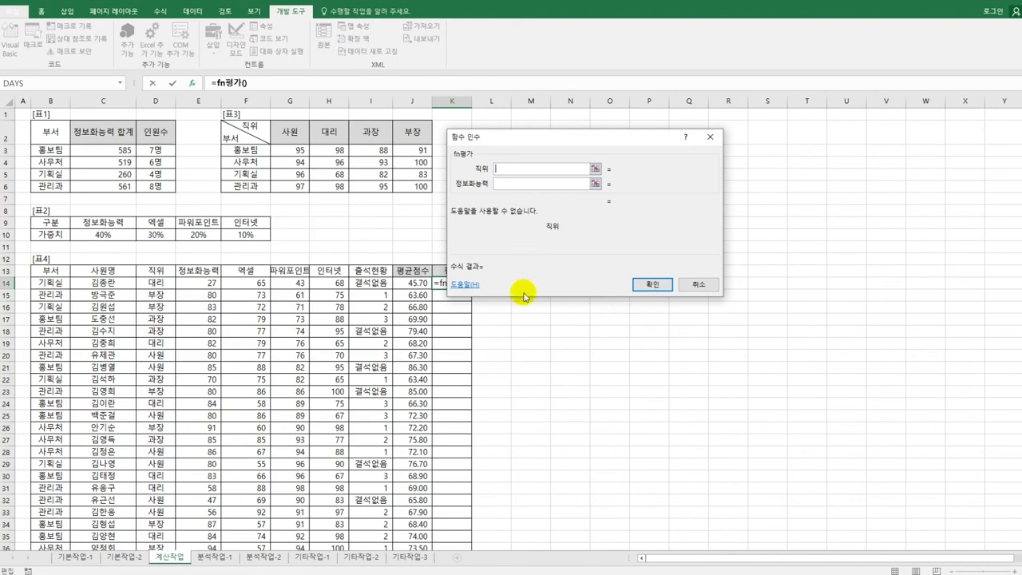
Set fn평가's arguments to D14 for 직위 and E14 for 정보화능력, and fill the formula down the 평가 column to row 38.
{"action": "left_click", "coordinate": [524, 166]}
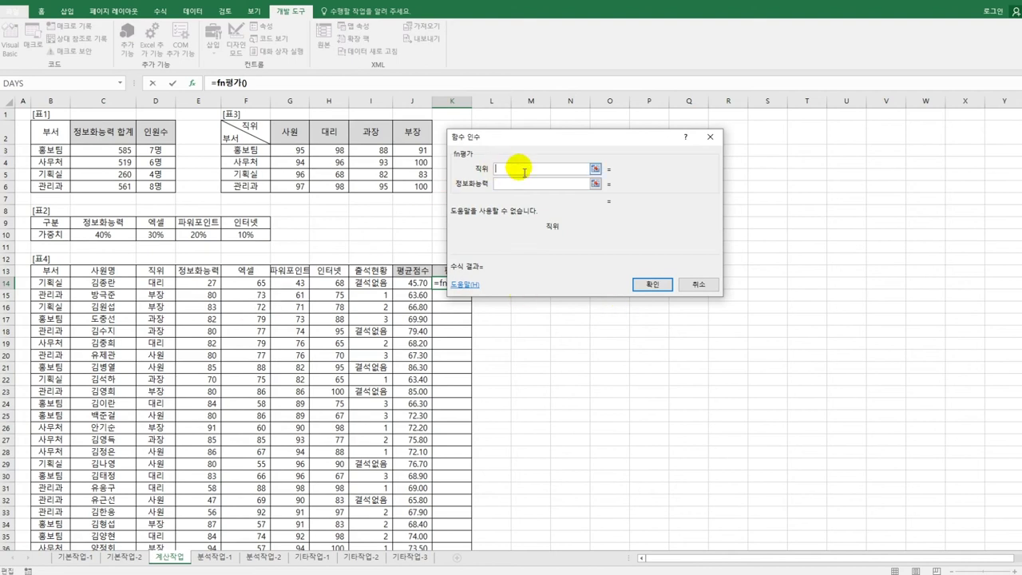
{"action": "left_click", "coordinate": [175, 284]}
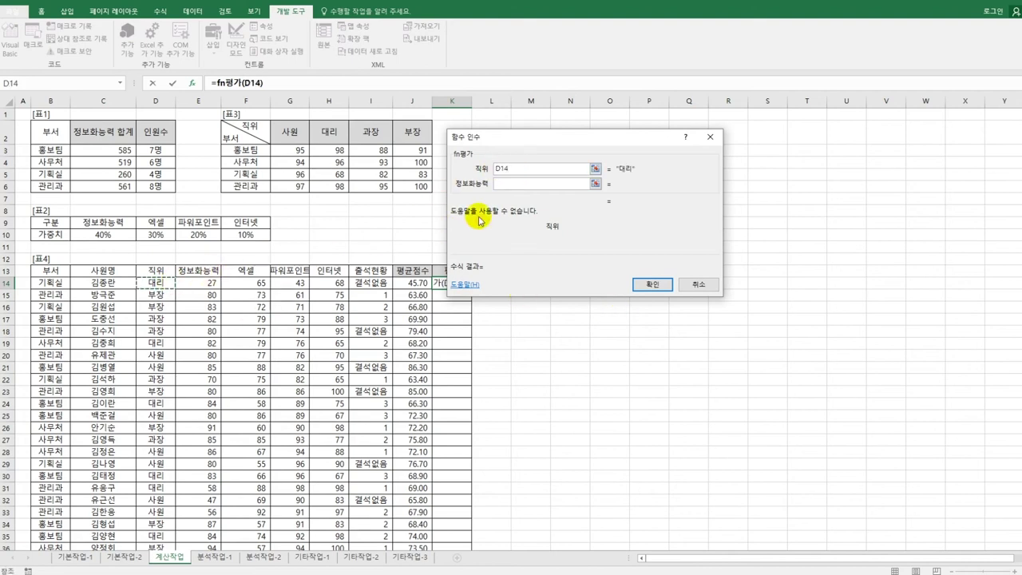
{"action": "left_click", "coordinate": [498, 184]}
{"action": "left_click", "coordinate": [213, 285]}
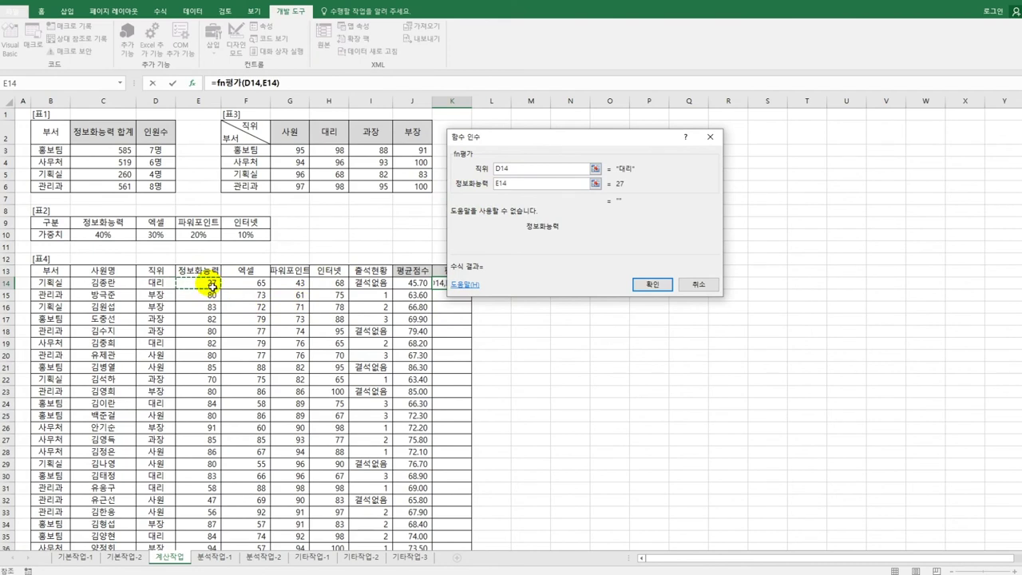
{"action": "left_click", "coordinate": [630, 293]}
{"action": "double_click", "coordinate": [474, 293]}
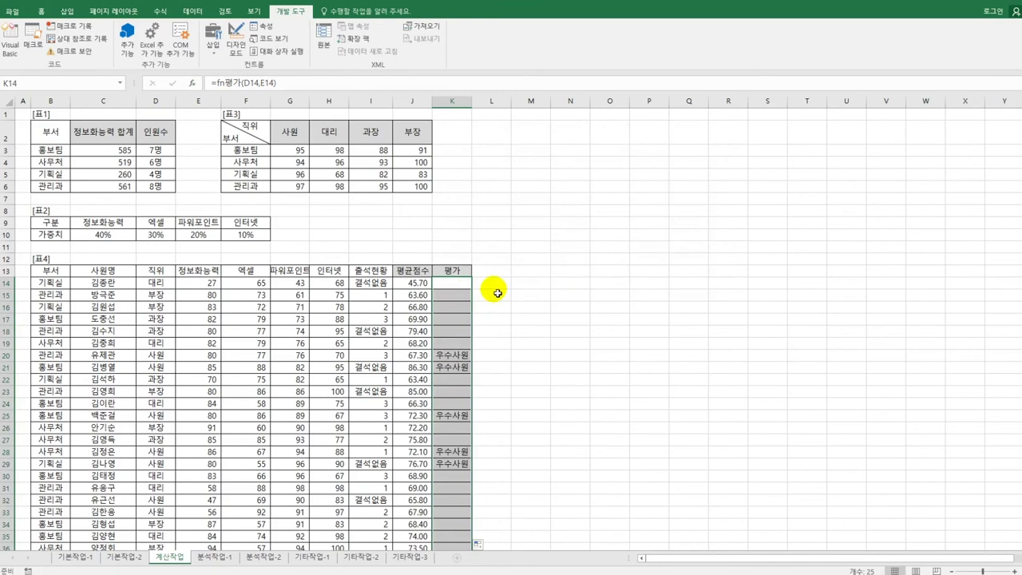
{"action": "scroll", "coordinate": [495, 292], "scroll_direction": "down", "scroll_amount": 2}
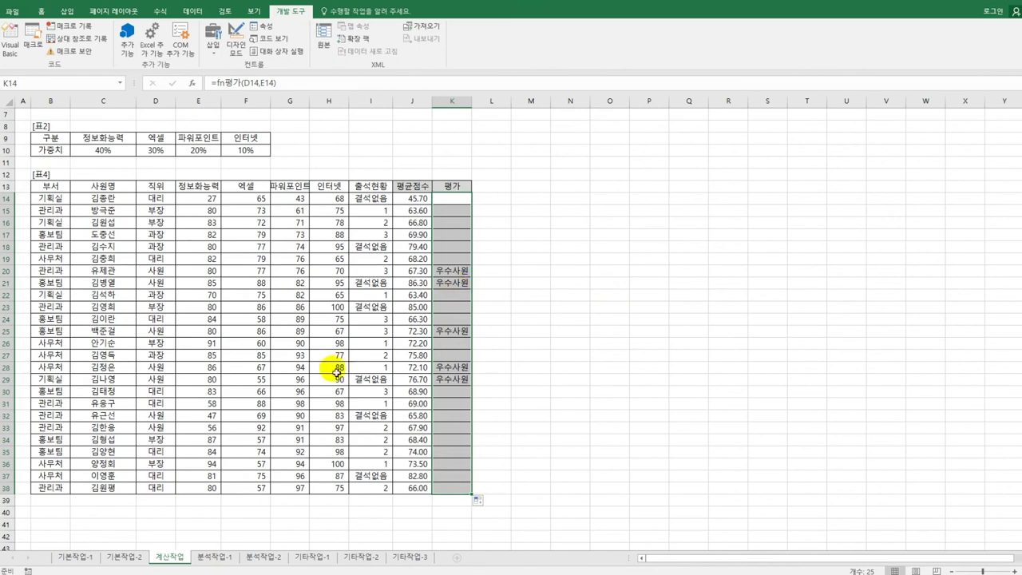
Start a Microsoft Query external data import at cell B3 of the 분석작업-1 sheet.
{"action": "left_click", "coordinate": [224, 556]}
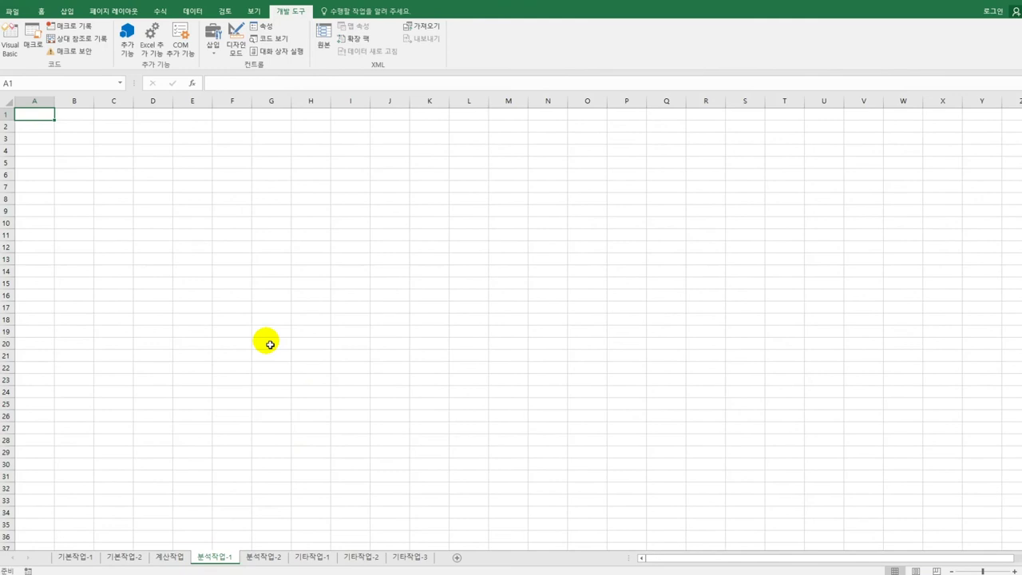
{"action": "left_click", "coordinate": [89, 116]}
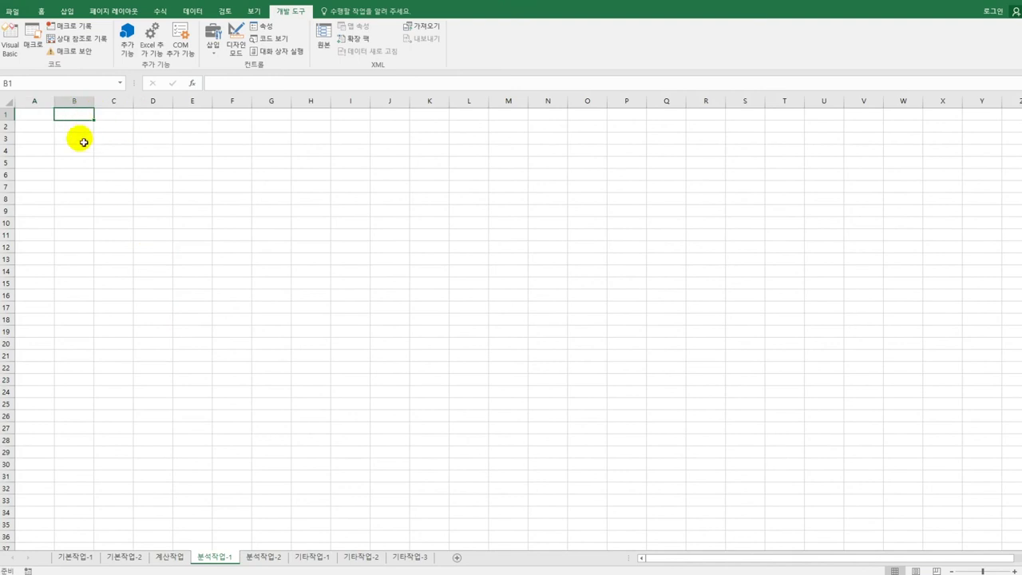
{"action": "left_click", "coordinate": [84, 143]}
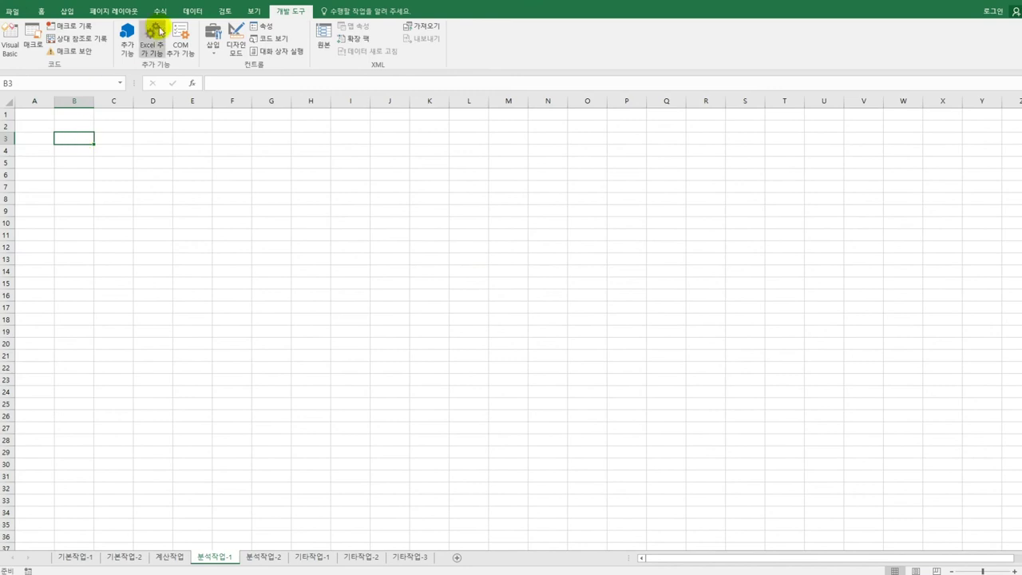
{"action": "left_click", "coordinate": [192, 12]}
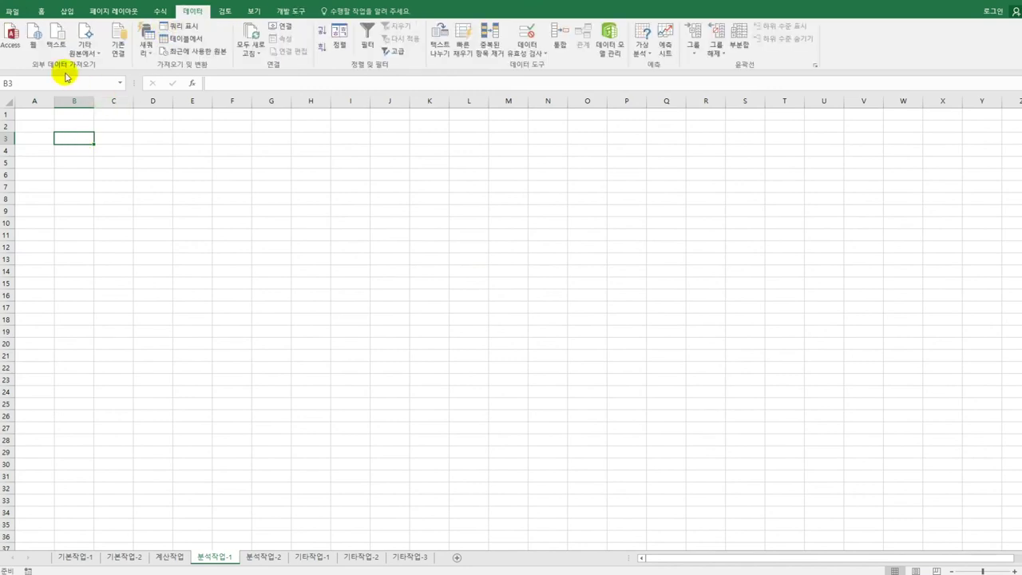
{"action": "left_click", "coordinate": [87, 48]}
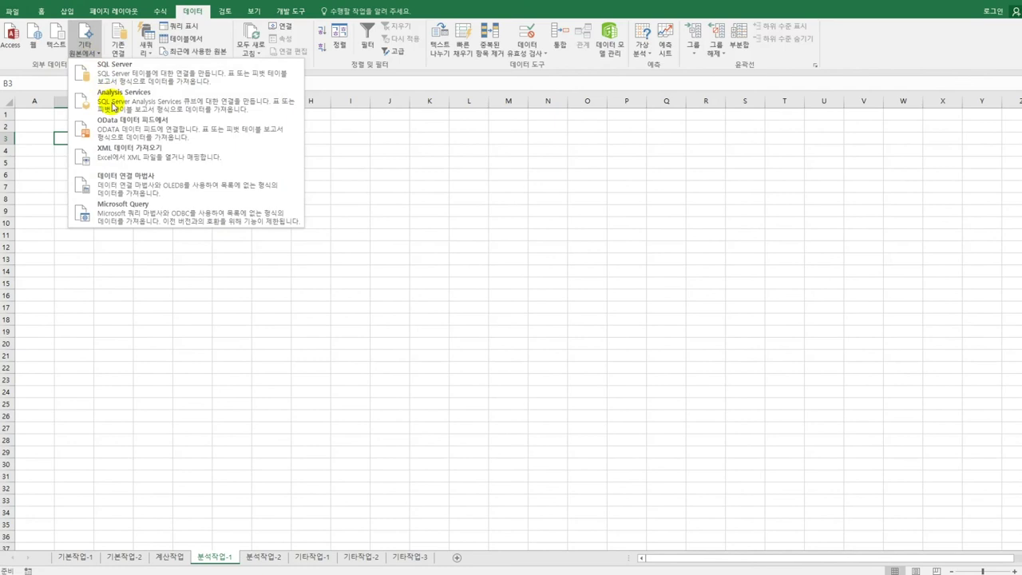
{"action": "left_click", "coordinate": [135, 216]}
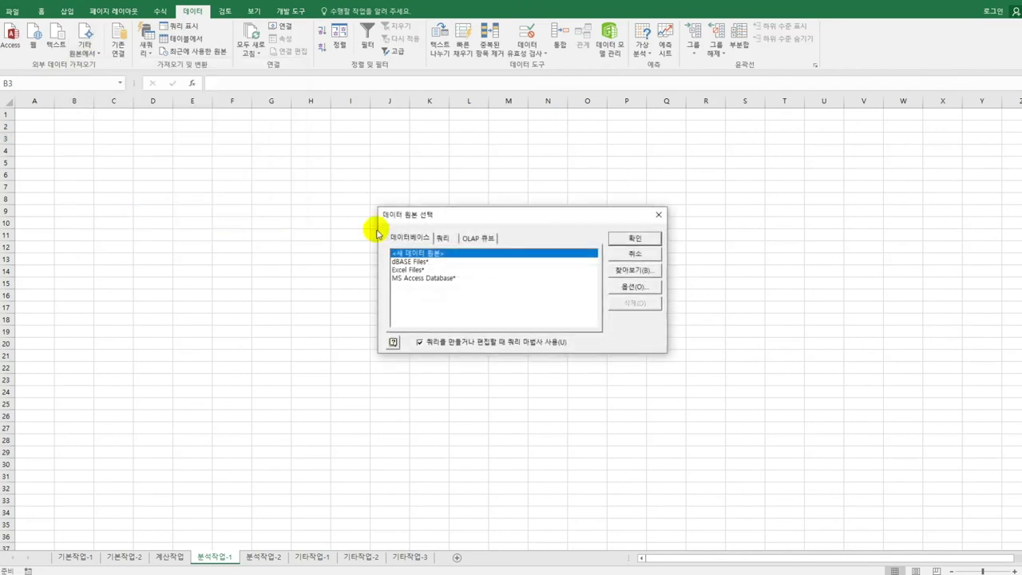
Choose MS Access Database as the data source and connect to 사원평가.accdb in the 모의고사 folder.
{"action": "left_click", "coordinate": [468, 278]}
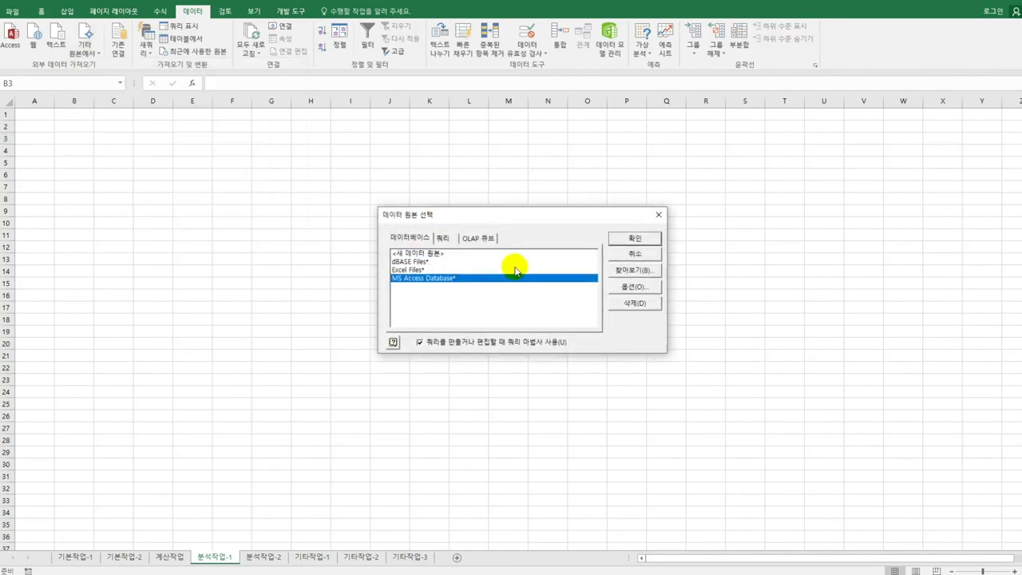
{"action": "left_click", "coordinate": [632, 238]}
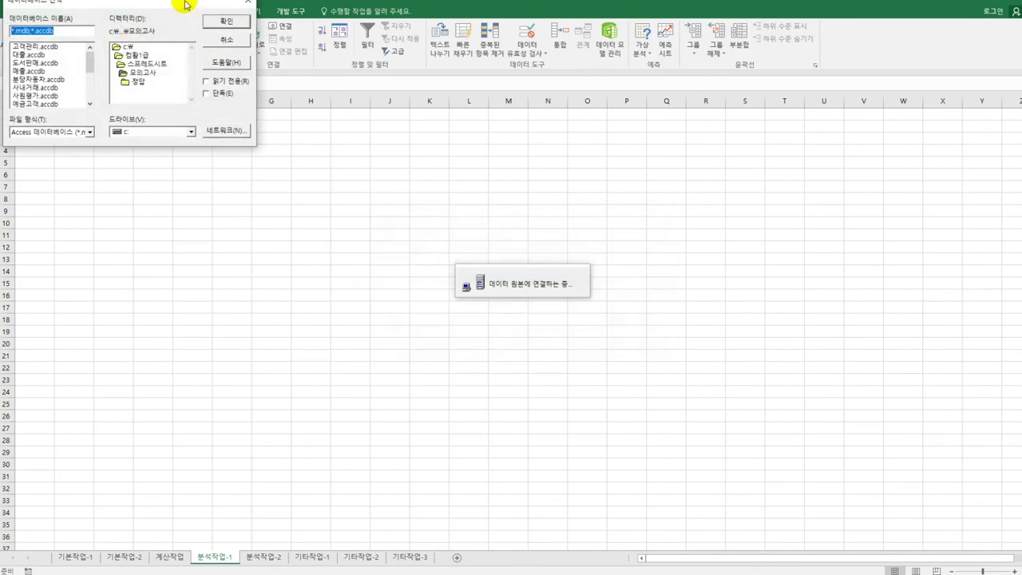
{"action": "left_click_drag", "start_coordinate": [200, 4], "coordinate": [519, 187]}
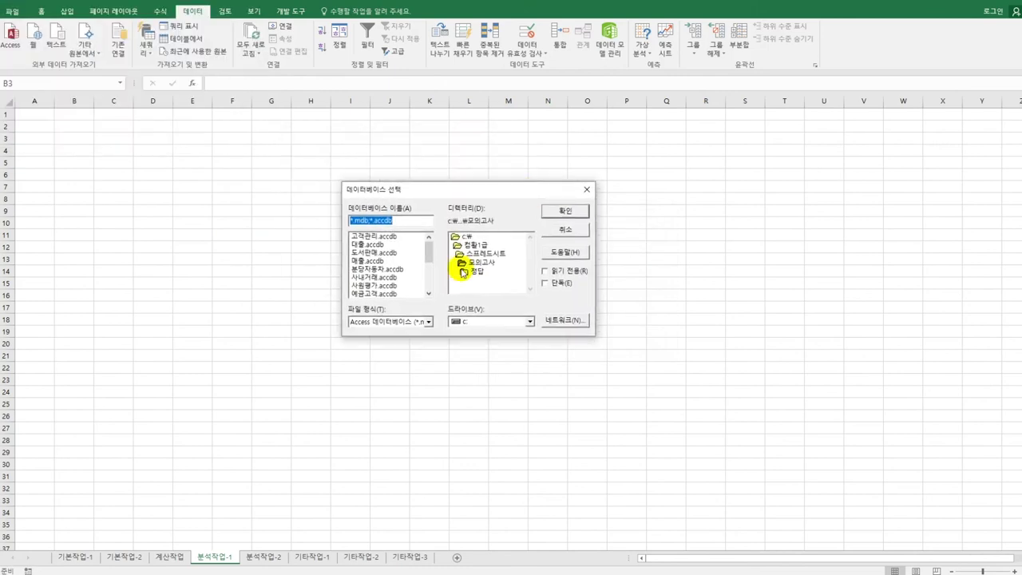
{"action": "left_click", "coordinate": [388, 285]}
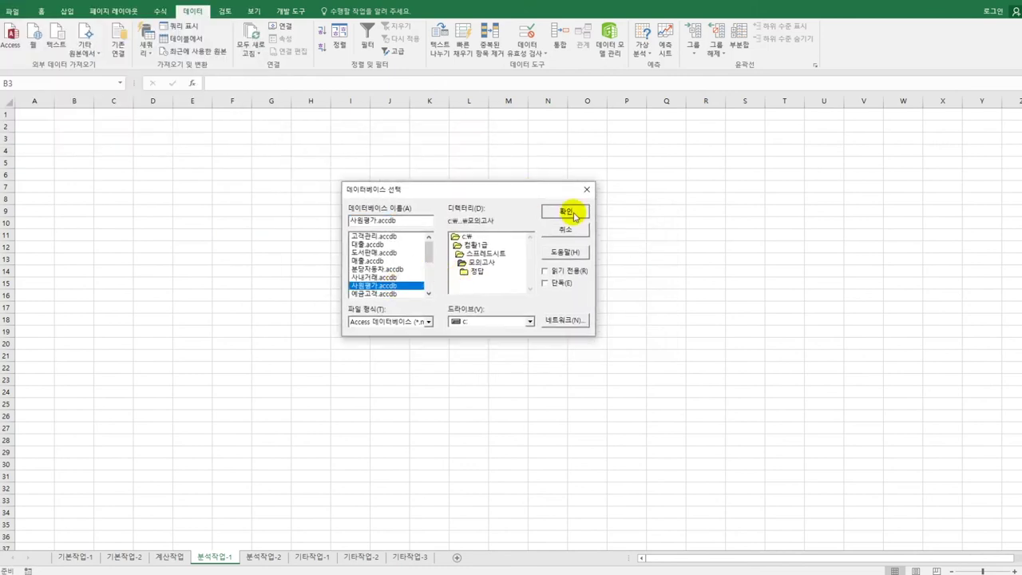
{"action": "left_click", "coordinate": [569, 210]}
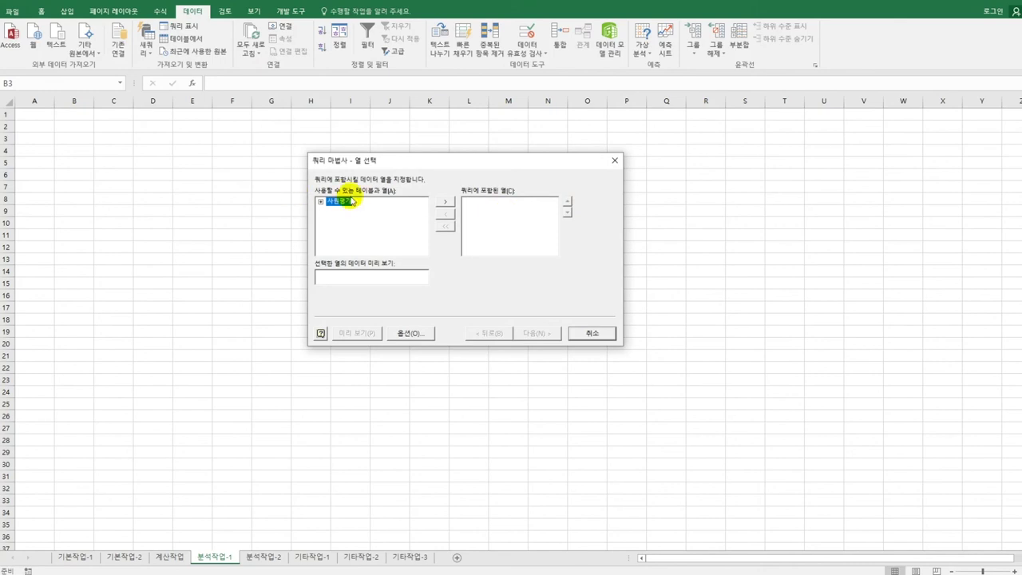
Add the 직위, 부서, 정보화능력, 엑셀, 파워포인트 and 인터넷 columns of the 사원평가 table to the query.
{"action": "double_click", "coordinate": [343, 204]}
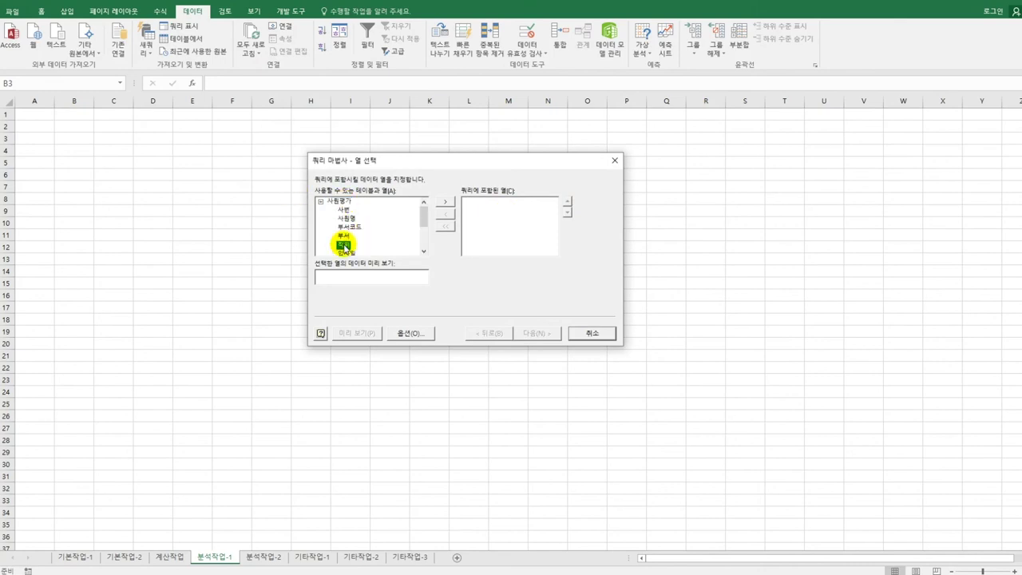
{"action": "double_click", "coordinate": [343, 244]}
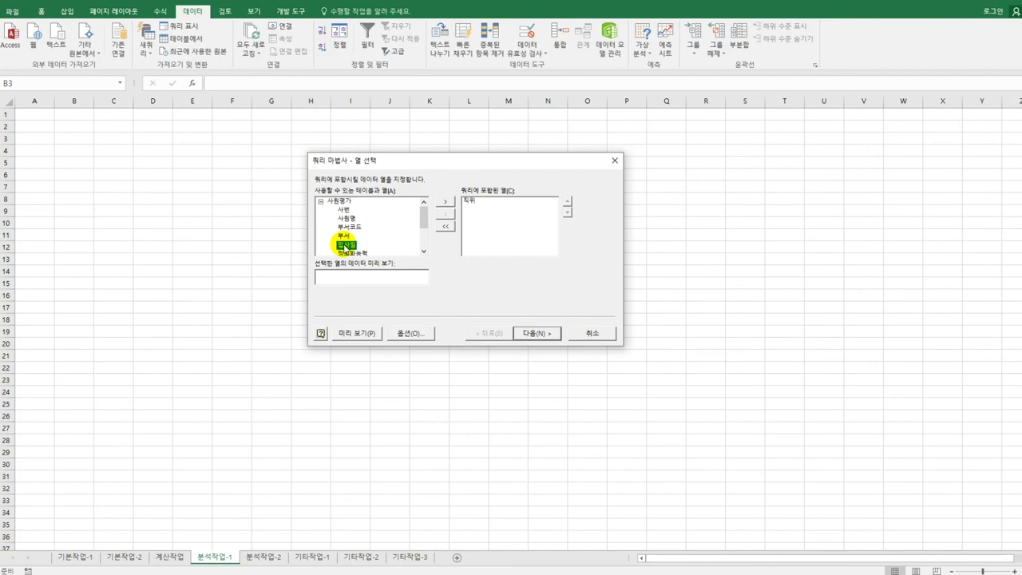
{"action": "left_click", "coordinate": [343, 237]}
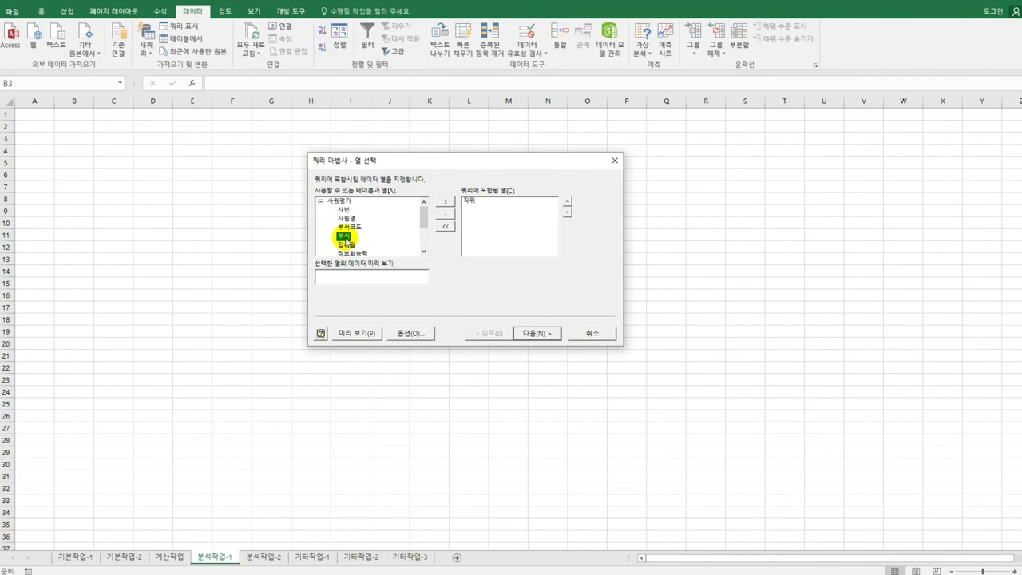
{"action": "double_click", "coordinate": [345, 238]}
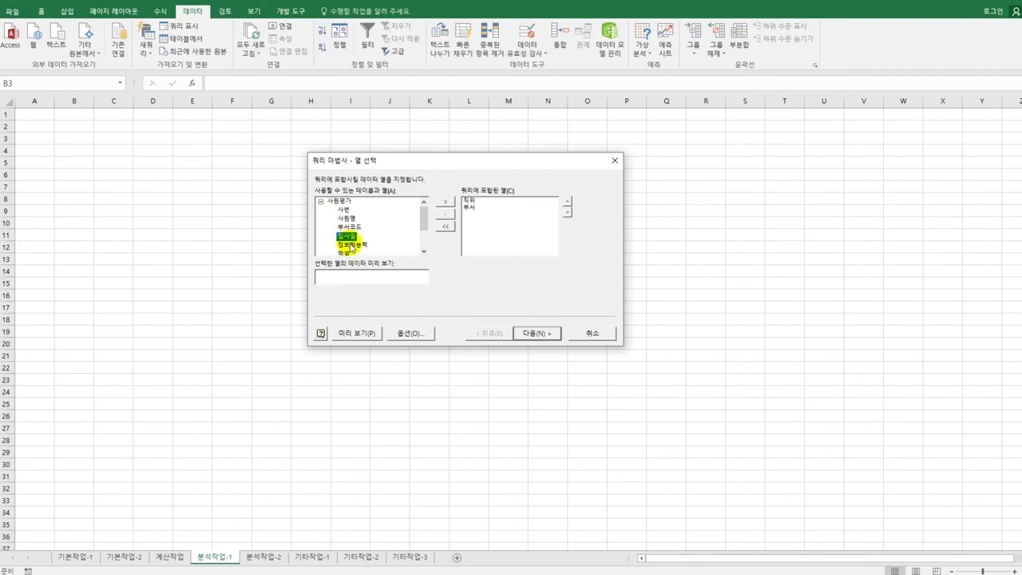
{"action": "left_click", "coordinate": [352, 245]}
{"action": "double_click", "coordinate": [352, 245]}
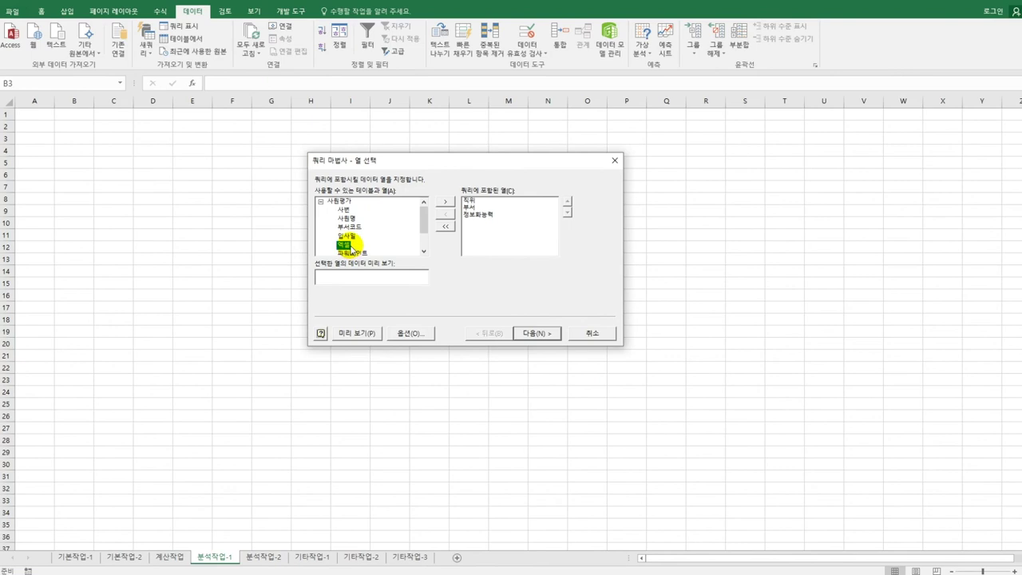
{"action": "double_click", "coordinate": [347, 249]}
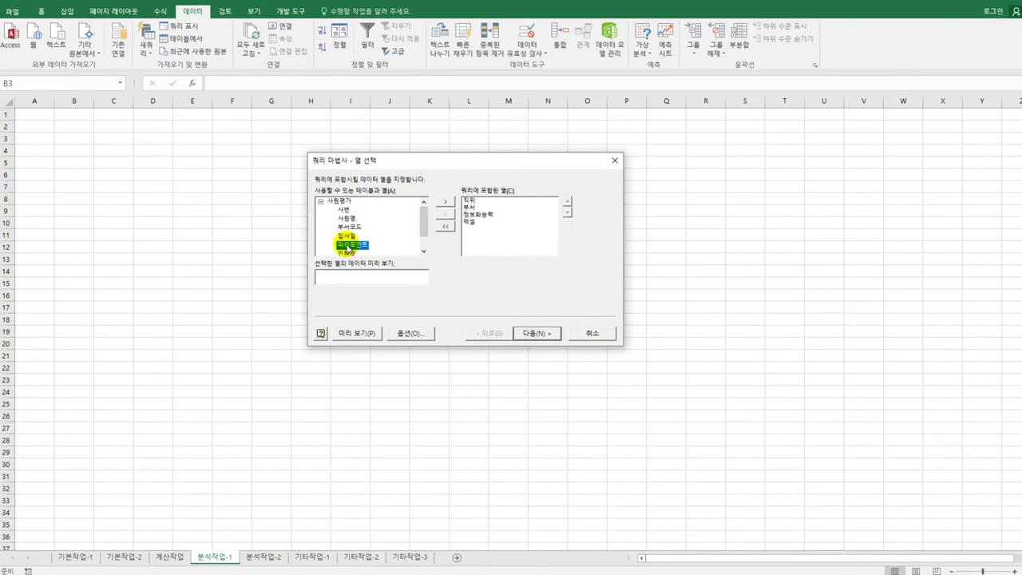
{"action": "double_click", "coordinate": [349, 246]}
{"action": "double_click", "coordinate": [348, 245]}
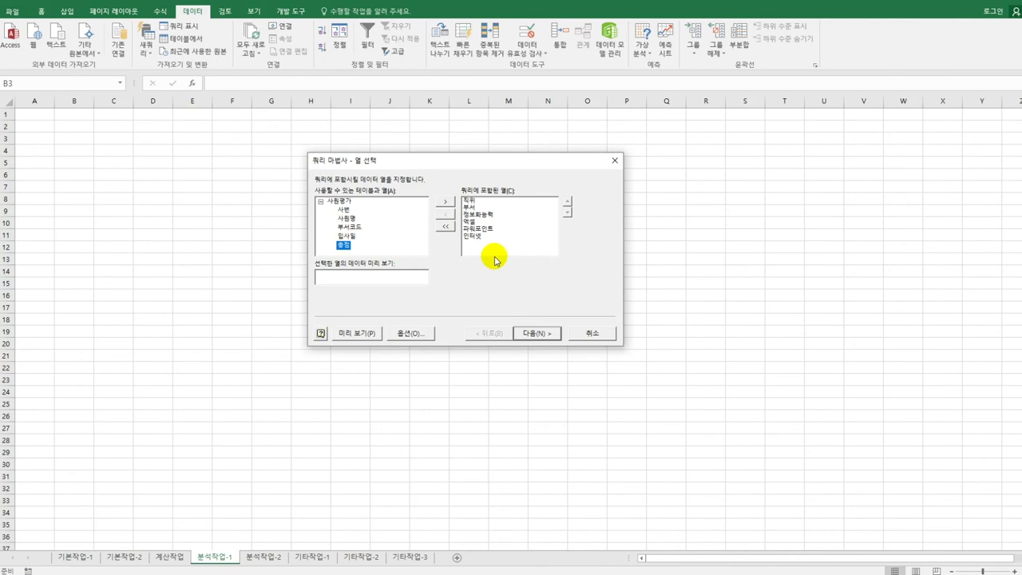
Finish the query without filtering or sorting and import the data as a pivot table report at B3 of the existing worksheet.
{"action": "left_click", "coordinate": [535, 333]}
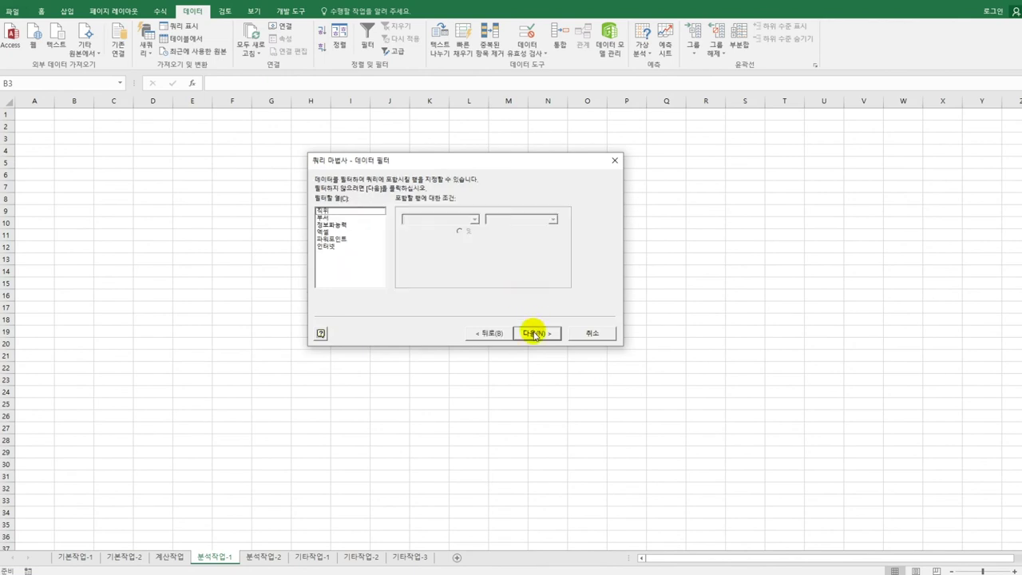
{"action": "left_click", "coordinate": [535, 333]}
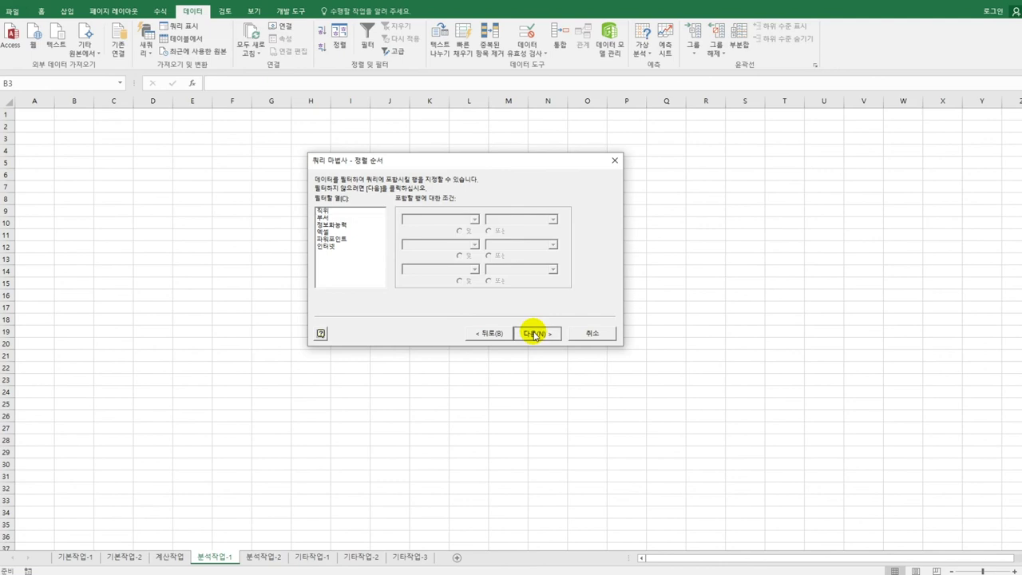
{"action": "left_click", "coordinate": [535, 333]}
{"action": "left_click", "coordinate": [535, 333]}
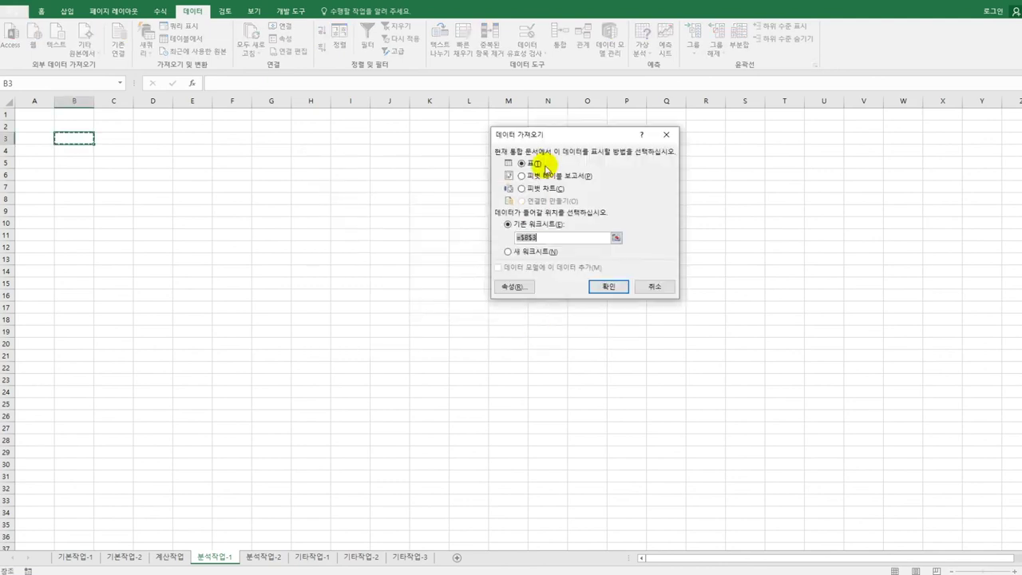
{"action": "left_click", "coordinate": [546, 178]}
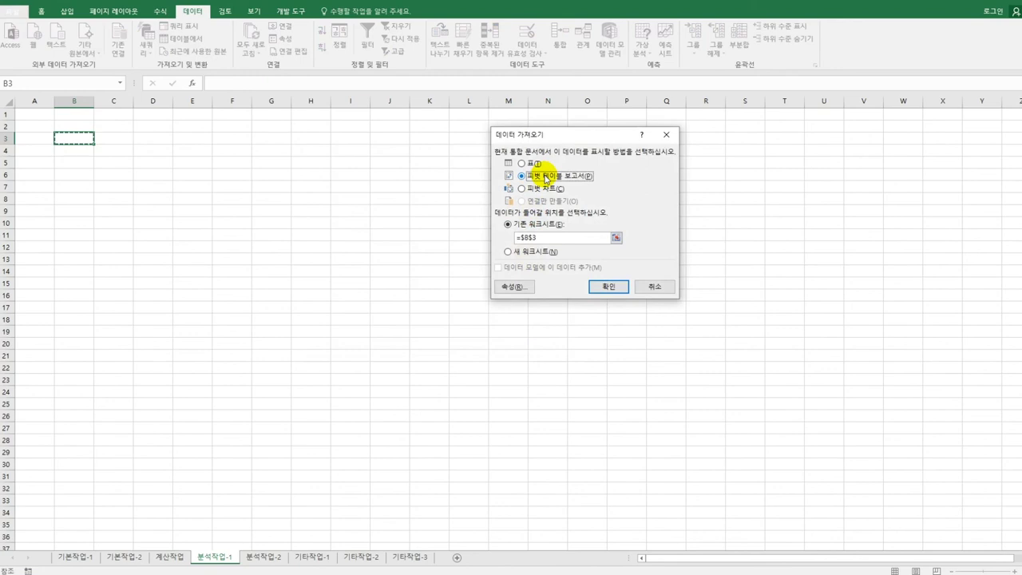
{"action": "left_click", "coordinate": [605, 286]}
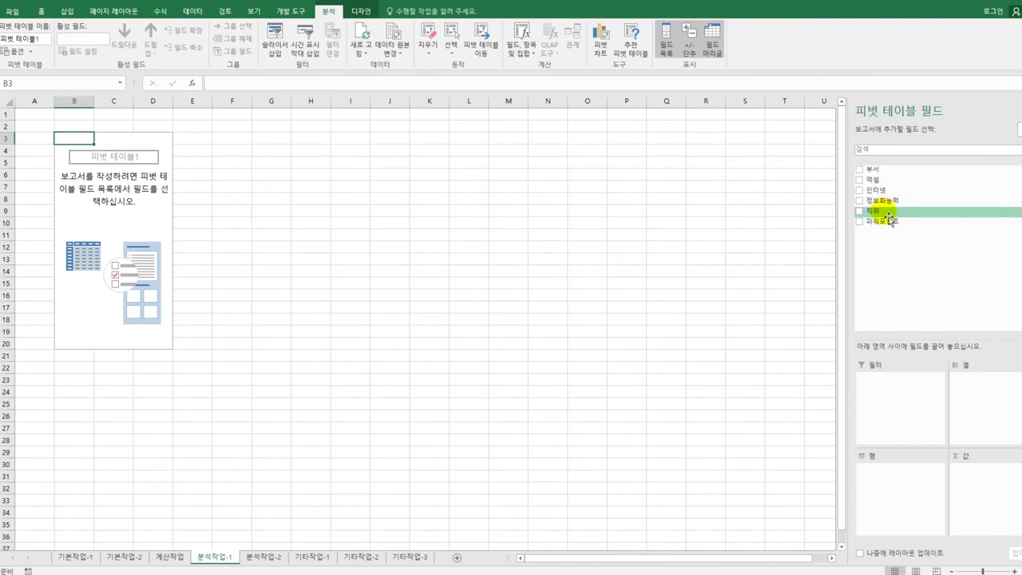
Lay out the pivot table with 직위 as filter, 부서 as rows, and 정보화능력, 엑셀, 파워포인트 and 인터넷 as values in that order.
{"action": "left_click_drag", "start_coordinate": [878, 212], "coordinate": [881, 401]}
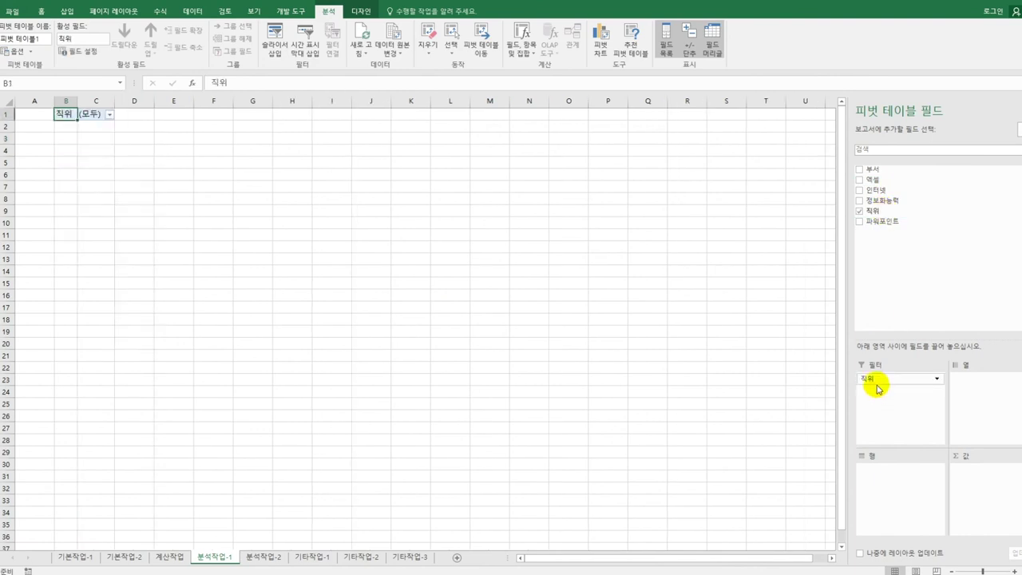
{"action": "left_click_drag", "start_coordinate": [870, 169], "coordinate": [886, 485]}
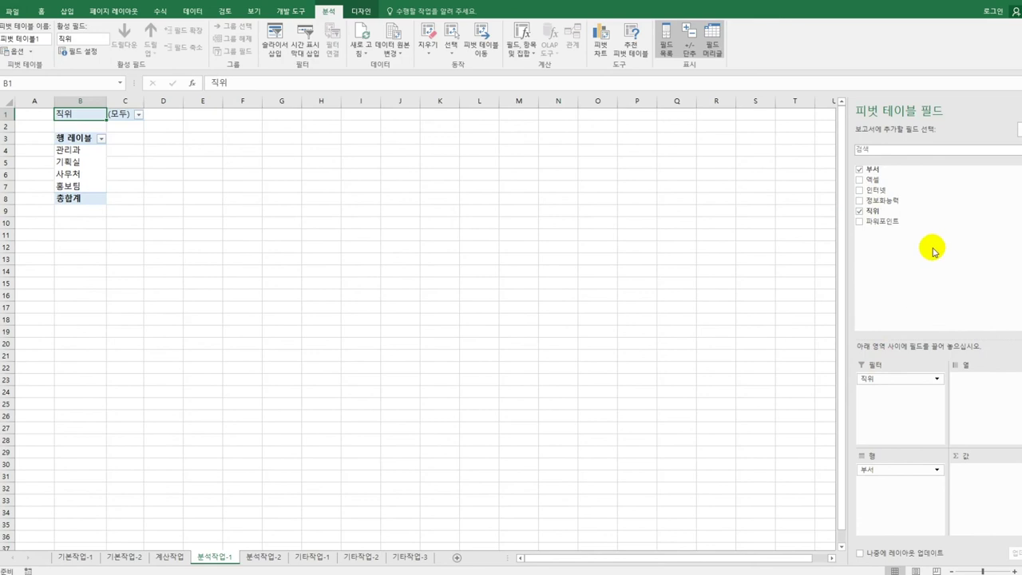
{"action": "left_click_drag", "start_coordinate": [893, 200], "coordinate": [973, 484]}
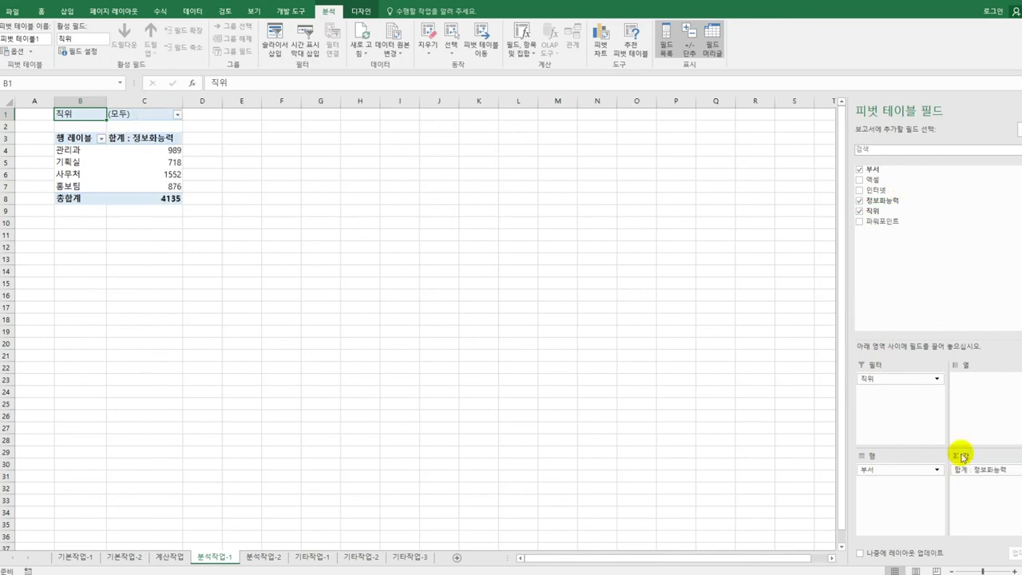
{"action": "left_click_drag", "start_coordinate": [874, 179], "coordinate": [966, 489]}
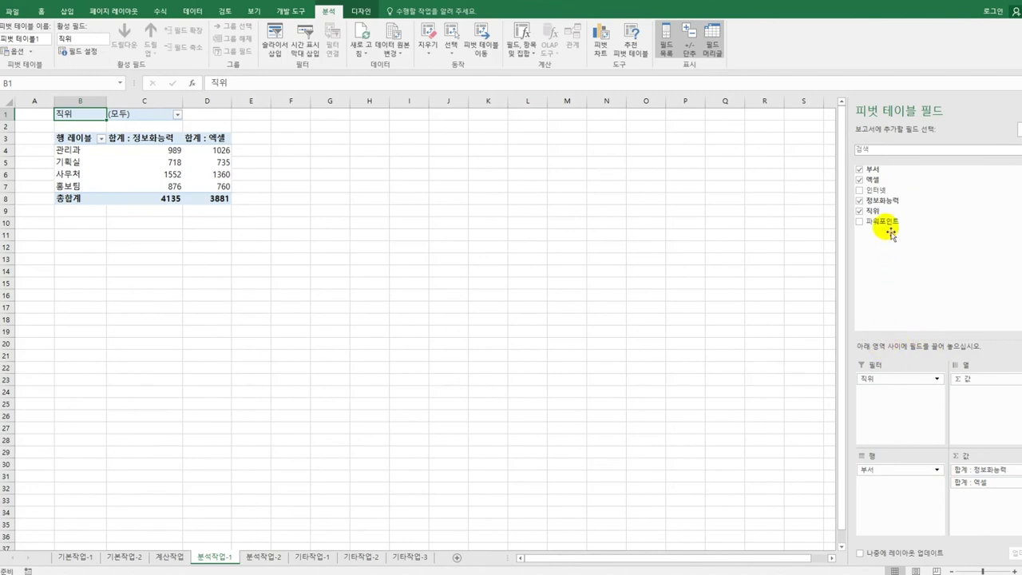
{"action": "left_click_drag", "start_coordinate": [888, 221], "coordinate": [972, 498]}
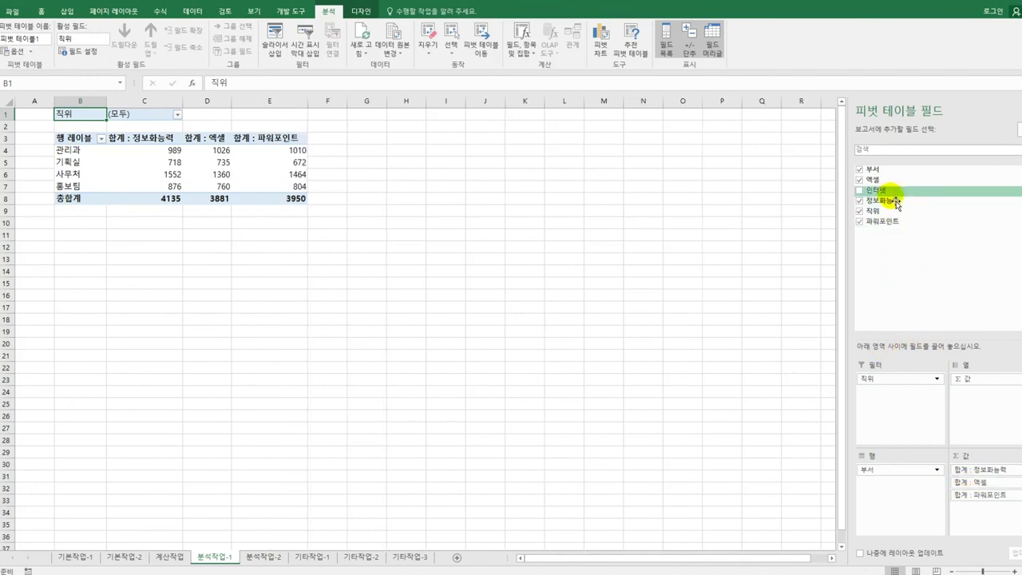
{"action": "left_click_drag", "start_coordinate": [875, 190], "coordinate": [968, 519]}
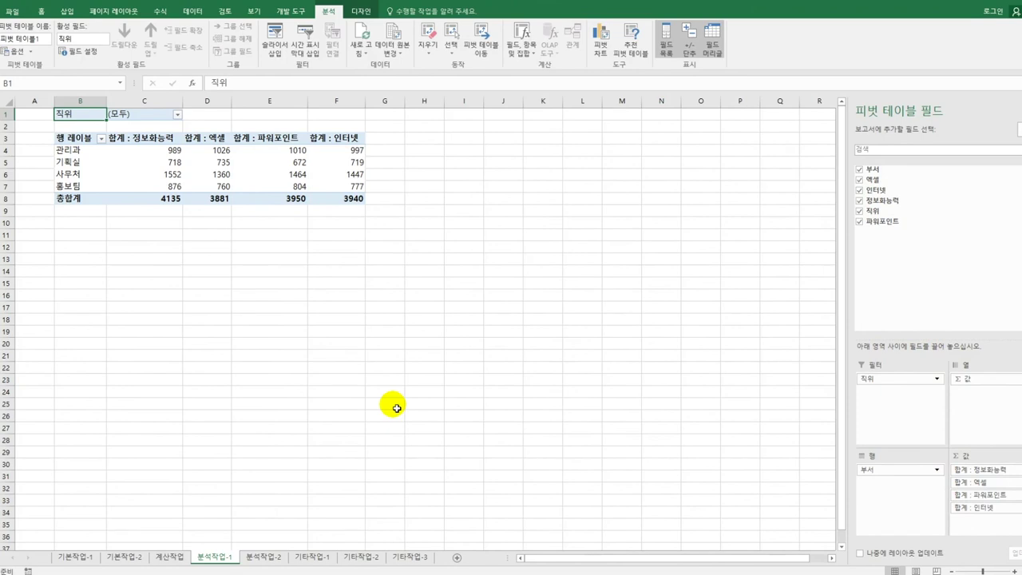
Change the pivot table's report layout to tabular form (테이블 형식으로 표시).
{"action": "left_click", "coordinate": [361, 12]}
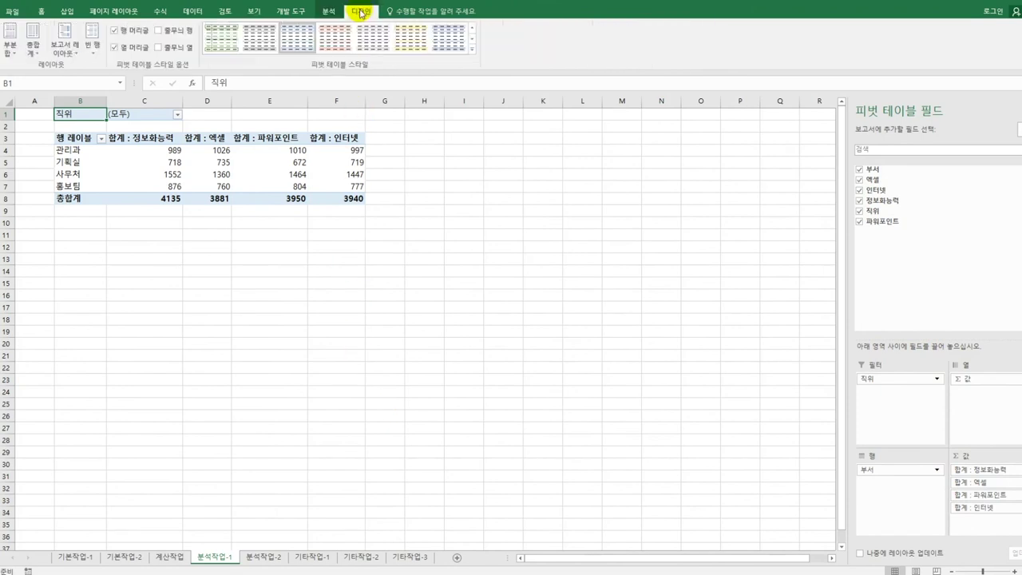
{"action": "left_click", "coordinate": [64, 47]}
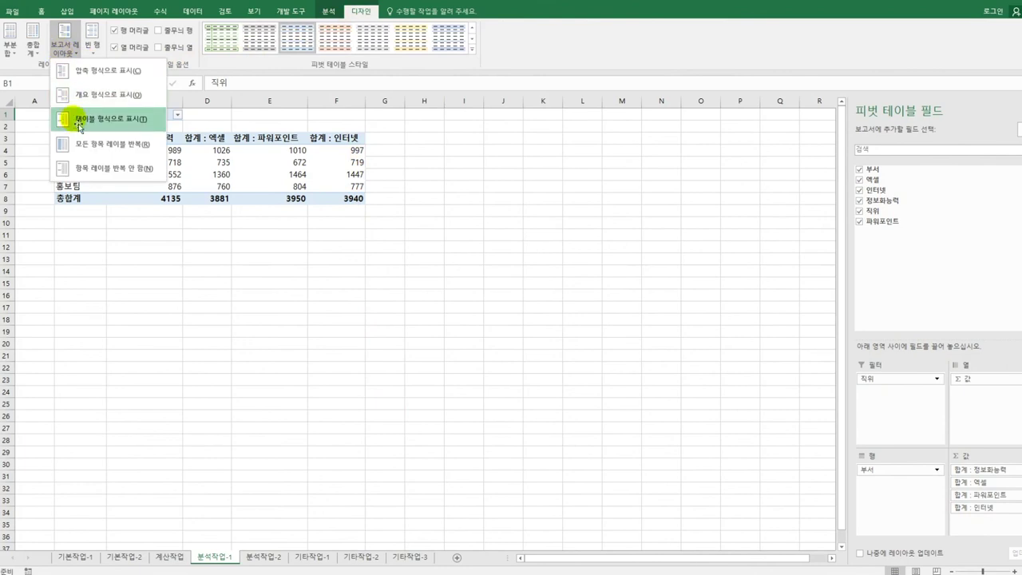
{"action": "left_click", "coordinate": [79, 119]}
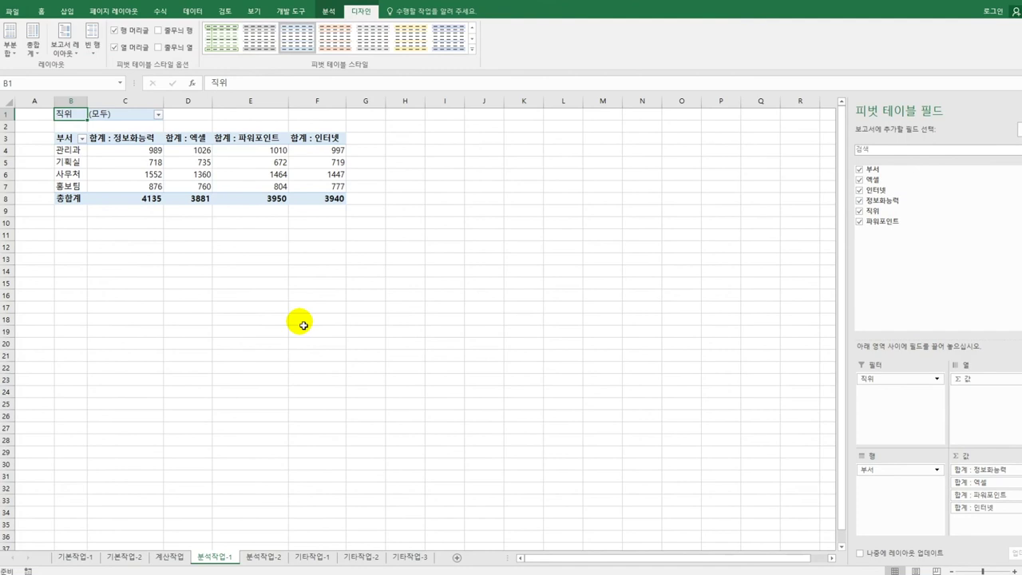
Start inserting a calculated field in the pivot table and name it 표준편차.
{"action": "left_click", "coordinate": [192, 151]}
{"action": "left_click", "coordinate": [328, 11]}
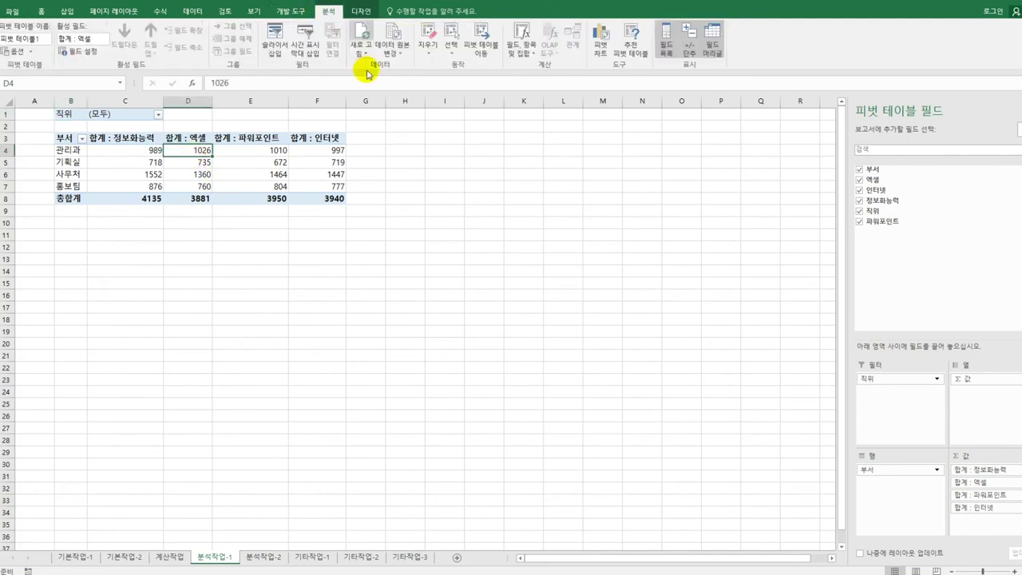
{"action": "left_click", "coordinate": [515, 60]}
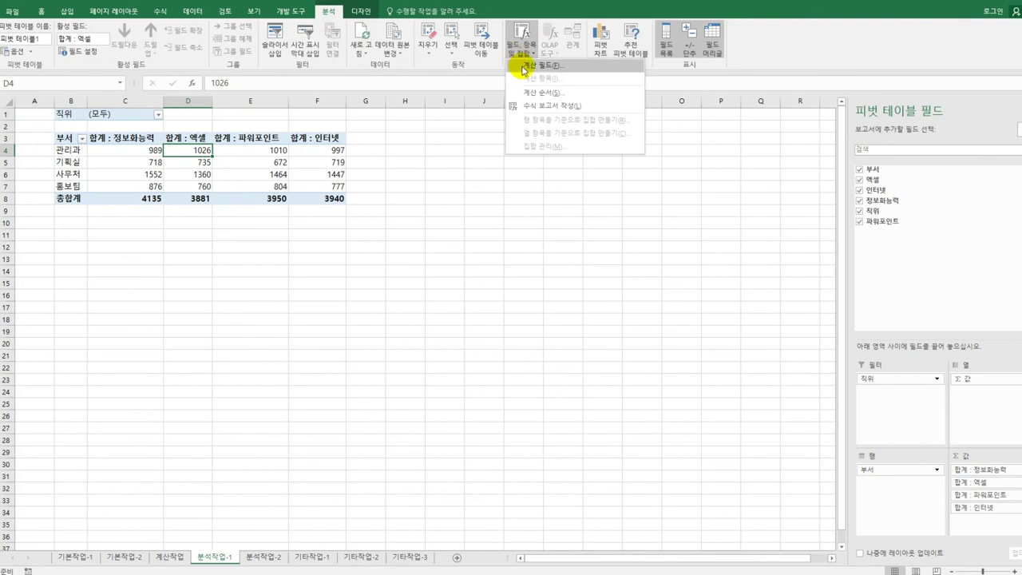
{"action": "left_click", "coordinate": [521, 65]}
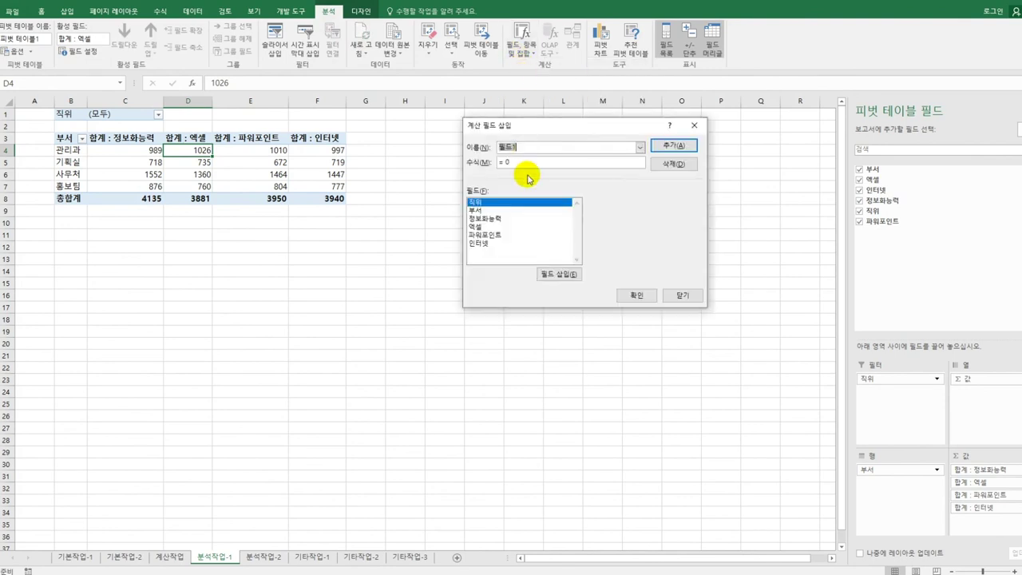
{"action": "type", "text": "vy"}
{"action": "key", "text": "BackSpace"}
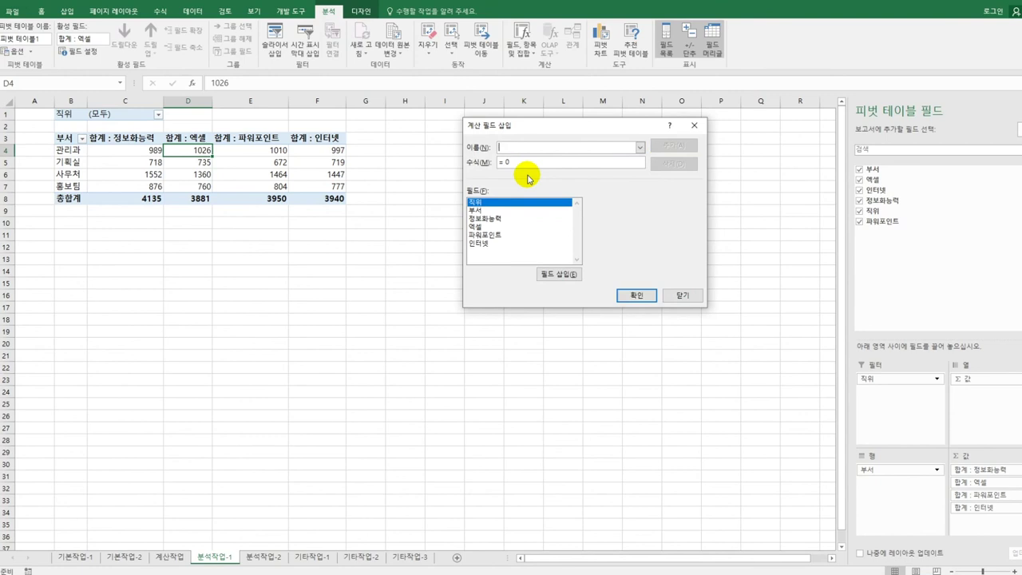
{"action": "type", "text": "표준편차"}
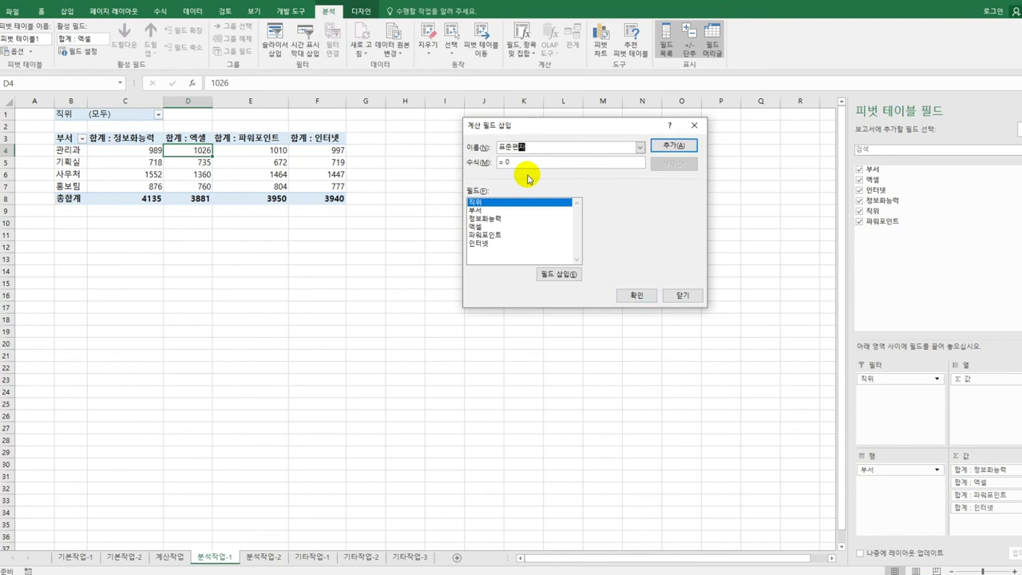
Begin the calculated field's formula with the standard deviation function, =stdev(.
{"action": "key", "text": "Tab"}
{"action": "type", "text": "="}
{"action": "type", "text": "ㄴ"}
{"action": "type", "text": "tdev"}
{"action": "type", "text": "("}
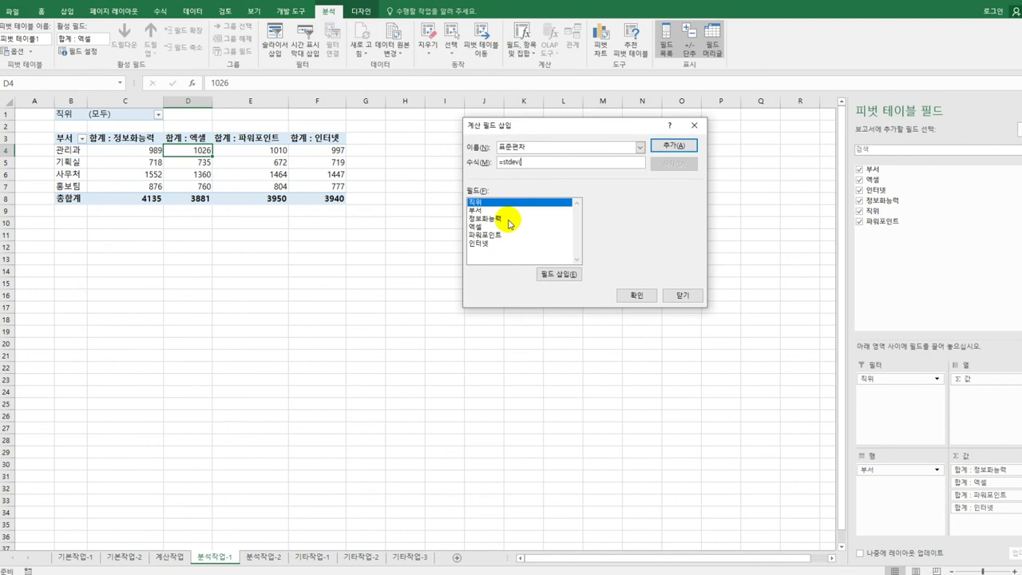
Complete the calculated field 표준편차 with the formula =stdev(정보화능력, 엑셀, 파워포인트, 인터넷) and add it to the pivot table.
{"action": "double_click", "coordinate": [508, 219]}
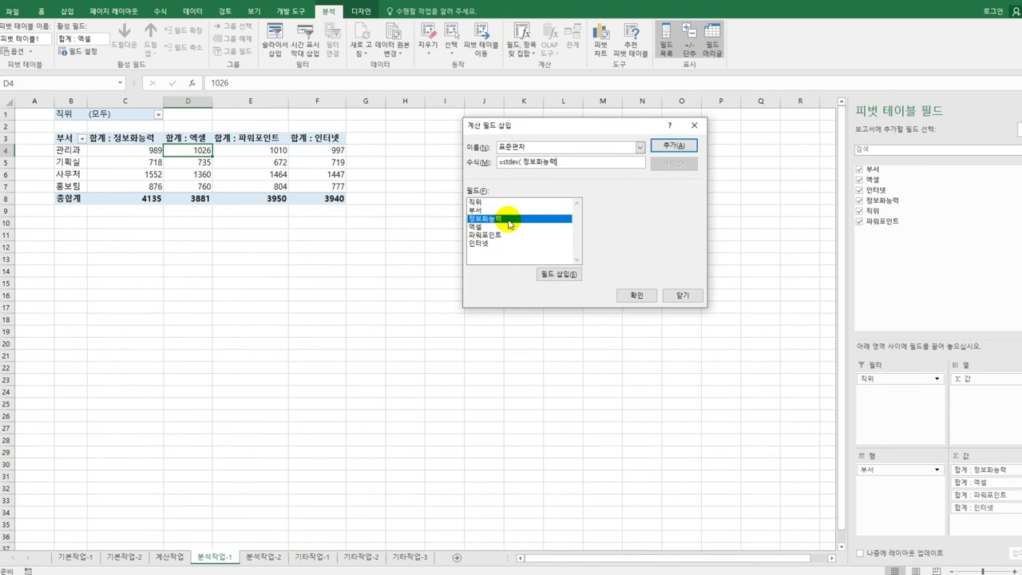
{"action": "type", "text": ","}
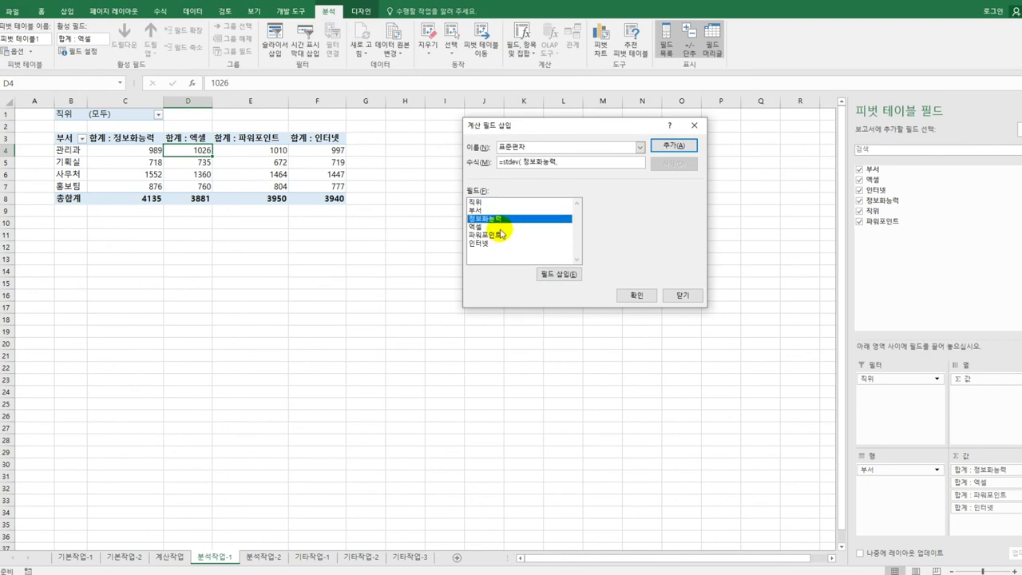
{"action": "double_click", "coordinate": [499, 228]}
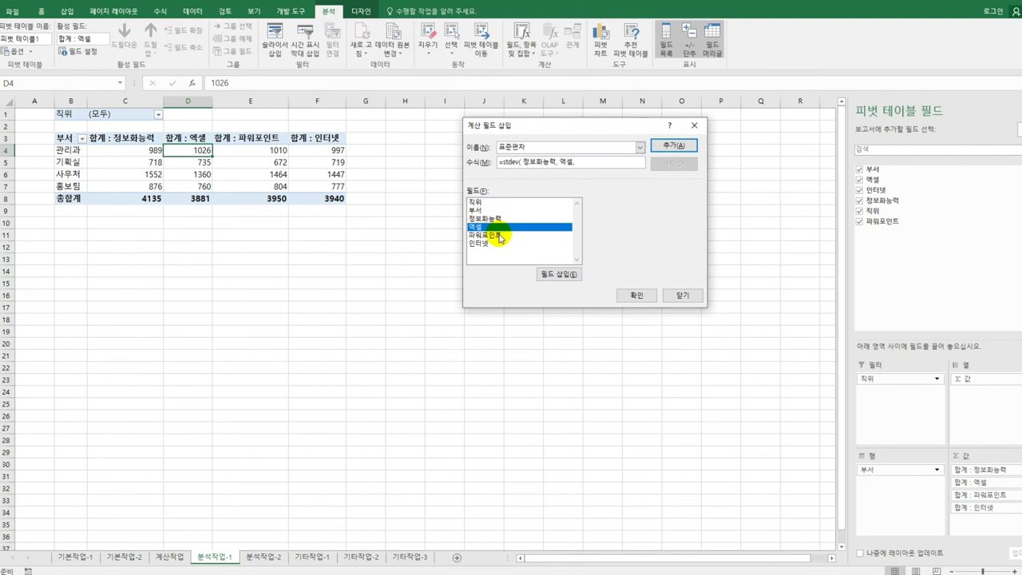
{"action": "double_click", "coordinate": [500, 236]}
{"action": "type", "text": ","}
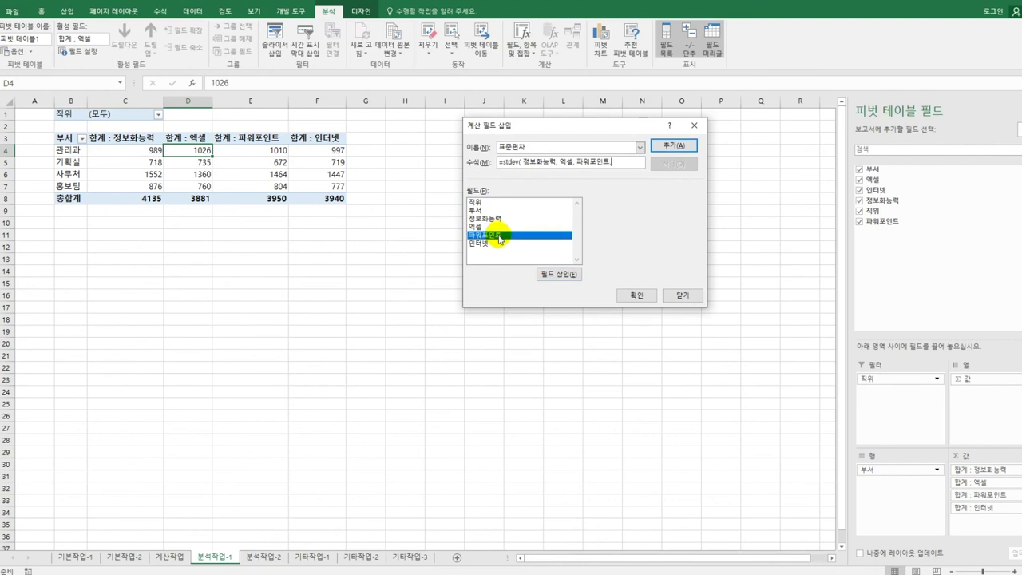
{"action": "double_click", "coordinate": [493, 245]}
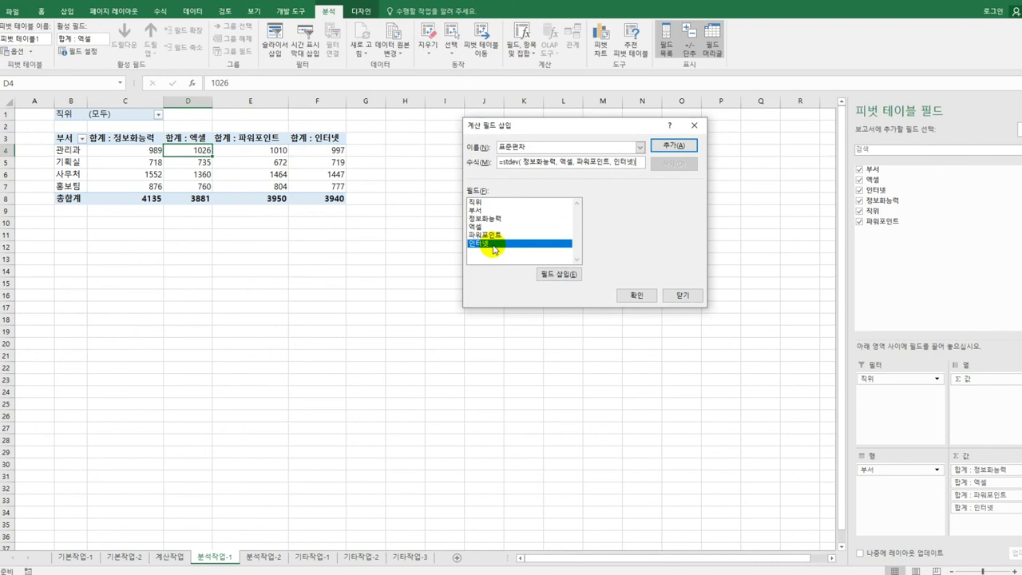
{"action": "left_click", "coordinate": [669, 147]}
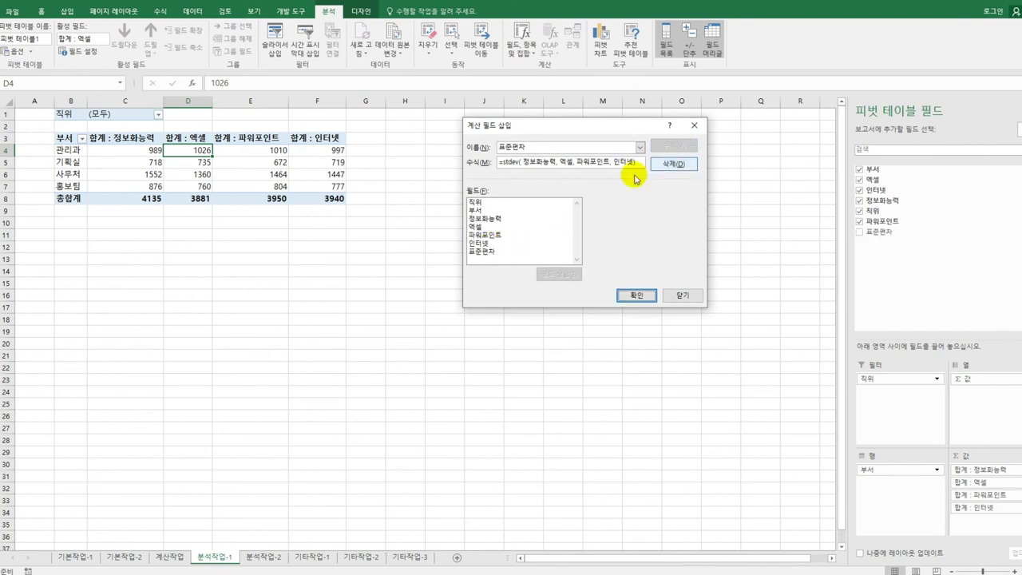
{"action": "left_click", "coordinate": [630, 295]}
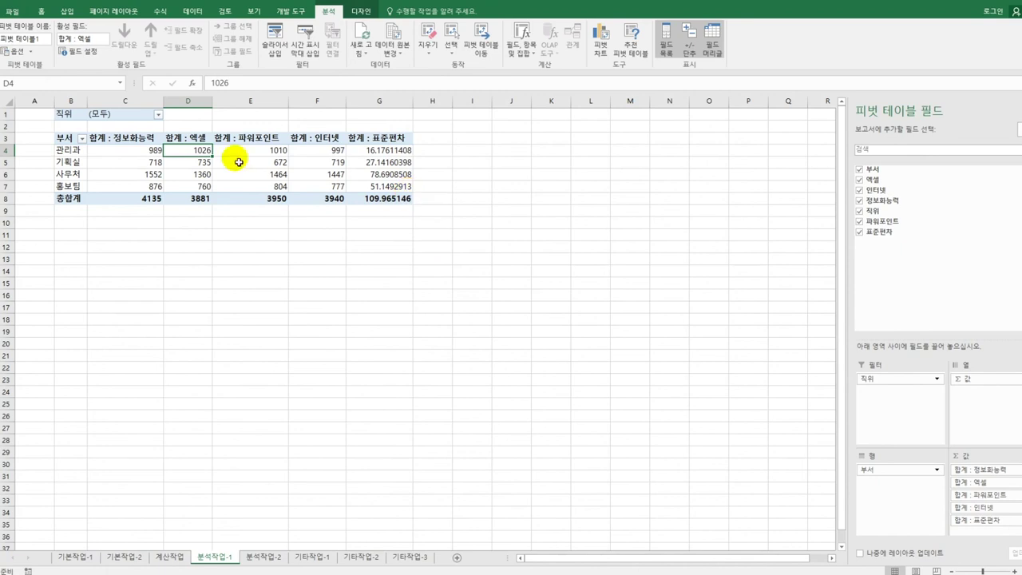
Summarize the 정보화능력 value field by average (평균) and format it as a number (숫자) with 2 decimal places.
{"action": "left_click", "coordinate": [153, 142]}
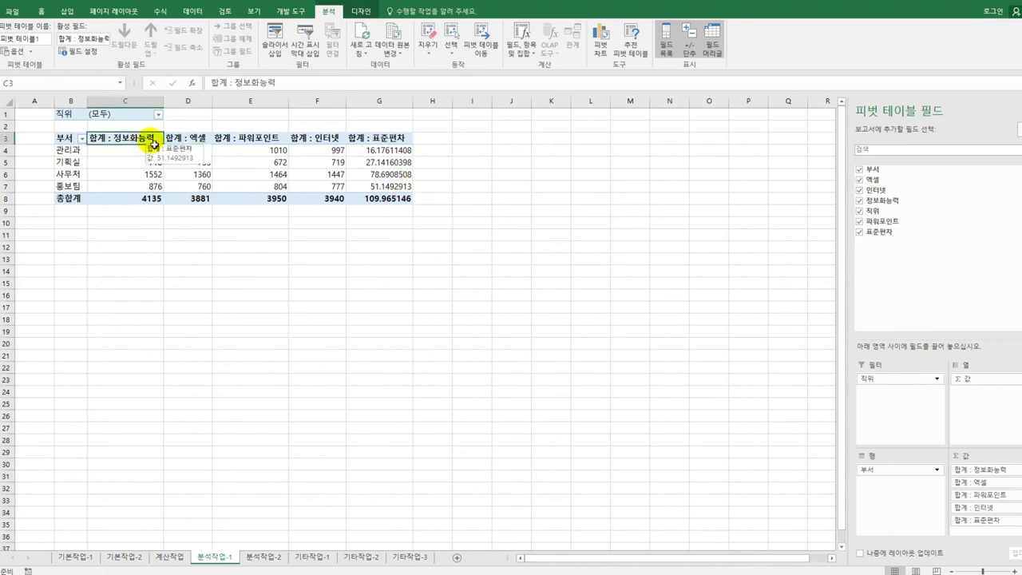
{"action": "double_click", "coordinate": [153, 142]}
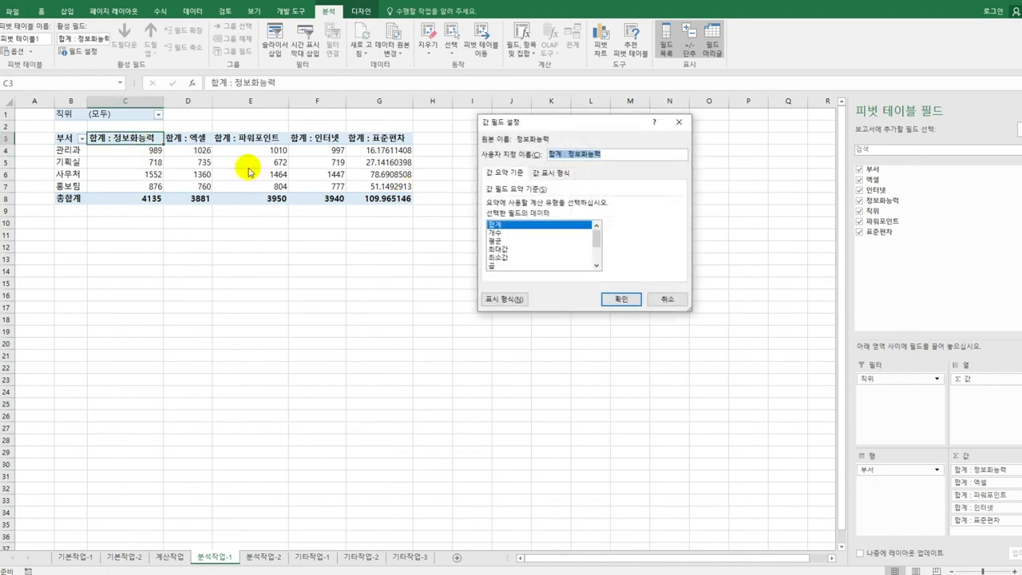
{"action": "left_click", "coordinate": [495, 242]}
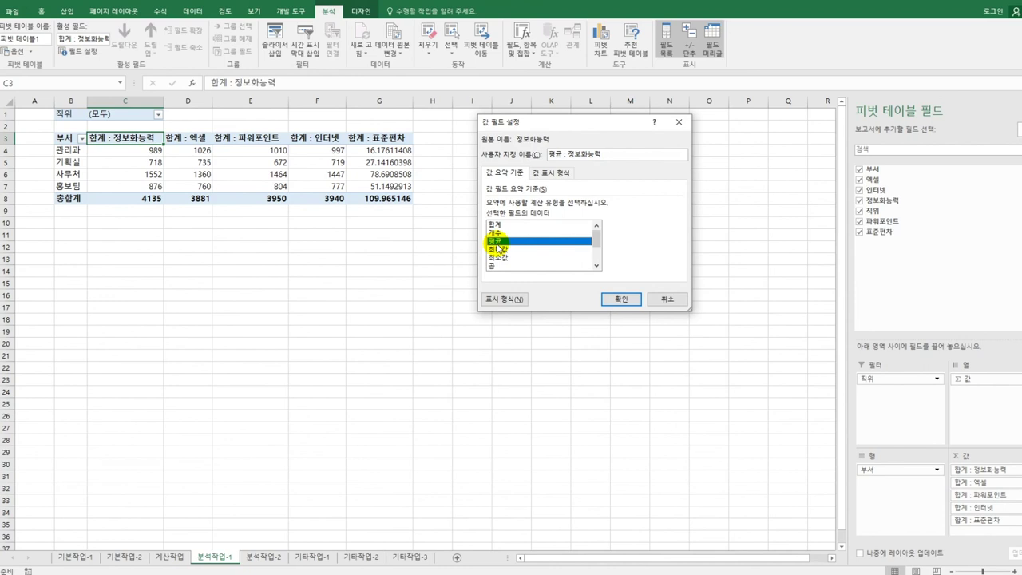
{"action": "left_click", "coordinate": [506, 300]}
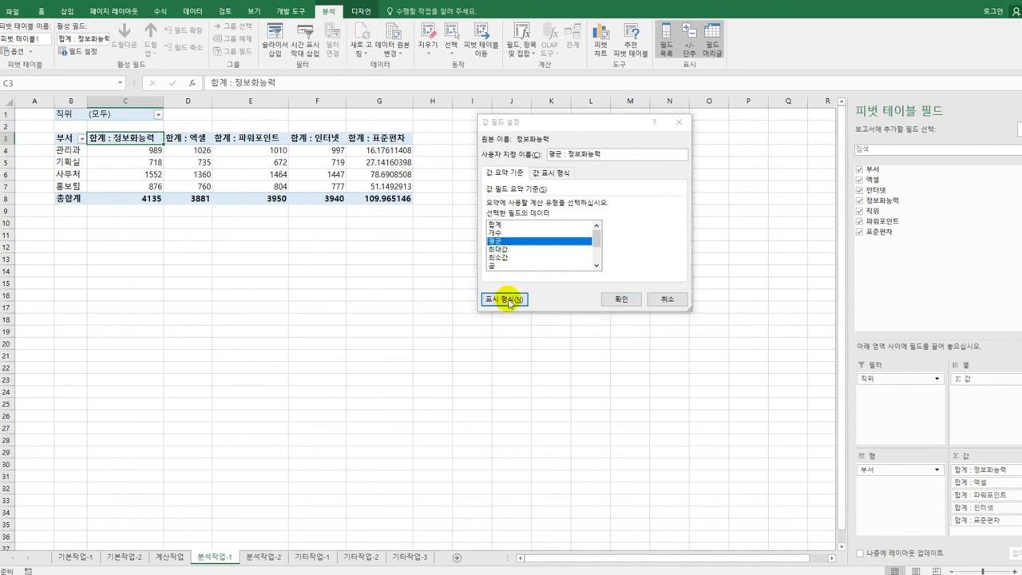
{"action": "left_click", "coordinate": [470, 130]}
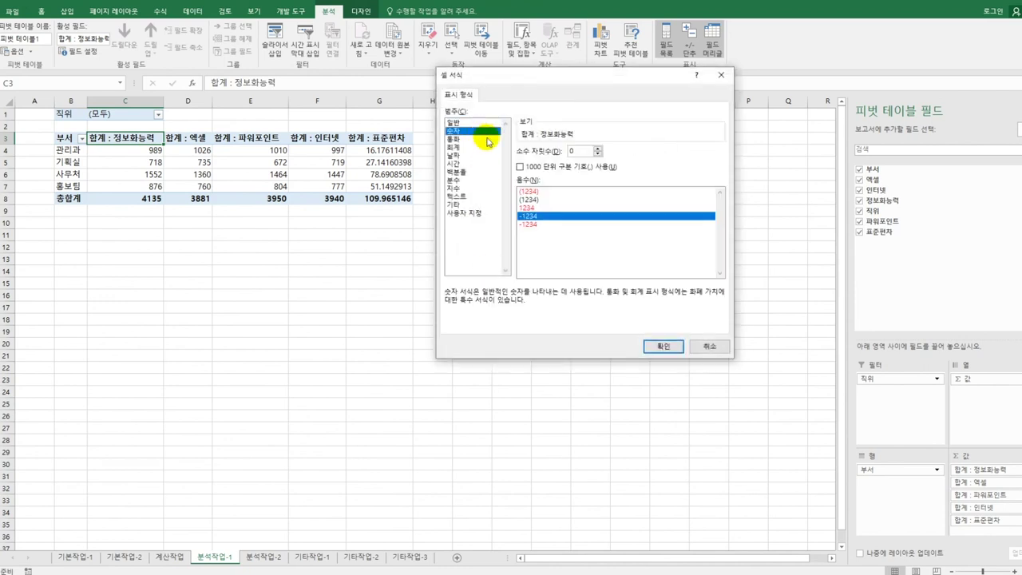
{"action": "left_click", "coordinate": [598, 148]}
{"action": "left_click", "coordinate": [659, 345]}
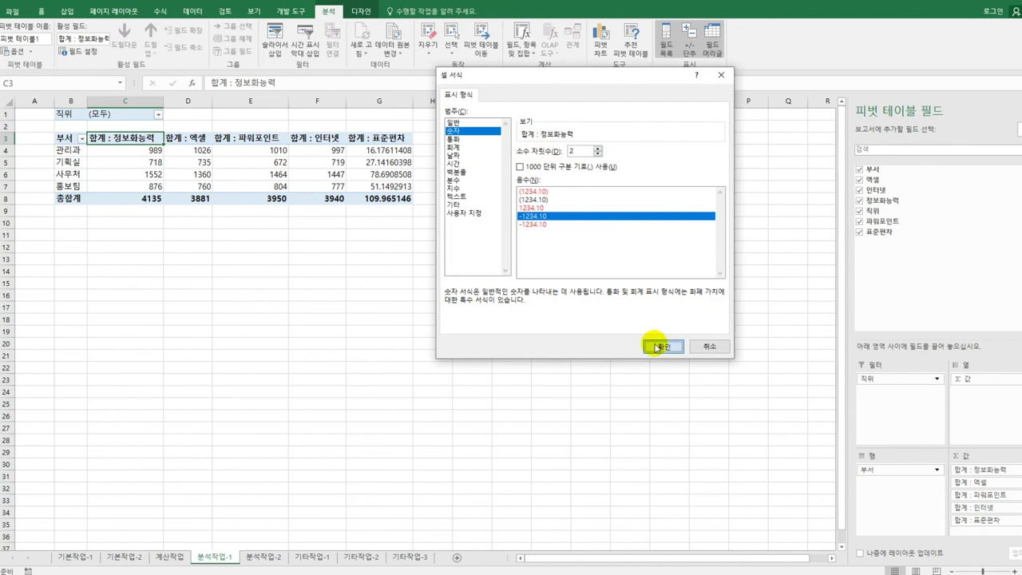
{"action": "left_click", "coordinate": [634, 305]}
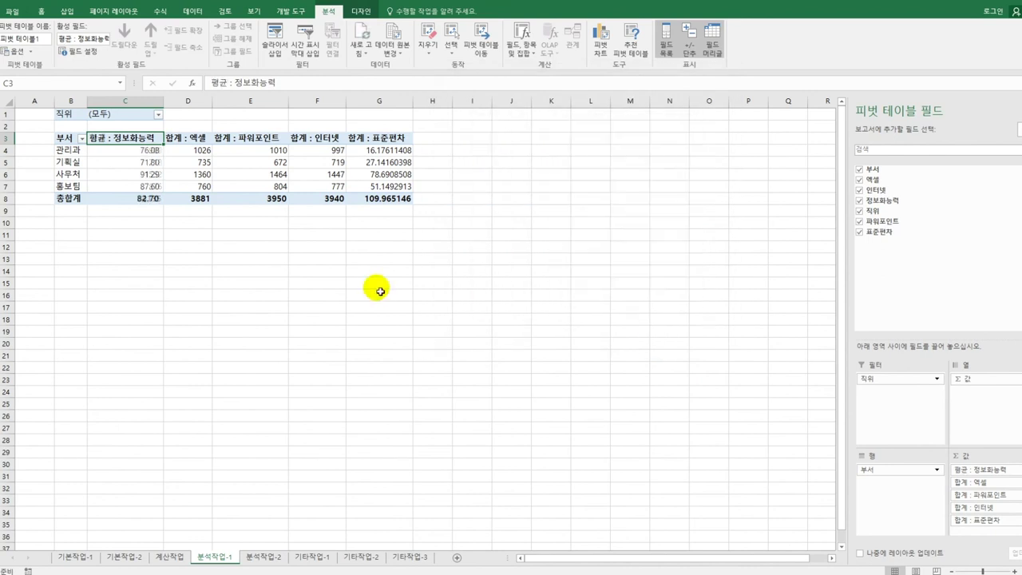
Summarize the 엑셀 value field by average (평균) and format it as a number (숫자) with 2 decimal places.
{"action": "left_click", "coordinate": [202, 143]}
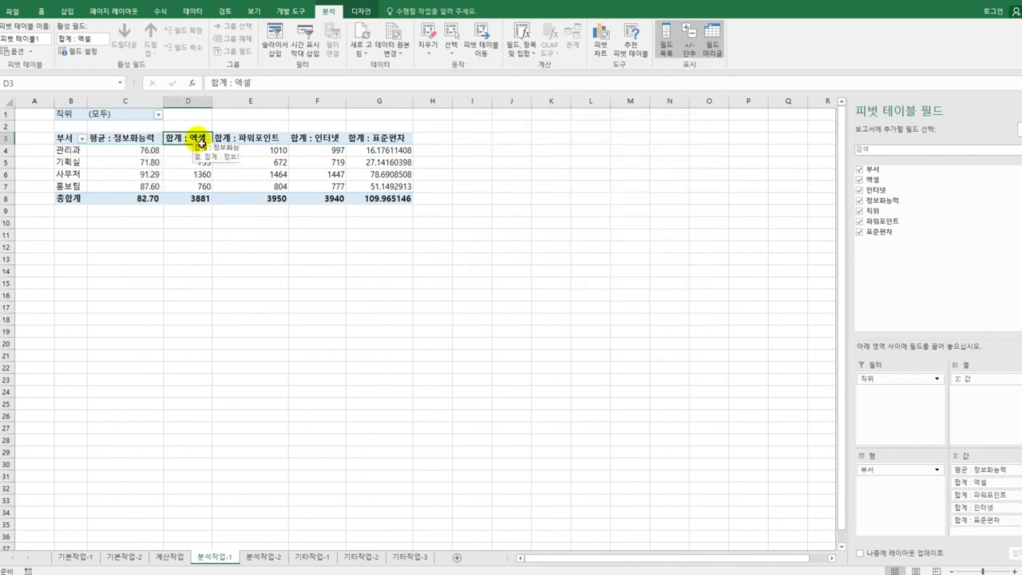
{"action": "double_click", "coordinate": [201, 144]}
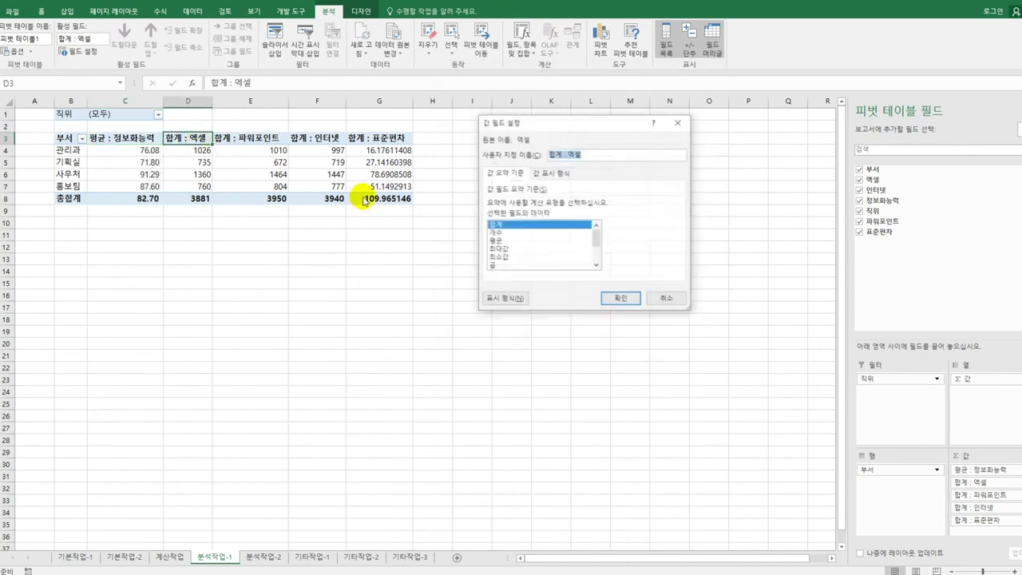
{"action": "left_click", "coordinate": [495, 241]}
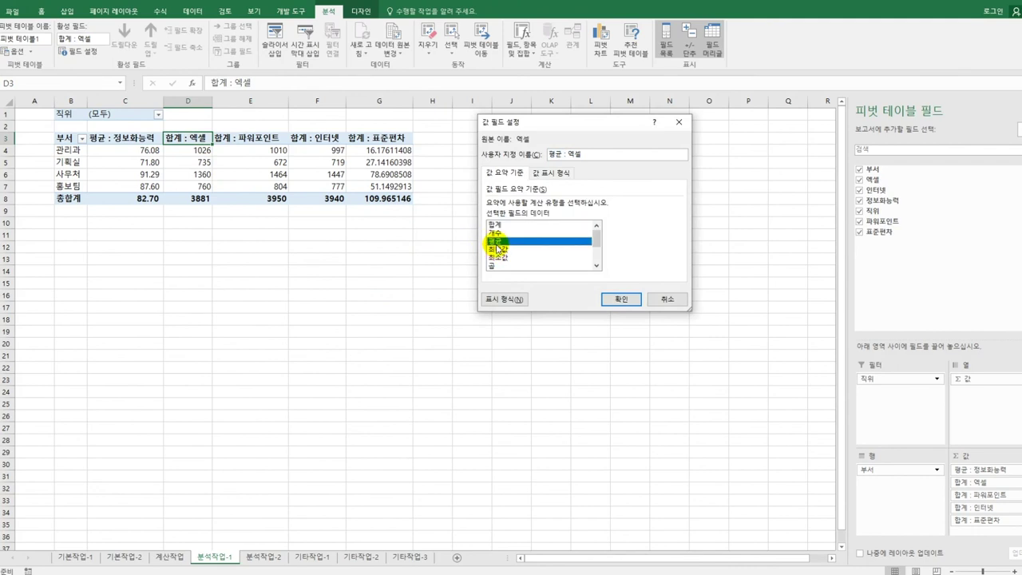
{"action": "left_click", "coordinate": [505, 298]}
{"action": "left_click", "coordinate": [453, 131]}
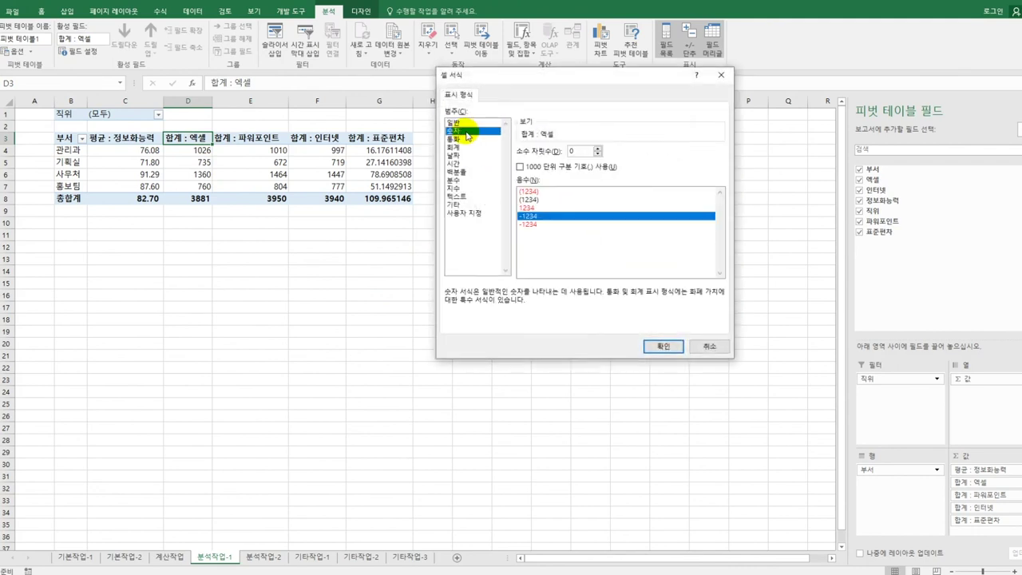
{"action": "left_click", "coordinate": [661, 345]}
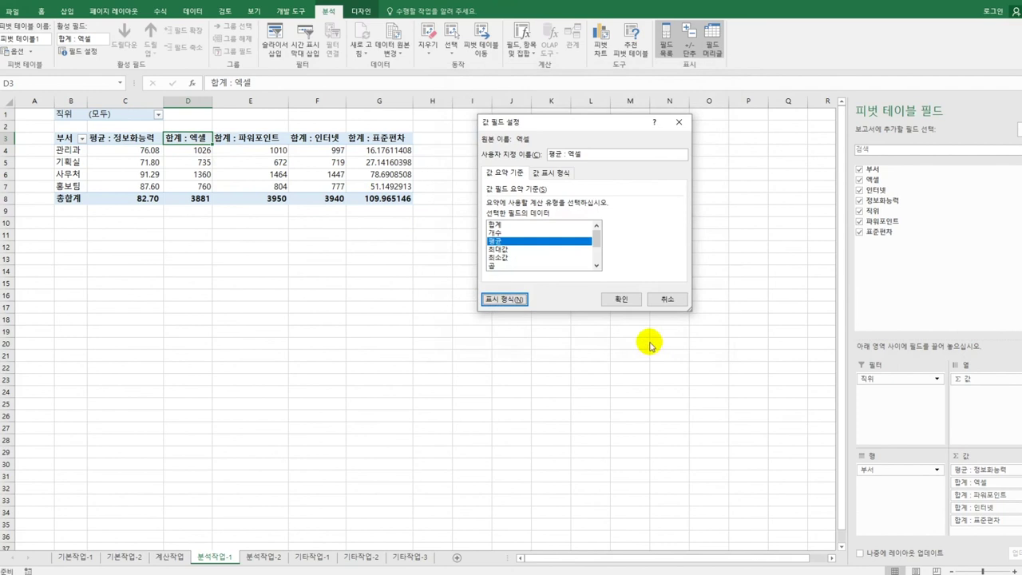
{"action": "left_click", "coordinate": [619, 296]}
Summarize the 파워포인트 value field by average (평균) and format it as a number (숫자) with 2 decimal places.
{"action": "left_click", "coordinate": [250, 142]}
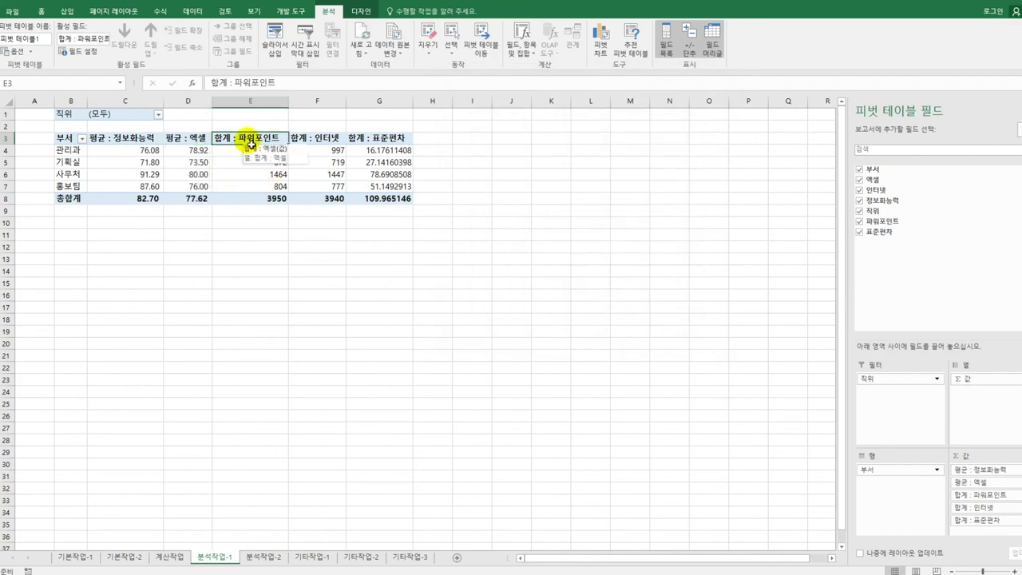
{"action": "double_click", "coordinate": [250, 142]}
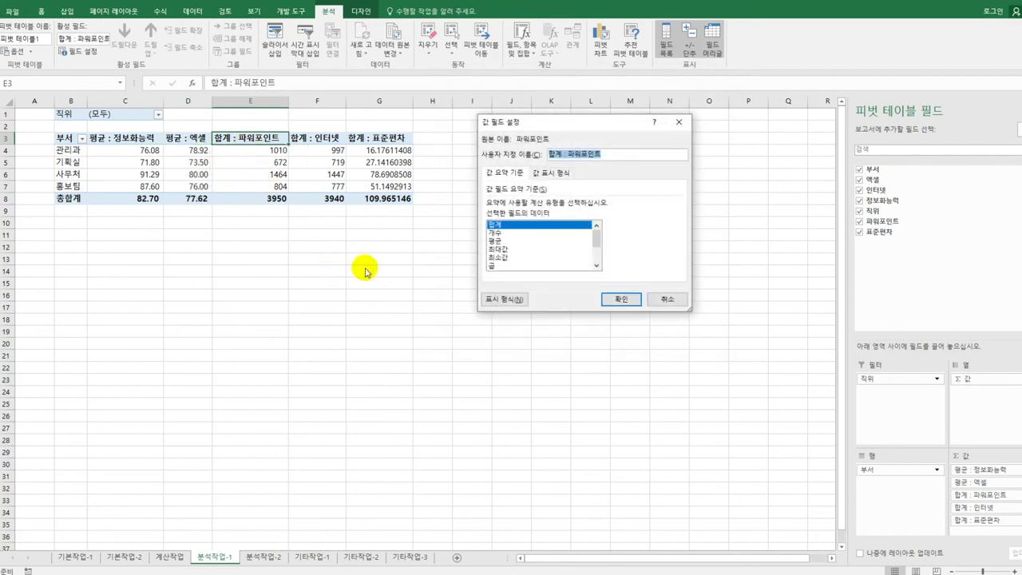
{"action": "left_click", "coordinate": [495, 240]}
{"action": "left_click", "coordinate": [504, 298]}
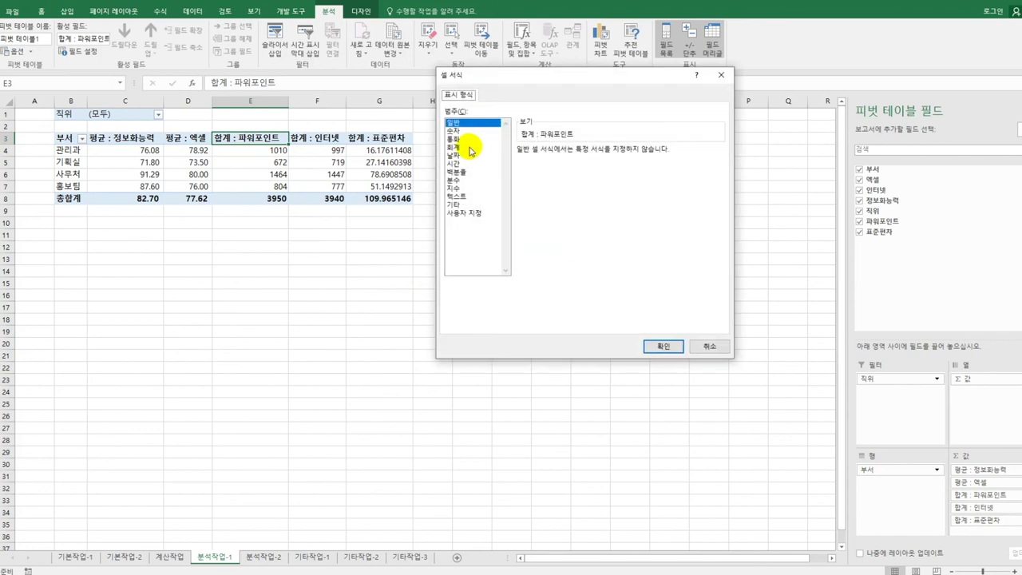
{"action": "left_click", "coordinate": [463, 130]}
{"action": "left_click", "coordinate": [598, 153]}
{"action": "left_click", "coordinate": [598, 153]}
{"action": "left_click", "coordinate": [597, 148]}
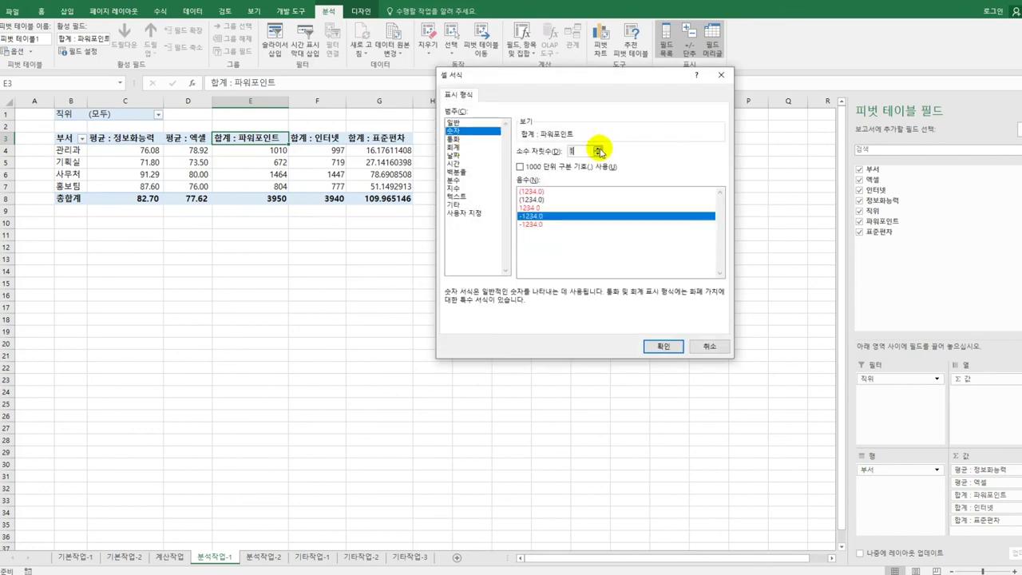
{"action": "left_click", "coordinate": [597, 147]}
{"action": "left_click", "coordinate": [659, 346]}
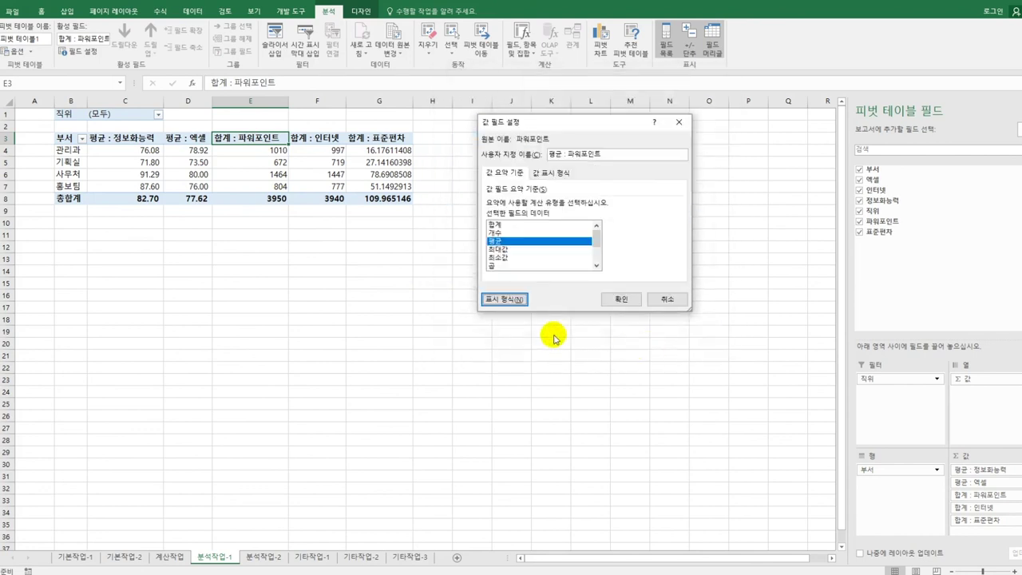
{"action": "left_click", "coordinate": [619, 293]}
Summarize the 인터넷 value field by average (평균) and format it as a number (숫자) with 2 decimal places.
{"action": "left_click", "coordinate": [329, 139]}
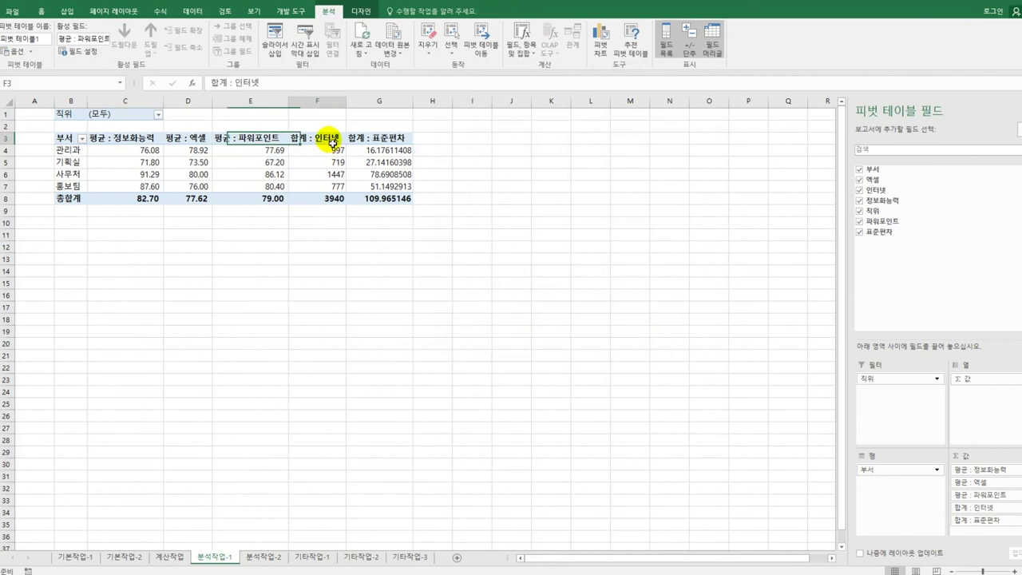
{"action": "double_click", "coordinate": [327, 139]}
{"action": "left_click", "coordinate": [495, 240]}
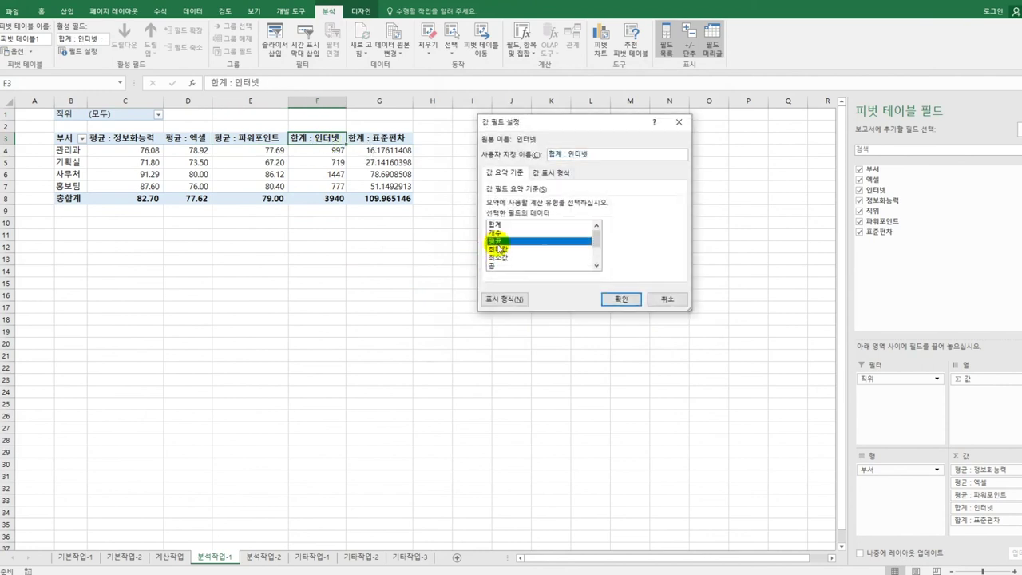
{"action": "left_click", "coordinate": [509, 300]}
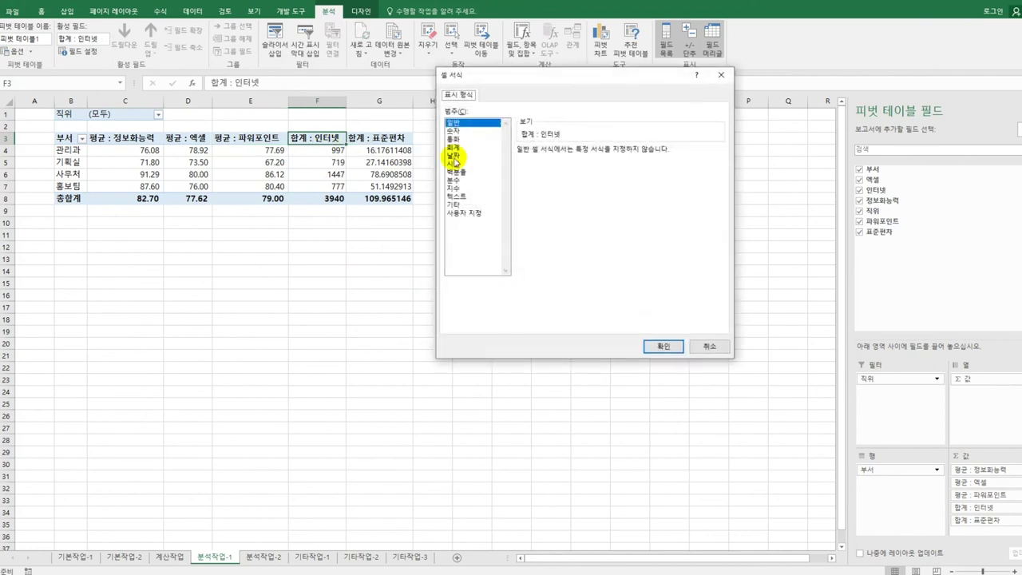
{"action": "left_click", "coordinate": [457, 130]}
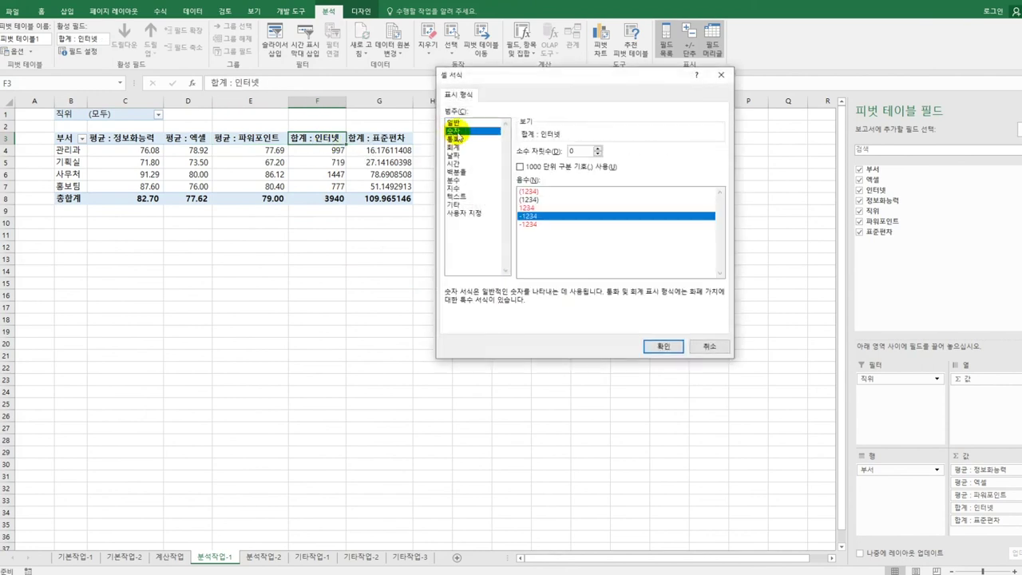
{"action": "left_click", "coordinate": [598, 148]}
{"action": "left_click", "coordinate": [597, 147]}
{"action": "left_click", "coordinate": [660, 348]}
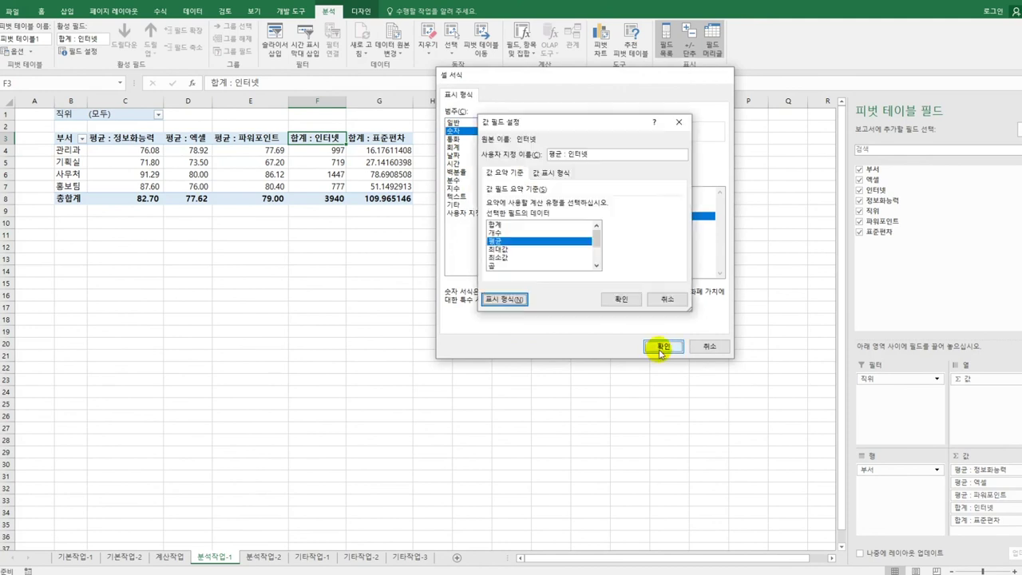
{"action": "left_click", "coordinate": [628, 300]}
{"action": "left_click", "coordinate": [562, 318]}
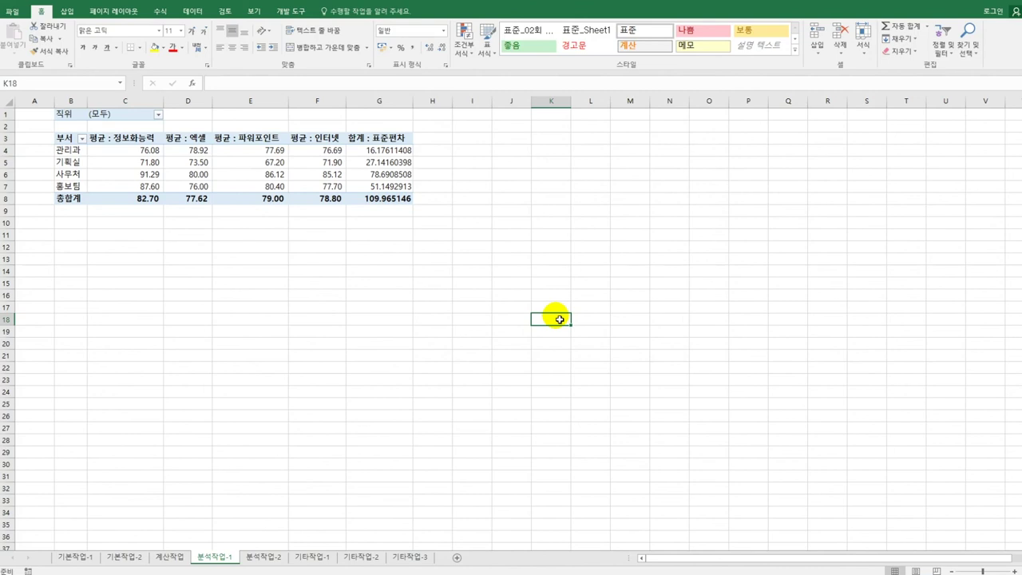
Format the 합계 : 표준편차 value field as a number (숫자) with 2 decimal places.
{"action": "left_click", "coordinate": [393, 139]}
{"action": "double_click", "coordinate": [388, 138]}
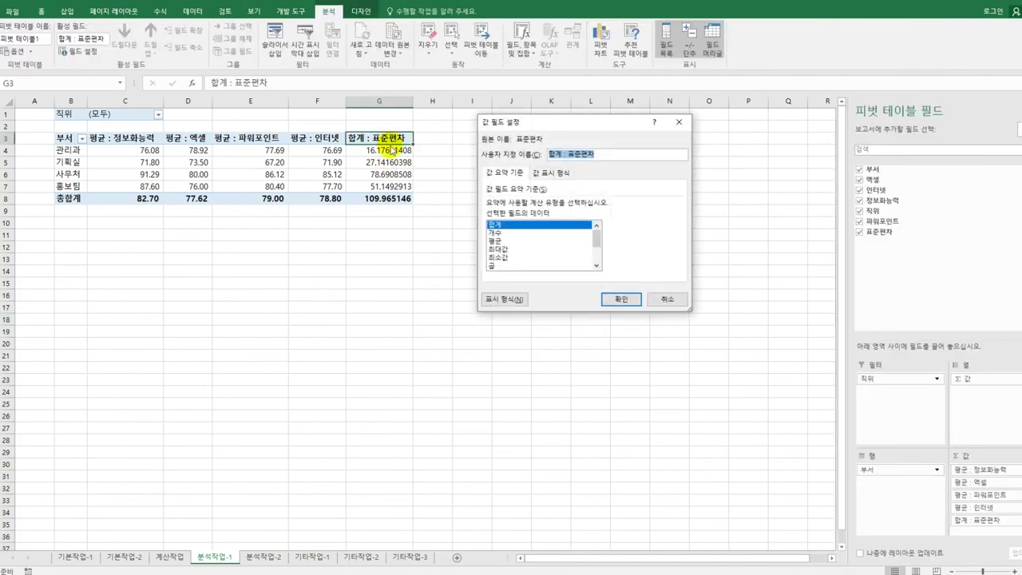
{"action": "left_click", "coordinate": [503, 303]}
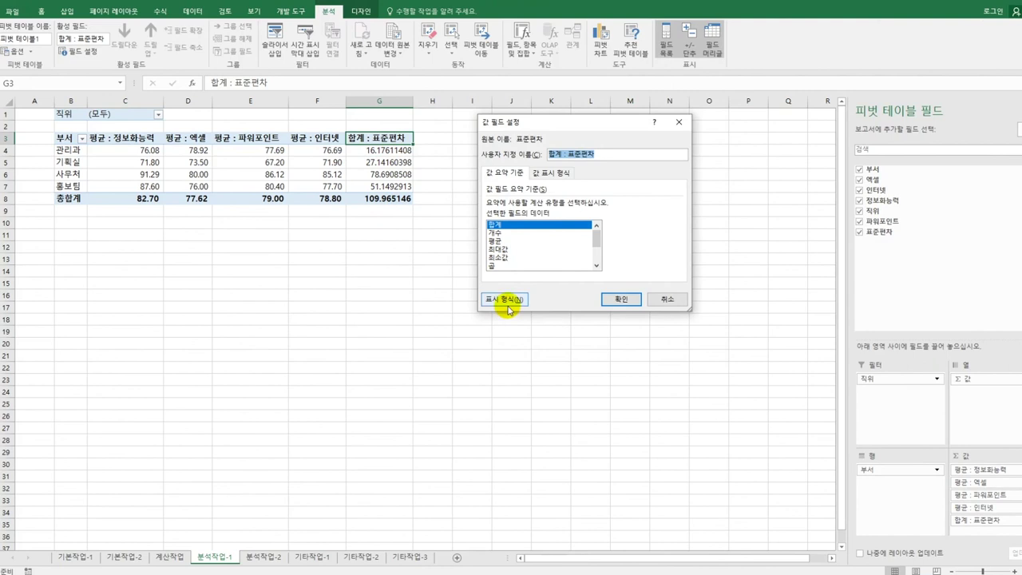
{"action": "left_click", "coordinate": [453, 130]}
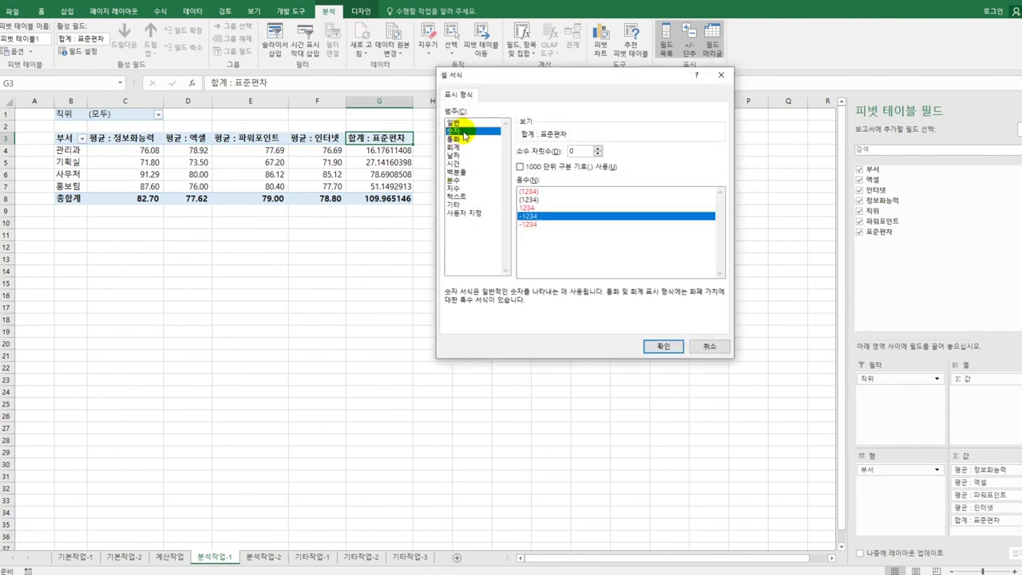
{"action": "left_click", "coordinate": [598, 154]}
{"action": "left_click", "coordinate": [597, 153]}
{"action": "left_click", "coordinate": [598, 148]}
{"action": "left_click", "coordinate": [597, 149]}
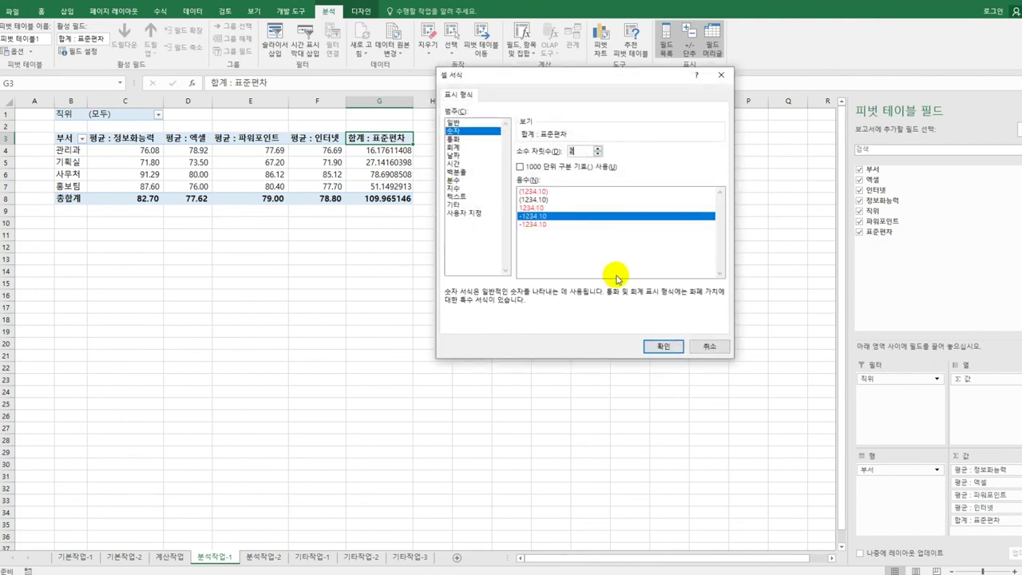
{"action": "left_click", "coordinate": [643, 350]}
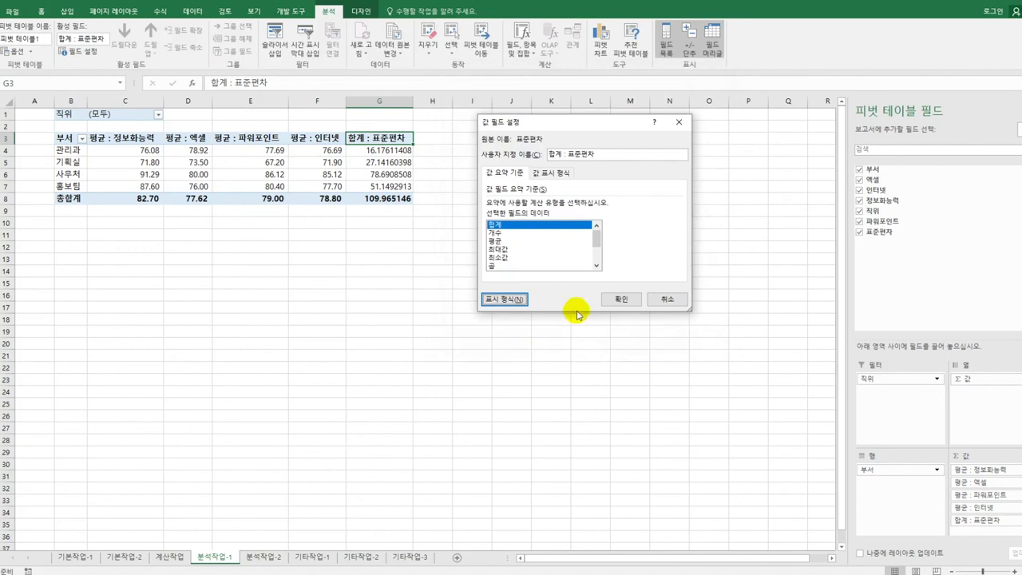
{"action": "left_click", "coordinate": [593, 303]}
{"action": "left_click", "coordinate": [523, 331]}
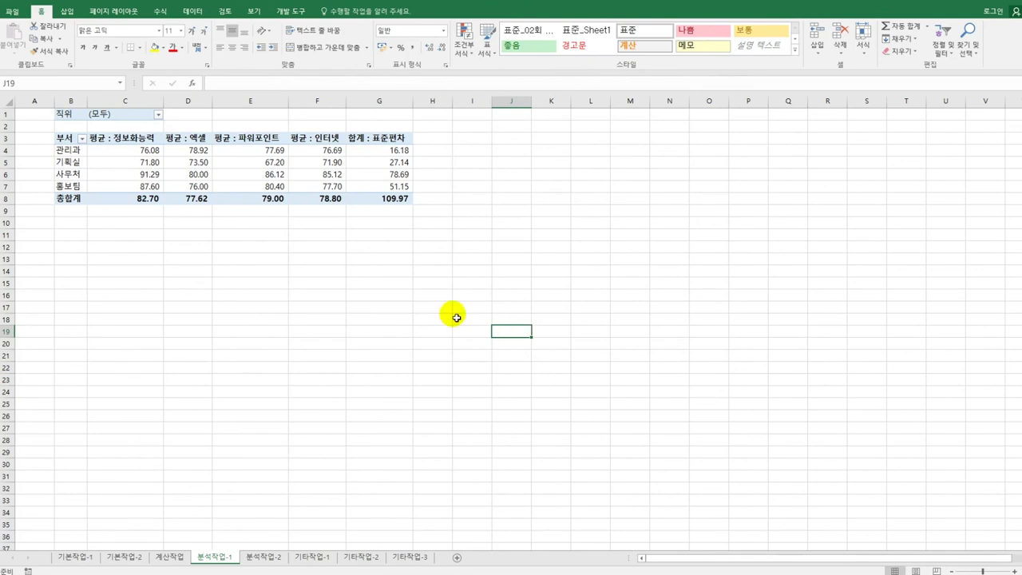
Apply the pivot style 피벗 스타일 밝게 24 to the pivot table and turn on banded columns (줄무늬 열).
{"action": "left_click", "coordinate": [276, 173]}
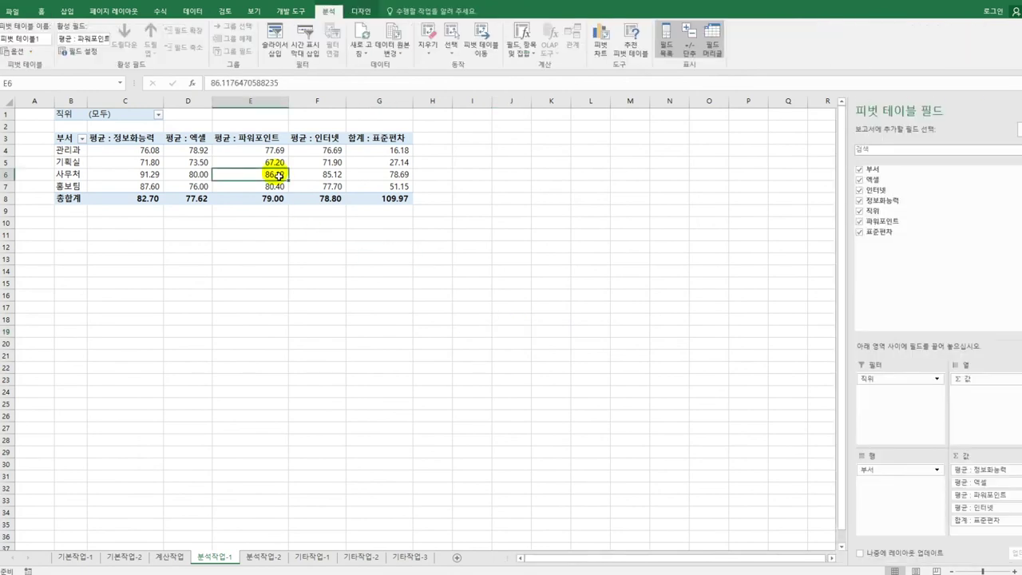
{"action": "left_click", "coordinate": [362, 11]}
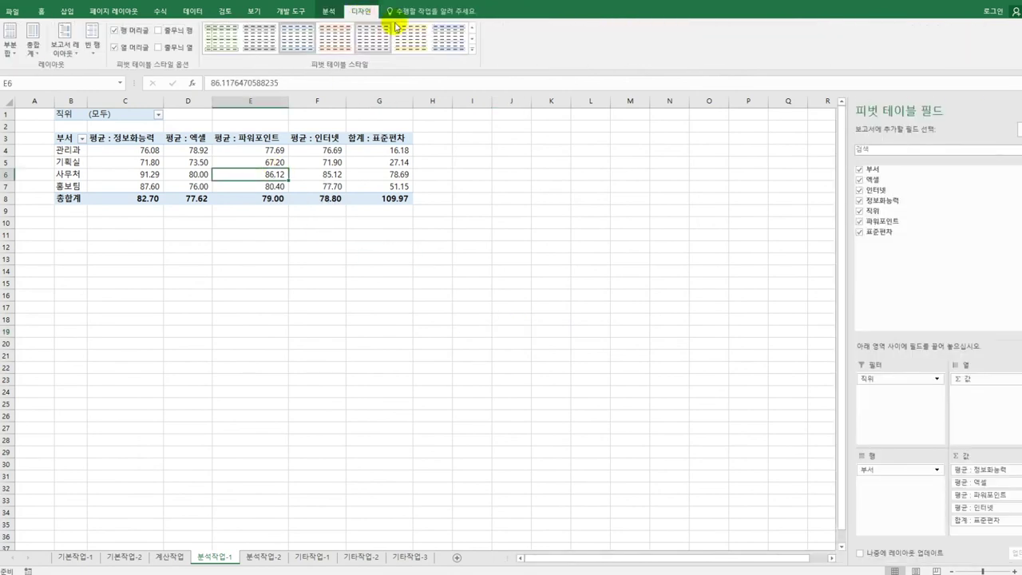
{"action": "left_click", "coordinate": [472, 49]}
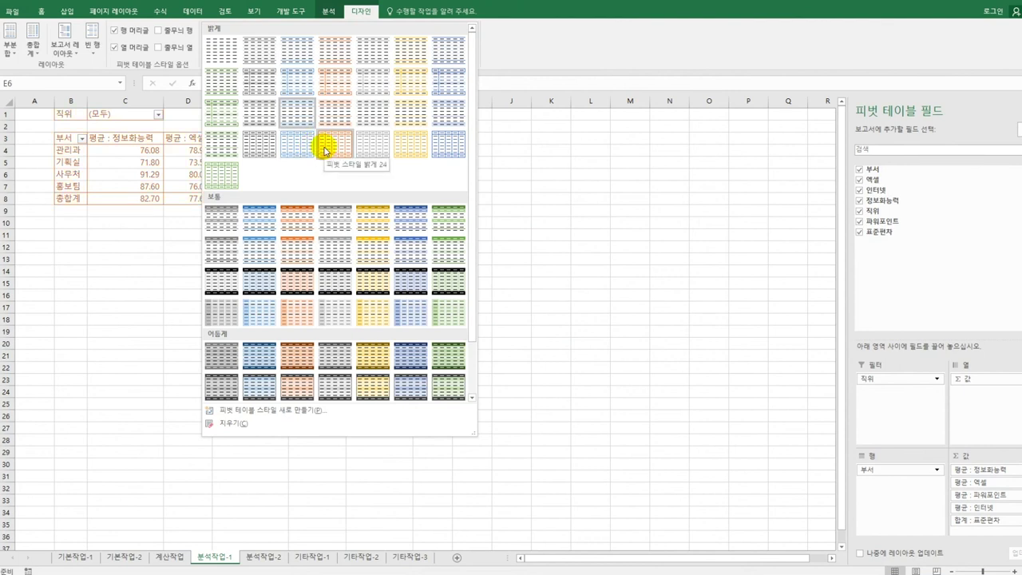
{"action": "left_click", "coordinate": [326, 148]}
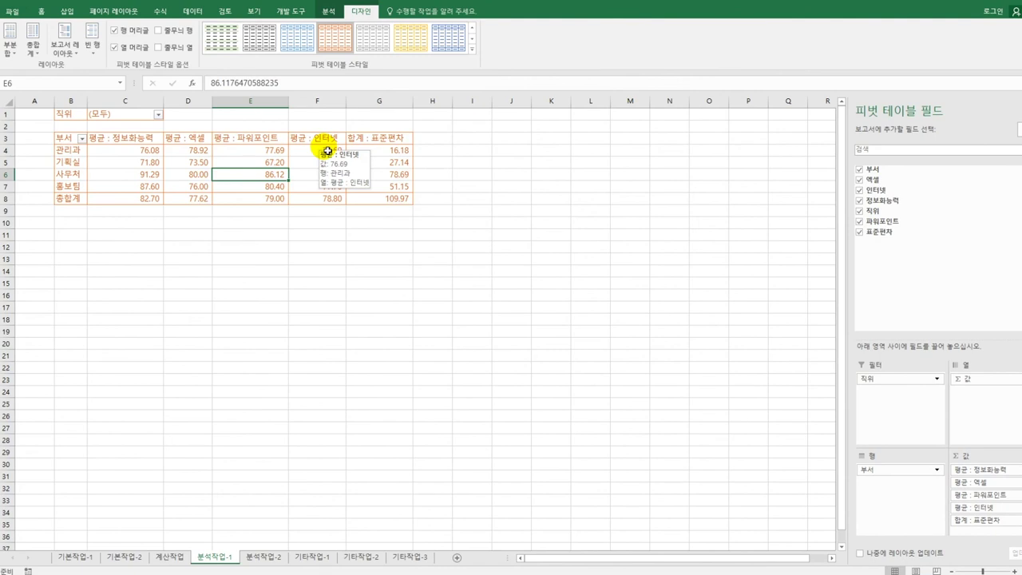
{"action": "left_click", "coordinate": [159, 51]}
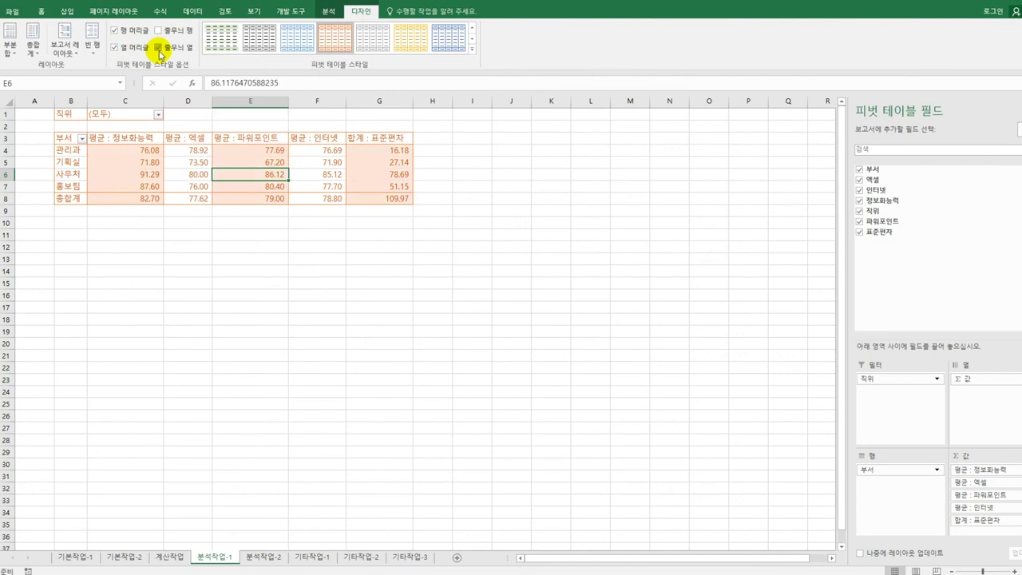
{"action": "left_click", "coordinate": [471, 272]}
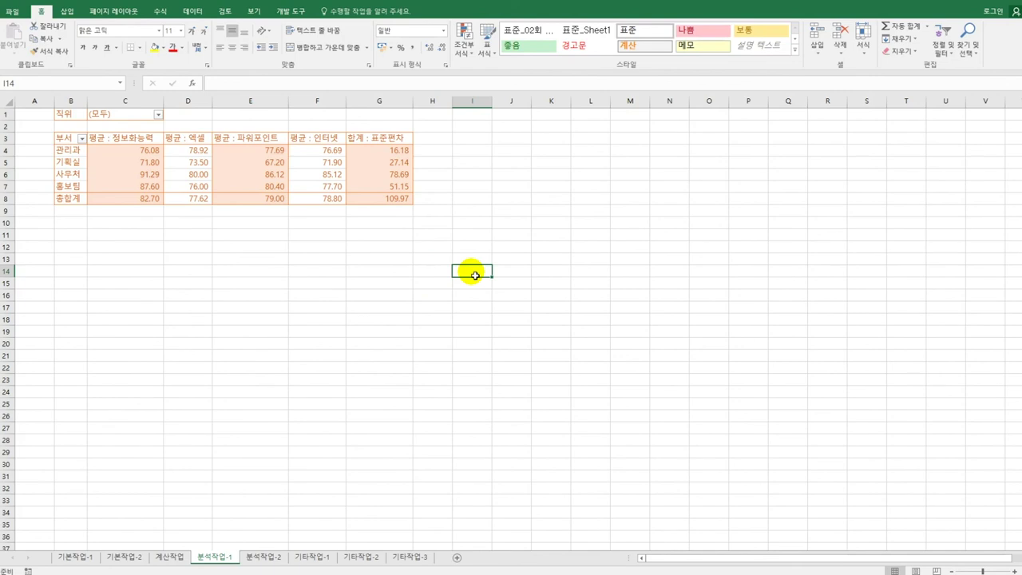
On sheet 분석작업-2, create a data validation rule for the 직위 cells D6:D27 that allows a list (목록).
{"action": "left_click", "coordinate": [272, 558]}
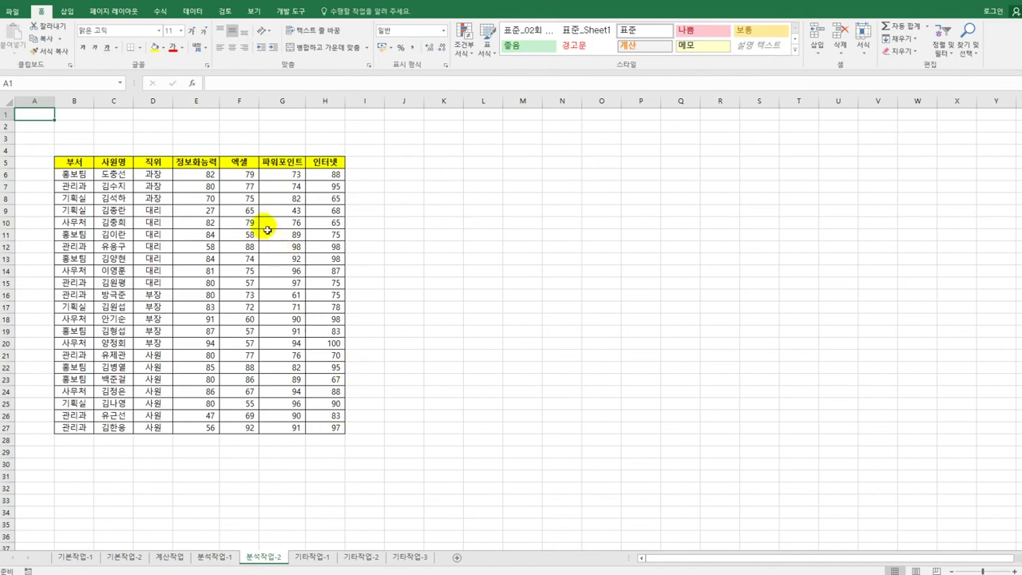
{"action": "left_click", "coordinate": [165, 177]}
{"action": "left_click_drag", "start_coordinate": [165, 176], "coordinate": [163, 431]}
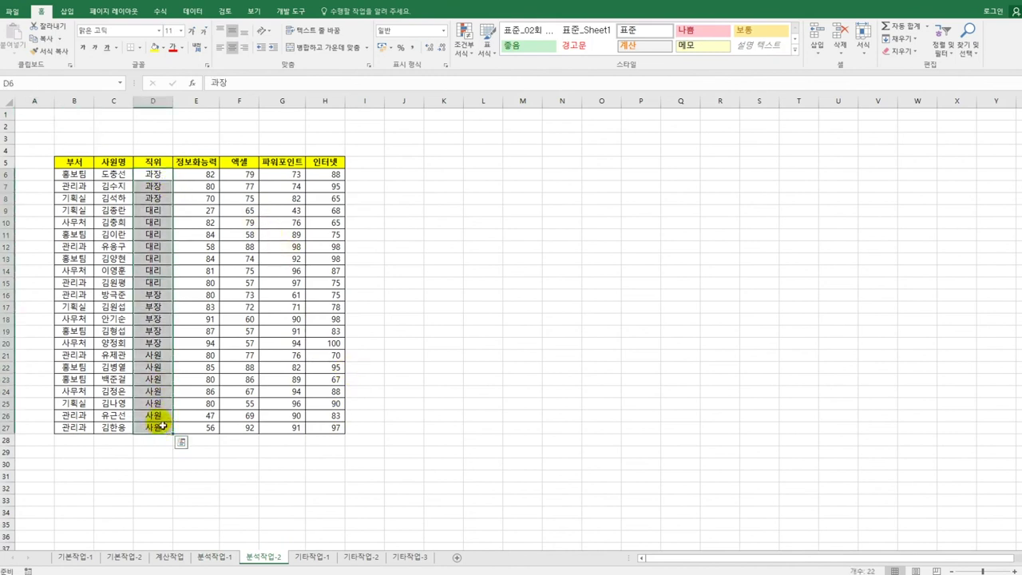
{"action": "left_click", "coordinate": [190, 11]}
{"action": "left_click", "coordinate": [517, 56]}
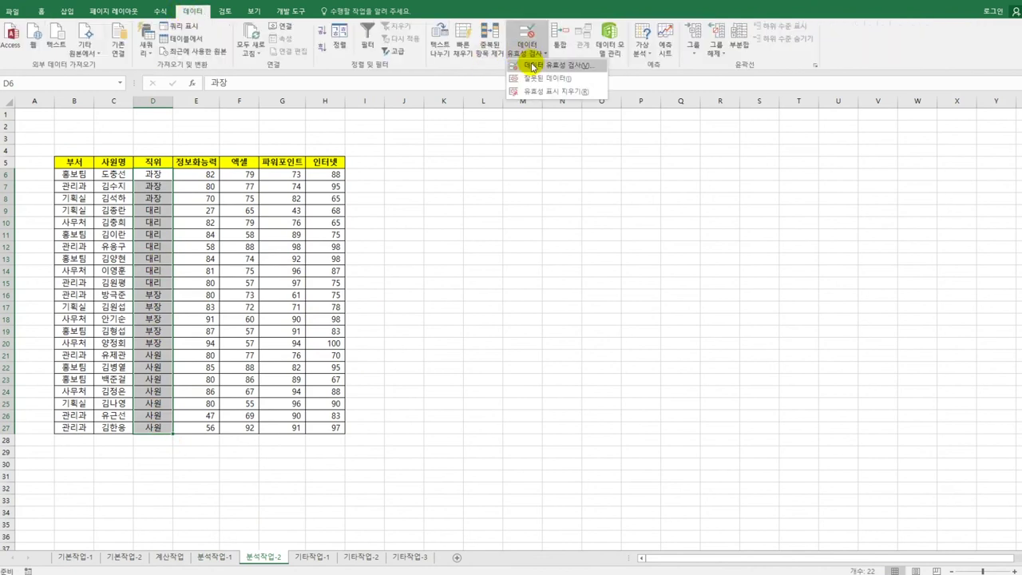
{"action": "left_click", "coordinate": [527, 70]}
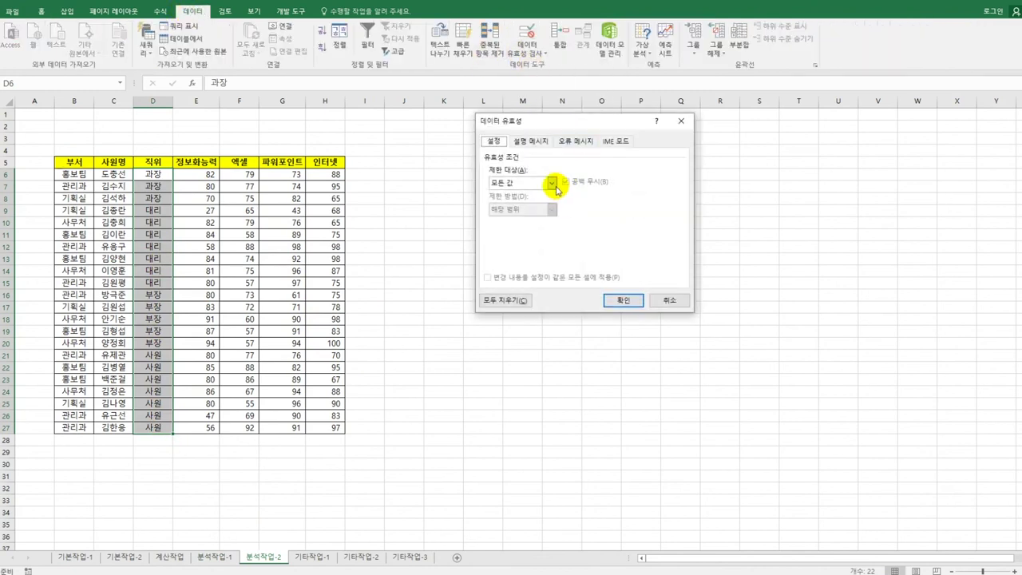
{"action": "left_click", "coordinate": [551, 183]}
{"action": "left_click", "coordinate": [550, 218]}
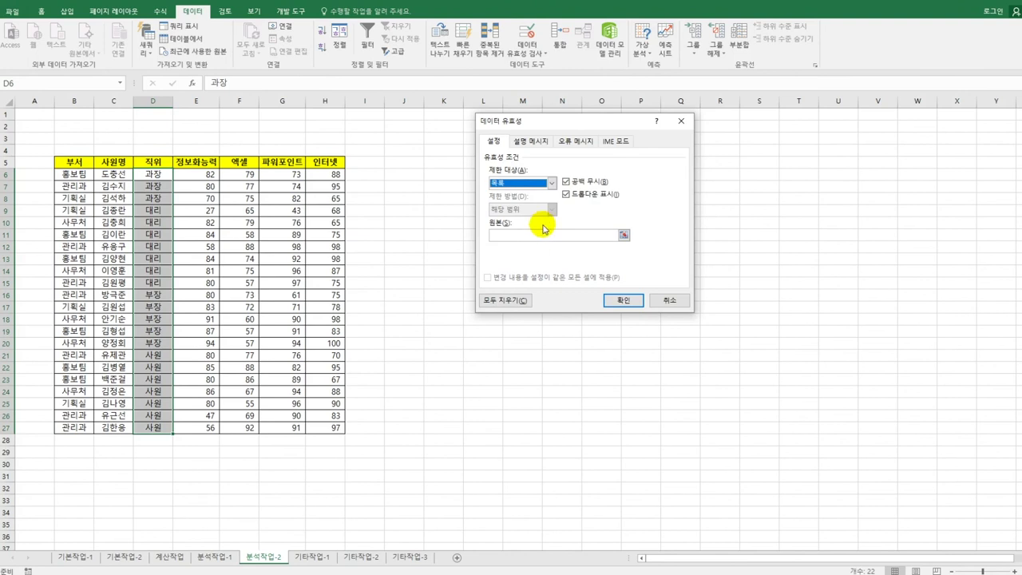
Enter 사원,대리,과장,부장 as the source of the validation list.
{"action": "left_click", "coordinate": [536, 235]}
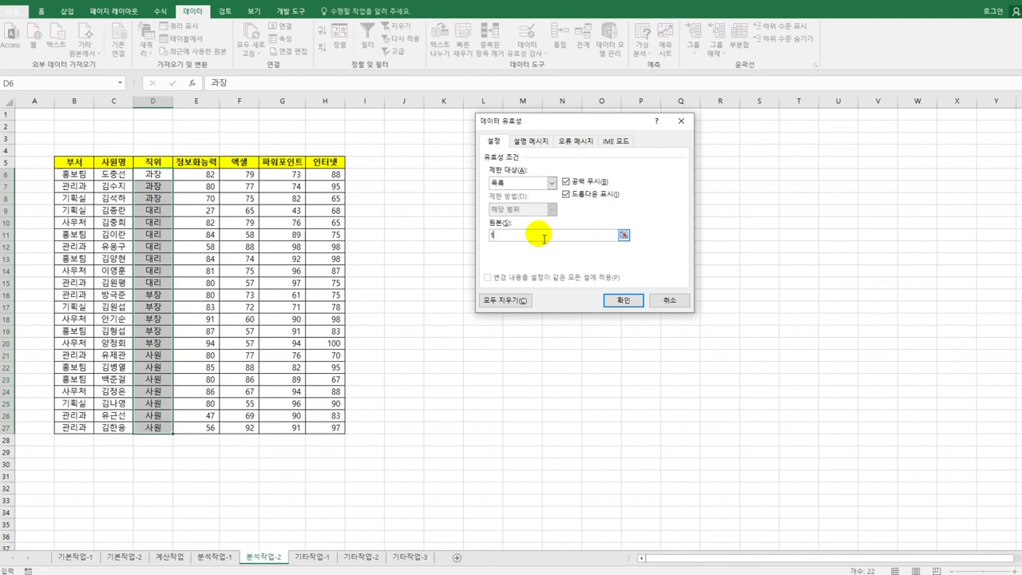
{"action": "type", "text": "사ㅇ"}
{"action": "type", "text": "원"}
{"action": "type", "text": ",대리"}
{"action": "type", "text": ",ㄱ과ㅈ"}
{"action": "type", "text": ",부ㅈ"}
Add an input message to the validation rule with the title 직급목록 and the text "사원, 대리, 과장, 부장".
{"action": "left_click", "coordinate": [531, 143]}
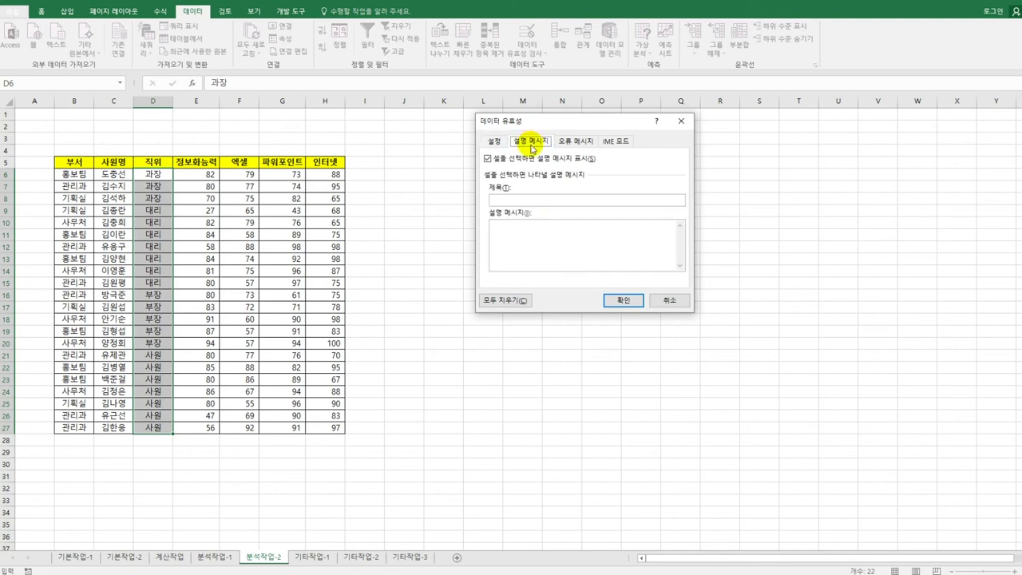
{"action": "left_click", "coordinate": [521, 200]}
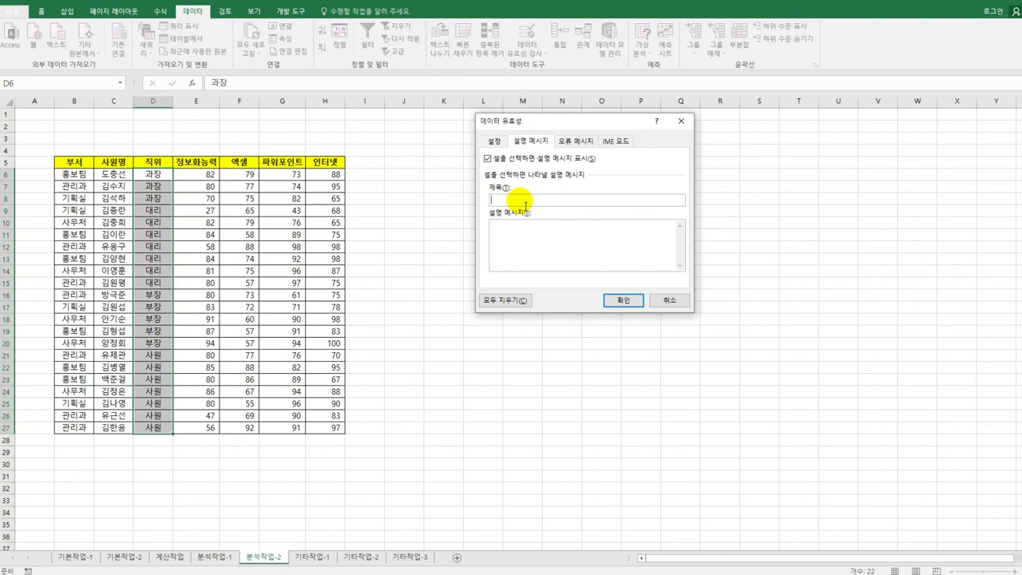
{"action": "type", "text": "직급목록"}
{"action": "left_click", "coordinate": [549, 253]}
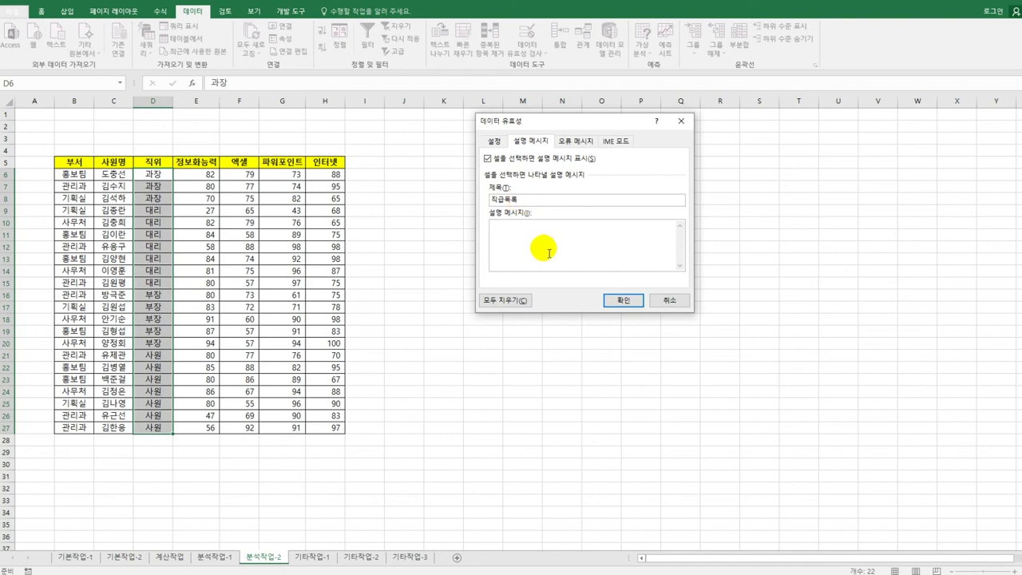
{"action": "type", "text": "사원, 대리, 과장, 부장"}
Add an error message titled 직급 with the text "목록에 있는 값만 입력하세요. 사원, 대리, 과장, 부장" and apply the validation rule.
{"action": "left_click", "coordinate": [576, 141]}
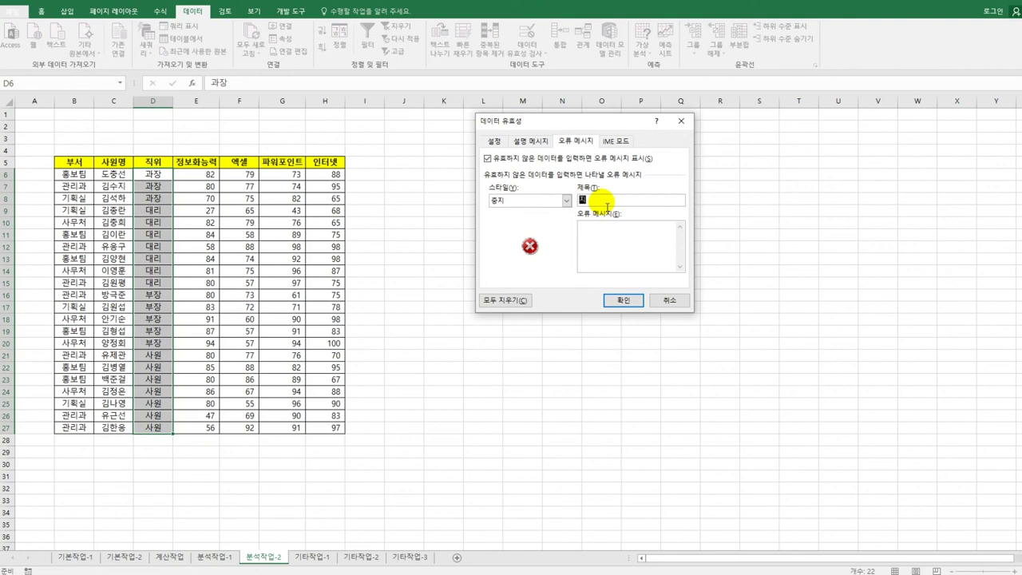
{"action": "type", "text": "직급"}
{"action": "key", "text": "Tab"}
{"action": "type", "text": "목록에 없"}
{"action": "type", "text": "는 값만 입력하세요"}
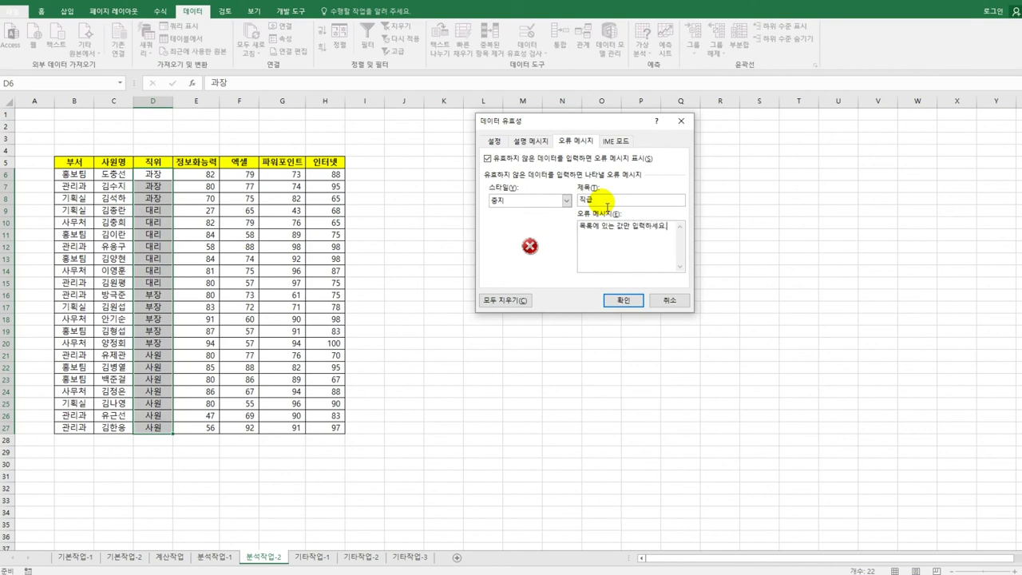
{"action": "type", "text": ". 사원, 대리, 과장, 부장"}
{"action": "left_click", "coordinate": [617, 300]}
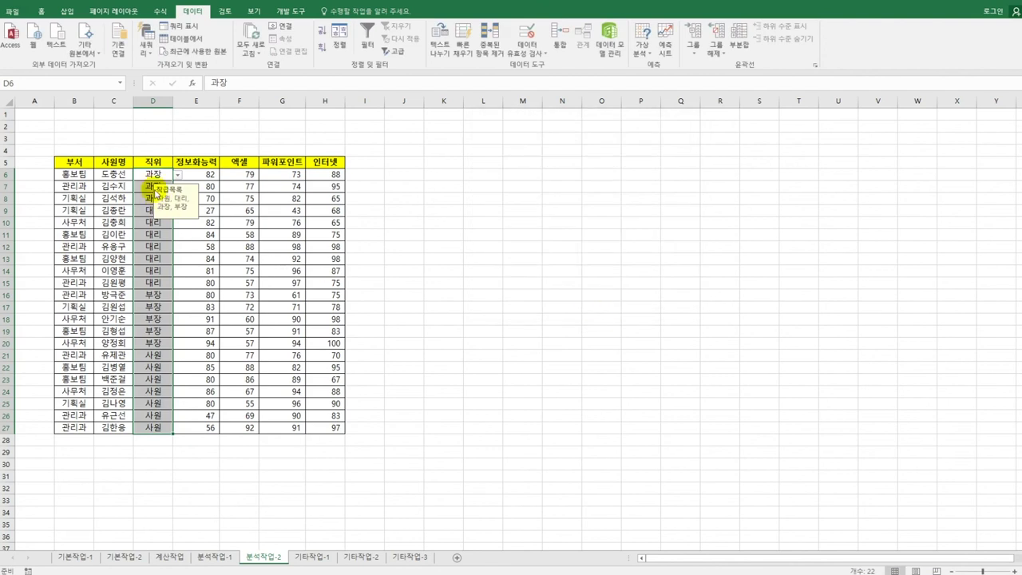
{"action": "left_click", "coordinate": [443, 294]}
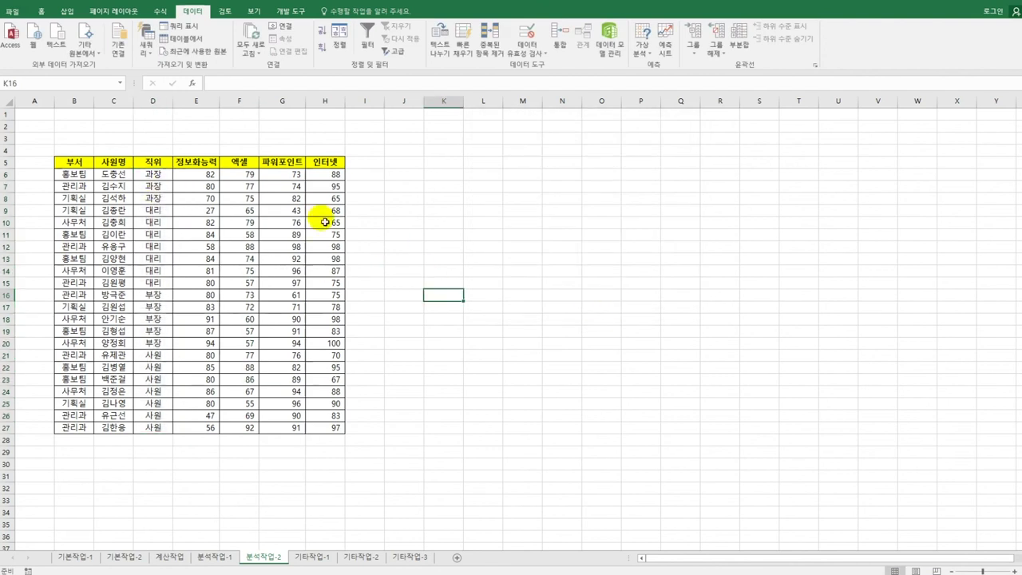
Add an automatic filter to the table and filter the 부서 column to 기획실 and 홍보팀 only.
{"action": "left_click", "coordinate": [202, 164]}
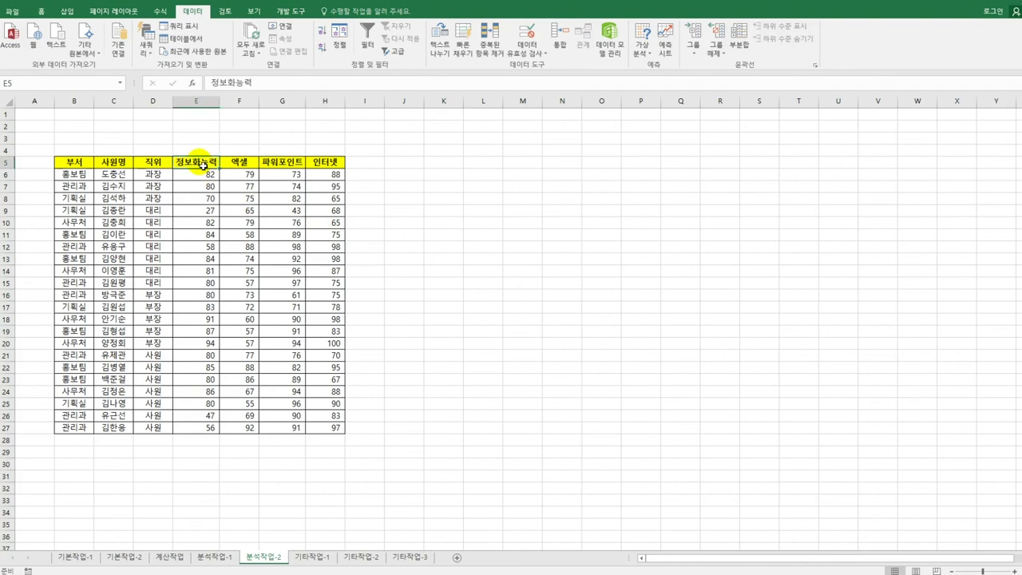
{"action": "left_click", "coordinate": [366, 36]}
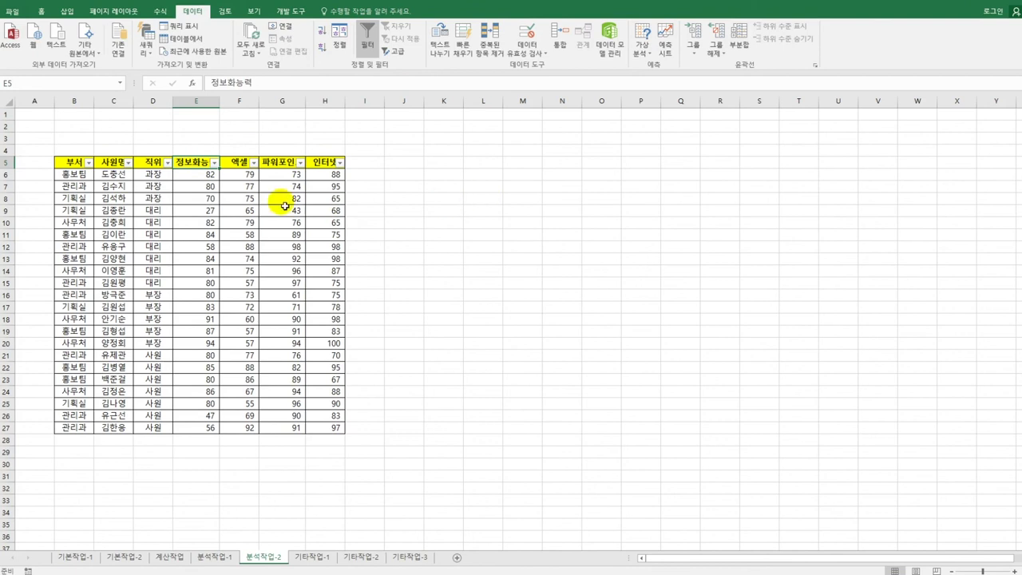
{"action": "left_click", "coordinate": [71, 167]}
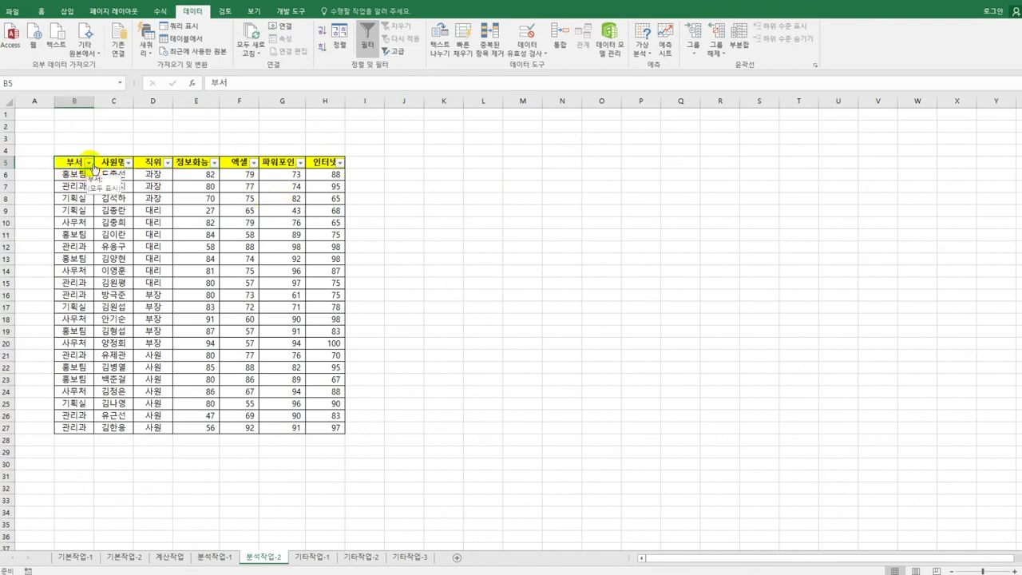
{"action": "left_click", "coordinate": [89, 162]}
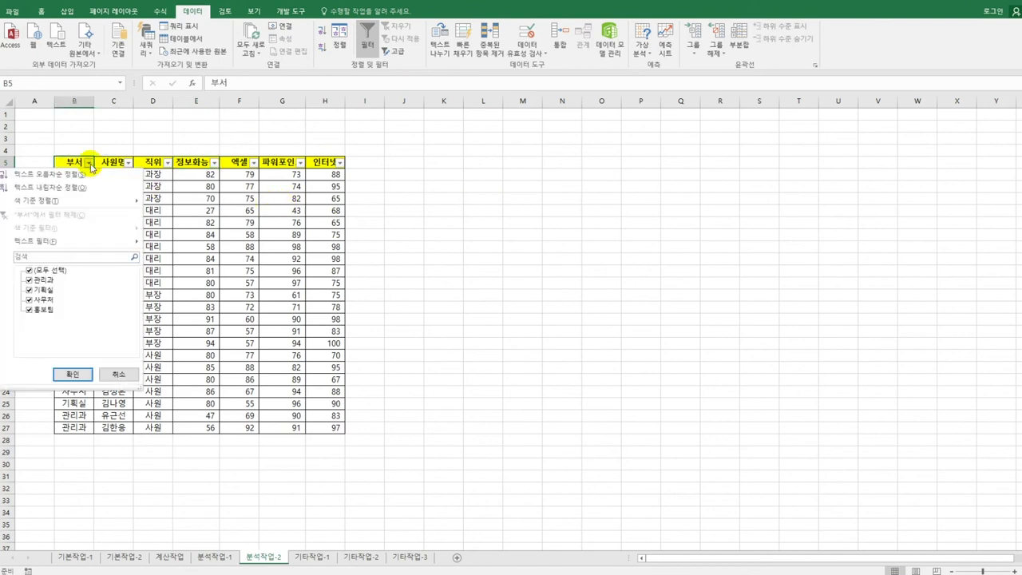
{"action": "left_click", "coordinate": [44, 291]}
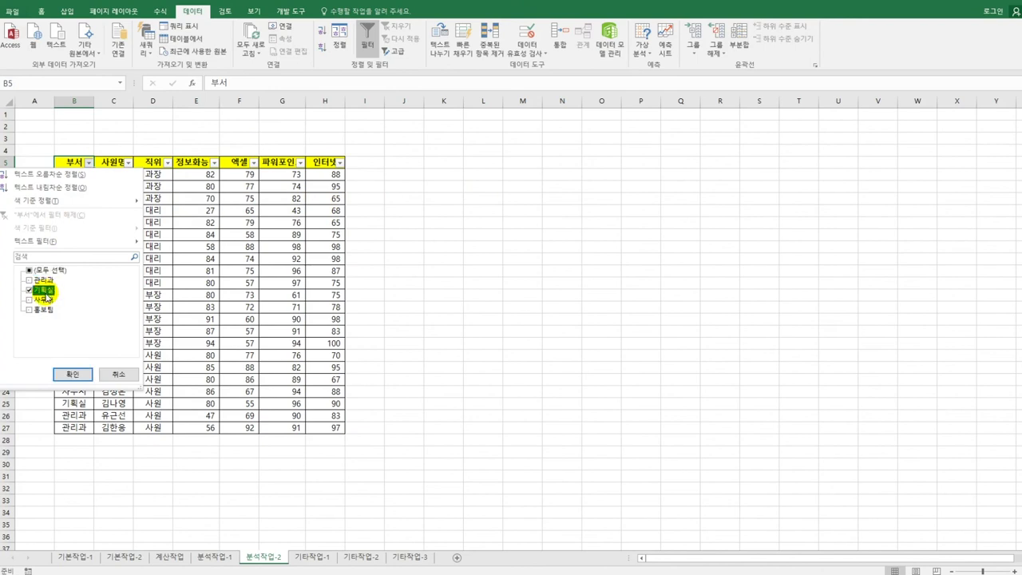
{"action": "left_click", "coordinate": [43, 310]}
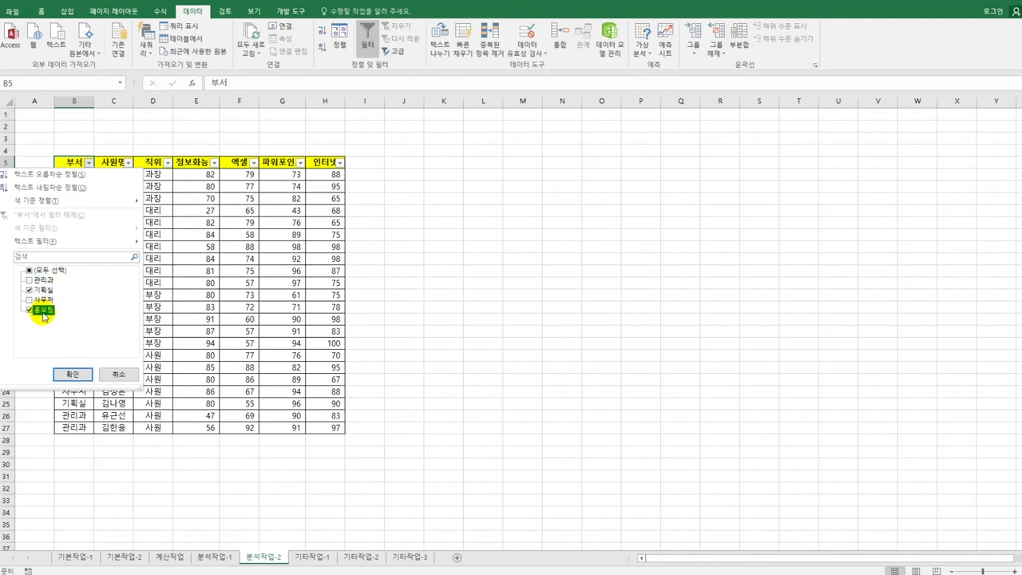
{"action": "left_click", "coordinate": [72, 375]}
{"action": "left_click", "coordinate": [386, 321]}
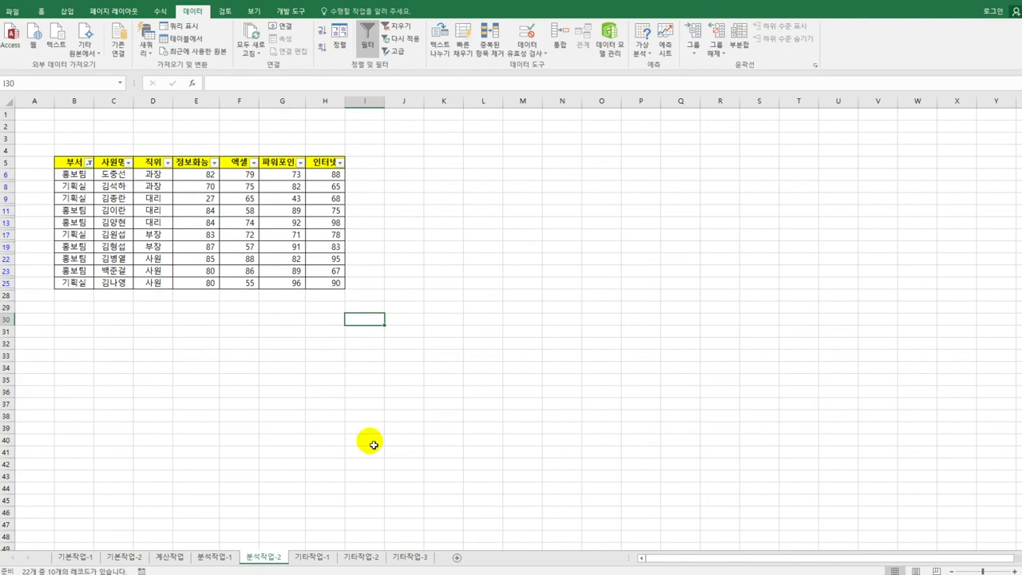
Switch the rows and columns of the chart on the 기타작업-1 sheet.
{"action": "left_click", "coordinate": [323, 557]}
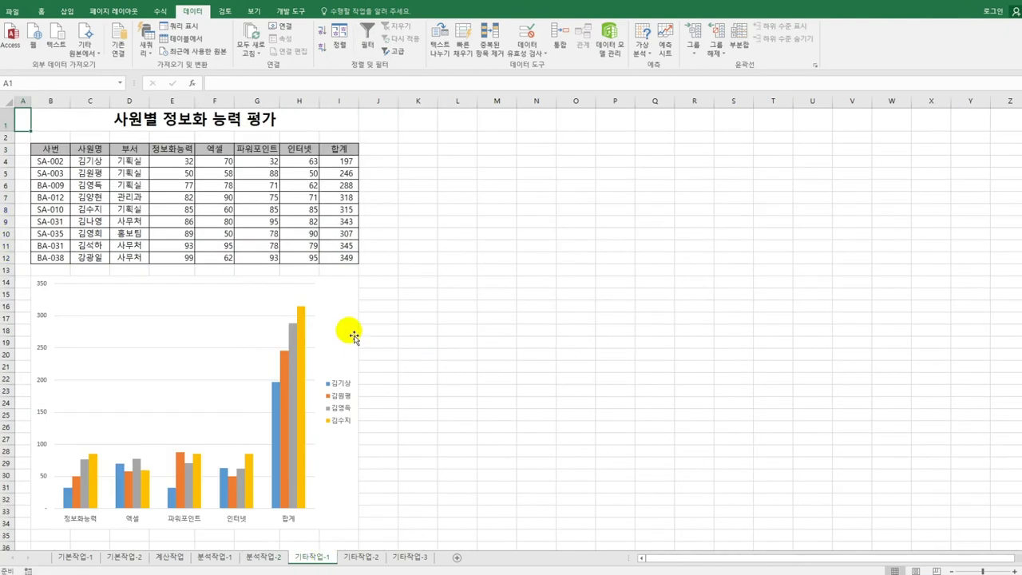
{"action": "left_click", "coordinate": [353, 335]}
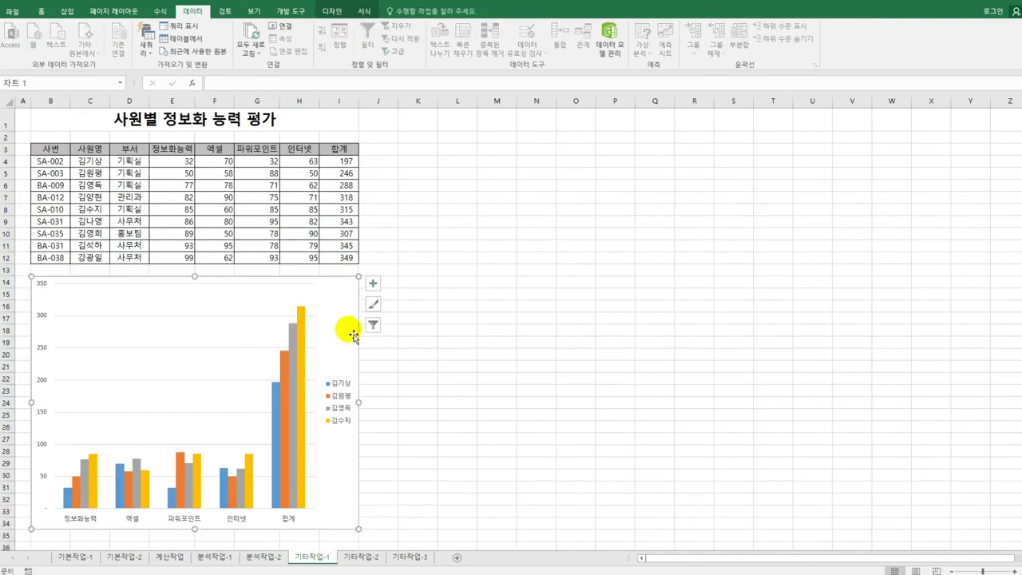
{"action": "left_click", "coordinate": [332, 11]}
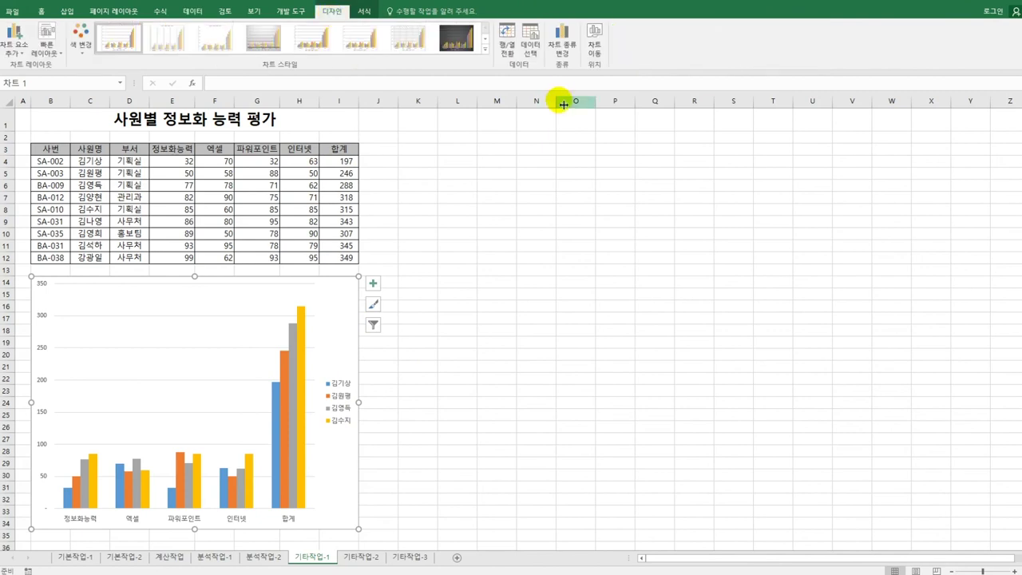
{"action": "left_click", "coordinate": [508, 51]}
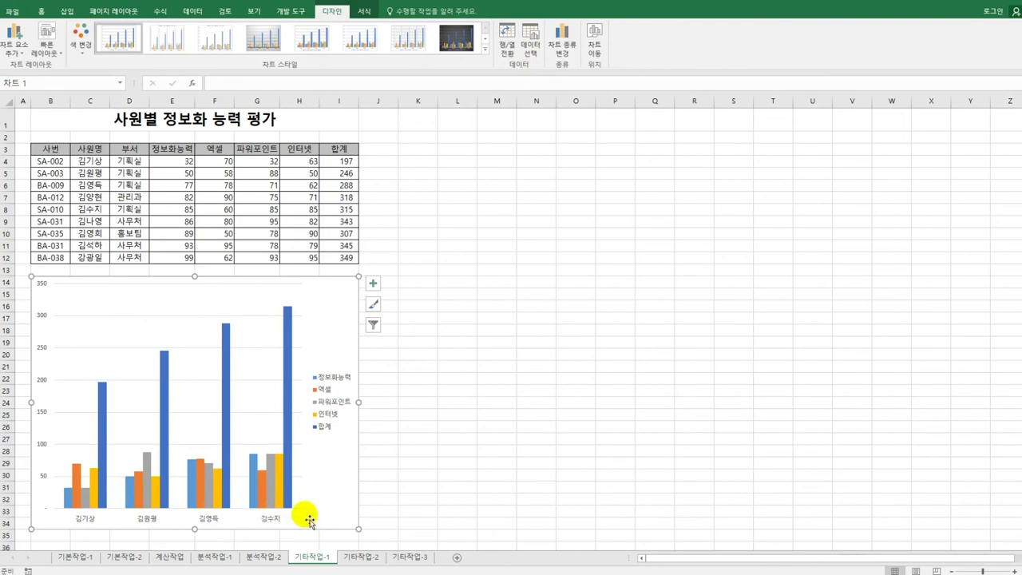
Delete the 정보화능력 series from the chart.
{"action": "left_click", "coordinate": [130, 491]}
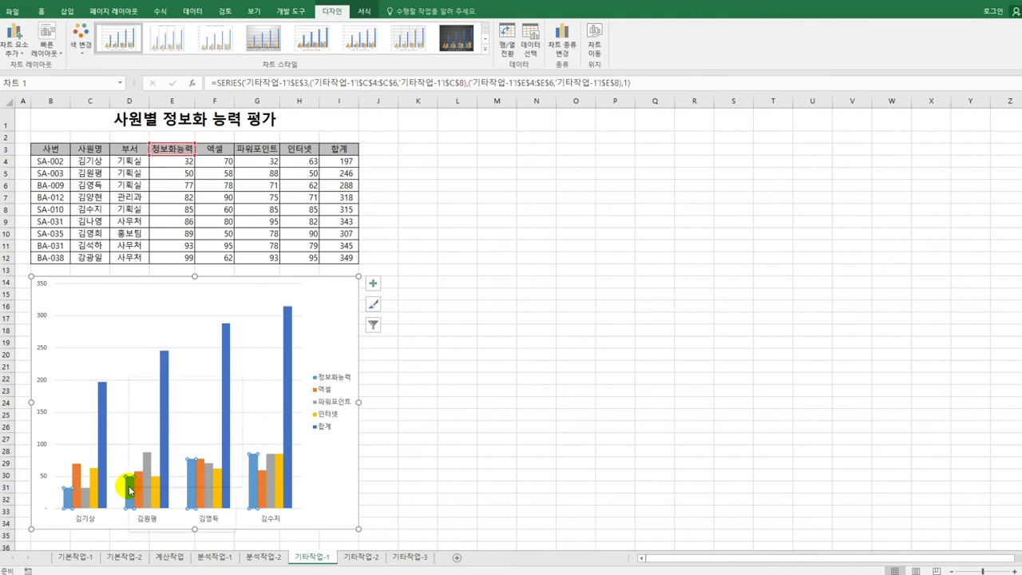
{"action": "right_click", "coordinate": [130, 488]}
{"action": "left_click", "coordinate": [160, 384]}
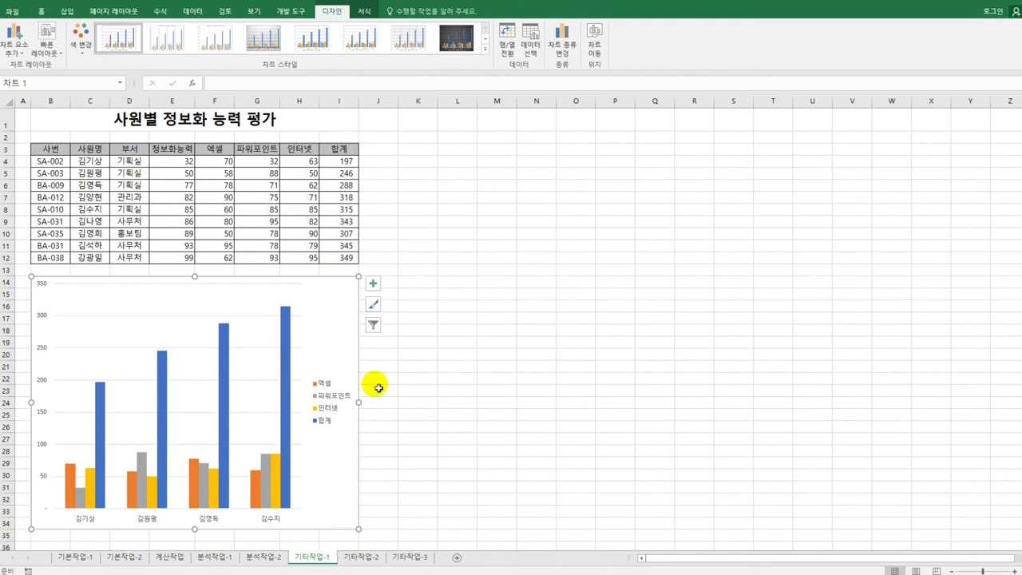
Change the 합계 series to a line with markers (표식이 있는 꺾은선형) plotted on the secondary axis.
{"action": "left_click", "coordinate": [289, 336]}
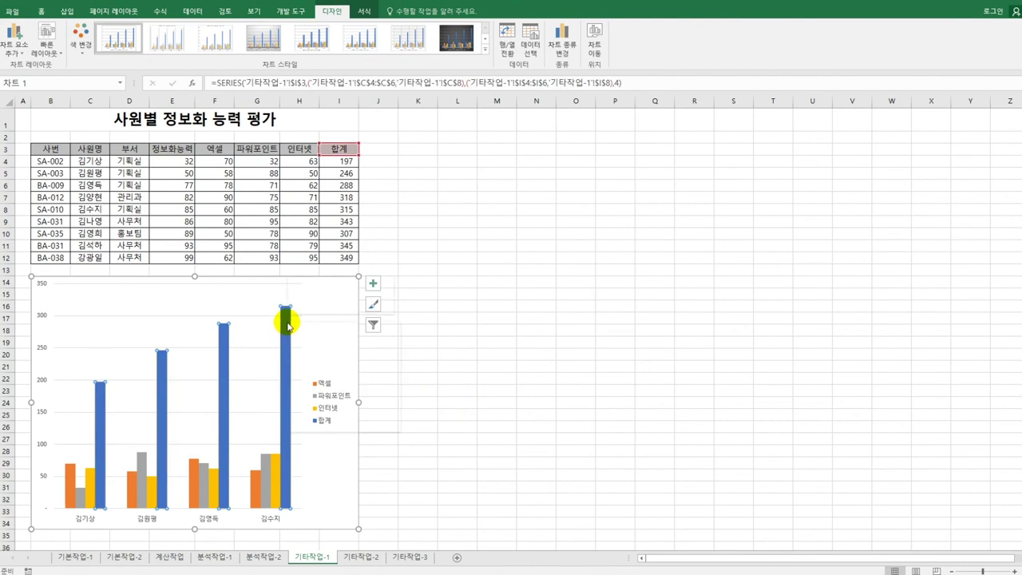
{"action": "right_click", "coordinate": [289, 337]}
{"action": "left_click", "coordinate": [332, 356]}
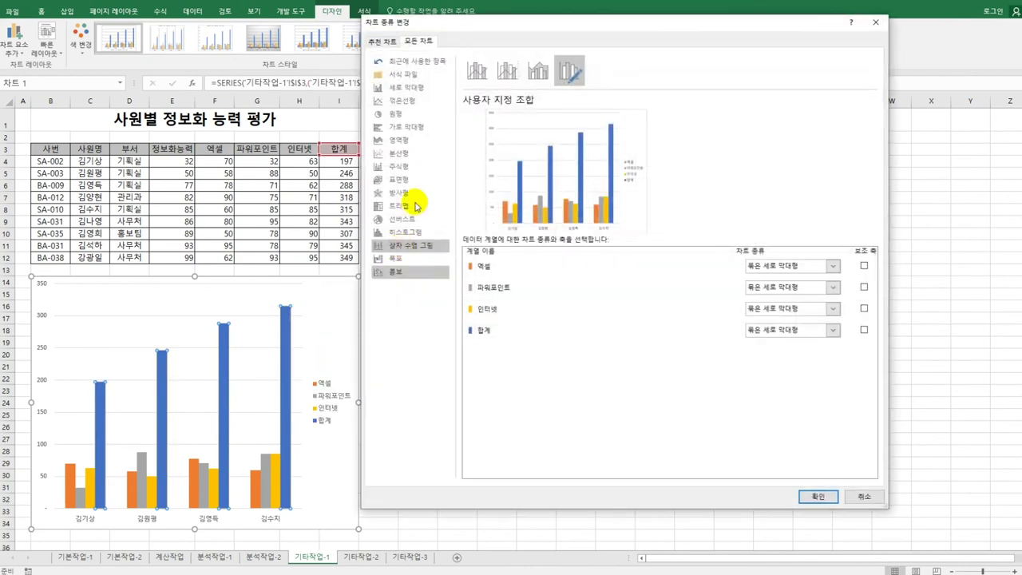
{"action": "left_click", "coordinate": [492, 329]}
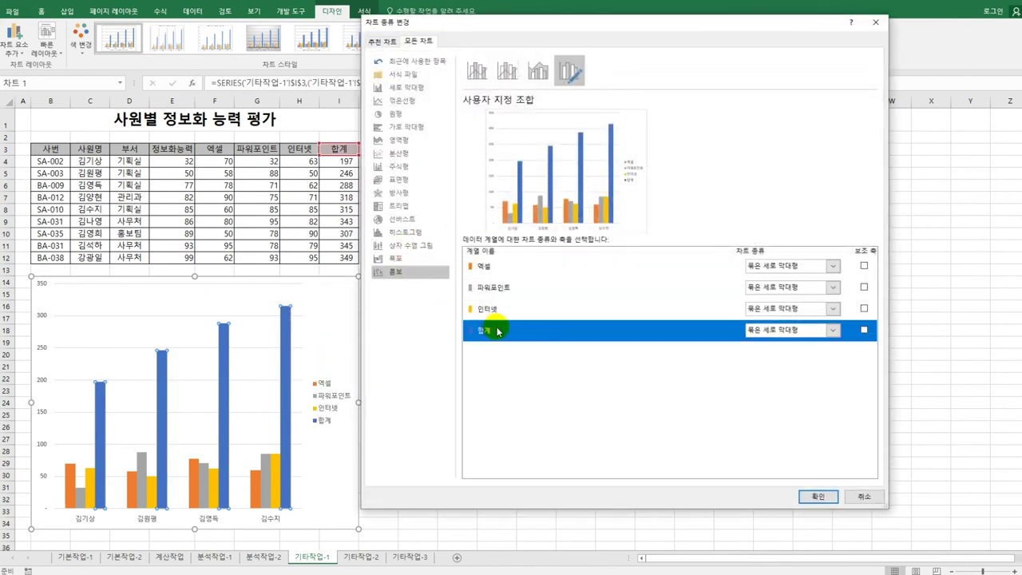
{"action": "left_click", "coordinate": [833, 330]}
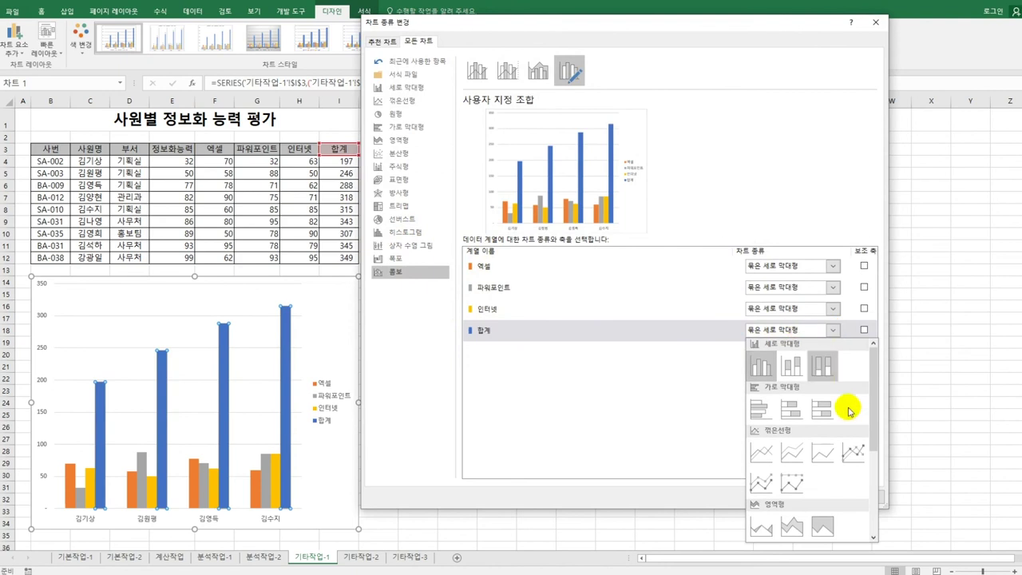
{"action": "left_click", "coordinate": [851, 453]}
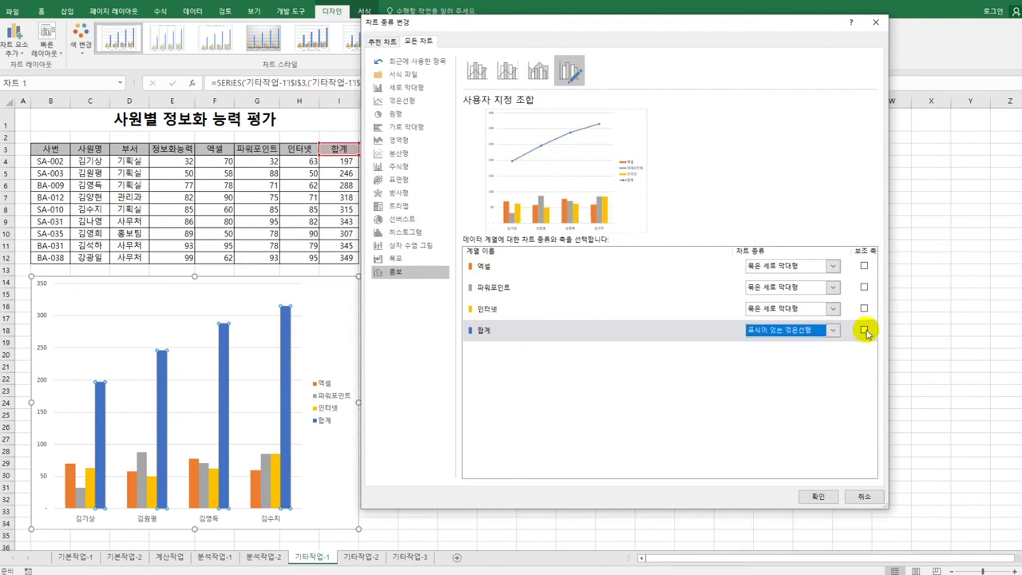
{"action": "left_click", "coordinate": [865, 329]}
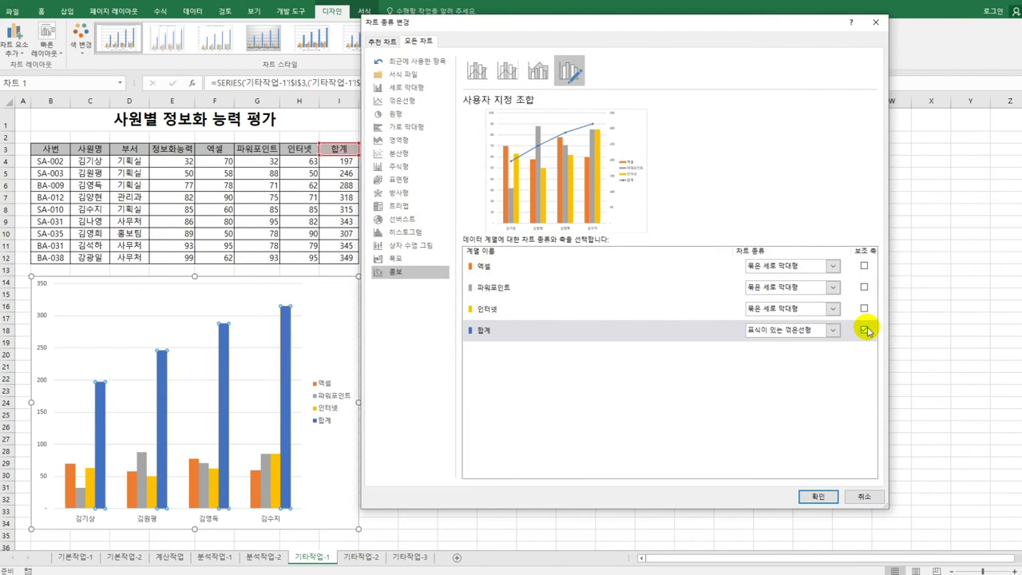
{"action": "left_click", "coordinate": [813, 495]}
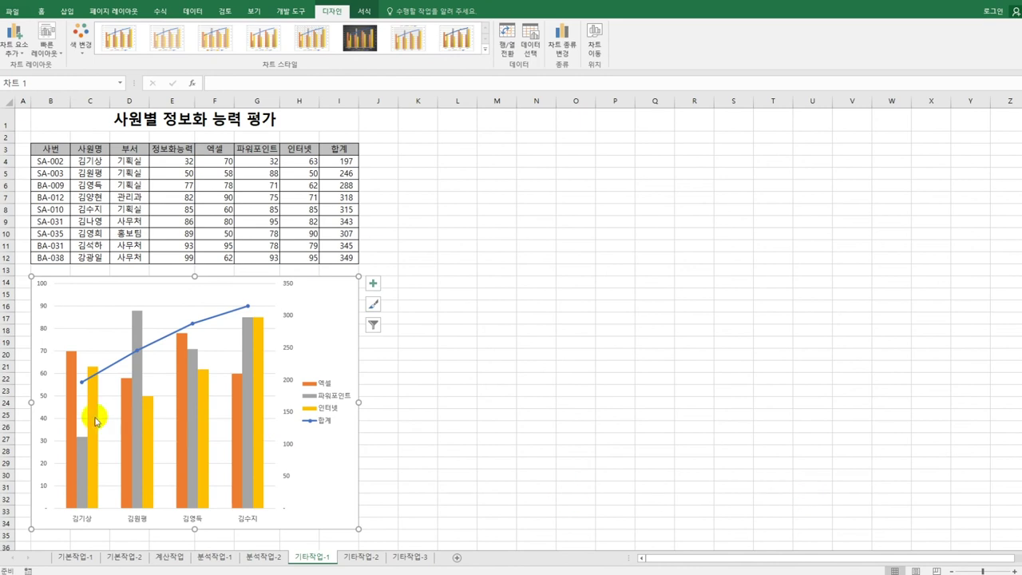
Add a linear (선형) trendline to the 엑셀 series.
{"action": "left_click", "coordinate": [71, 400]}
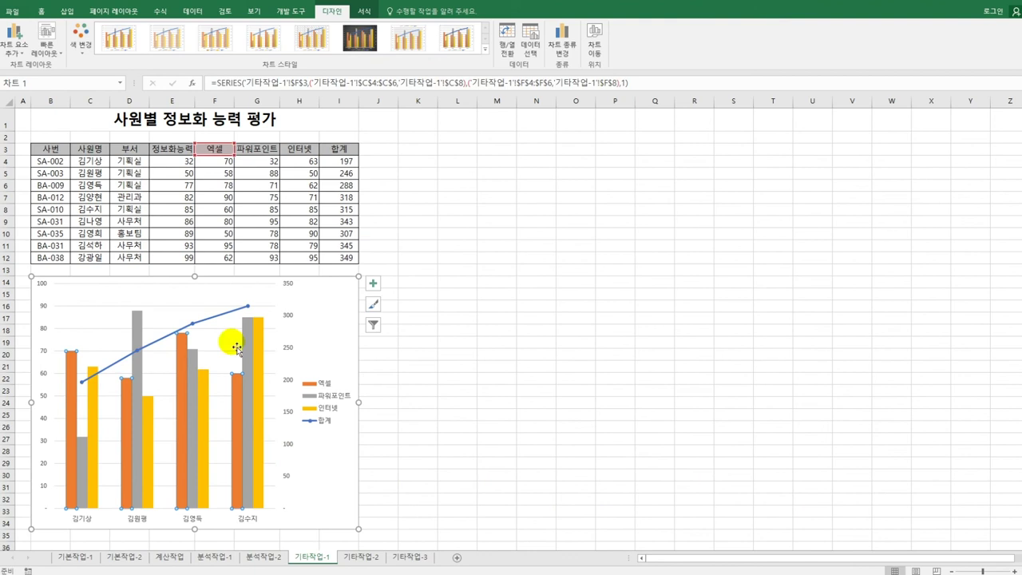
{"action": "left_click", "coordinate": [373, 284]}
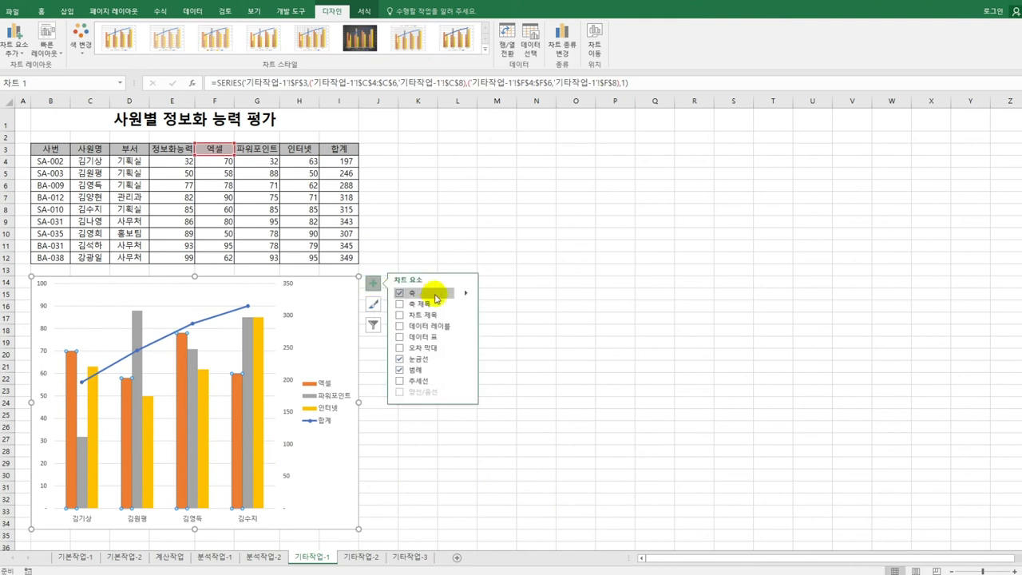
{"action": "left_click", "coordinate": [467, 381]}
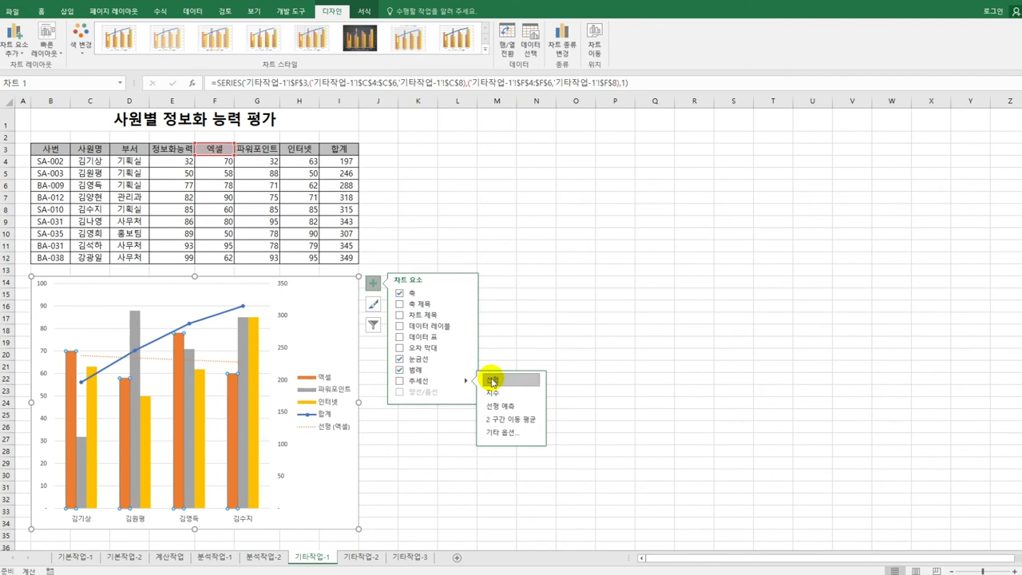
{"action": "left_click", "coordinate": [493, 381]}
Add a chart title reading 기획실 정보화 평가.
{"action": "left_click", "coordinate": [443, 316]}
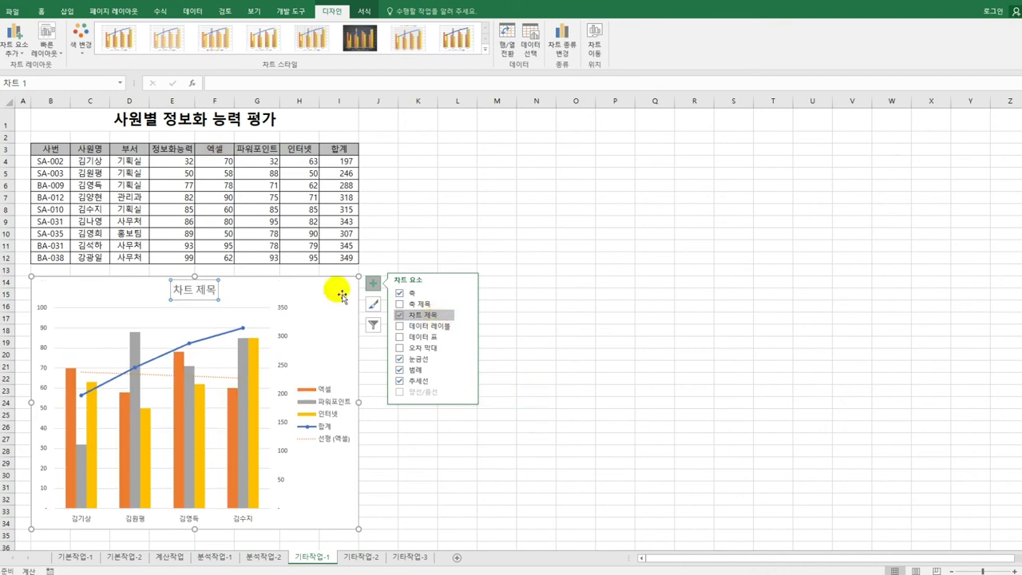
{"action": "left_click_drag", "start_coordinate": [173, 289], "coordinate": [209, 294]}
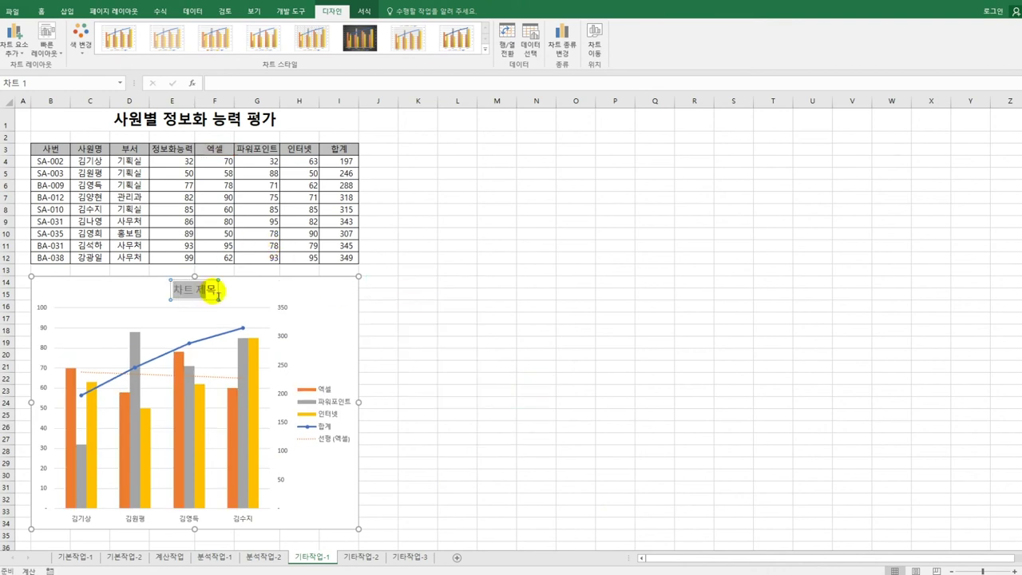
{"action": "type", "text": "기"}
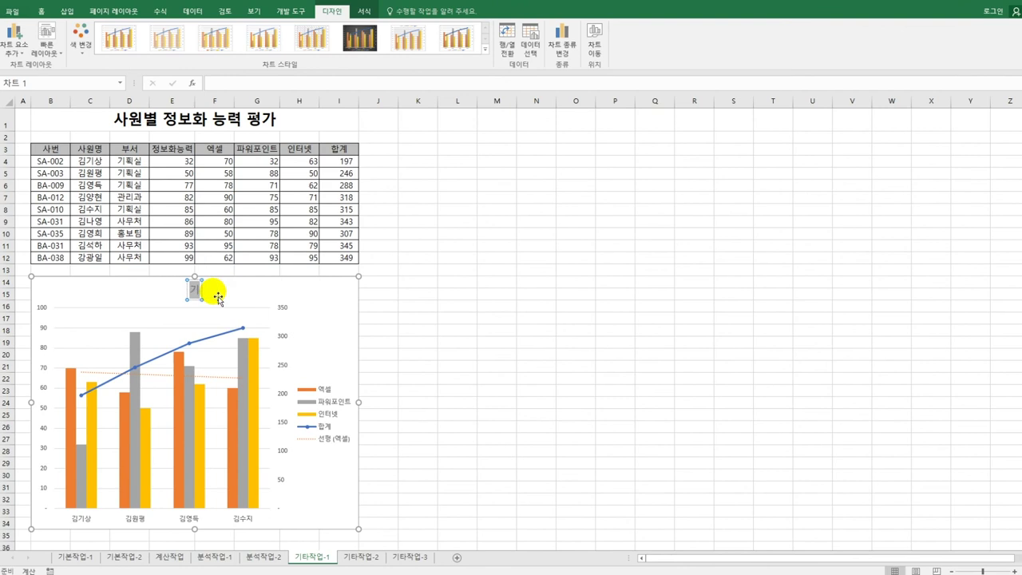
{"action": "type", "text": "획실"}
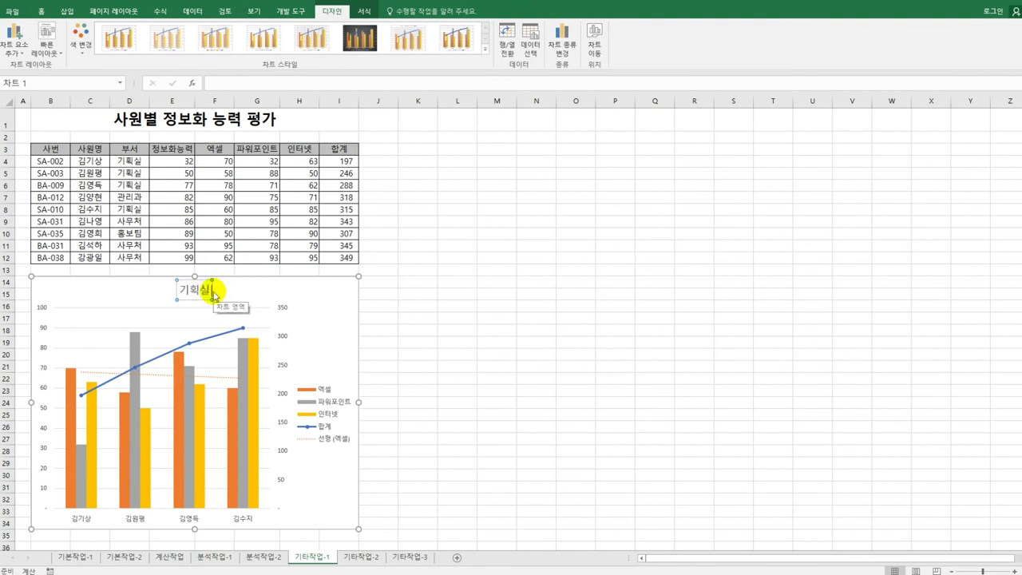
{"action": "type", "text": " 정보화 평ㄱㅏ"}
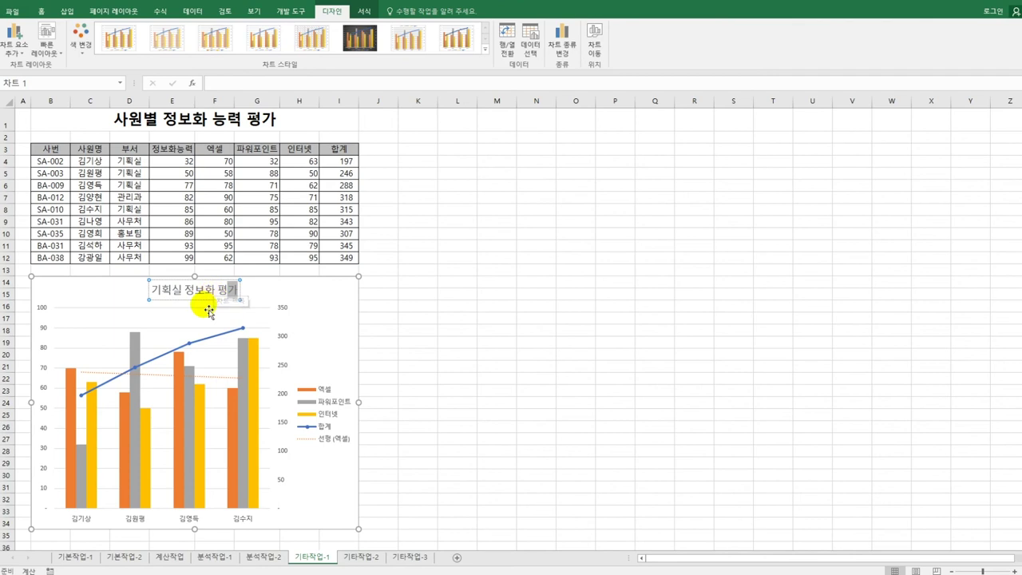
Set the chart title's font size to 15.
{"action": "left_click", "coordinate": [207, 304]}
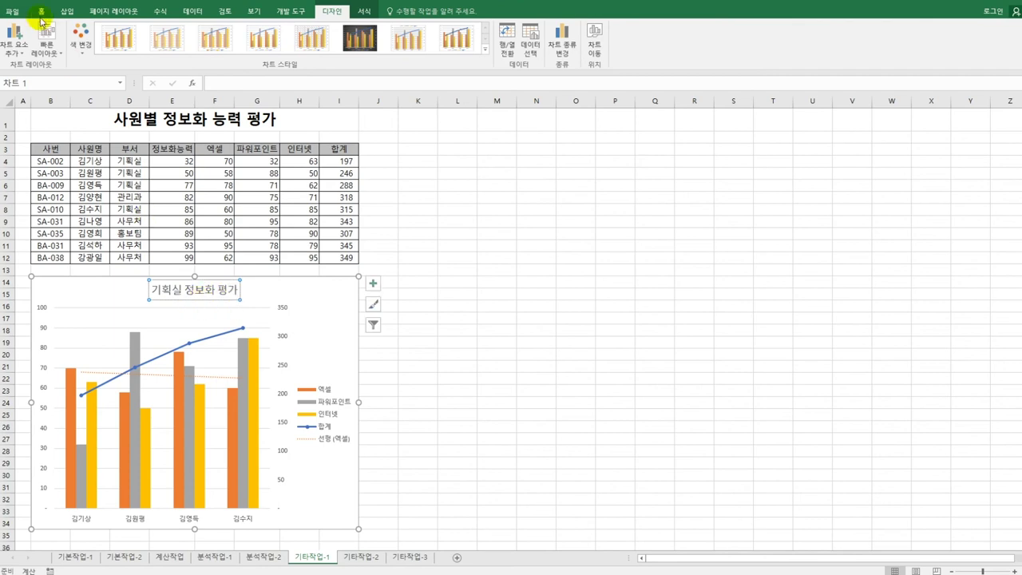
{"action": "left_click", "coordinate": [40, 11]}
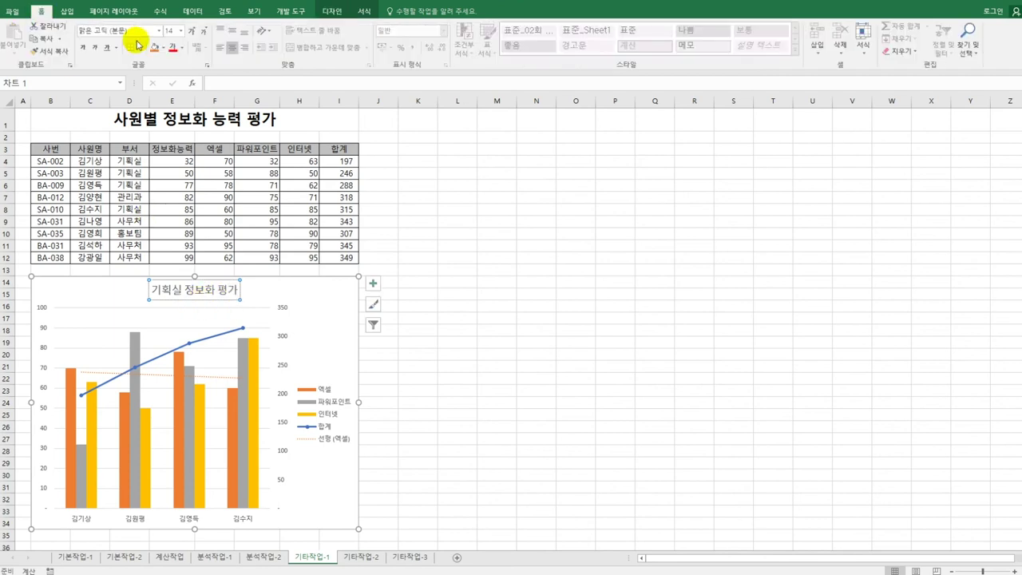
{"action": "left_click", "coordinate": [170, 30]}
{"action": "type", "text": "15"}
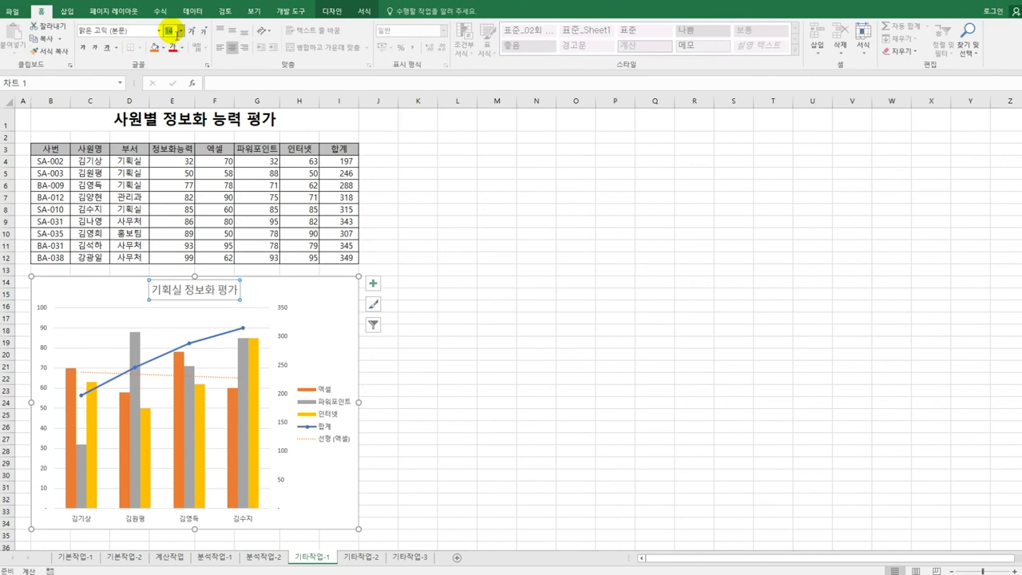
{"action": "key", "text": "Return"}
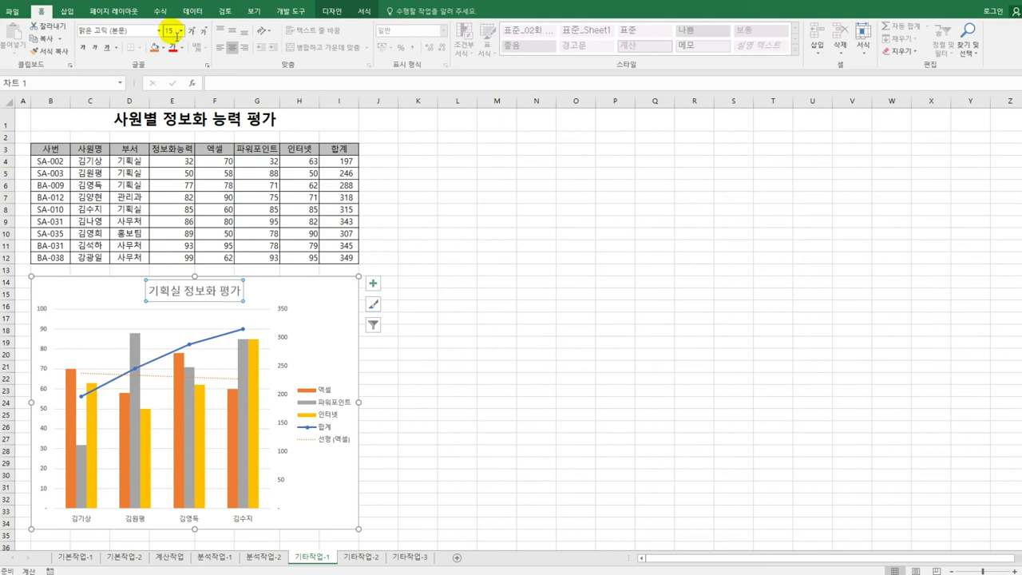
Draw a pentagon block arrow (오각형) about 6.2 cm wide and 1.1 cm high over the chart title.
{"action": "left_click", "coordinate": [320, 305]}
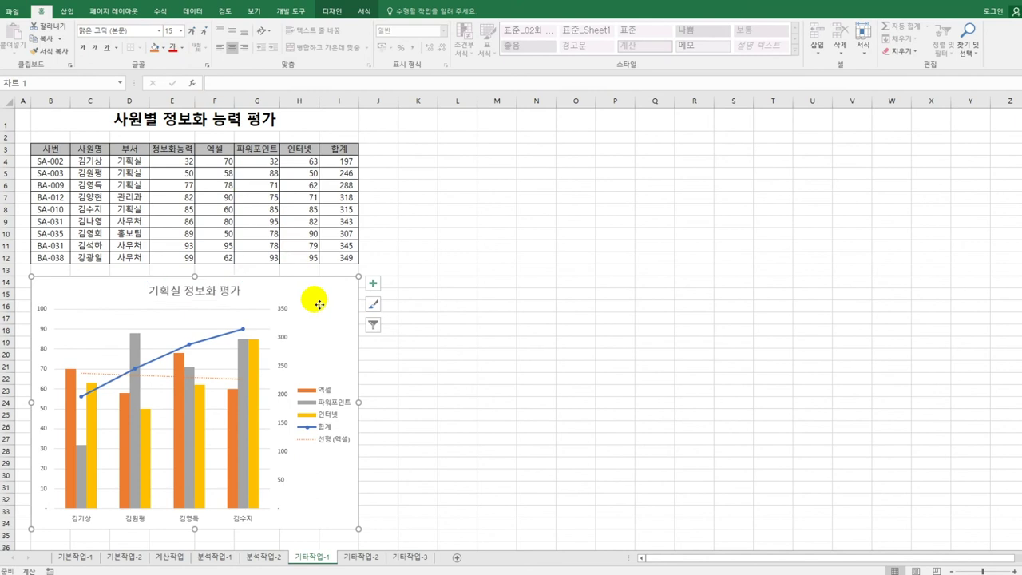
{"action": "left_click", "coordinate": [363, 11]}
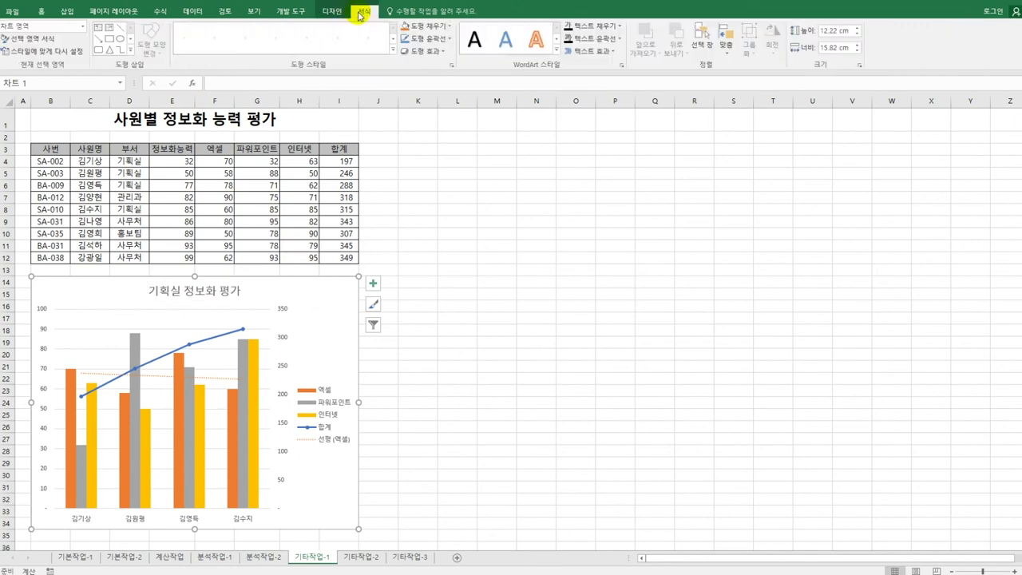
{"action": "left_click", "coordinate": [130, 52]}
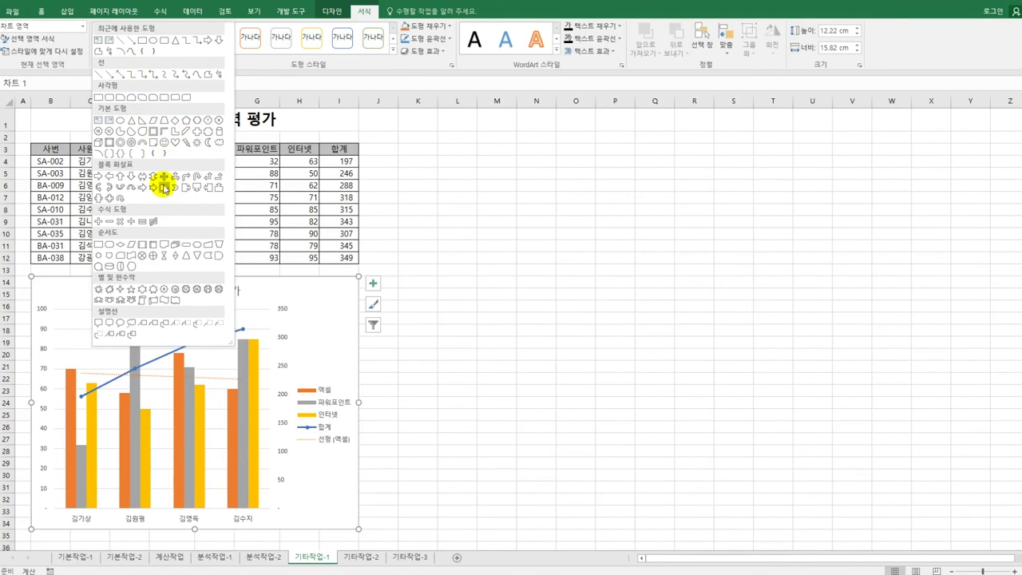
{"action": "left_click", "coordinate": [164, 188]}
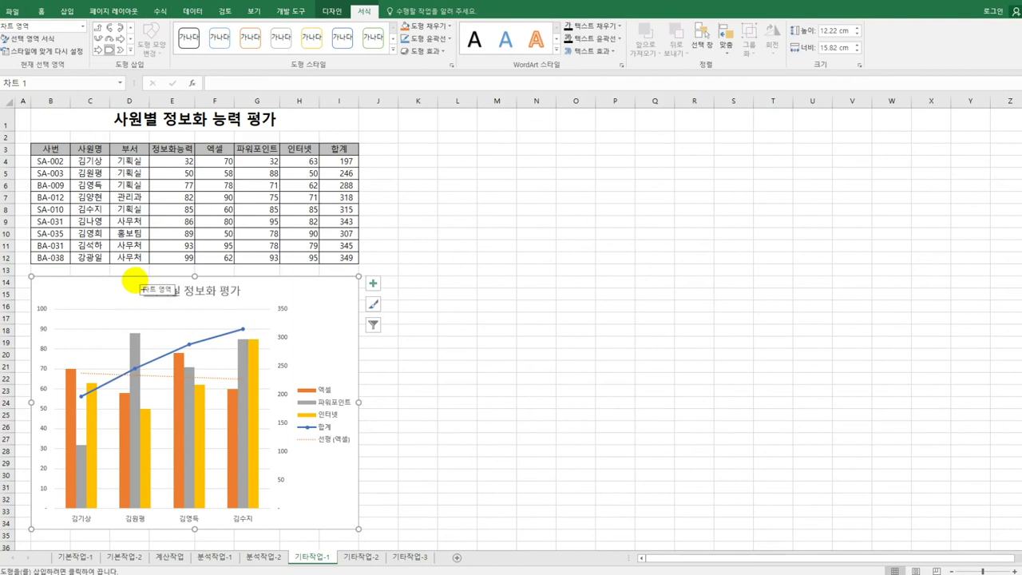
{"action": "left_click_drag", "start_coordinate": [134, 281], "coordinate": [264, 304]}
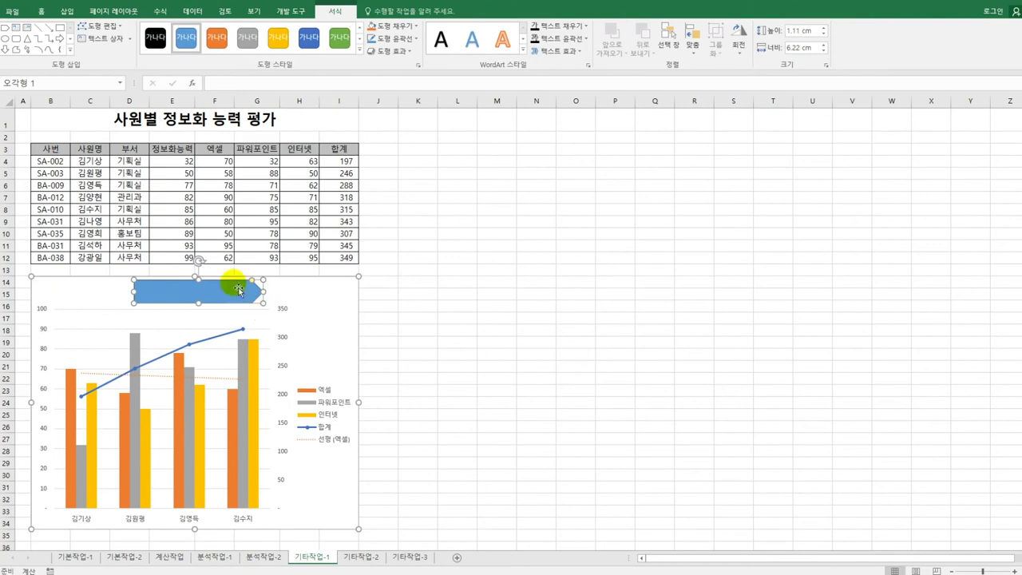
Set the pentagon shape over the chart title to no fill (채우기 없음) and deselect the chart.
{"action": "left_click", "coordinate": [209, 299]}
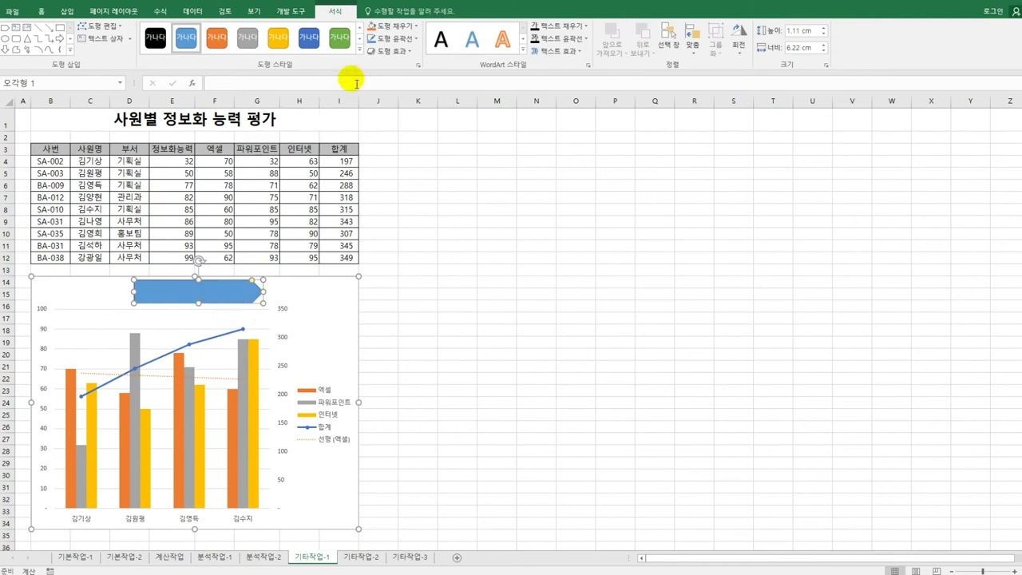
{"action": "left_click", "coordinate": [393, 26]}
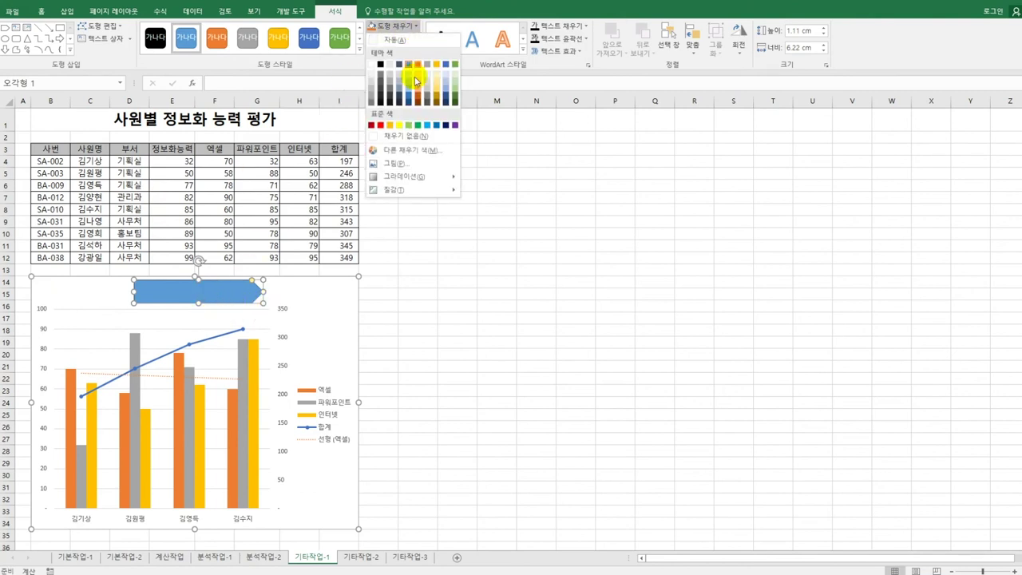
{"action": "left_click", "coordinate": [408, 136]}
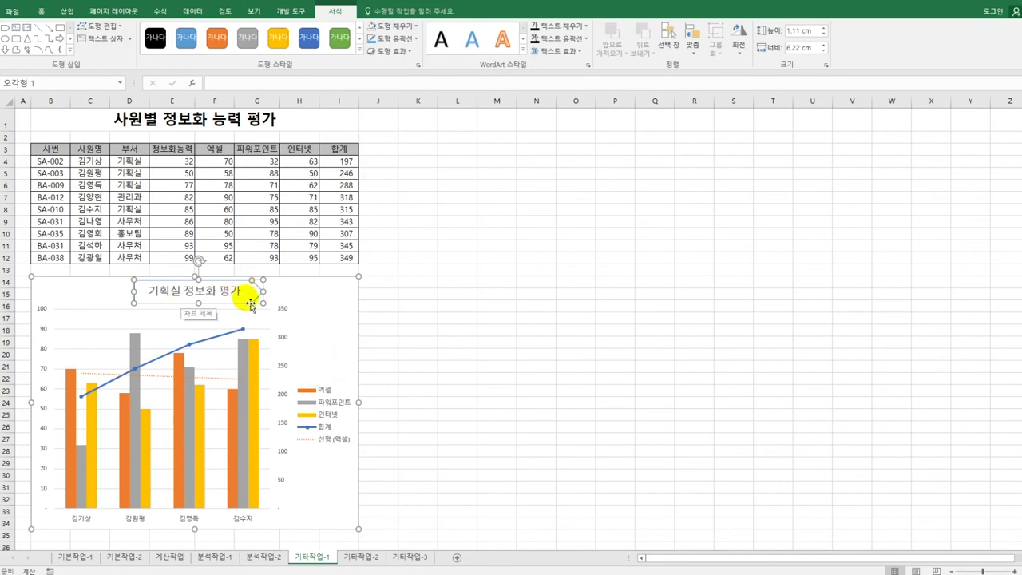
{"action": "left_click", "coordinate": [420, 353]}
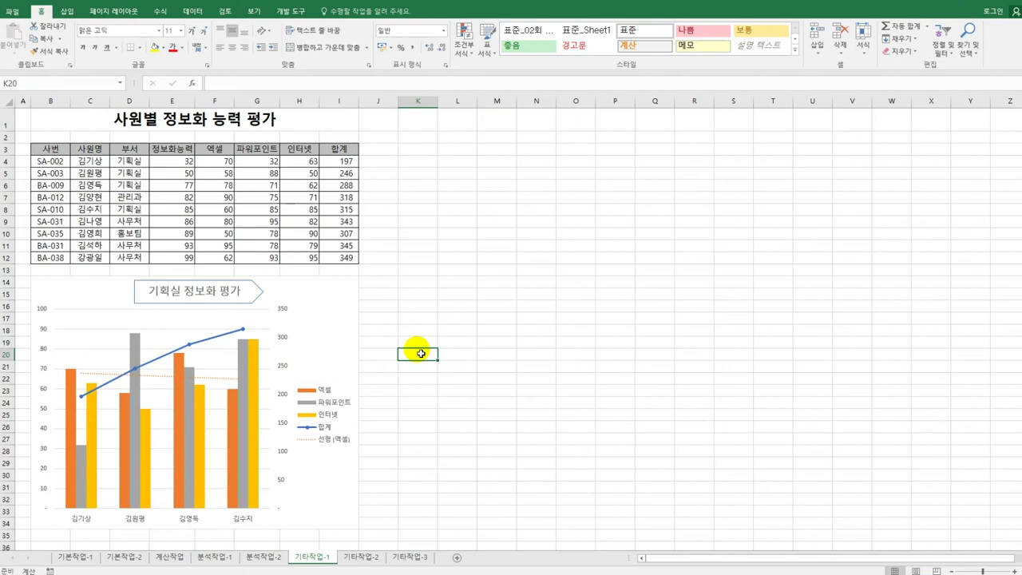
Open the 기타작업-2 sheet and start recording a macro named 서식적용.
{"action": "left_click", "coordinate": [360, 557]}
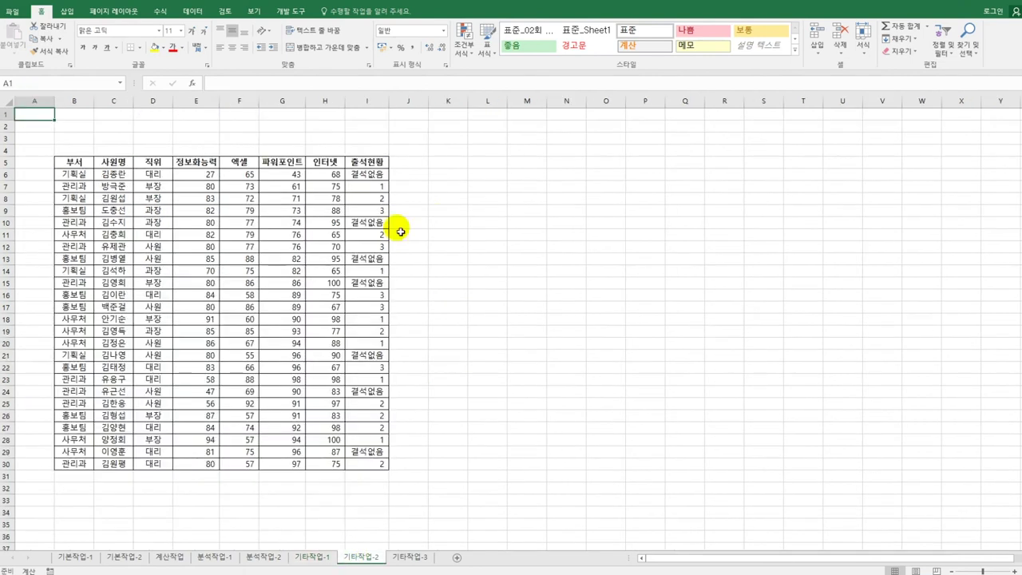
{"action": "left_click", "coordinate": [441, 221]}
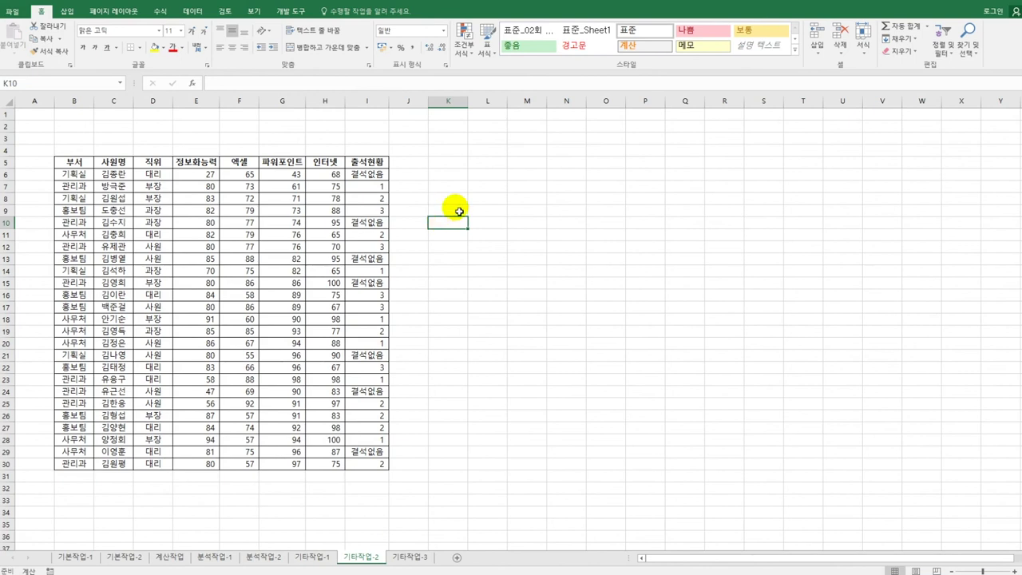
{"action": "left_click", "coordinate": [459, 209]}
{"action": "left_click", "coordinate": [292, 11]}
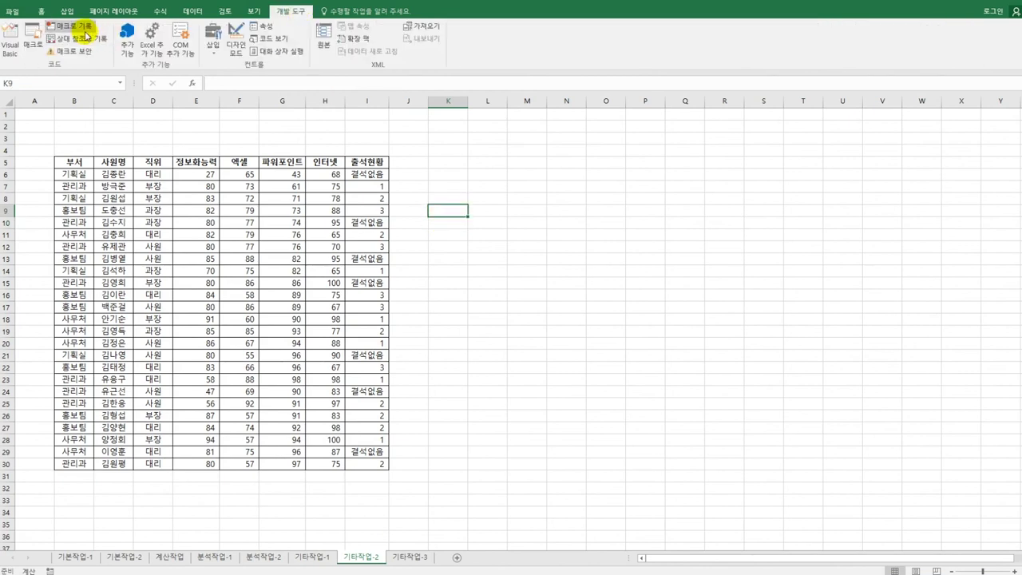
{"action": "left_click", "coordinate": [74, 27]}
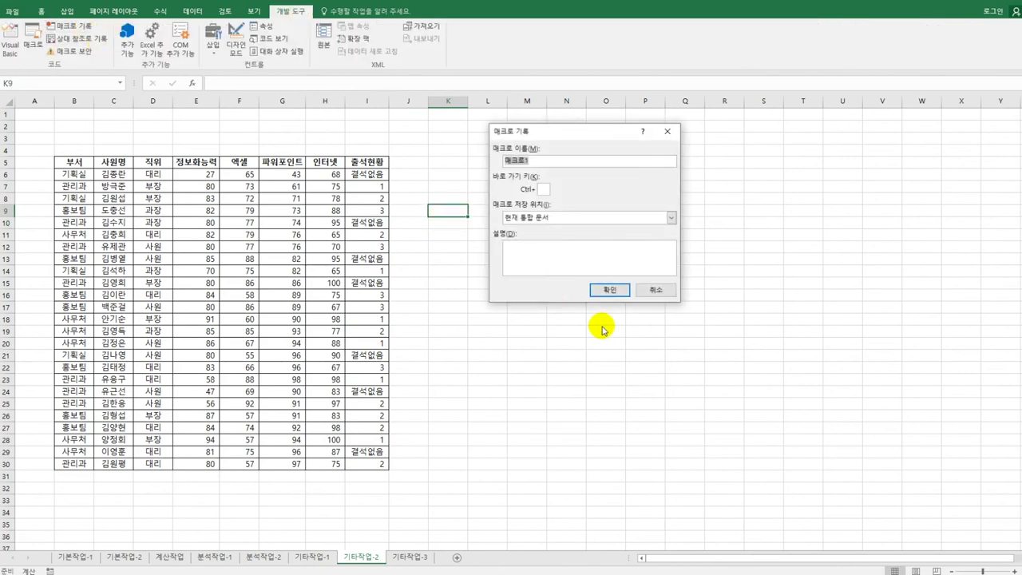
{"action": "type", "text": "서식적ㅇ"}
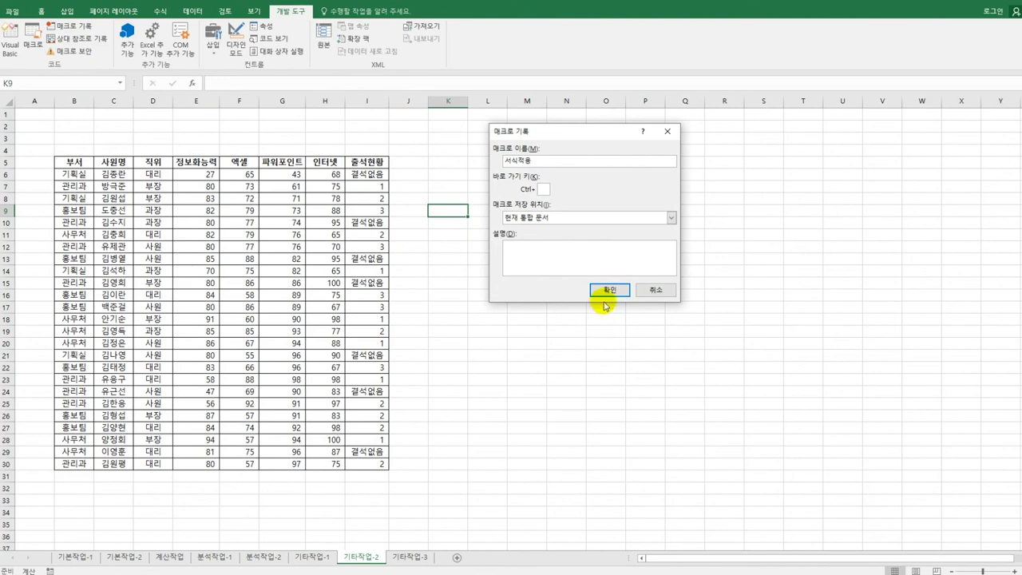
{"action": "left_click", "coordinate": [609, 290]}
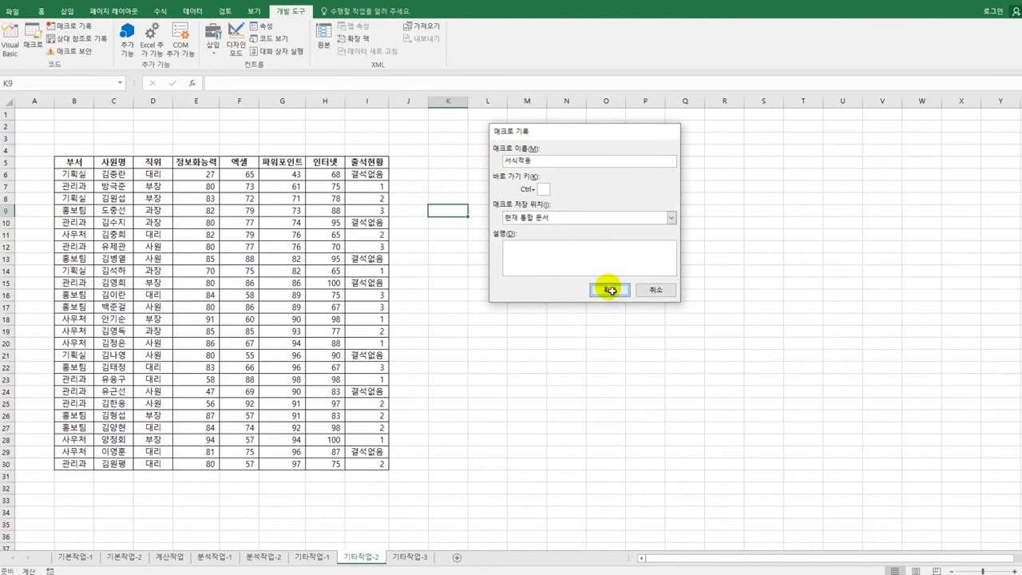
Apply the custom number format [빨강][<=60]0;[파랑][>=90]0;0 to the score cells E6:H30.
{"action": "left_click", "coordinate": [209, 175]}
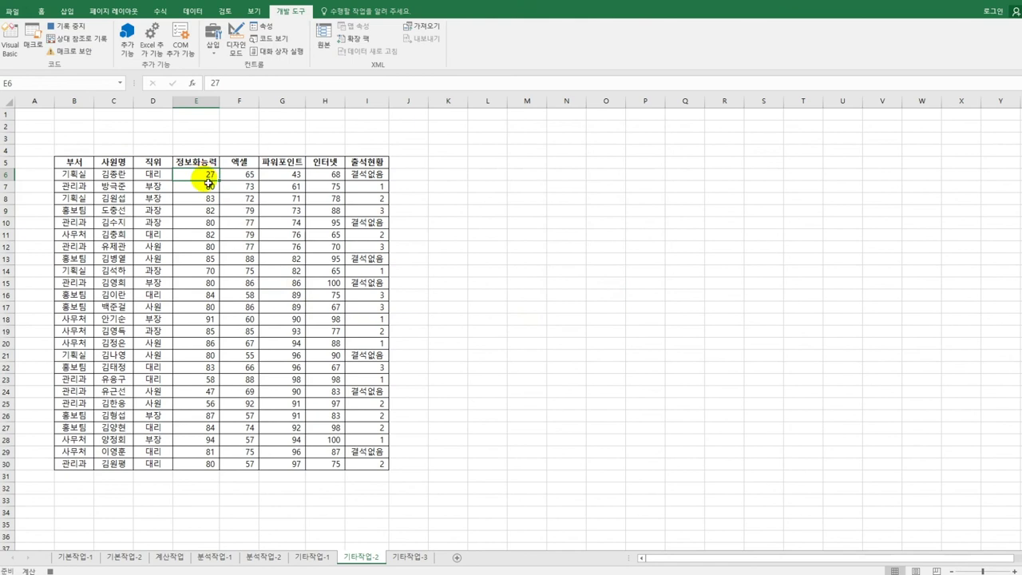
{"action": "left_click_drag", "start_coordinate": [210, 176], "coordinate": [328, 471]}
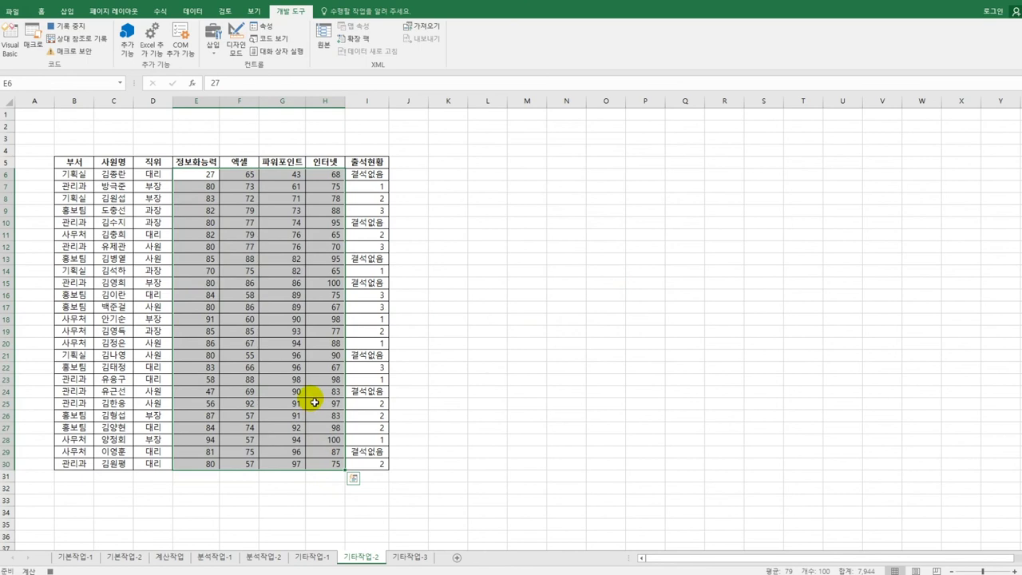
{"action": "right_click", "coordinate": [323, 225]}
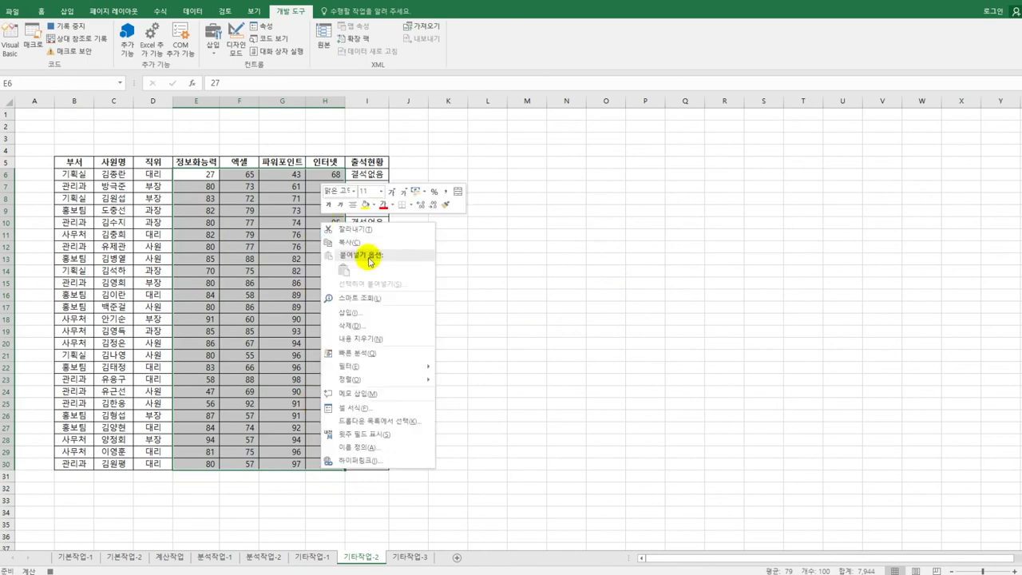
{"action": "left_click", "coordinate": [379, 412]}
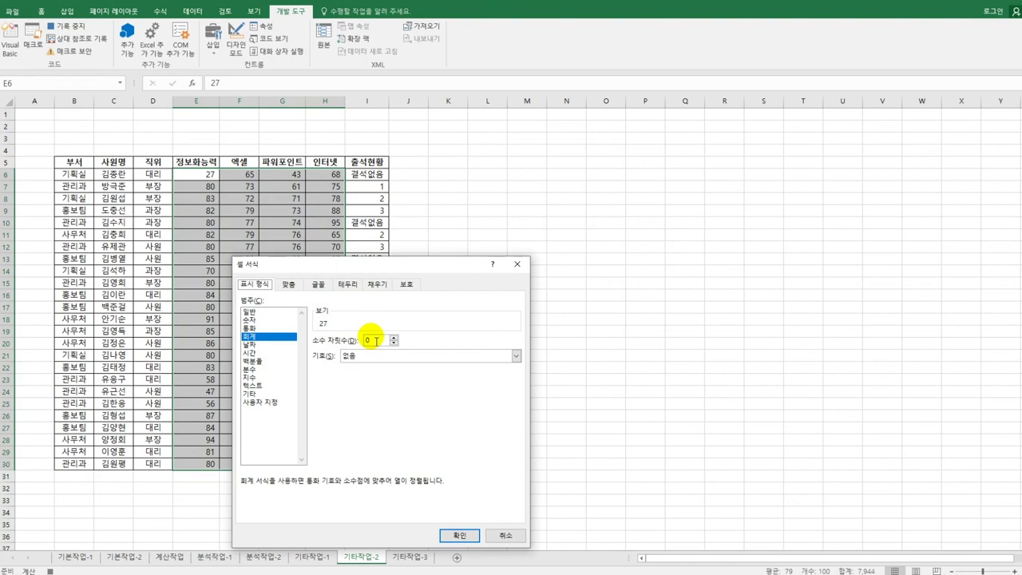
{"action": "left_click_drag", "start_coordinate": [399, 271], "coordinate": [570, 135]}
{"action": "left_click", "coordinate": [435, 267]}
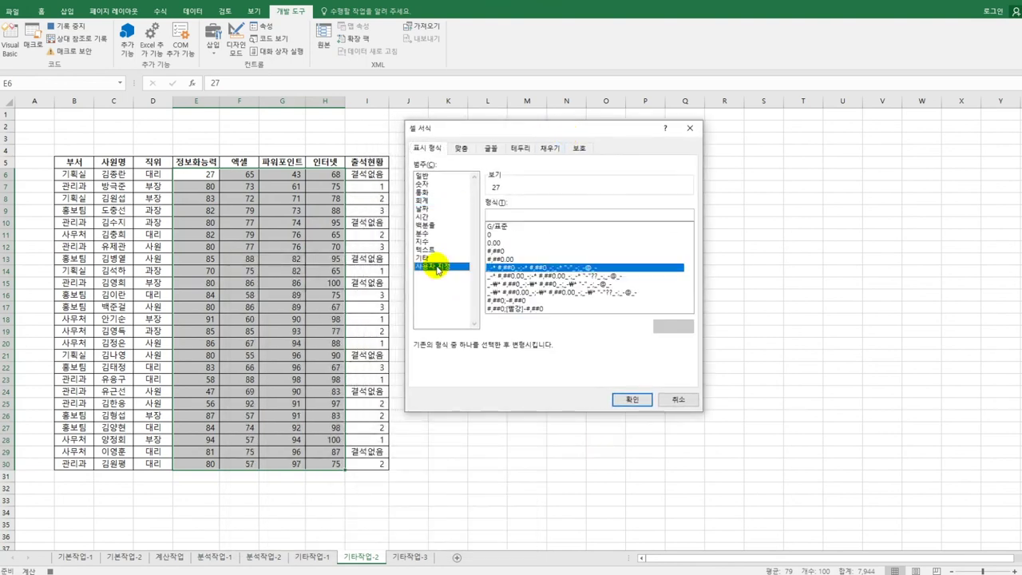
{"action": "left_click_drag", "start_coordinate": [611, 214], "coordinate": [476, 218]}
{"action": "type", "text": "["}
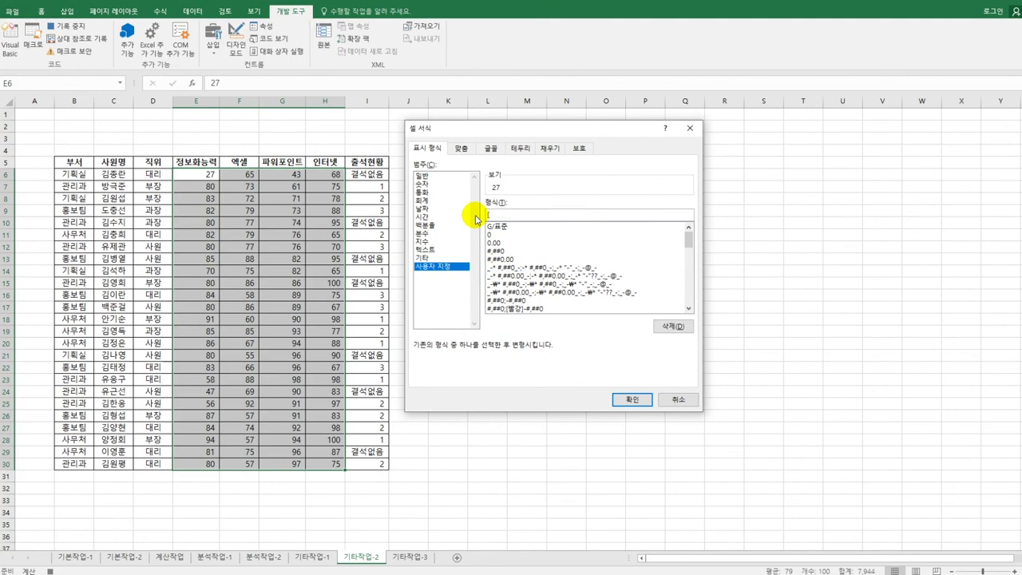
{"action": "type", "text": "빨강]"}
{"action": "type", "text": "[파랑][>=90]0;0"}
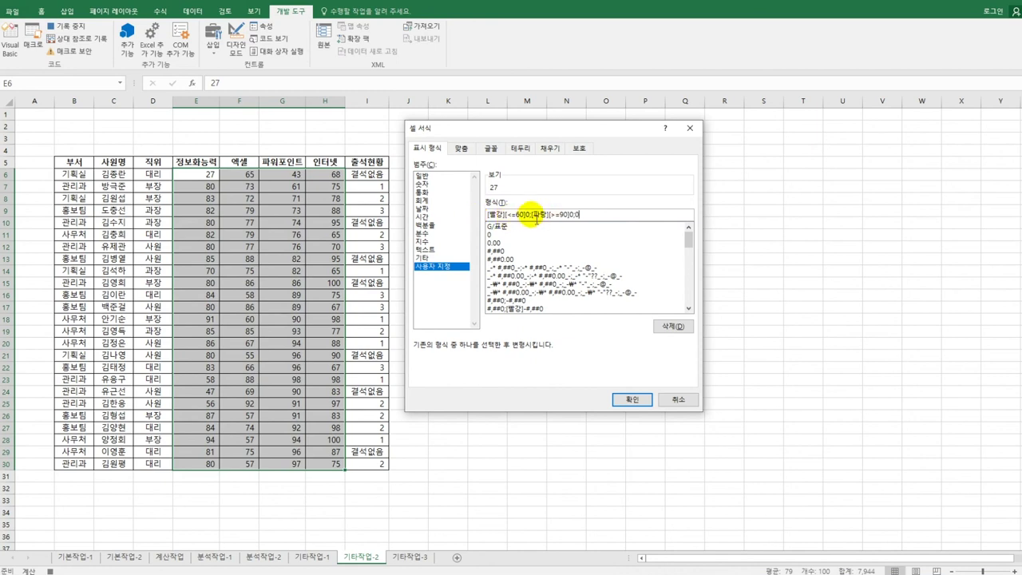
{"action": "left_click", "coordinate": [633, 399]}
Stop recording the 서식적용 macro and select an empty cell outside the table.
{"action": "left_click", "coordinate": [340, 467]}
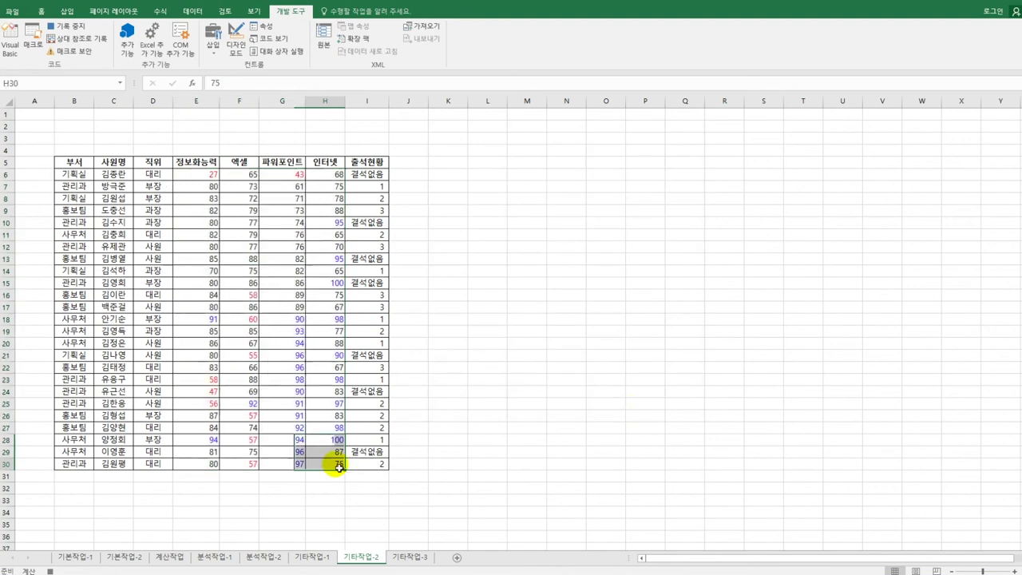
{"action": "left_click", "coordinate": [339, 467]}
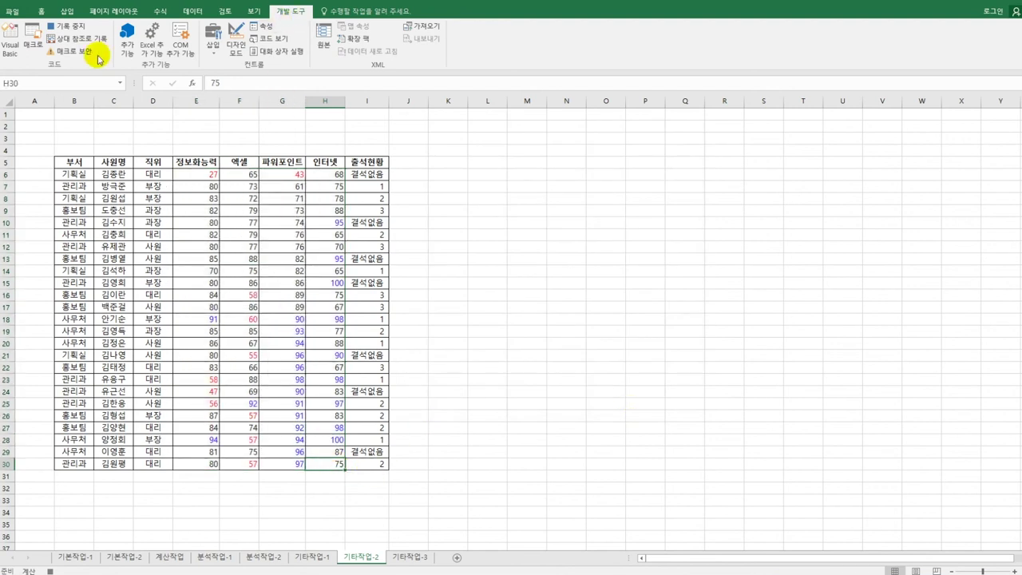
{"action": "left_click", "coordinate": [66, 26]}
{"action": "left_click", "coordinate": [447, 323]}
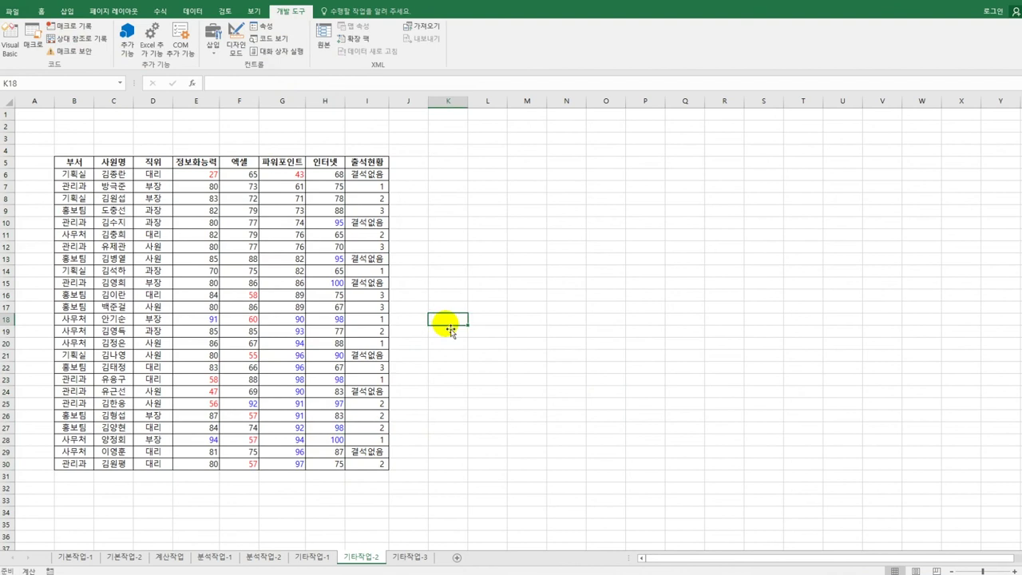
Draw a form control button over B2:C3, assign it the 서식적용 macro, and label it 서식적용.
{"action": "left_click", "coordinate": [212, 49]}
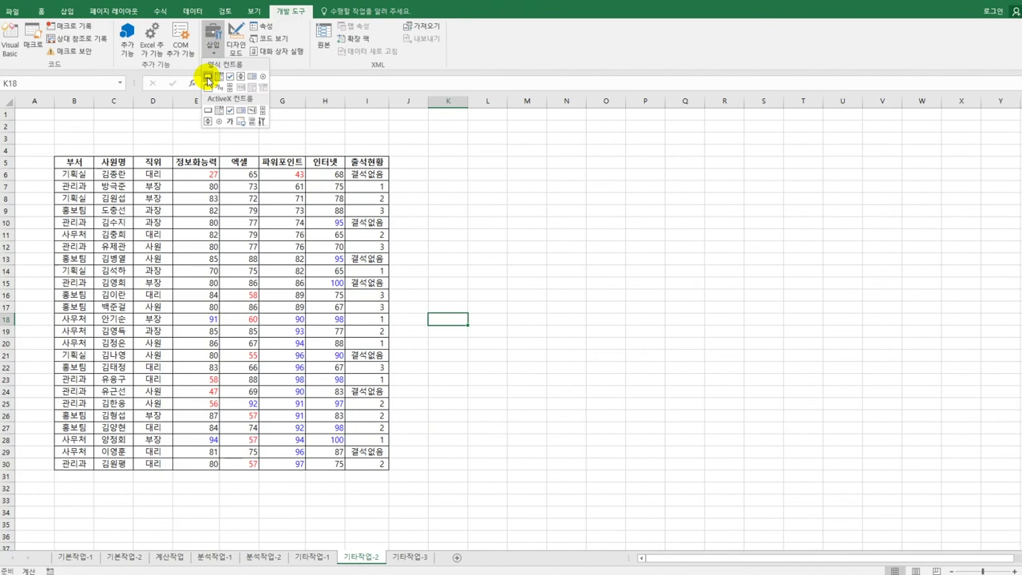
{"action": "left_click", "coordinate": [208, 78]}
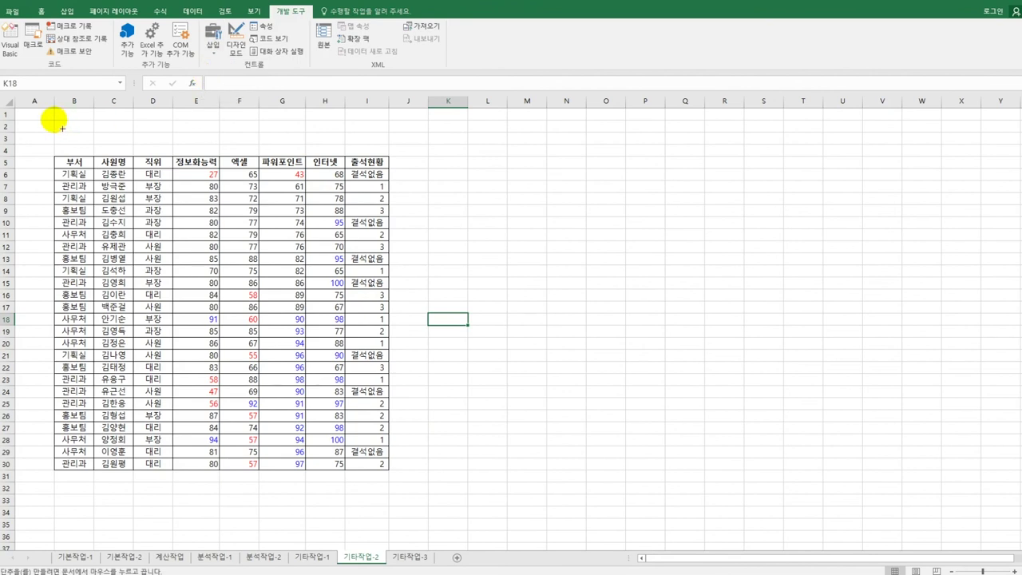
{"action": "left_click_drag", "start_coordinate": [62, 127], "coordinate": [133, 159]}
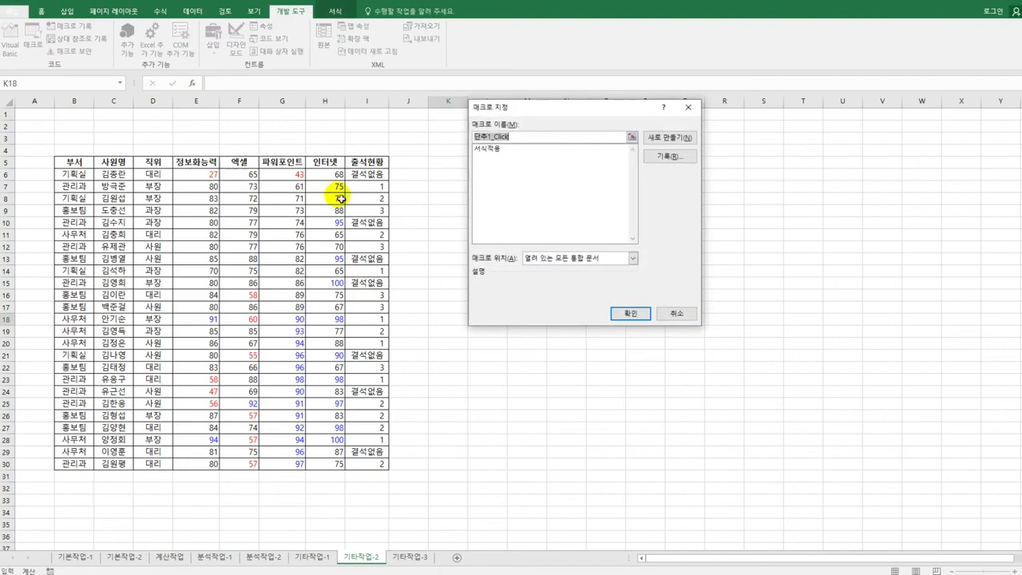
{"action": "left_click", "coordinate": [489, 149]}
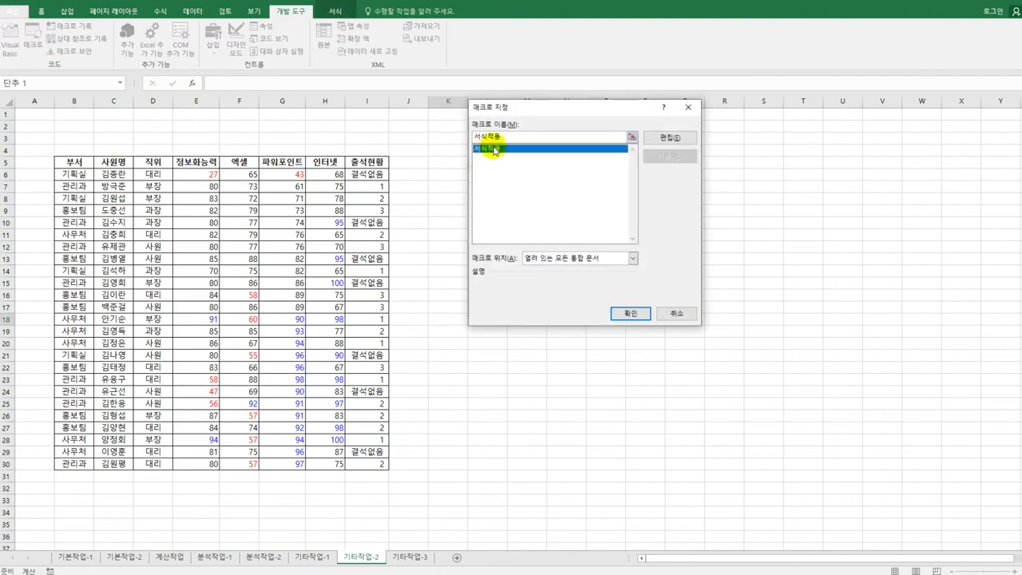
{"action": "left_click", "coordinate": [626, 316]}
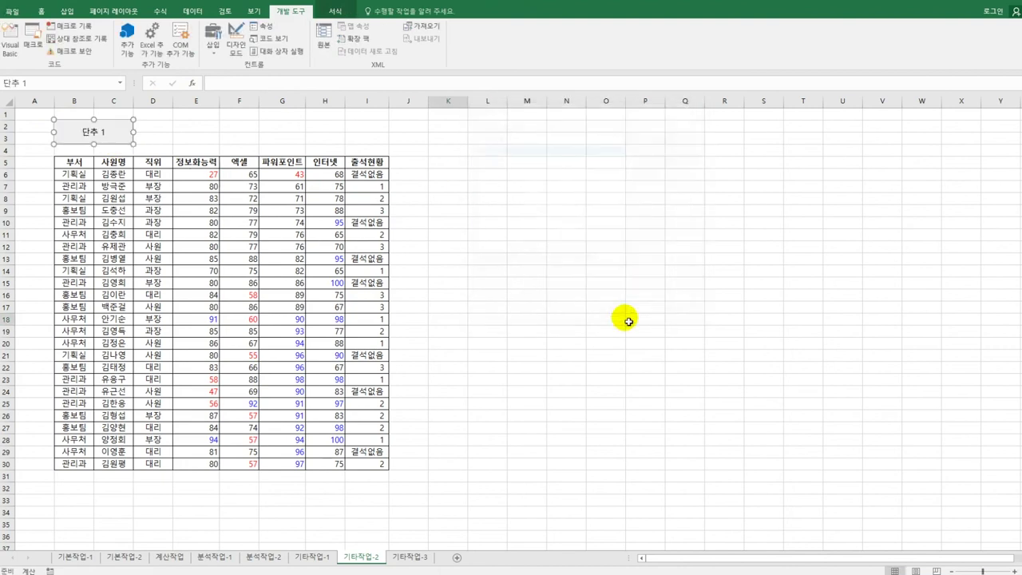
{"action": "type", "text": "서식적용"}
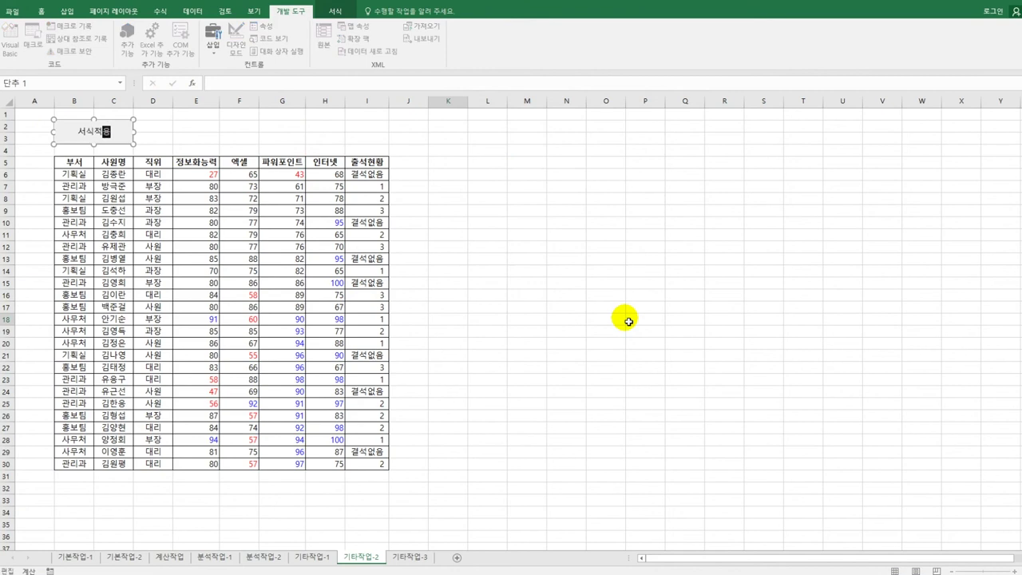
{"action": "left_click", "coordinate": [501, 274]}
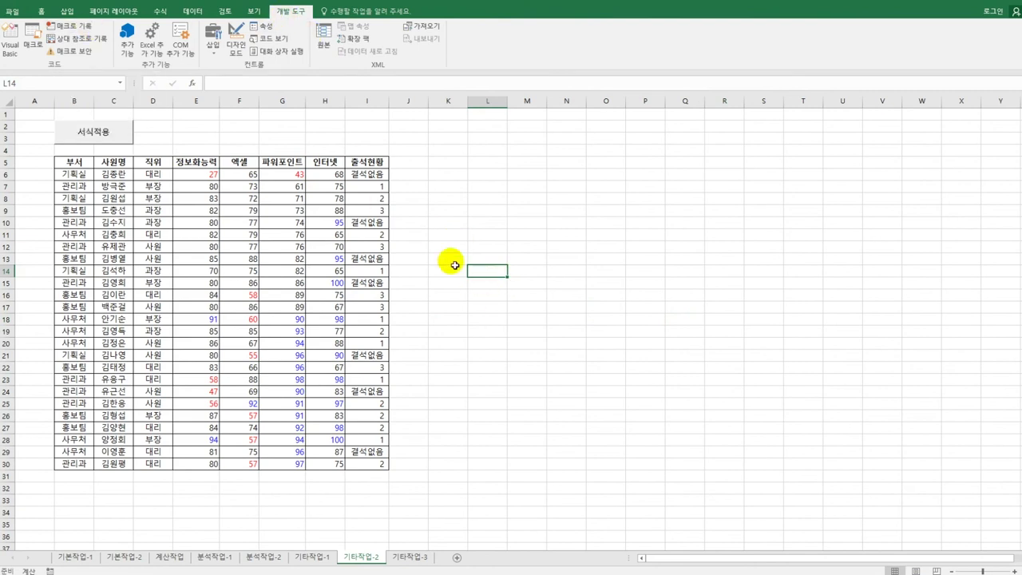
Start recording a new macro named 그래프보기.
{"action": "left_click", "coordinate": [68, 27]}
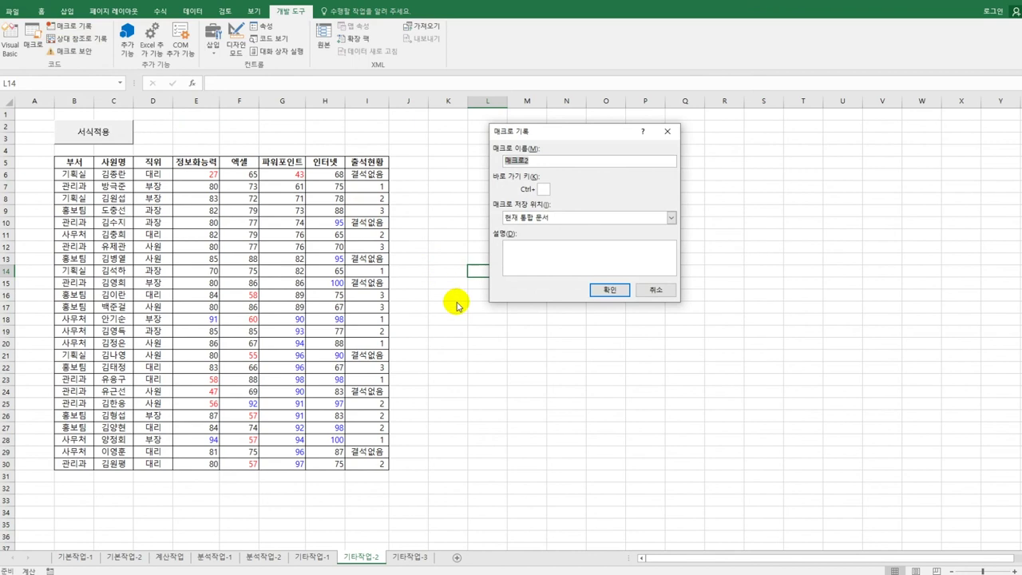
{"action": "type", "text": "ㅅ"}
{"action": "type", "text": "래프보기"}
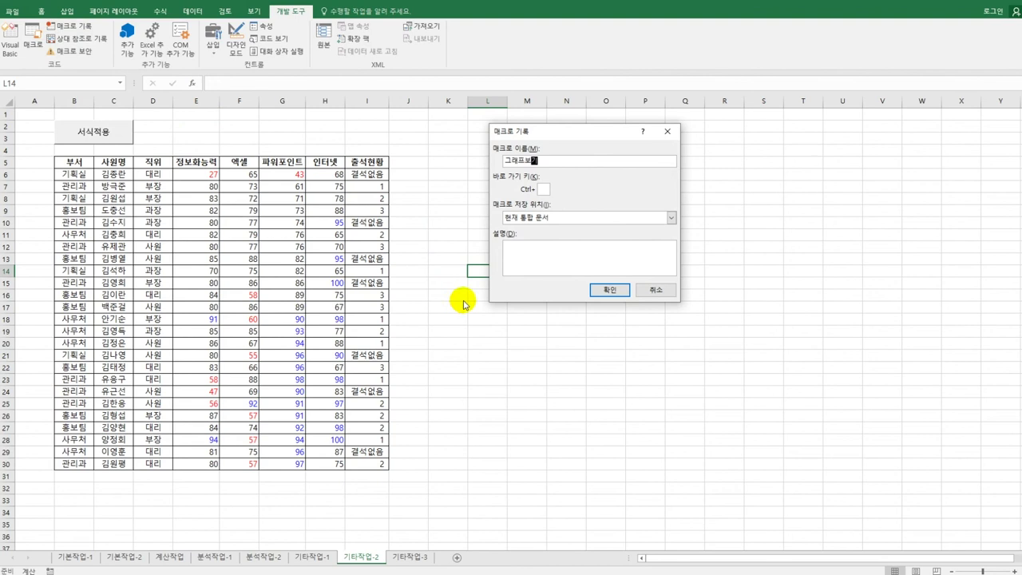
{"action": "left_click", "coordinate": [605, 288]}
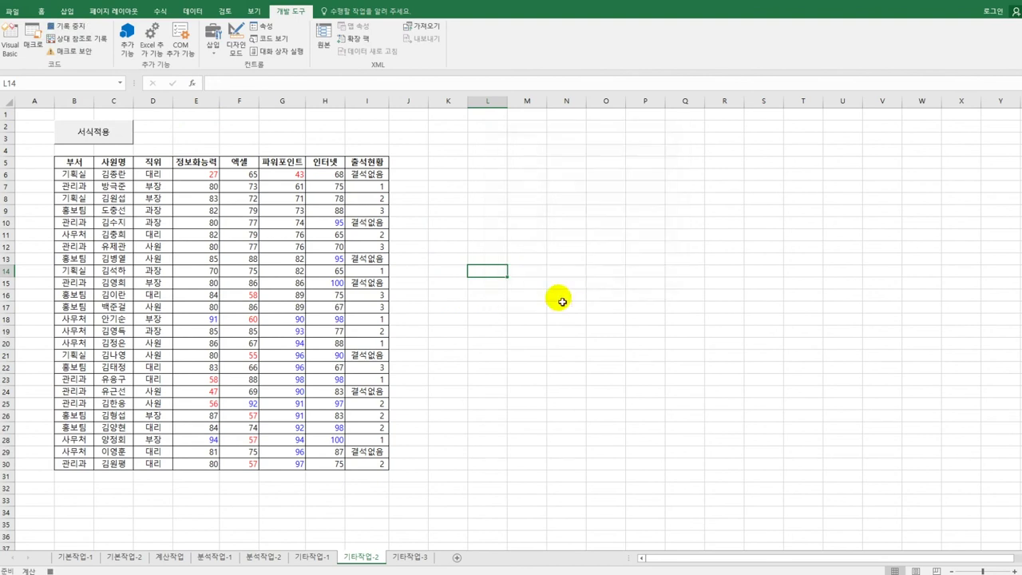
Create a new conditional formatting rule for E6:H30 based on cell values, using the 데이터 막대 format style.
{"action": "left_click_drag", "start_coordinate": [192, 173], "coordinate": [326, 466]}
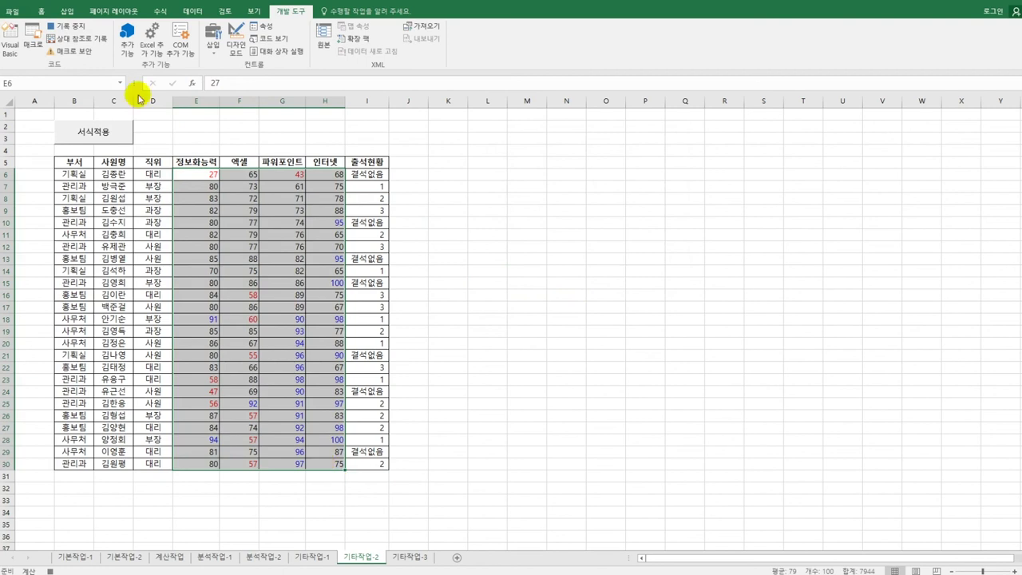
{"action": "left_click", "coordinate": [41, 11]}
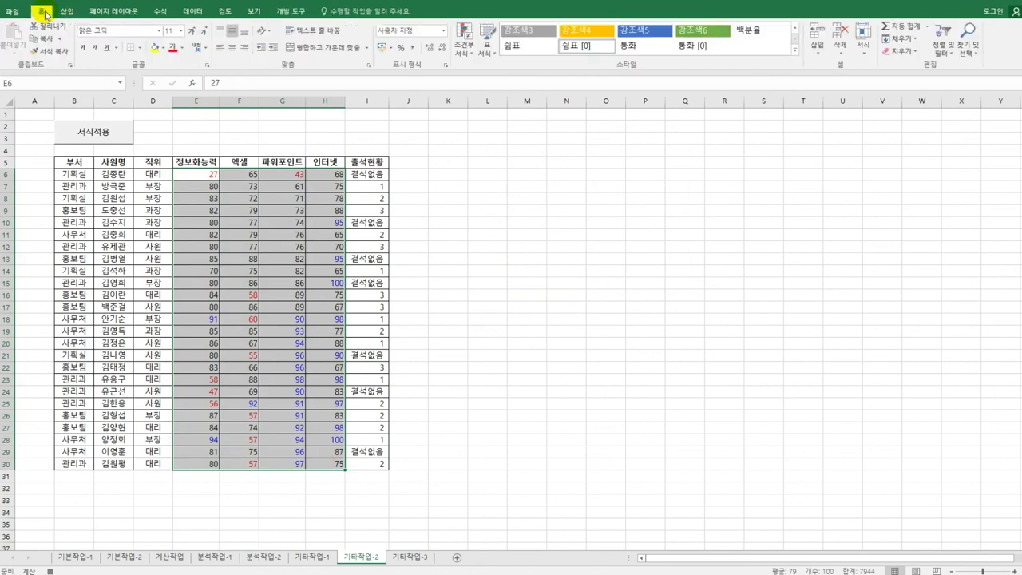
{"action": "left_click", "coordinate": [464, 53]}
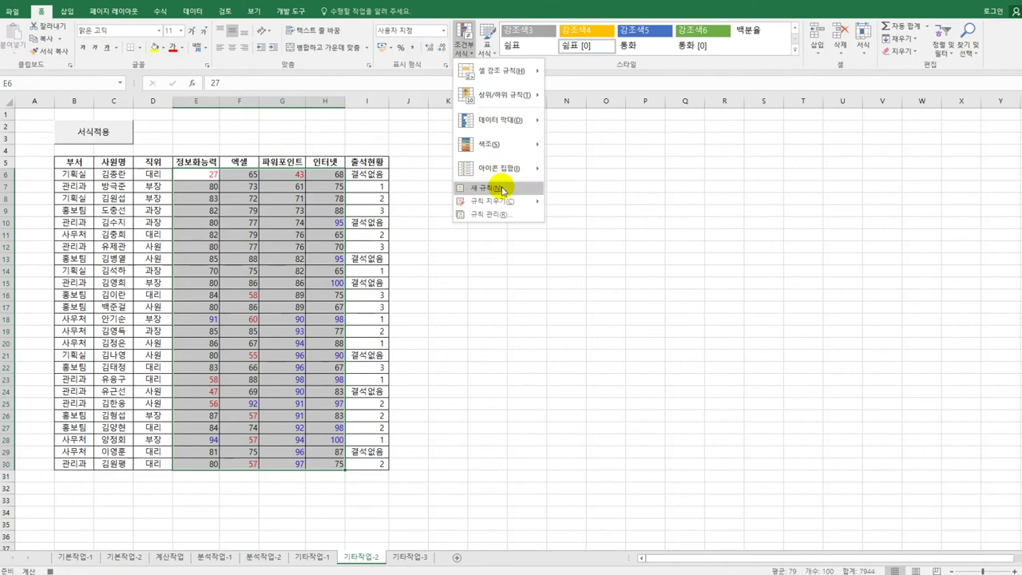
{"action": "left_click", "coordinate": [503, 190]}
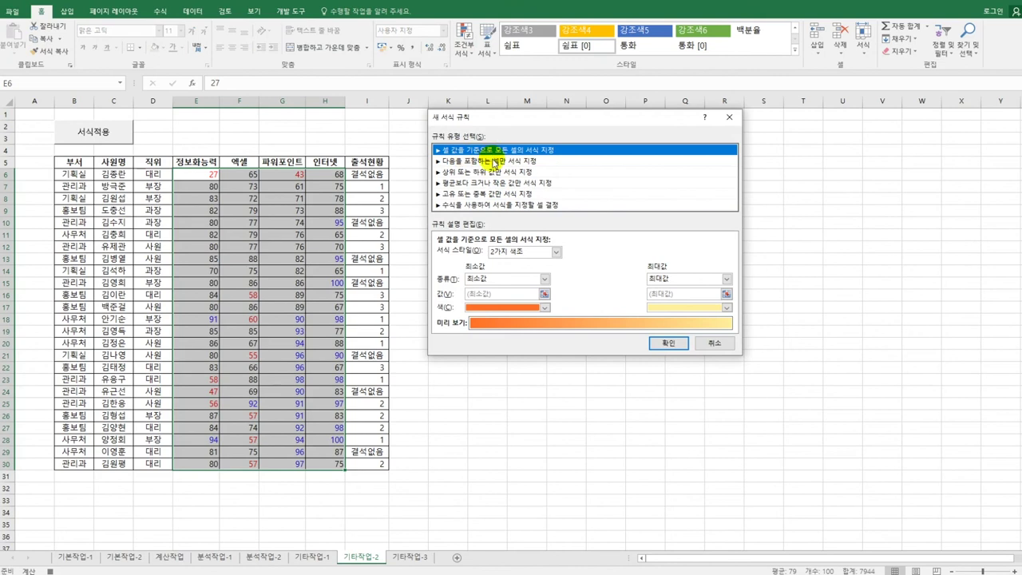
{"action": "left_click", "coordinate": [556, 252]}
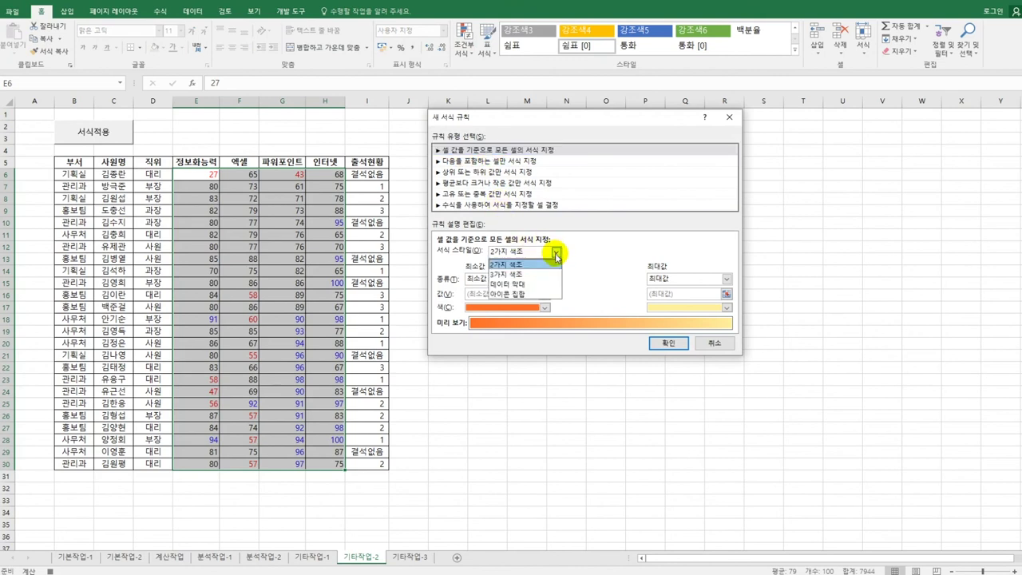
{"action": "left_click", "coordinate": [549, 284]}
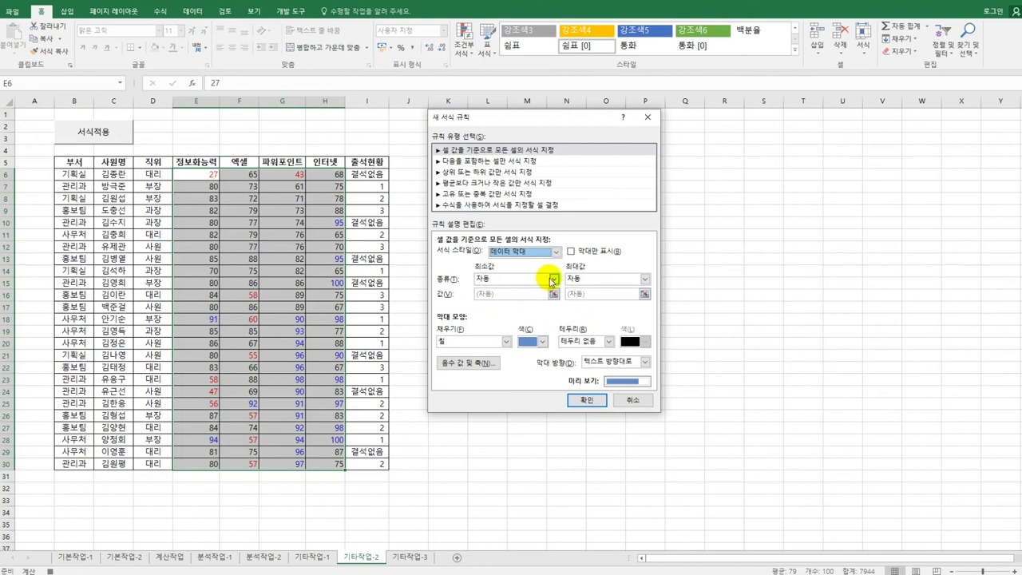
Set the data bar's minimum to 백분위수 20 and its maximum to 백분위수 80.
{"action": "left_click", "coordinate": [554, 279]}
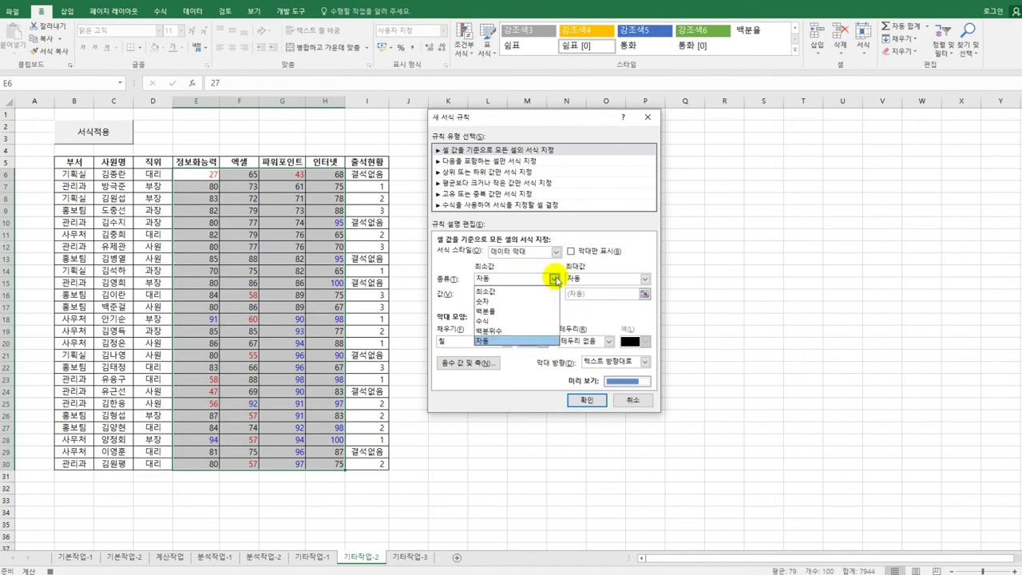
{"action": "left_click", "coordinate": [526, 330]}
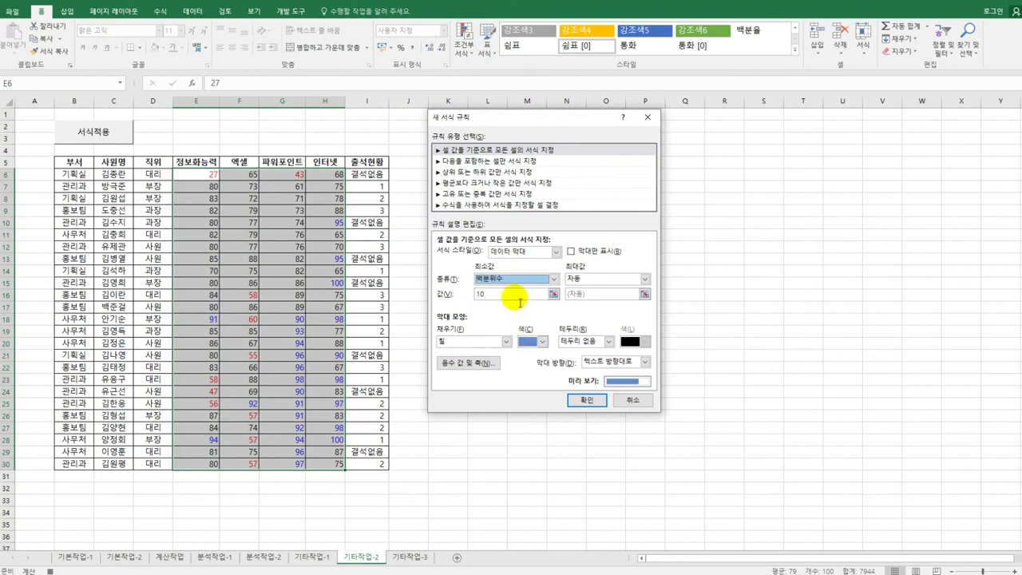
{"action": "double_click", "coordinate": [472, 295]}
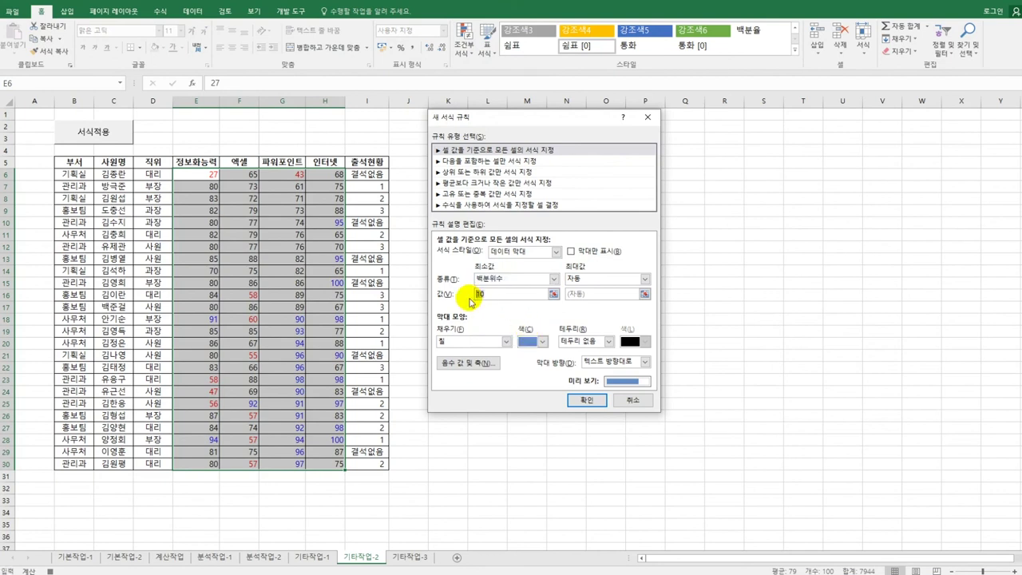
{"action": "type", "text": "2"}
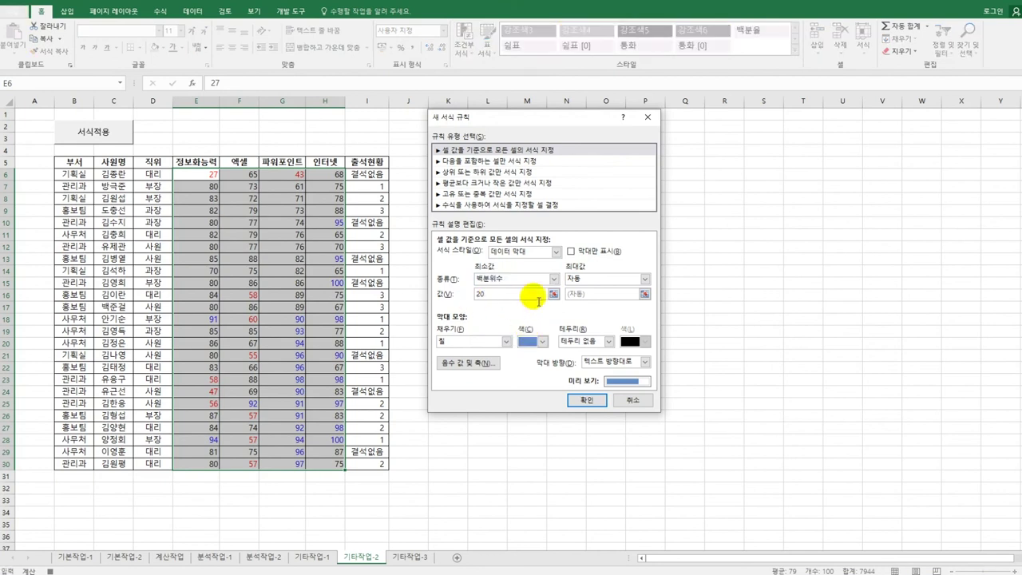
{"action": "left_click", "coordinate": [603, 279]}
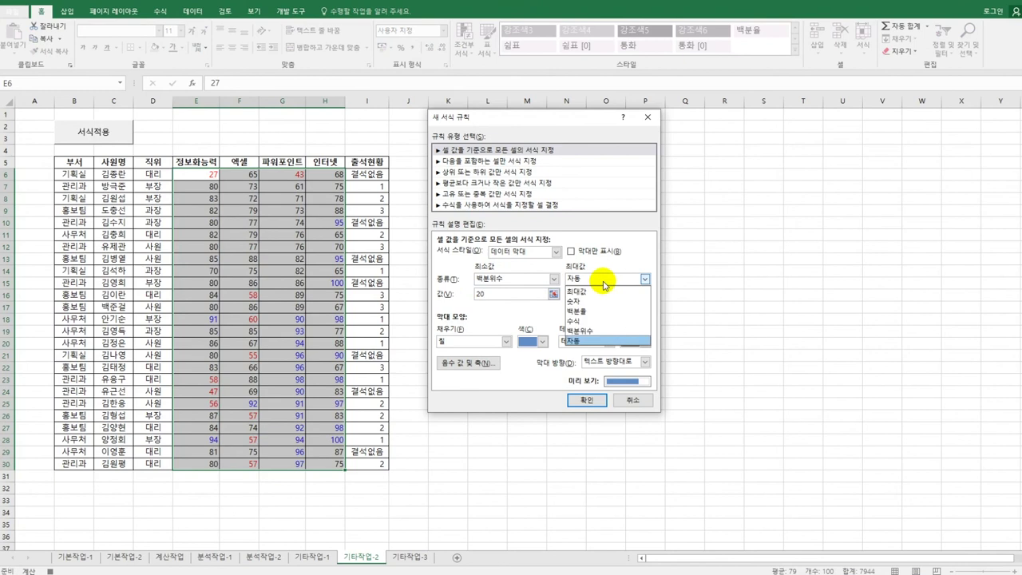
{"action": "left_click", "coordinate": [583, 330]}
{"action": "key", "text": "Tab"}
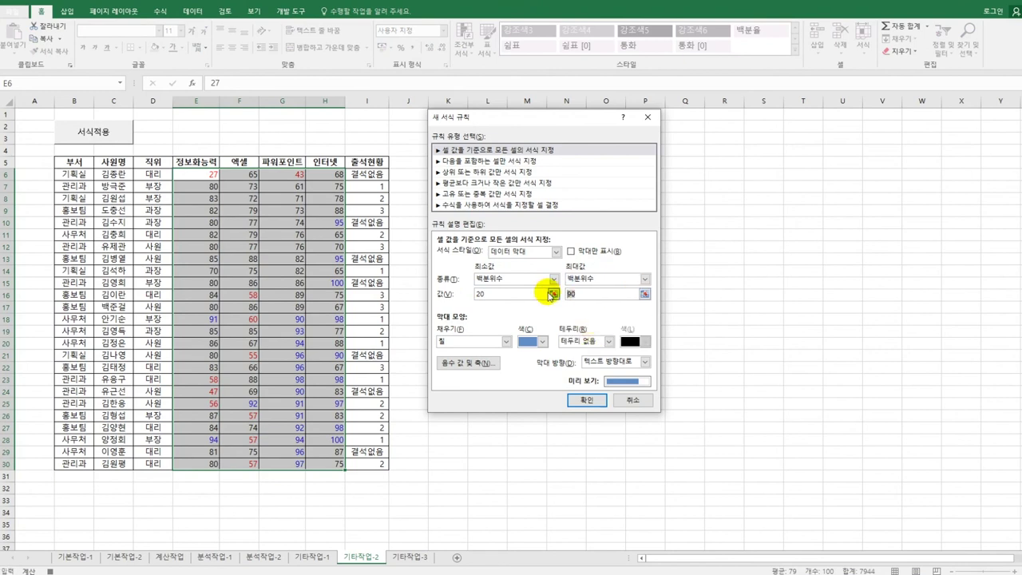
{"action": "type", "text": "8"}
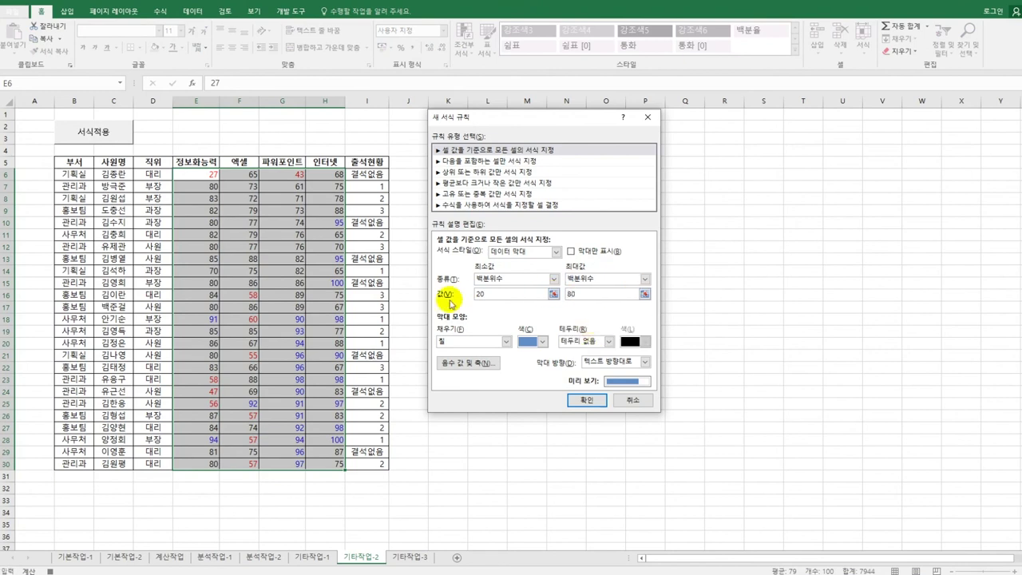
Give the data bars a 그라데이션 채우기 in standard light green and apply the new formatting rule.
{"action": "left_click", "coordinate": [506, 342]}
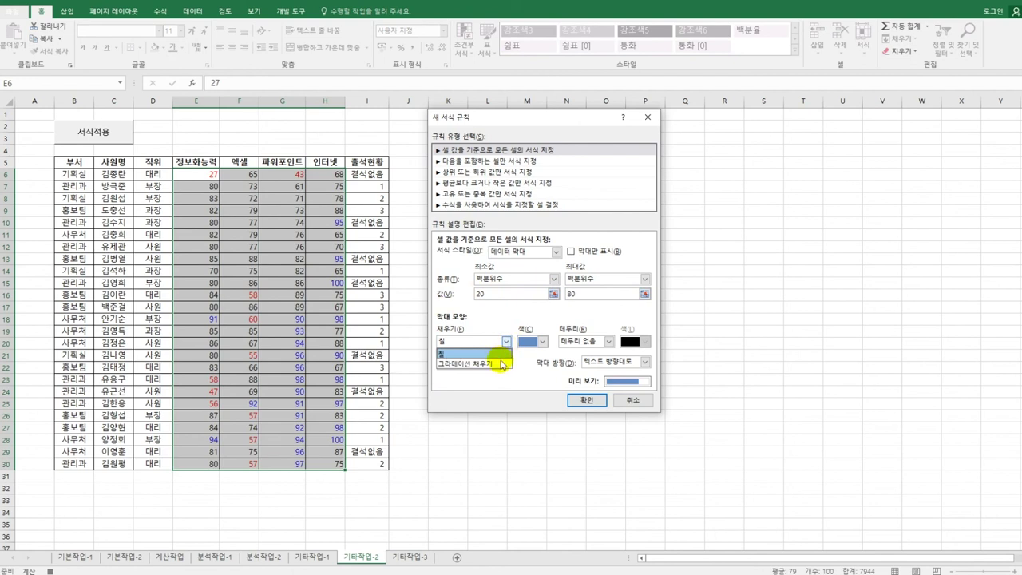
{"action": "left_click", "coordinate": [501, 364]}
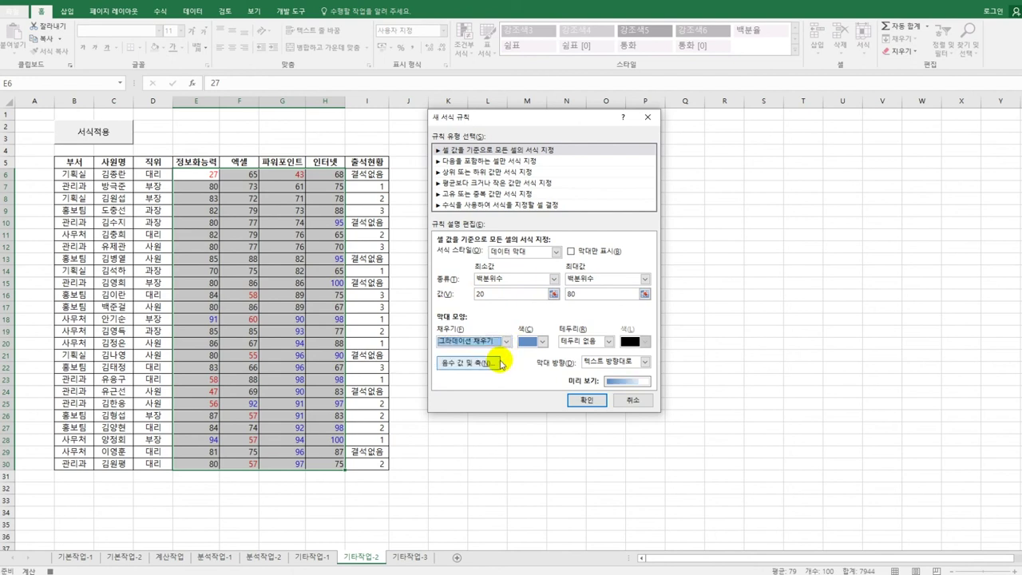
{"action": "left_click", "coordinate": [533, 342]}
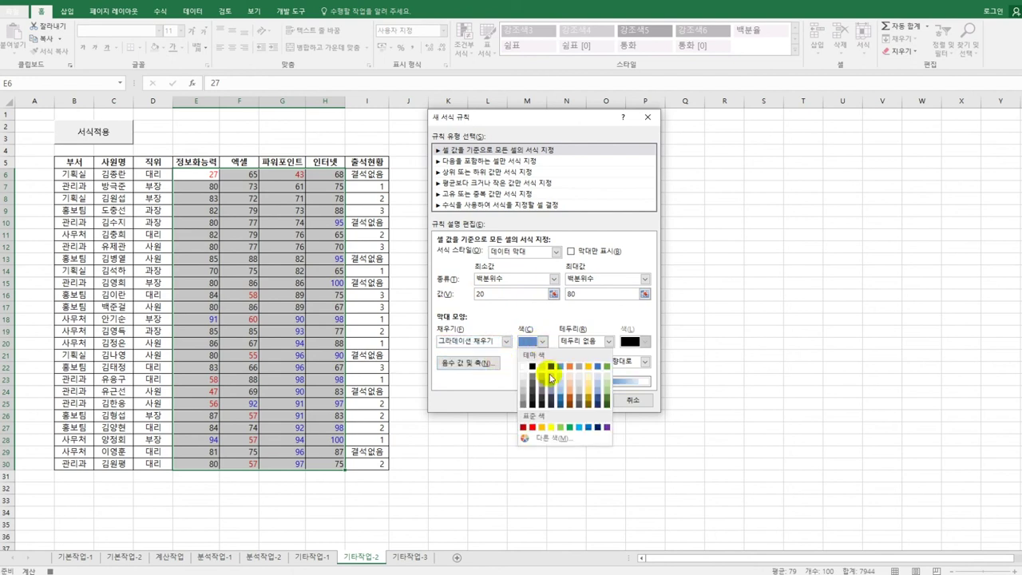
{"action": "left_click", "coordinate": [559, 428]}
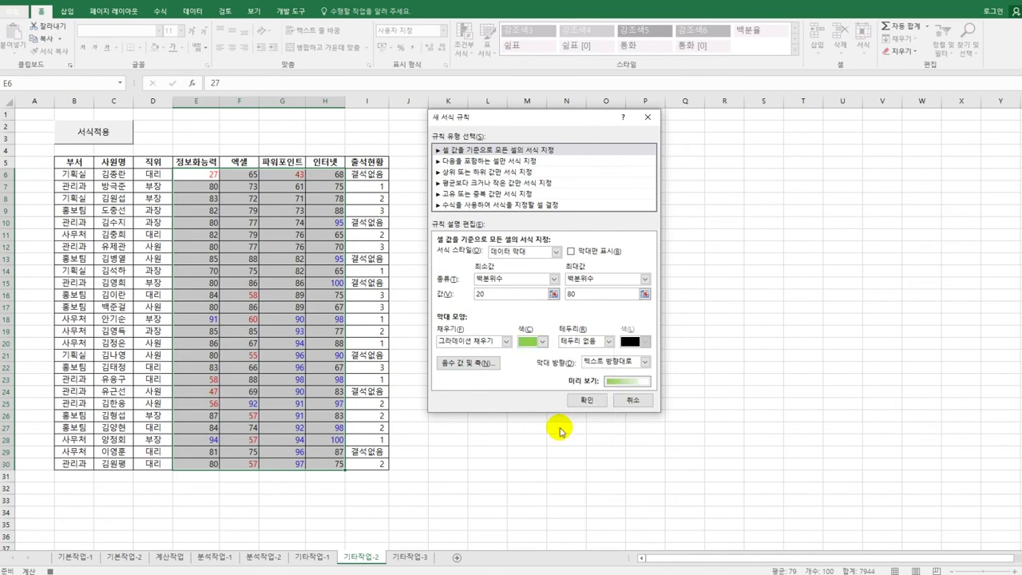
{"action": "left_click", "coordinate": [569, 400]}
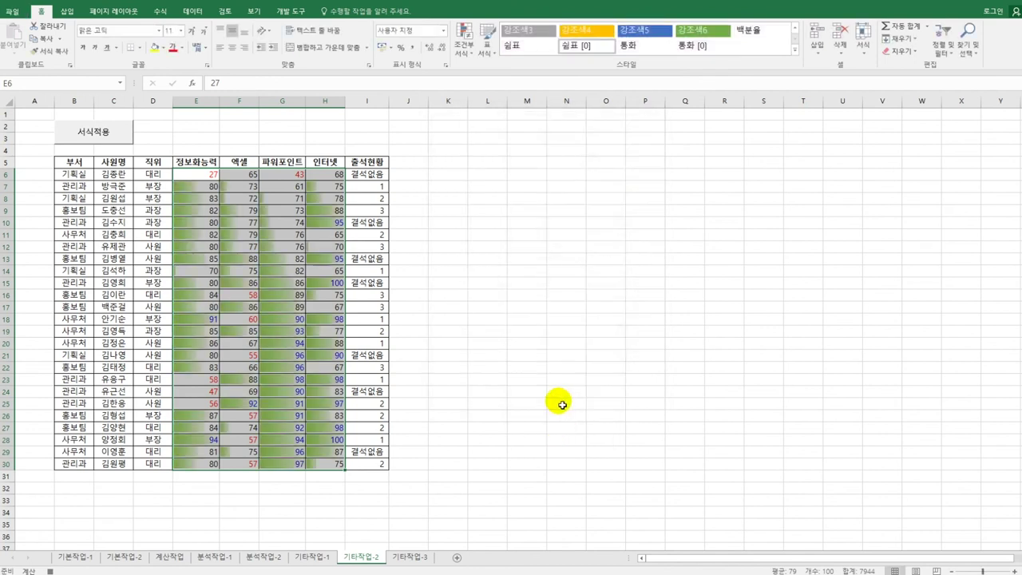
Deselect the formatted range, stop recording the 그래프보기 macro, and select empty cell K11 outside the table.
{"action": "left_click", "coordinate": [335, 465]}
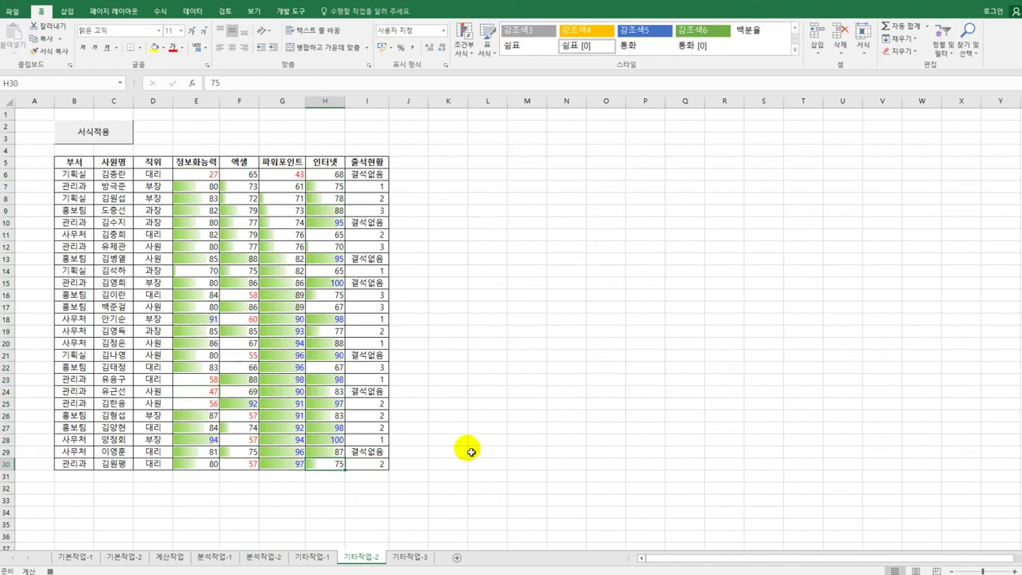
{"action": "left_click", "coordinate": [293, 13]}
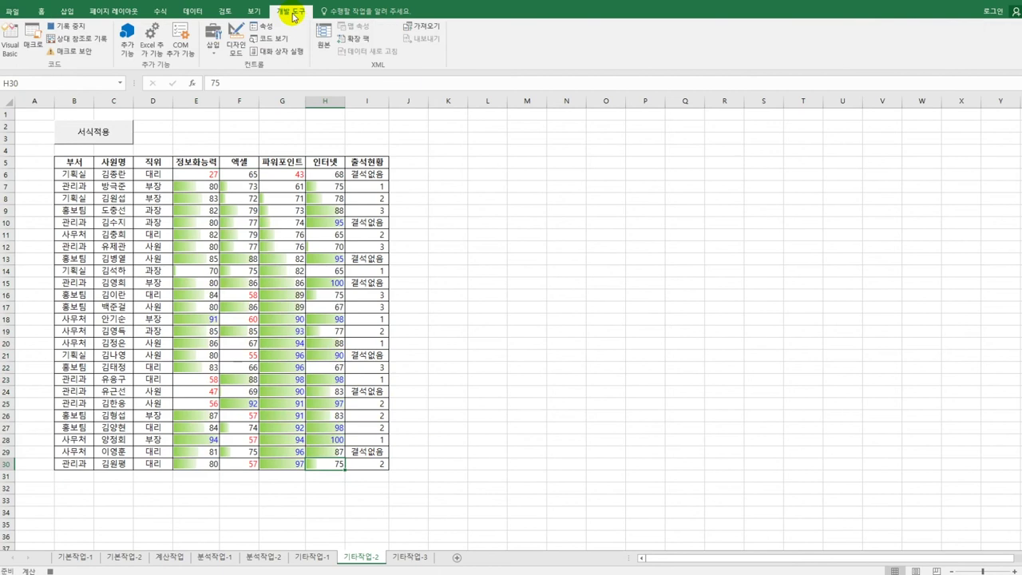
{"action": "left_click", "coordinate": [74, 26]}
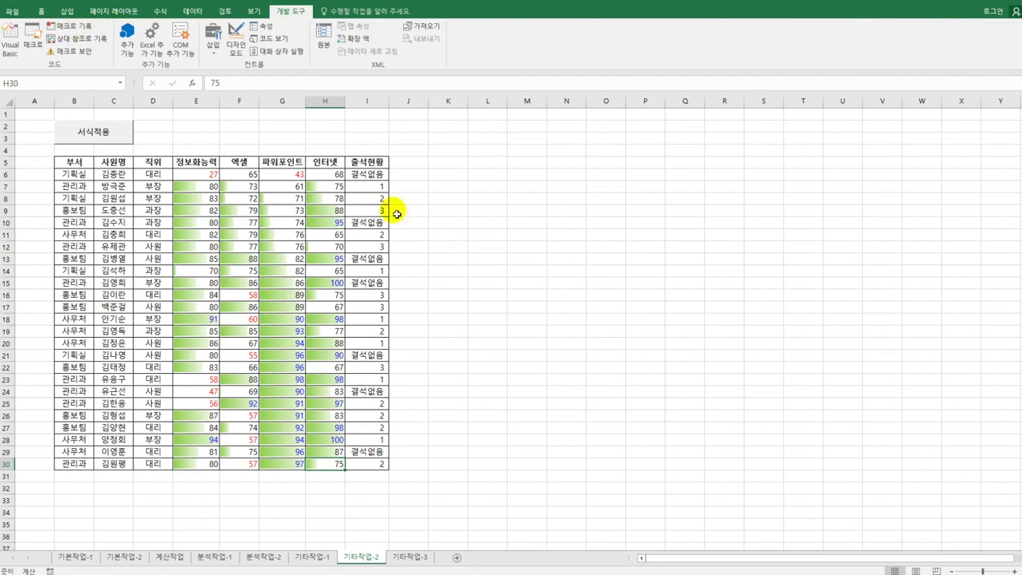
{"action": "left_click", "coordinate": [463, 239]}
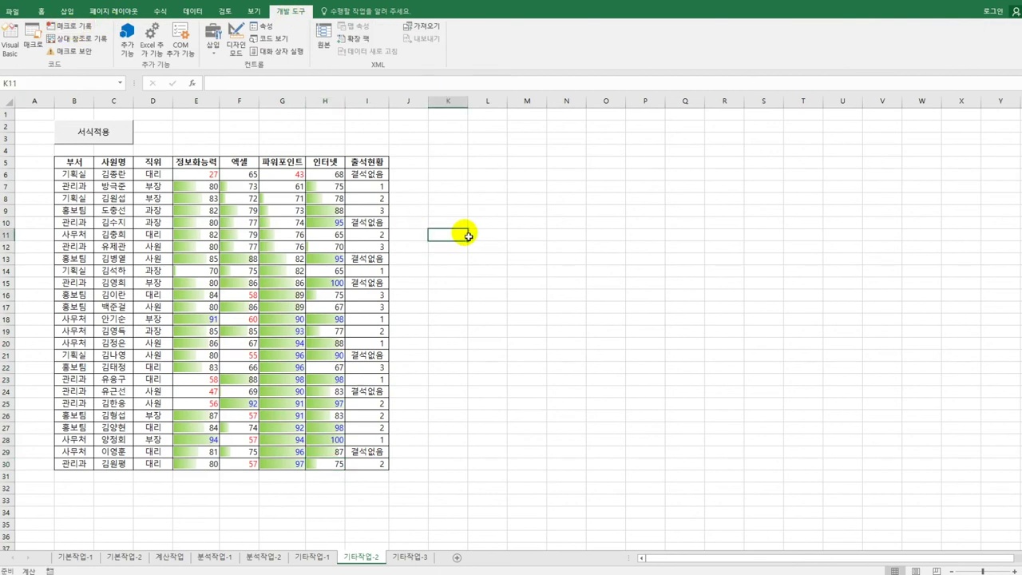
Draw a form control button over F2:H3, assign it the 그래프보기 macro, and label it 그래프보기.
{"action": "left_click", "coordinate": [213, 46]}
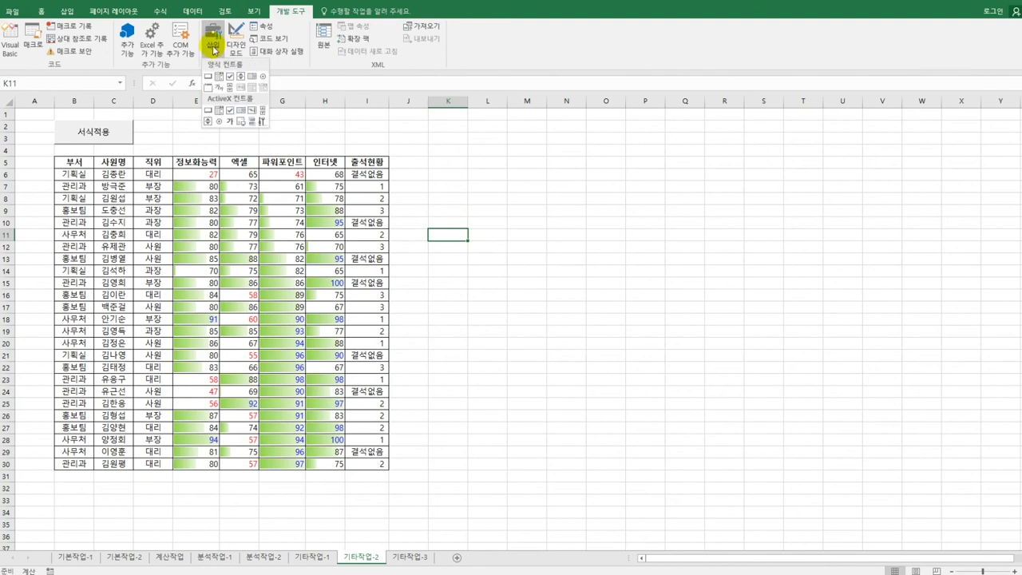
{"action": "left_click", "coordinate": [208, 76]}
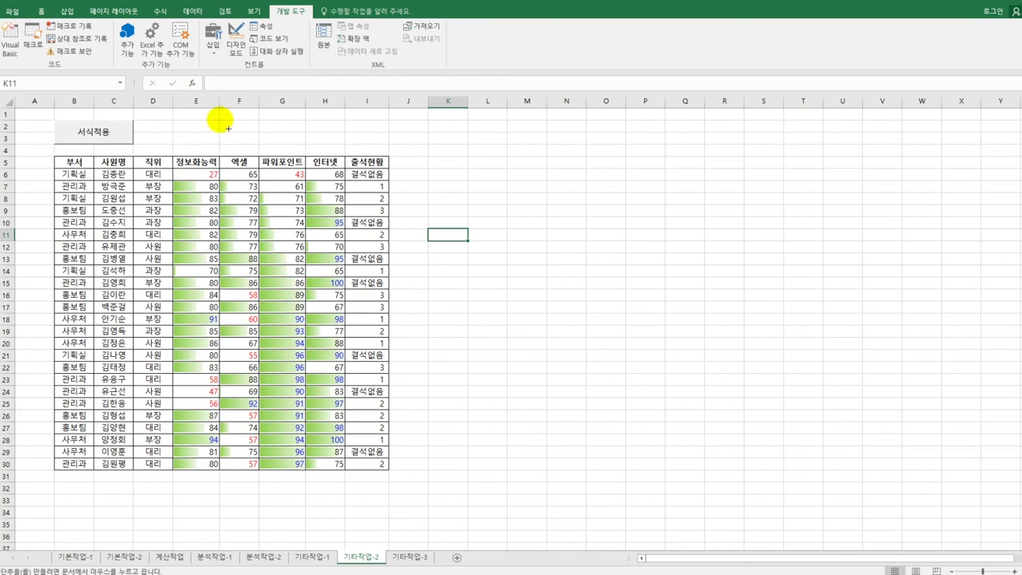
{"action": "left_click_drag", "start_coordinate": [220, 120], "coordinate": [339, 150]}
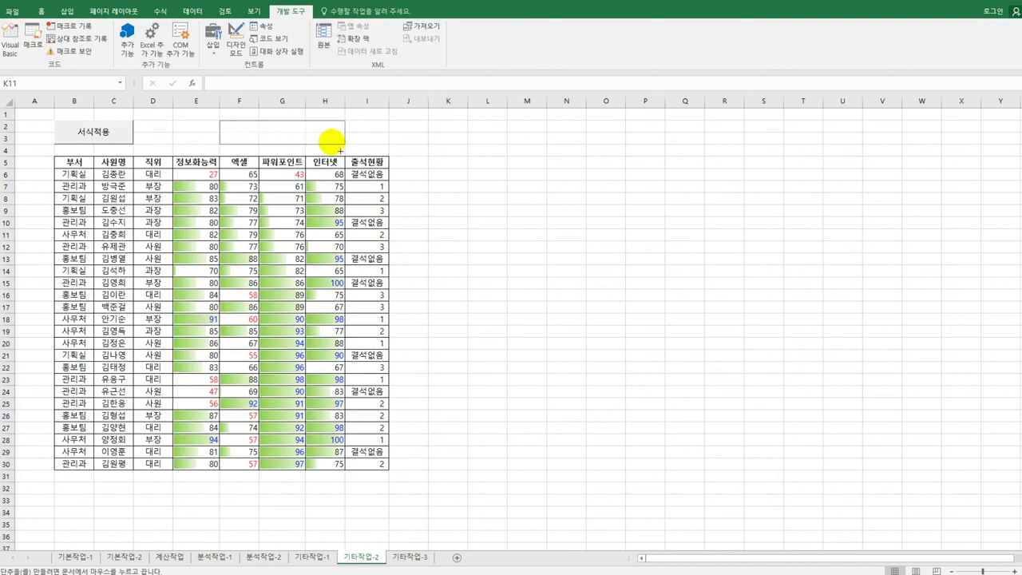
{"action": "left_click_drag", "start_coordinate": [340, 150], "coordinate": [335, 145]}
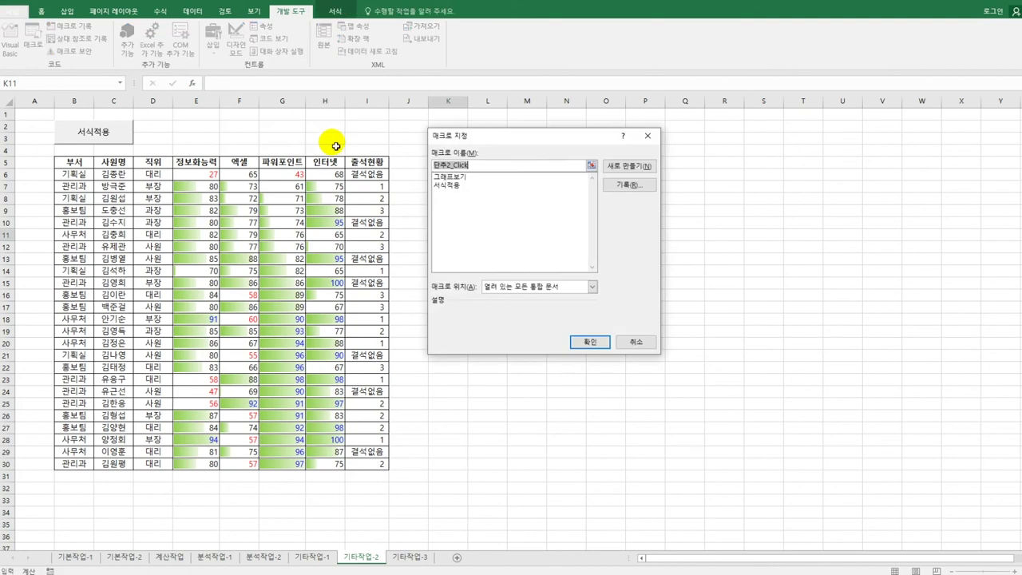
{"action": "left_click", "coordinate": [466, 177]}
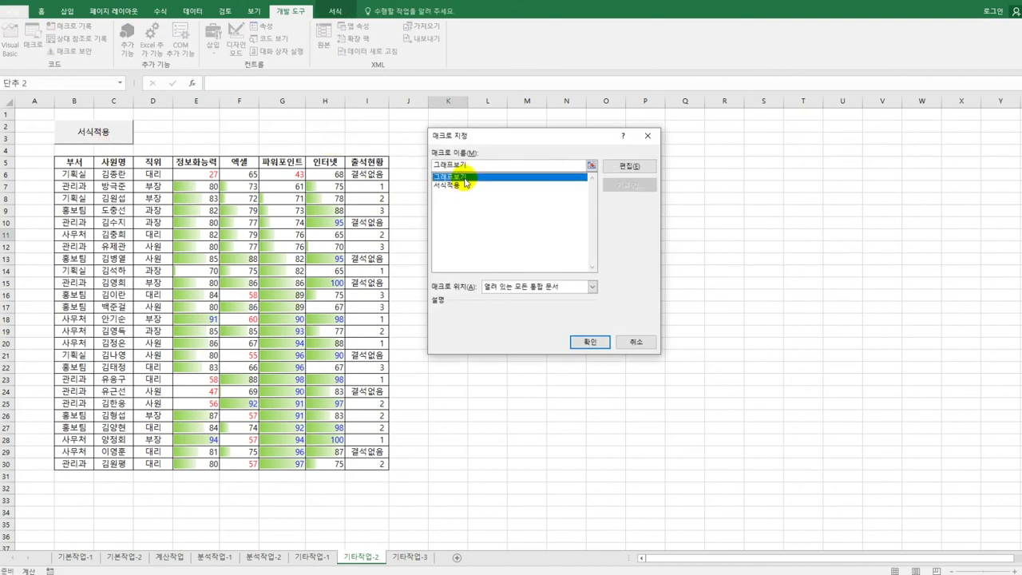
{"action": "left_click", "coordinate": [587, 342]}
{"action": "type", "text": "그래프복"}
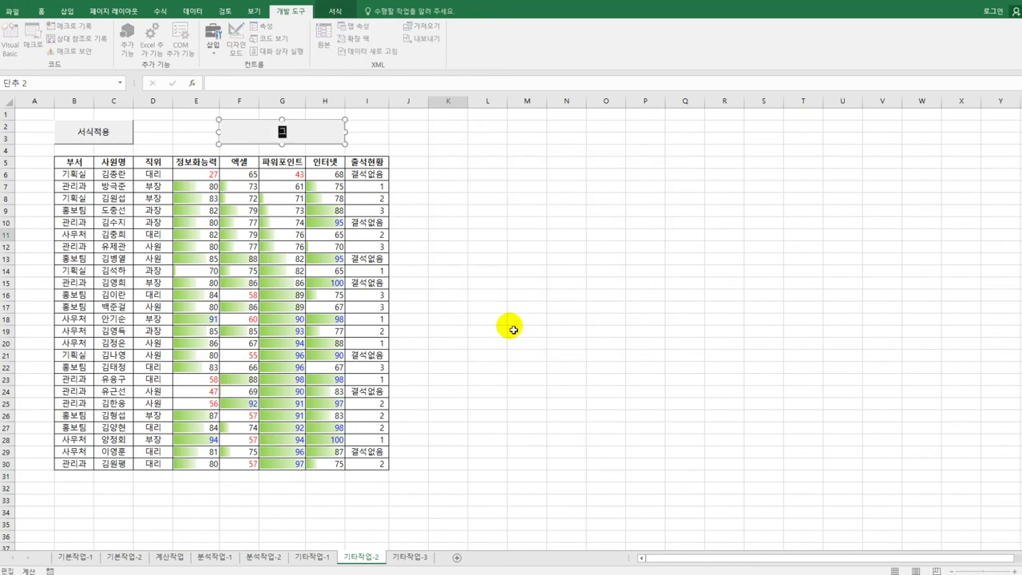
{"action": "type", "text": "기"}
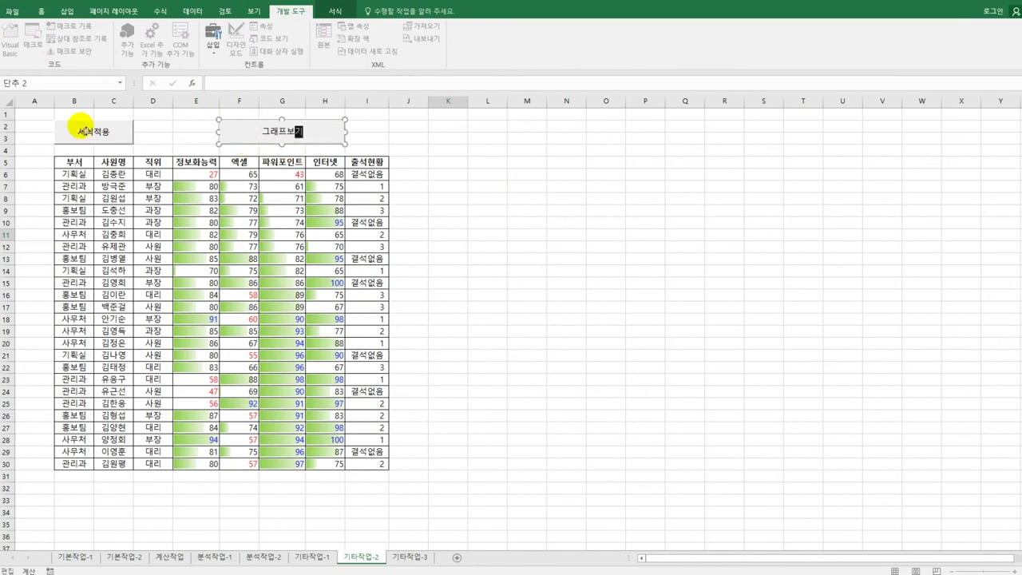
Widen the 서식적용 button so it covers B2:D3, and deselect it.
{"action": "right_click", "coordinate": [84, 129]}
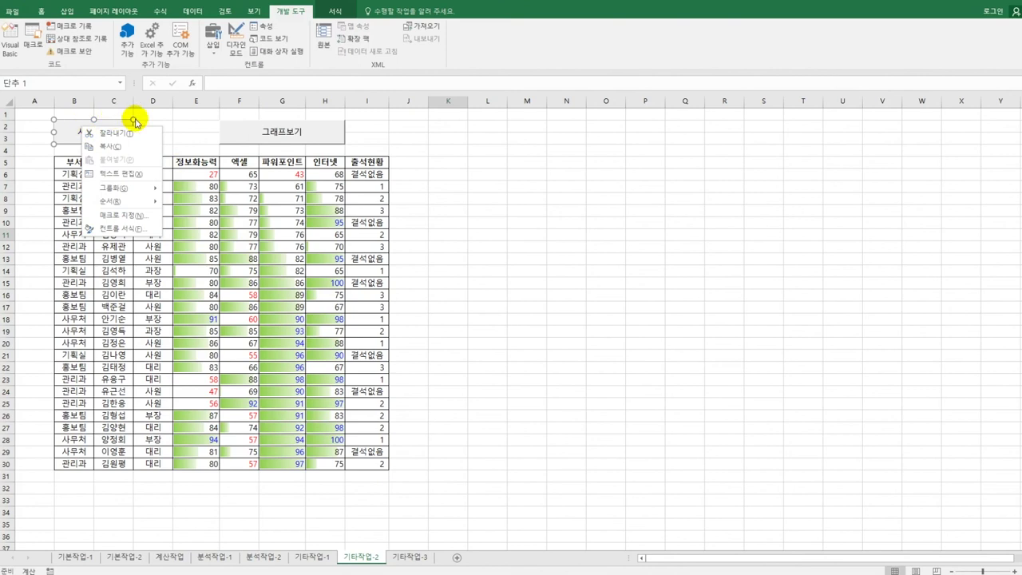
{"action": "left_click", "coordinate": [134, 122]}
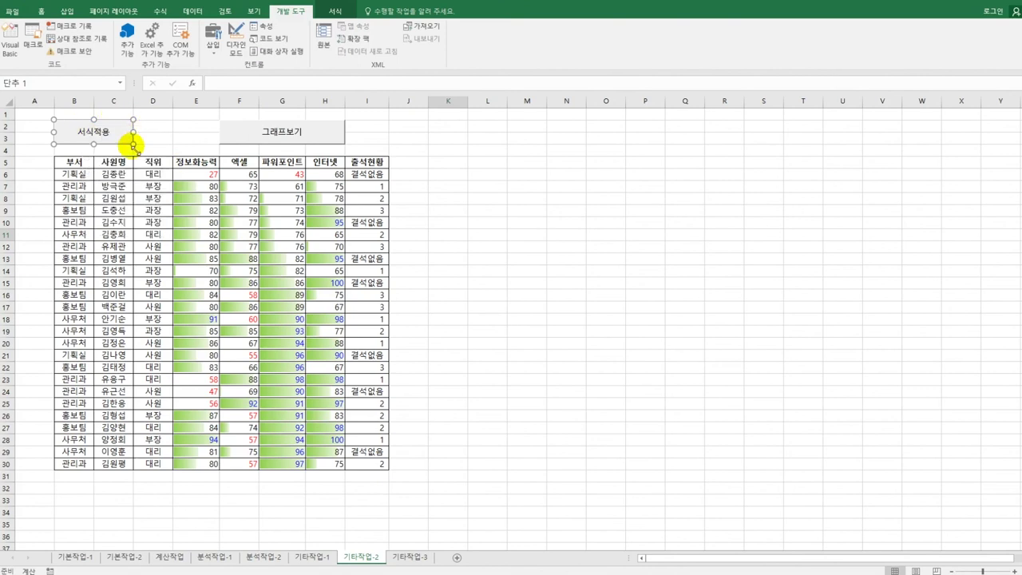
{"action": "left_click_drag", "start_coordinate": [133, 145], "coordinate": [172, 146]}
{"action": "left_click", "coordinate": [552, 293]}
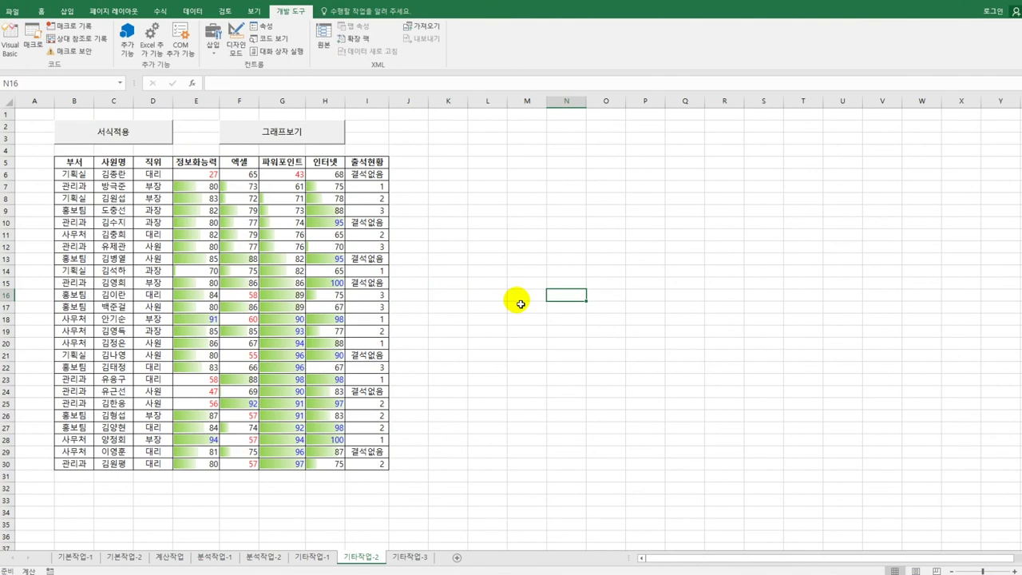
On the 기타작업-3 sheet, turn on design mode and open the 점수조회 button's Click event code.
{"action": "left_click", "coordinate": [402, 557]}
{"action": "left_click", "coordinate": [485, 326]}
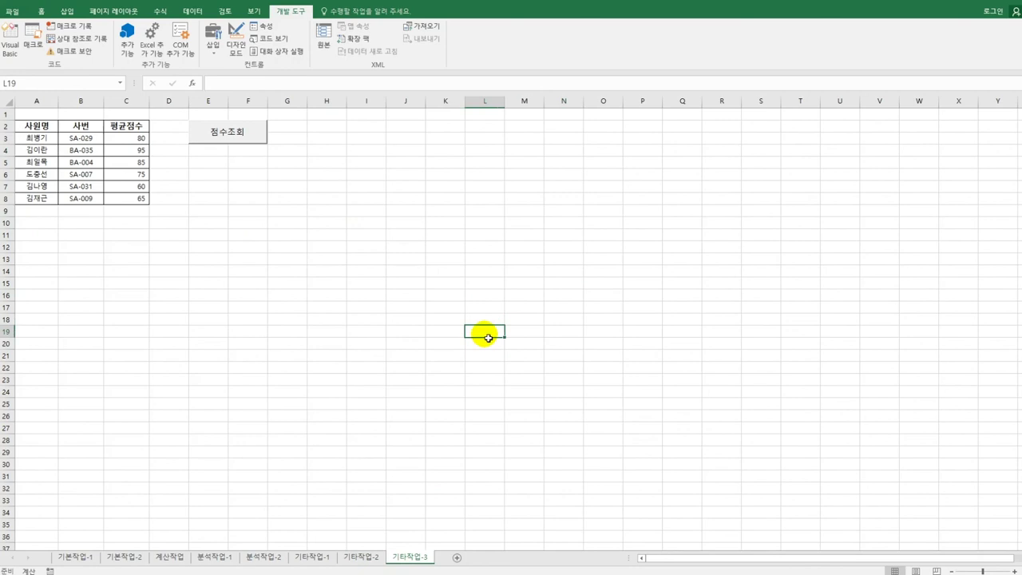
{"action": "left_click", "coordinate": [326, 199]}
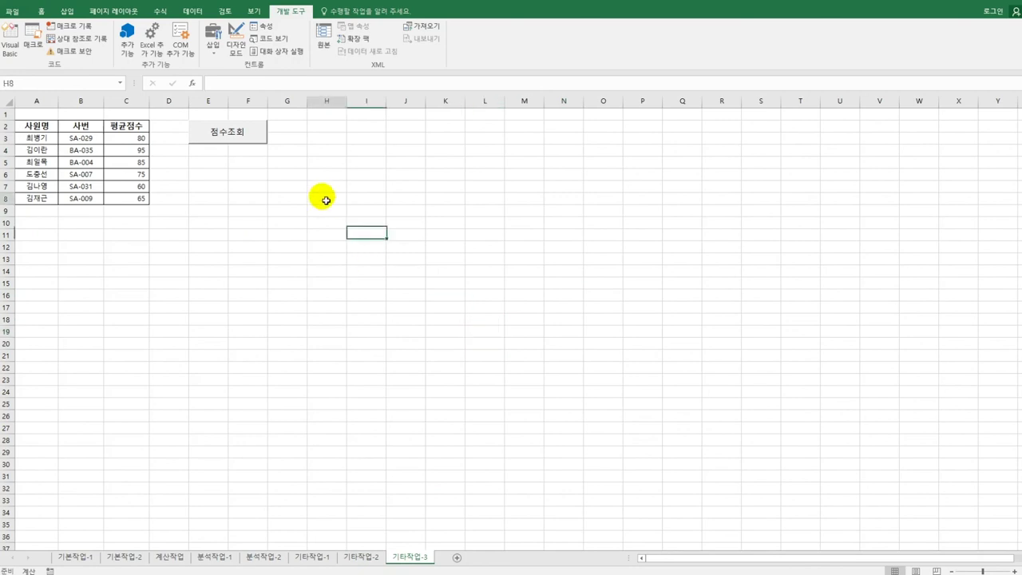
{"action": "left_click", "coordinate": [234, 34]}
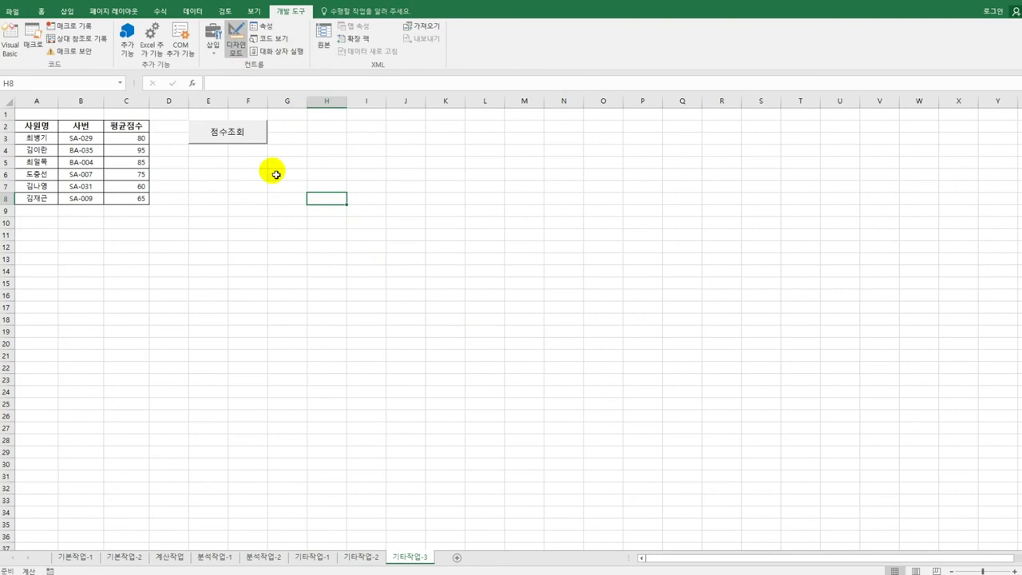
{"action": "left_click", "coordinate": [262, 137]}
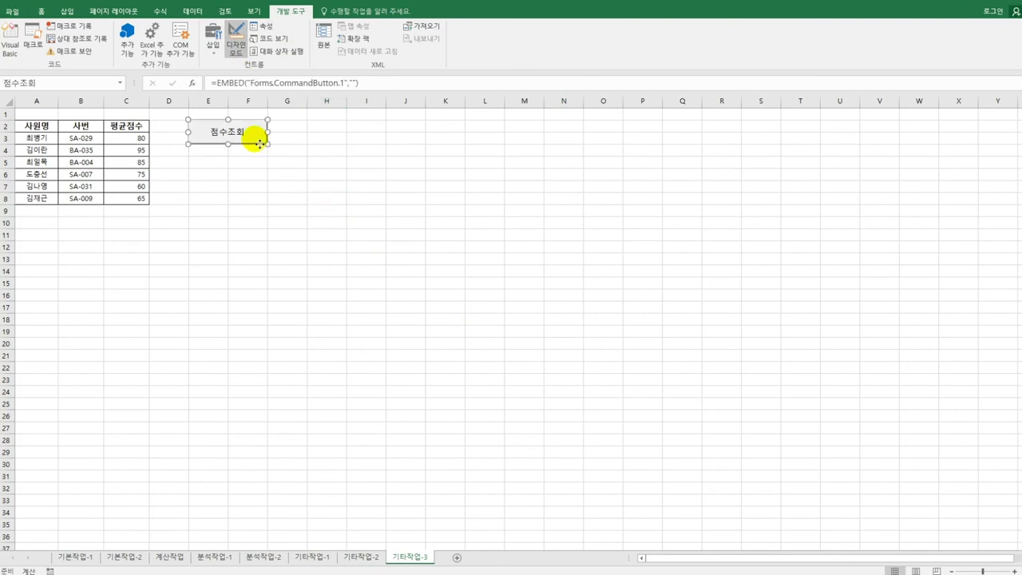
{"action": "double_click", "coordinate": [260, 143]}
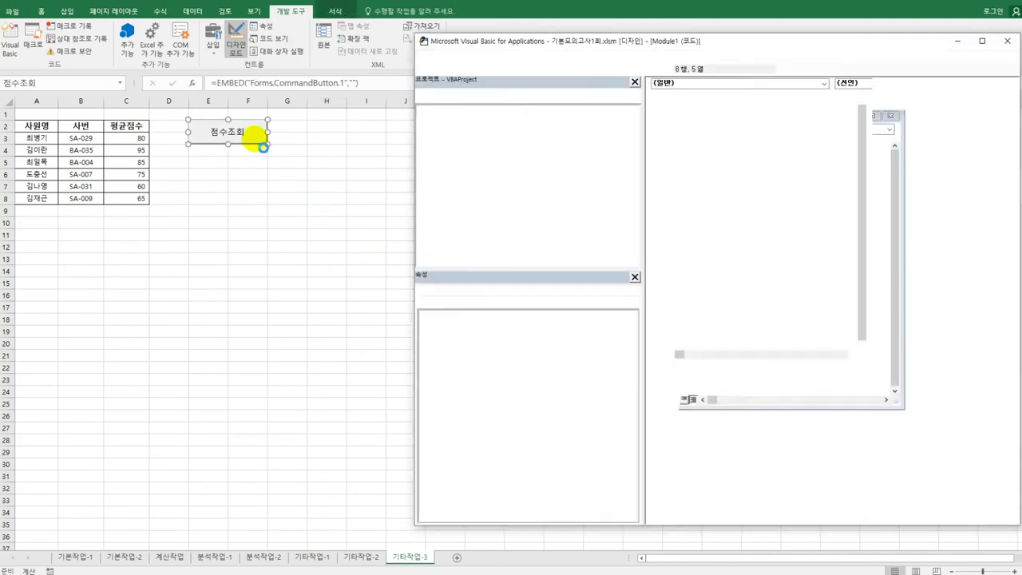
Write the indented statement 점수조회폼.Show in the 점수조회_Click procedure.
{"action": "key", "text": "Tab"}
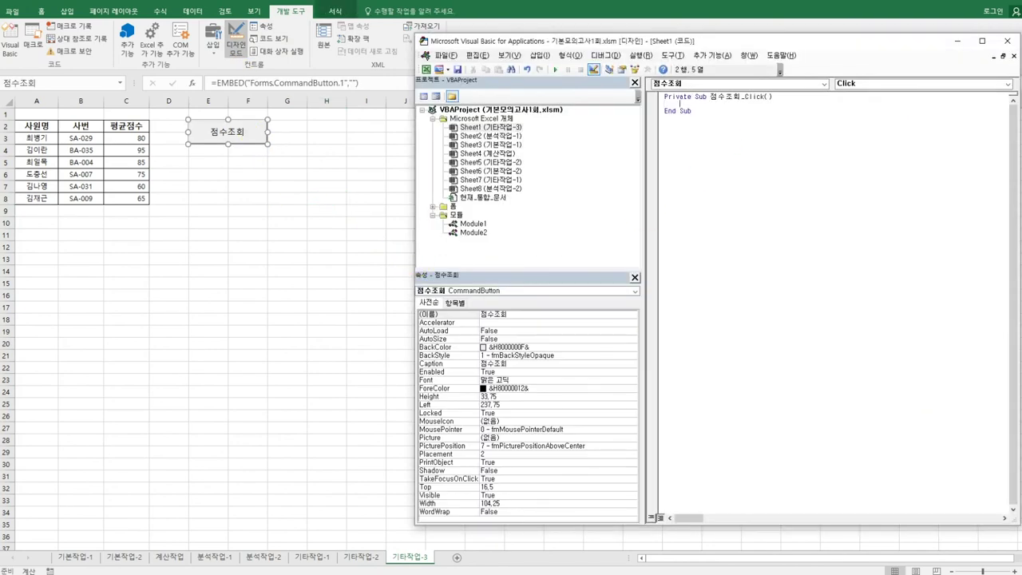
{"action": "type", "text": "점수조회폼."}
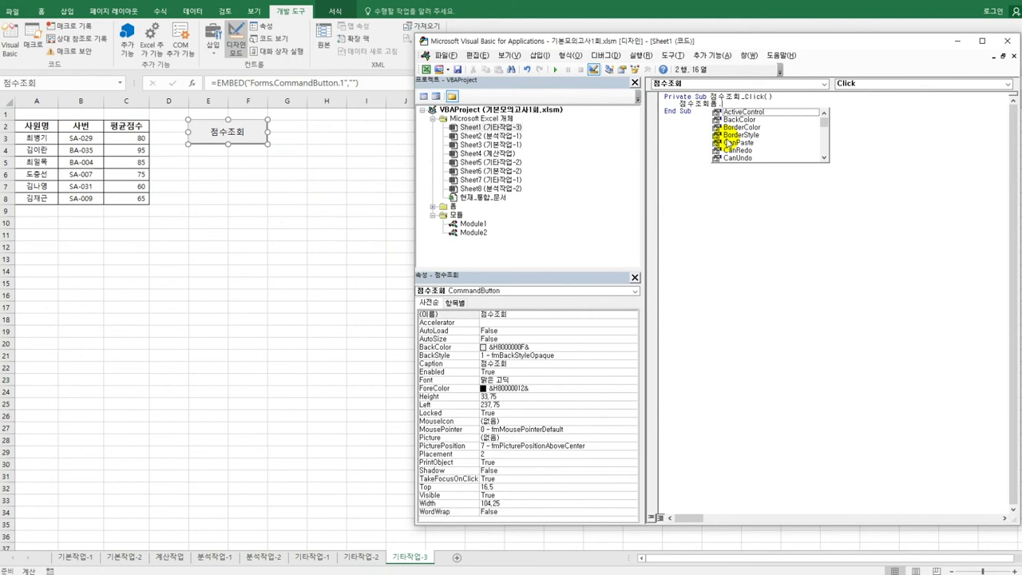
{"action": "type", "text": "Sho"}
{"action": "key", "text": "Tab"}
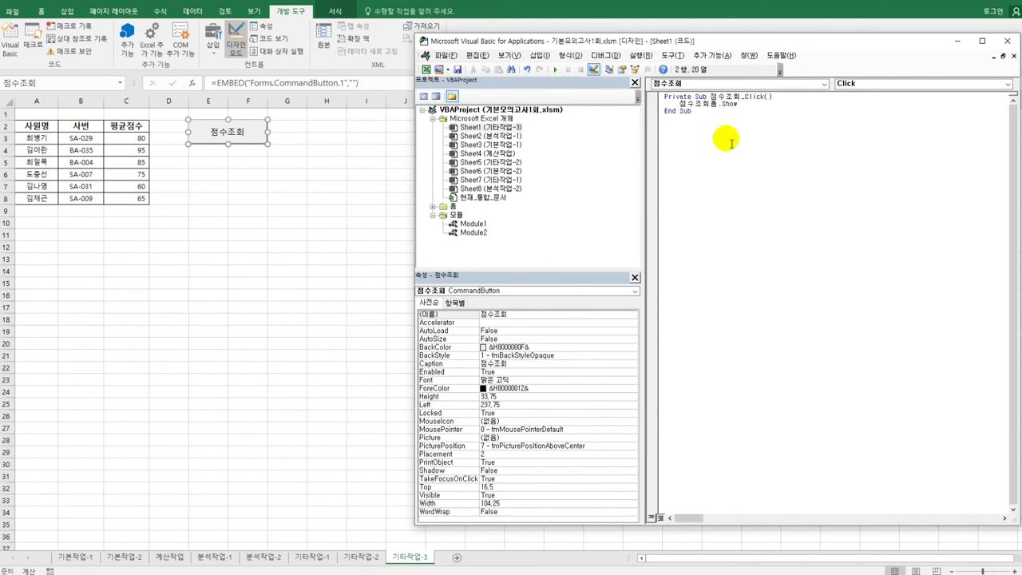
{"action": "key", "text": "Down"}
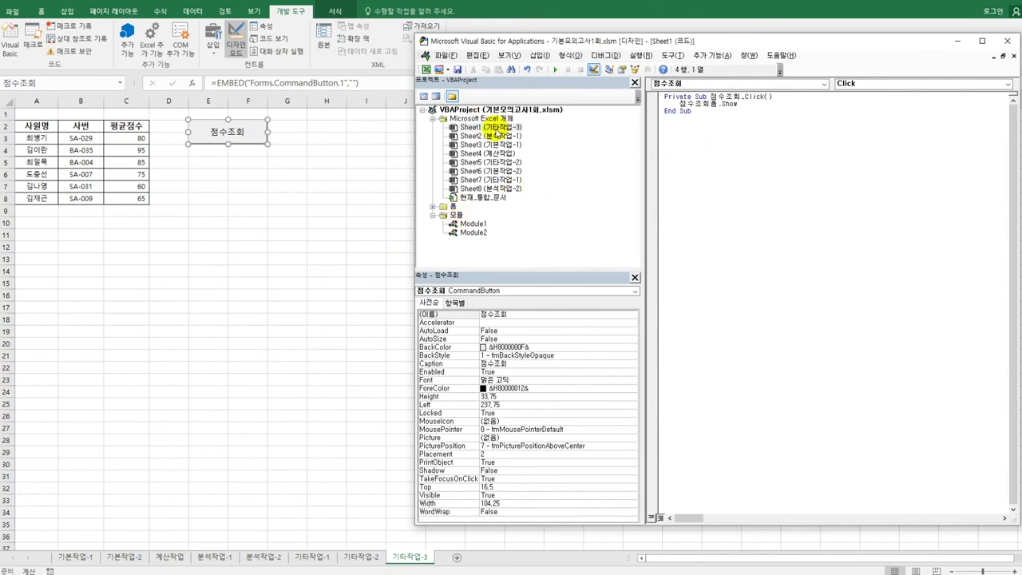
Open the code of the 점수조회폼 form and add a UserForm Initialize event procedure.
{"action": "left_click", "coordinate": [509, 55]}
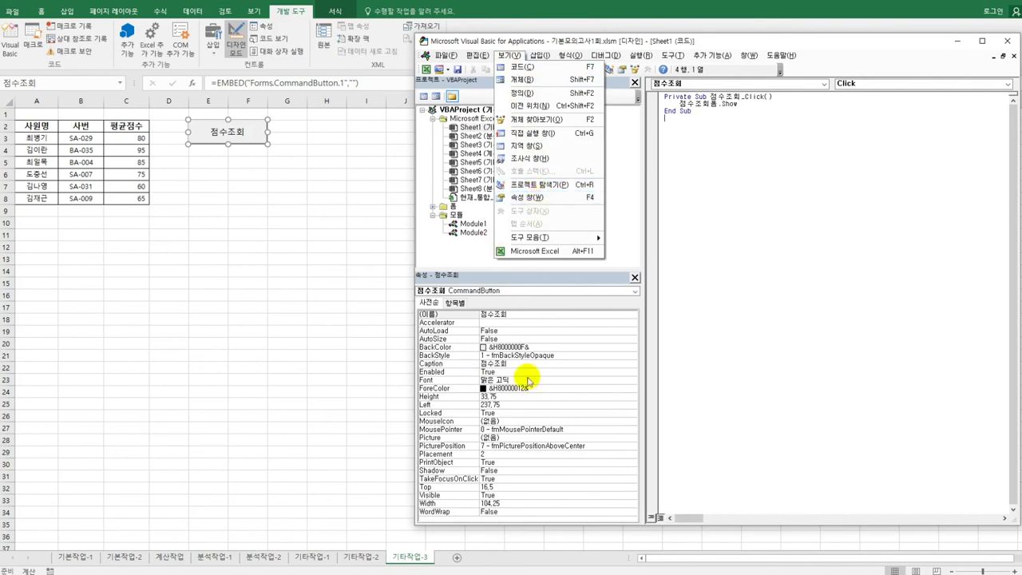
{"action": "left_click", "coordinate": [455, 206]}
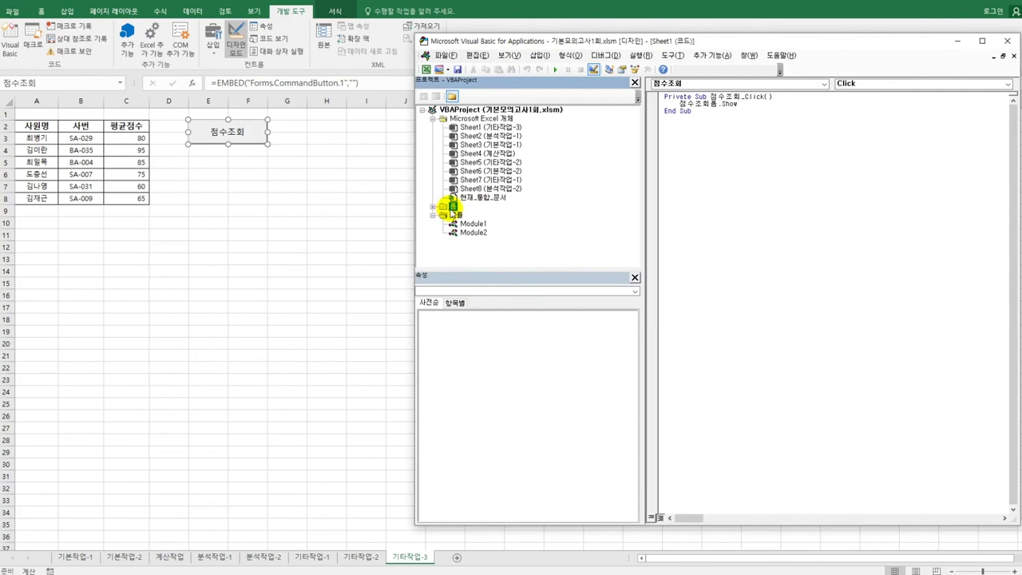
{"action": "double_click", "coordinate": [453, 206]}
{"action": "left_click", "coordinate": [465, 215]}
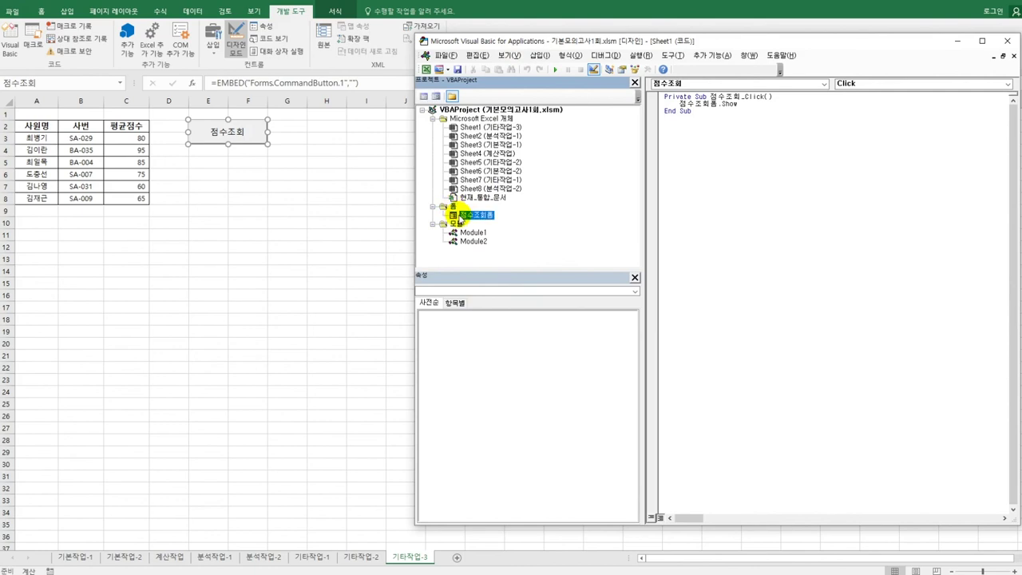
{"action": "double_click", "coordinate": [471, 216]}
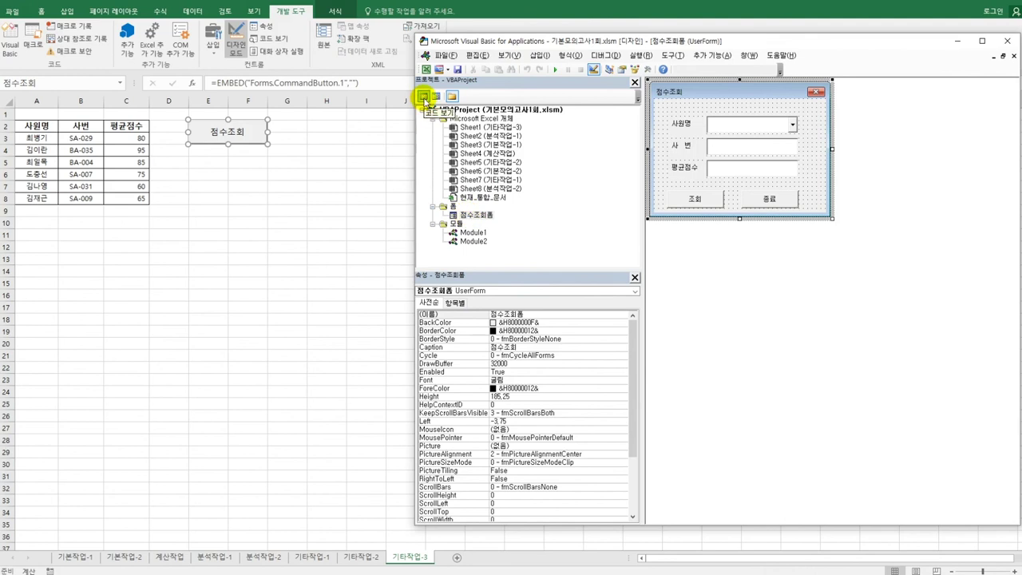
{"action": "left_click", "coordinate": [424, 96]}
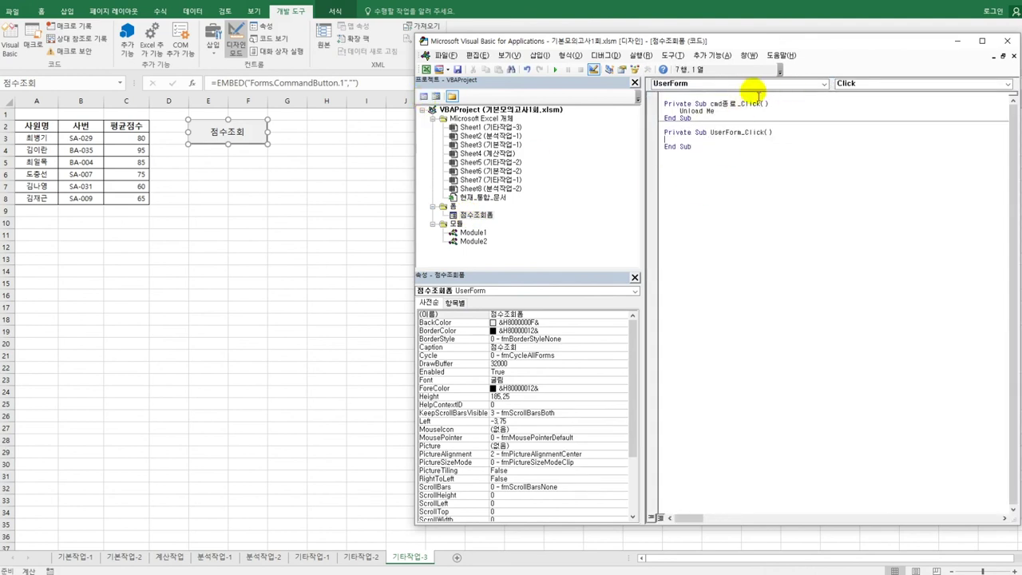
{"action": "left_click", "coordinate": [845, 84]}
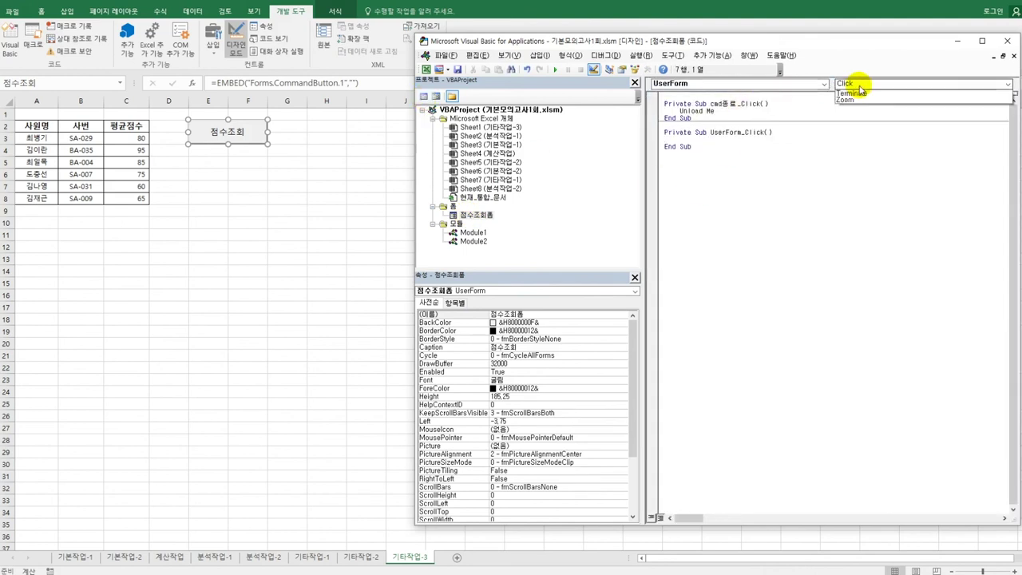
{"action": "left_click", "coordinate": [877, 152]}
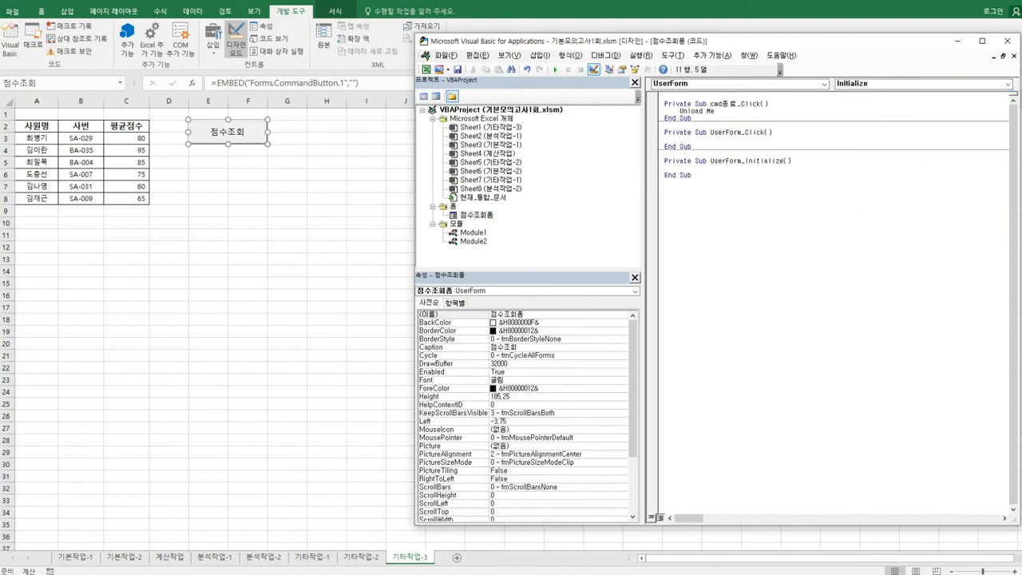
Write the statement cmb사원명.RowSource = "A3:A8" in the UserForm_Initialize procedure.
{"action": "type", "text": "cmb사원명."}
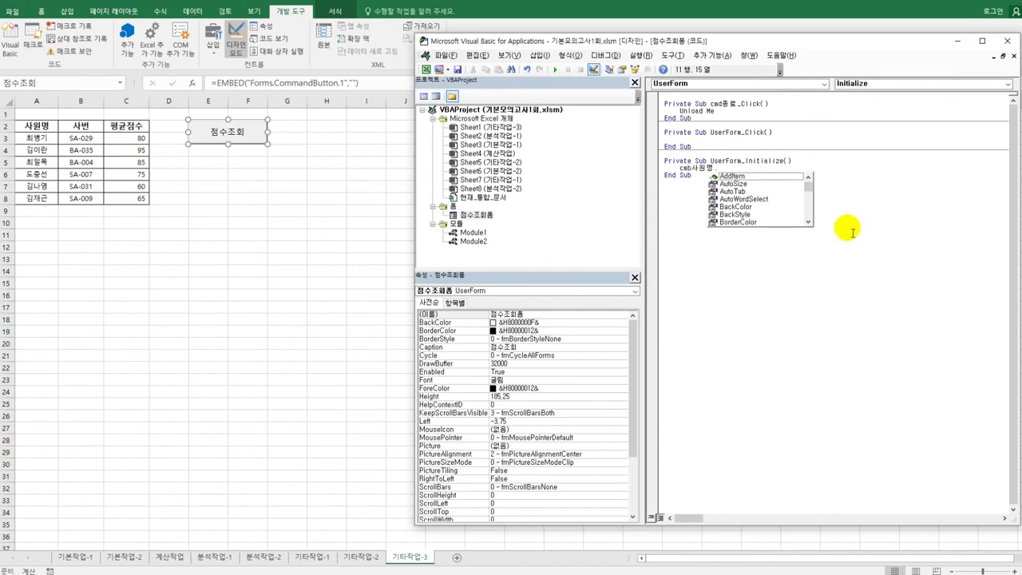
{"action": "type", "text": "row"}
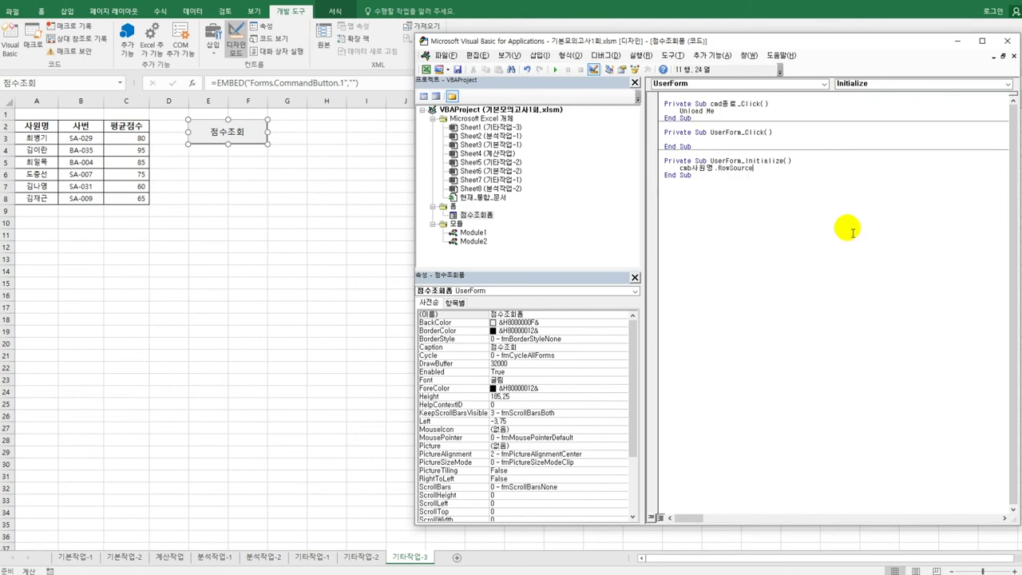
{"action": "type", "text": " = \""}
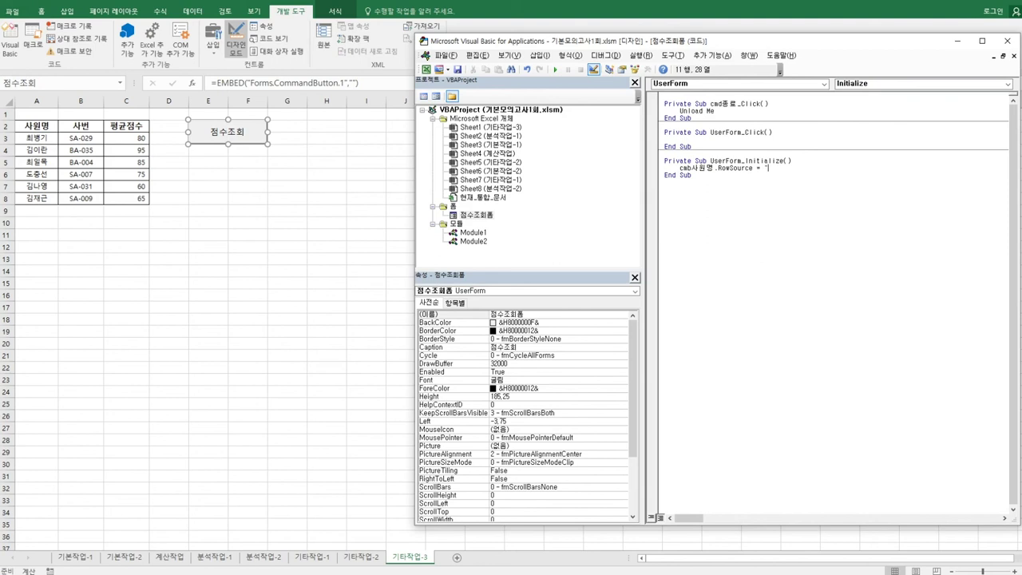
{"action": "type", "text": "A3:A8\""}
{"action": "left_click", "coordinate": [691, 175]}
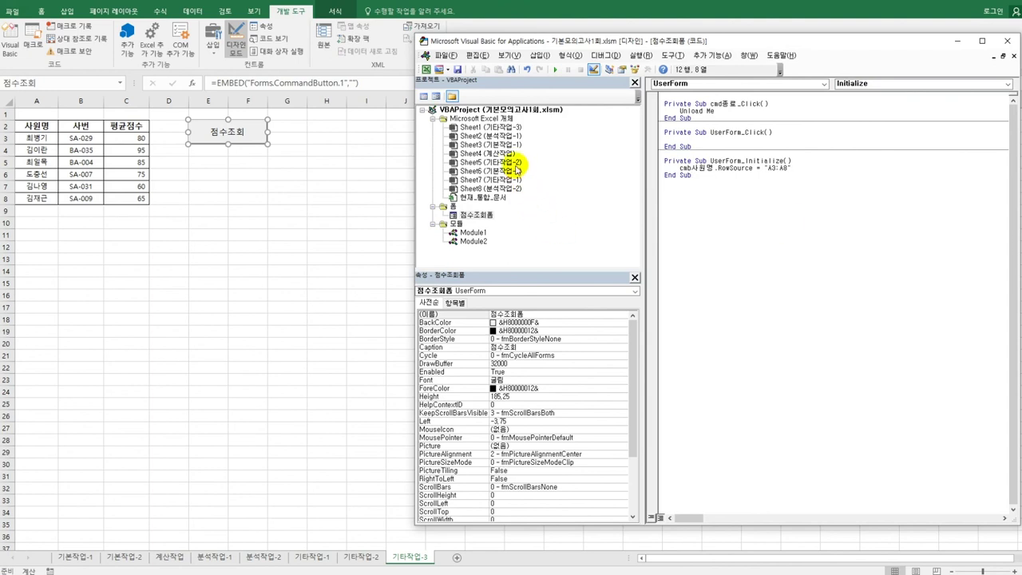
Open the code of Sheet1 (기타작업-3) and add a Worksheet Activate event procedure.
{"action": "left_click", "coordinate": [508, 129]}
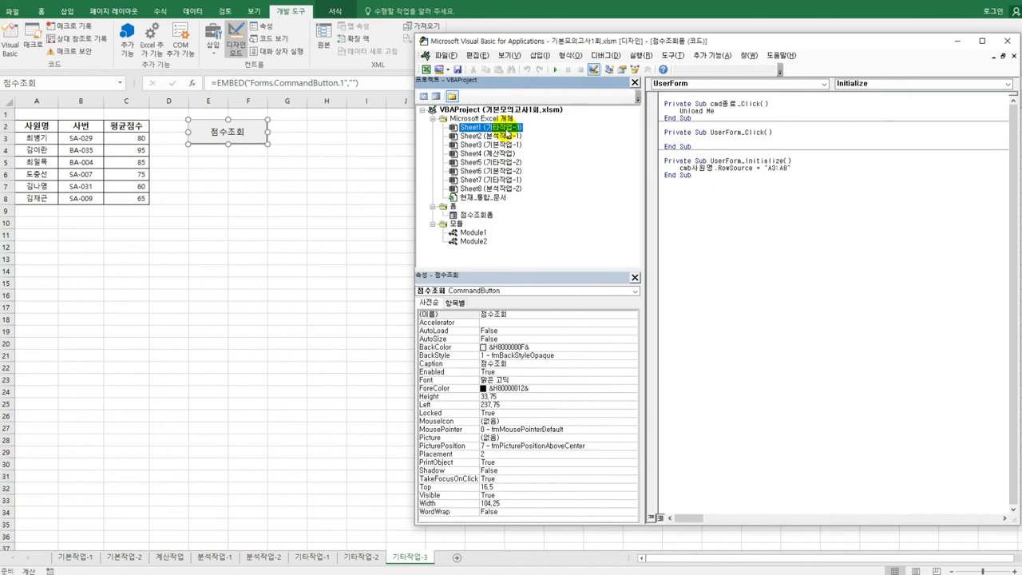
{"action": "double_click", "coordinate": [508, 135]}
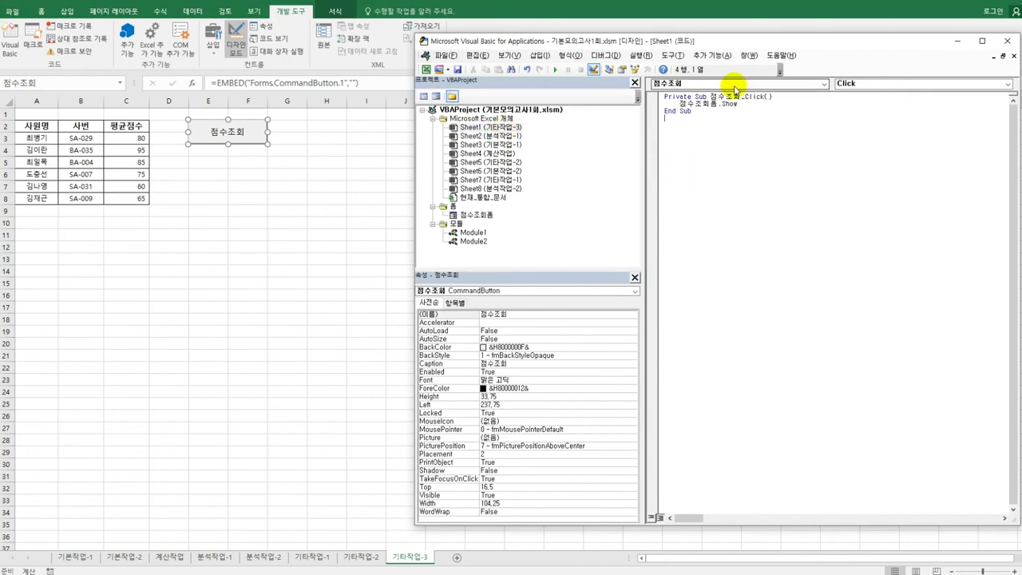
{"action": "left_click", "coordinate": [735, 86]}
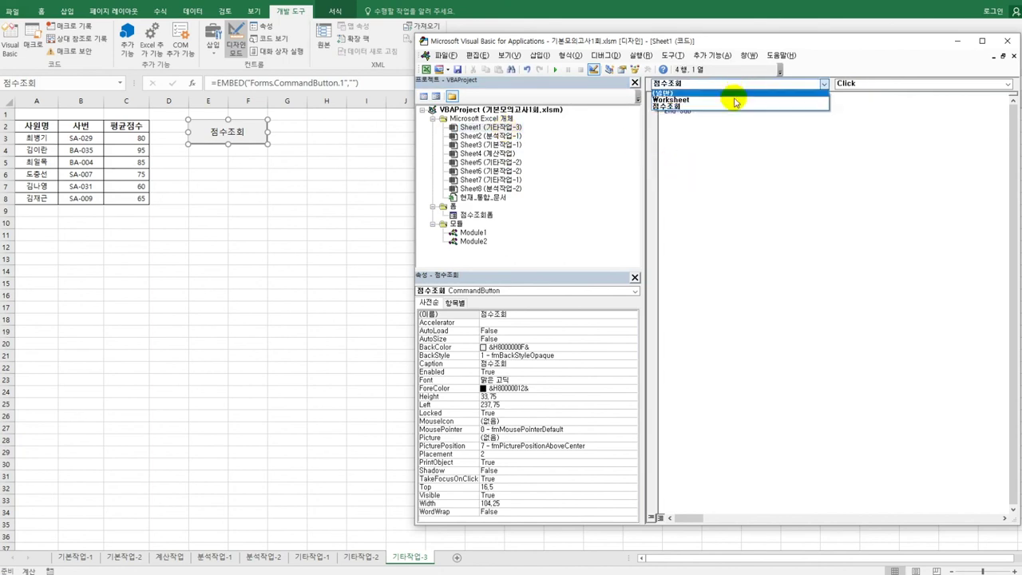
{"action": "left_click", "coordinate": [734, 100]}
{"action": "left_click", "coordinate": [851, 83]}
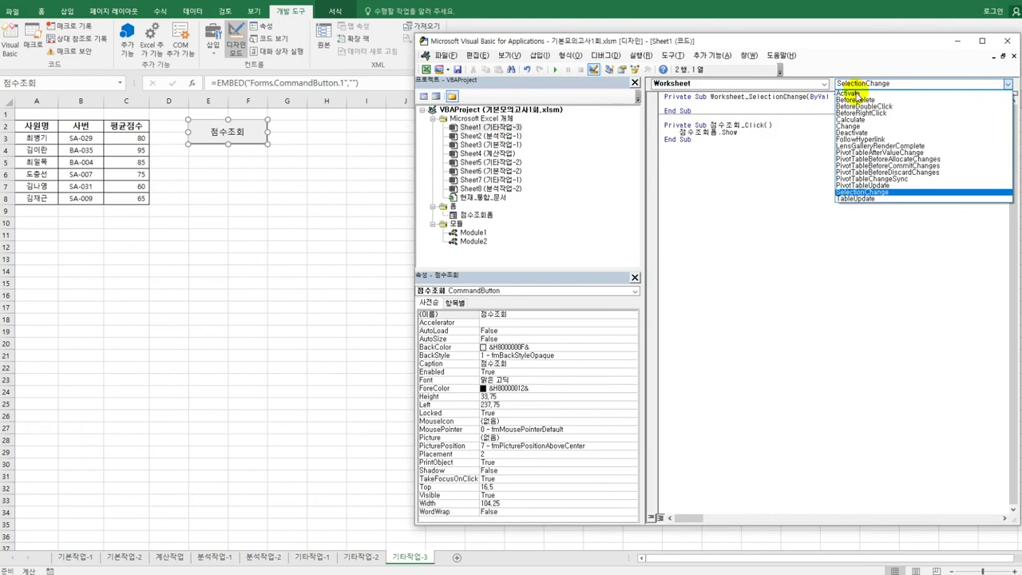
{"action": "left_click", "coordinate": [851, 94]}
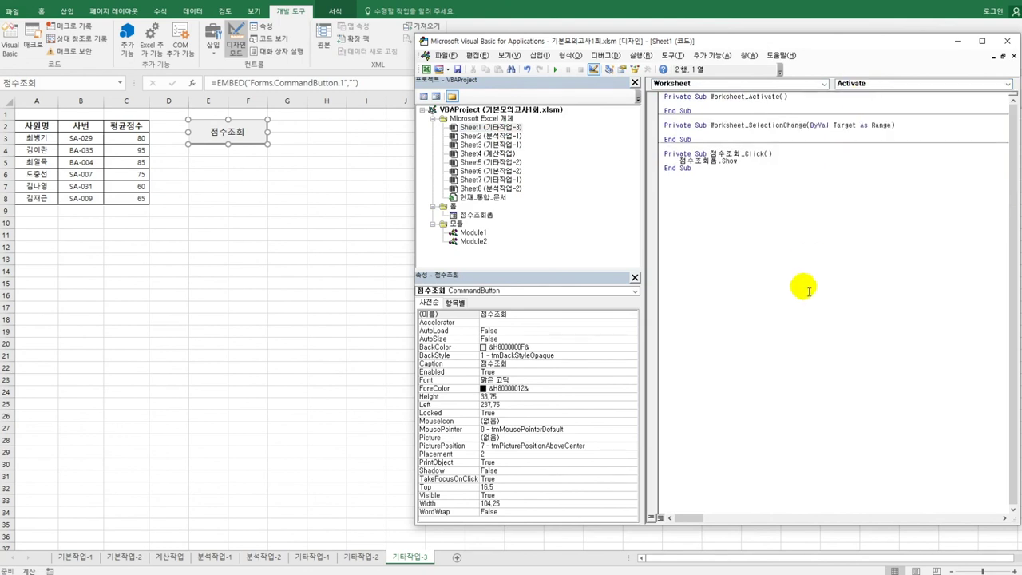
Write the indented statement [A1] = "평가성적" in the Worksheet_Activate procedure.
{"action": "key", "text": "Tab"}
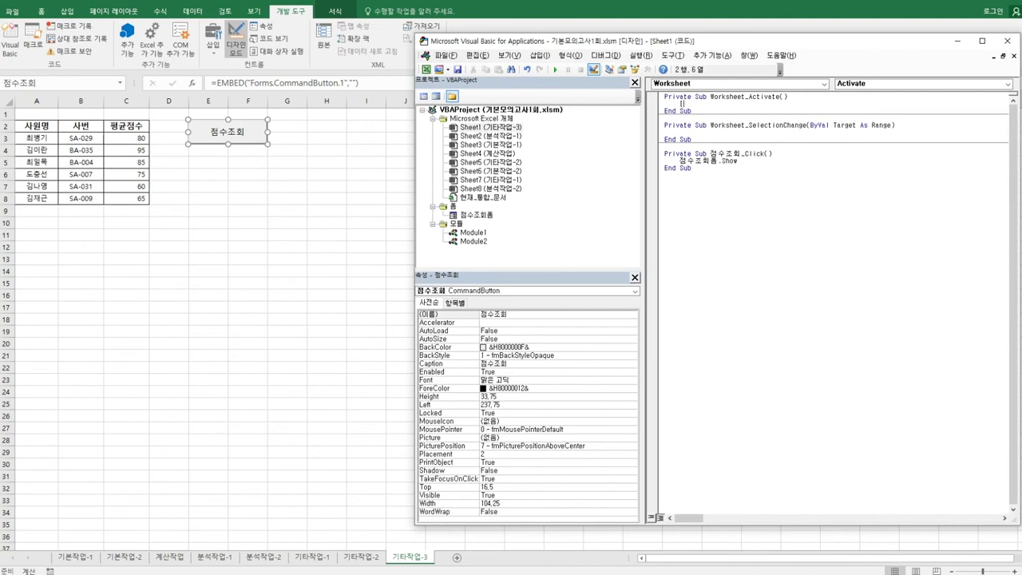
{"action": "type", "text": "[A1] ="}
{"action": "type", "text": "\"평가성적\""}
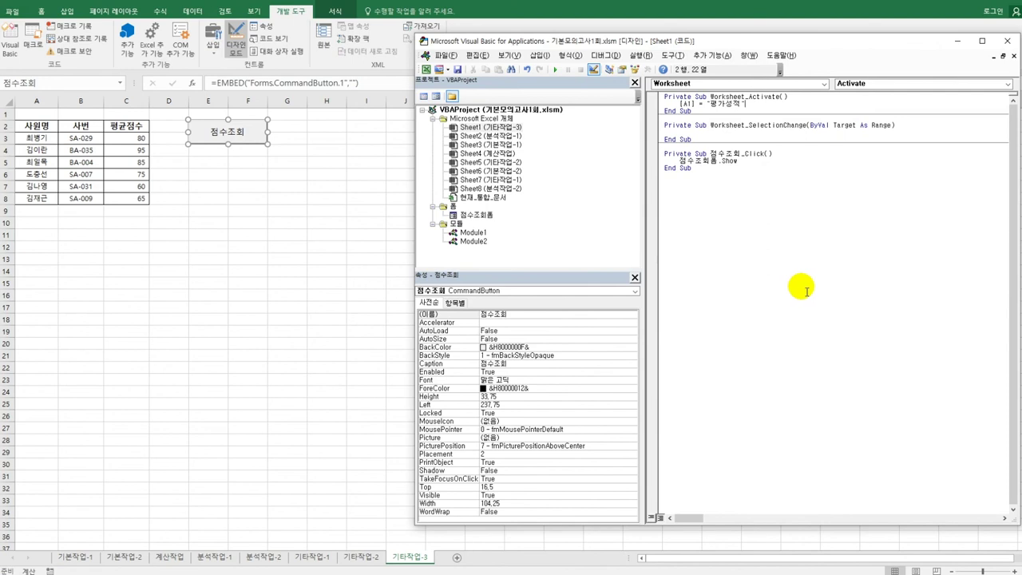
{"action": "left_click", "coordinate": [765, 294]}
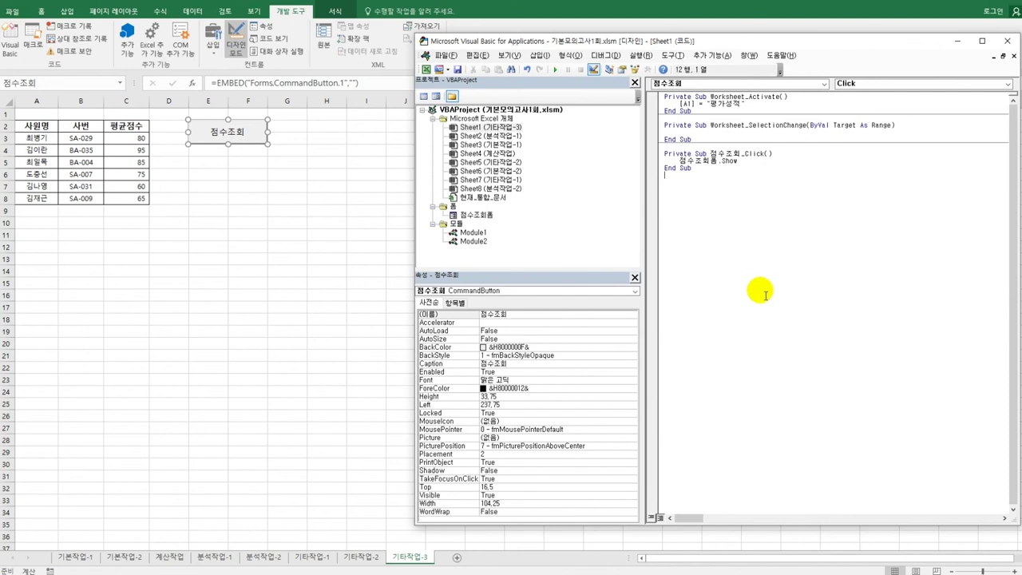
Open the 점수조회폼 form design and check the control names of the 조회 button and the 사번 and 평균점수 text boxes.
{"action": "double_click", "coordinate": [476, 215]}
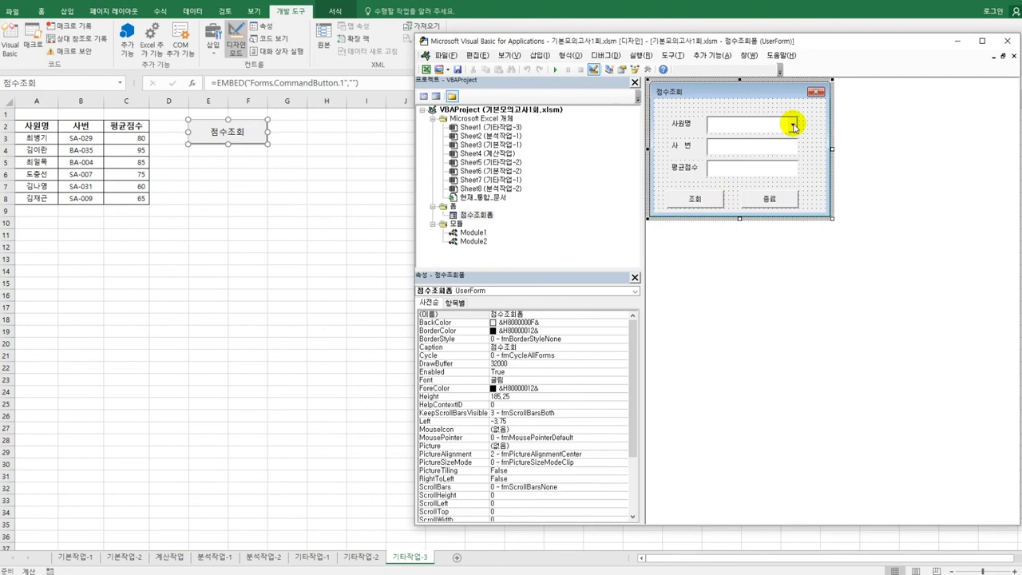
{"action": "left_click", "coordinate": [717, 200]}
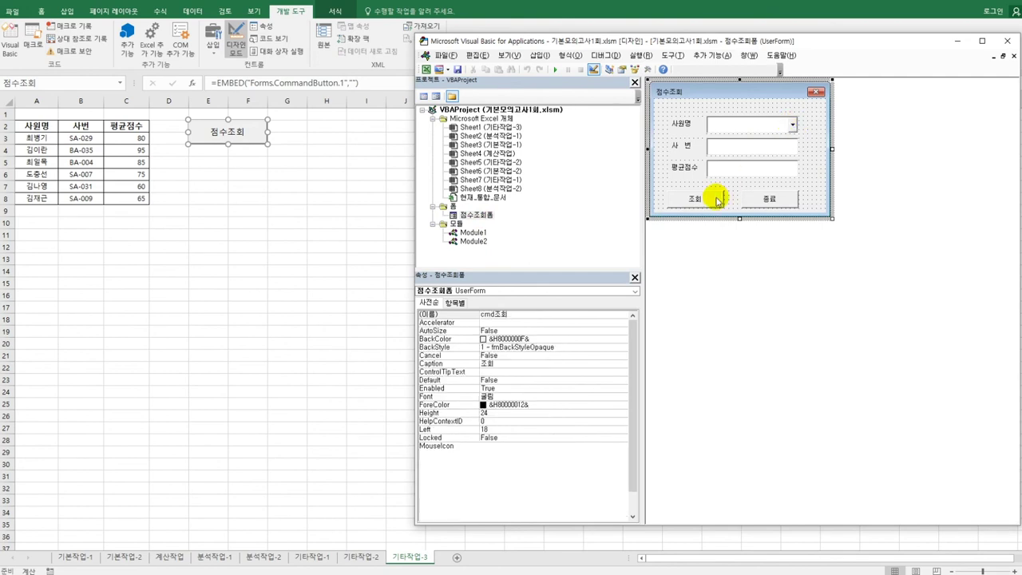
{"action": "left_click", "coordinate": [742, 151]}
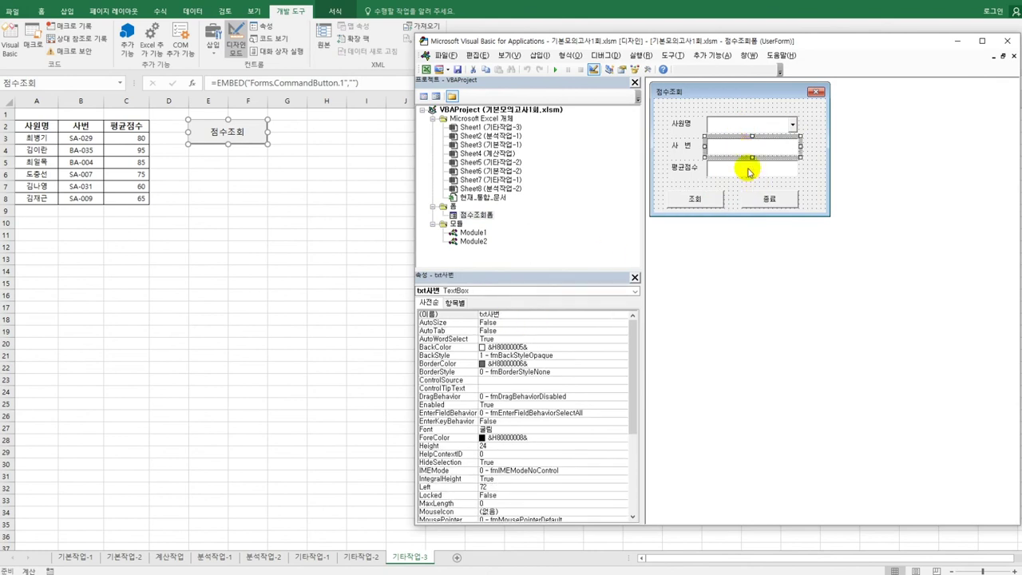
{"action": "left_click", "coordinate": [749, 171]}
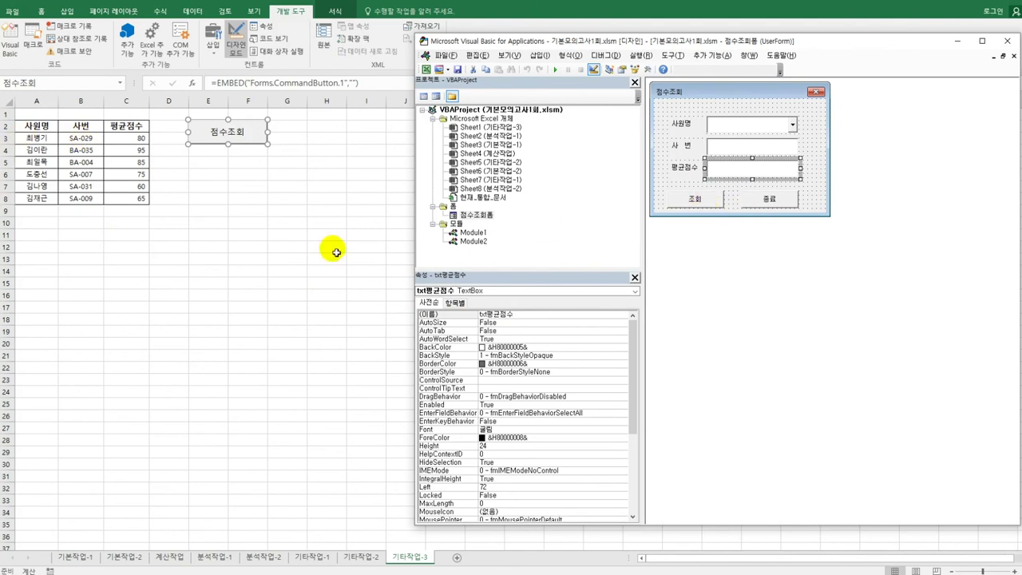
Turn off design mode on the 기타작업-3 sheet and open the form with the 점수조회 button.
{"action": "left_click", "coordinate": [285, 247]}
{"action": "left_click", "coordinate": [237, 48]}
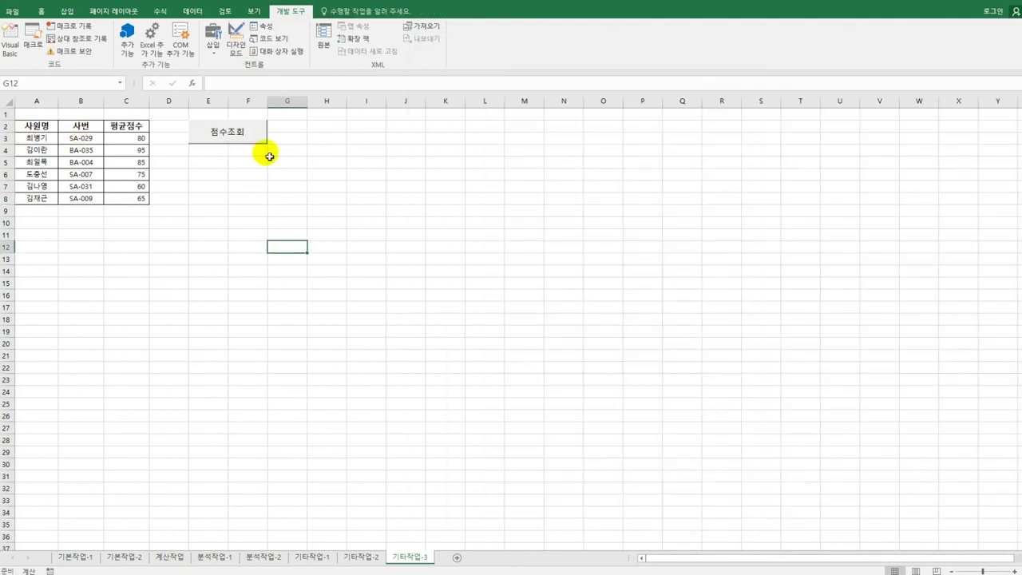
{"action": "left_click", "coordinate": [271, 209]}
{"action": "left_click", "coordinate": [240, 133]}
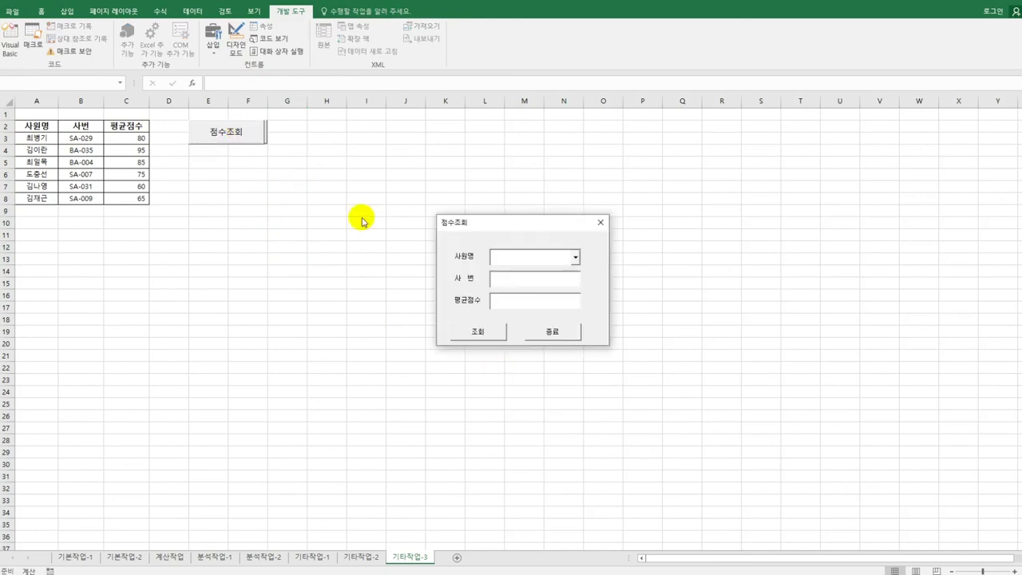
Check the entries in the form's 사원명 list and close the form.
{"action": "left_click", "coordinate": [575, 257]}
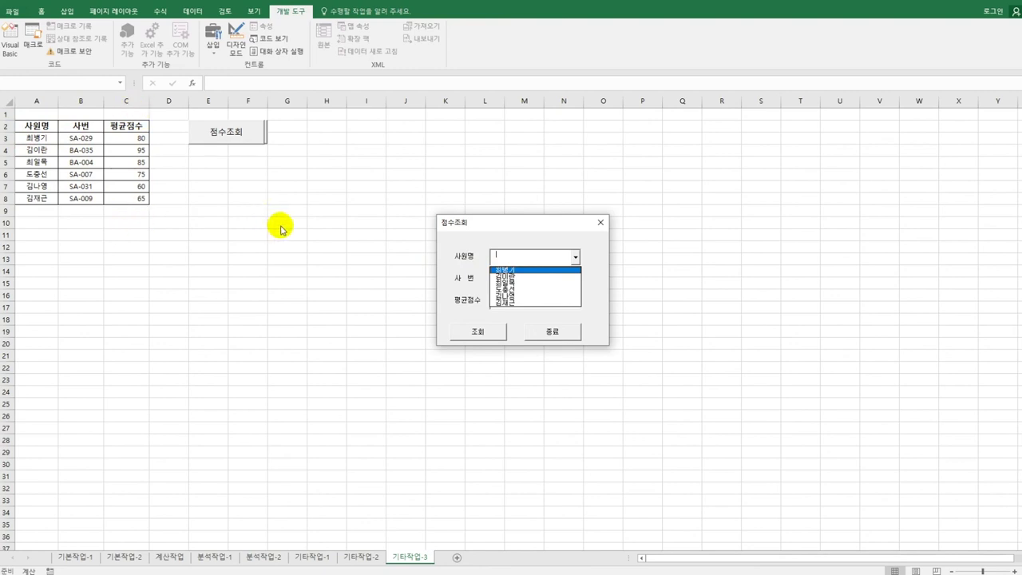
{"action": "left_click", "coordinate": [574, 257]}
{"action": "left_click", "coordinate": [603, 224]}
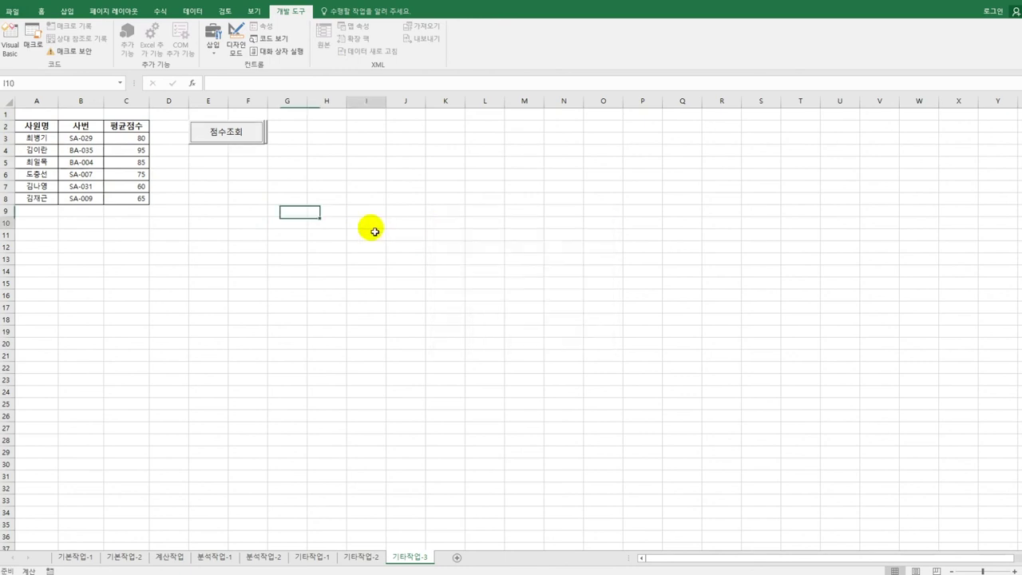
Return to the Visual Basic editor and open the Click event procedure of the form's 조회 button.
{"action": "left_click", "coordinate": [369, 224]}
{"action": "left_click", "coordinate": [9, 44]}
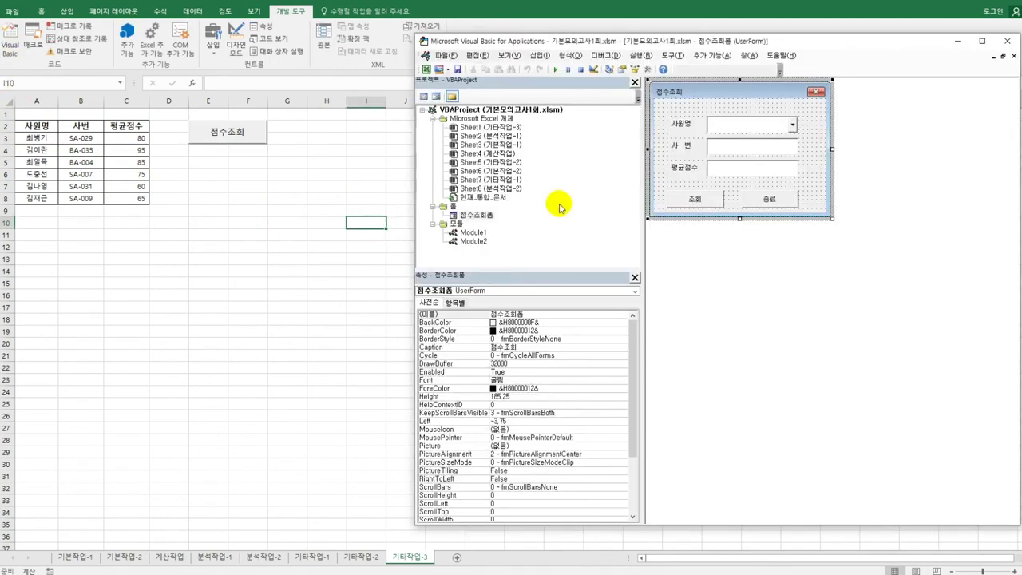
{"action": "double_click", "coordinate": [703, 199]}
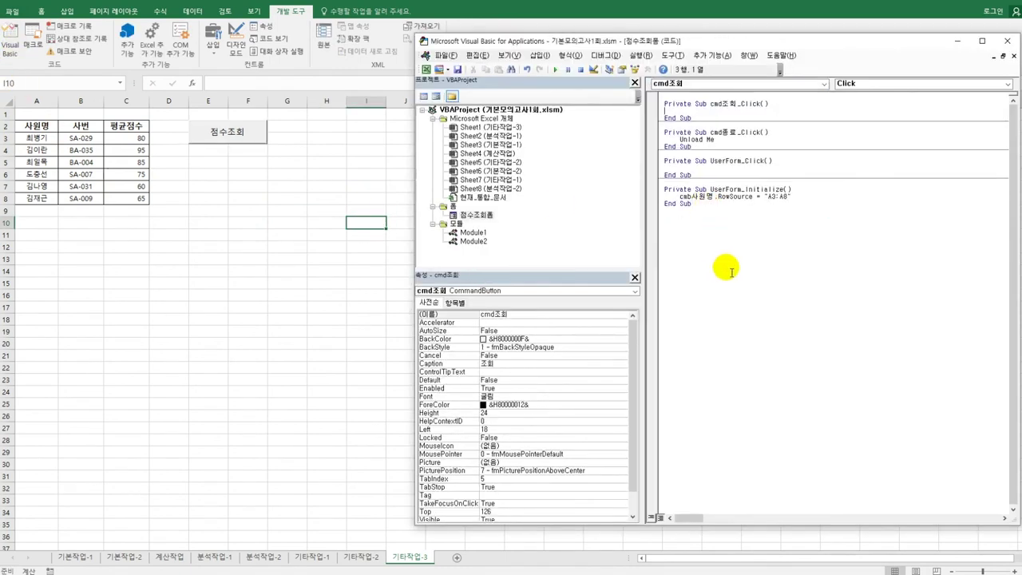
Write the indented statement iRow = cmb사원명.ListIndex + 3 in the cmd조회_Click procedure, leaving a blank line above it.
{"action": "key", "text": "Return"}
{"action": "key", "text": "Tab"}
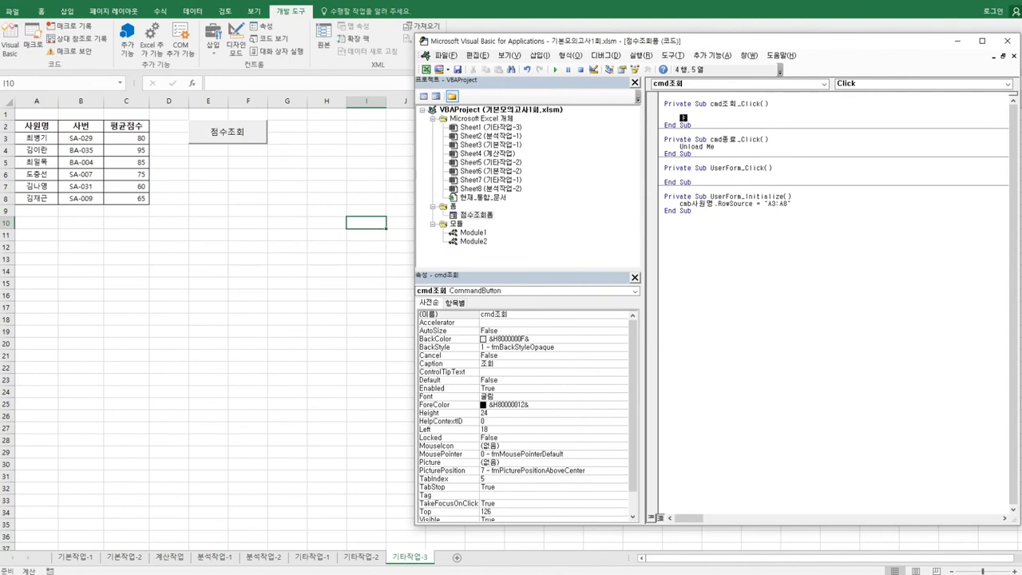
{"action": "type", "text": "iRow ="}
{"action": "type", "text": "cmb사원명."}
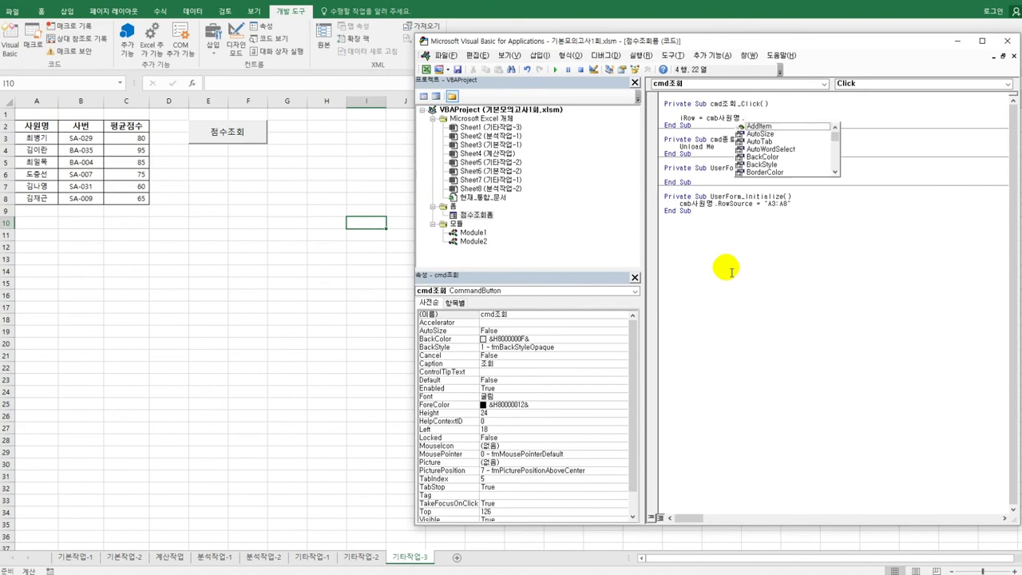
{"action": "type", "text": "l"}
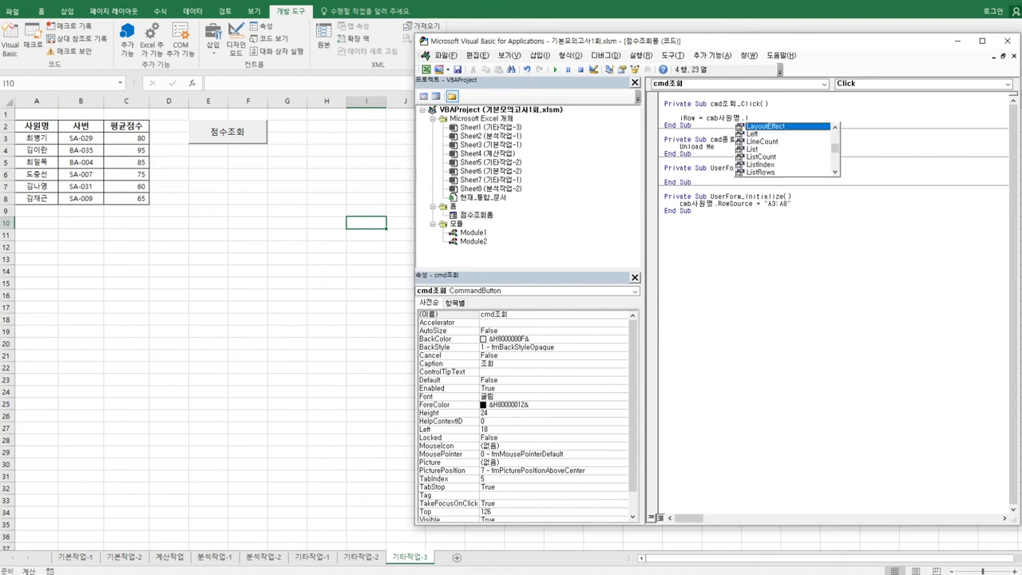
{"action": "type", "text": "istin"}
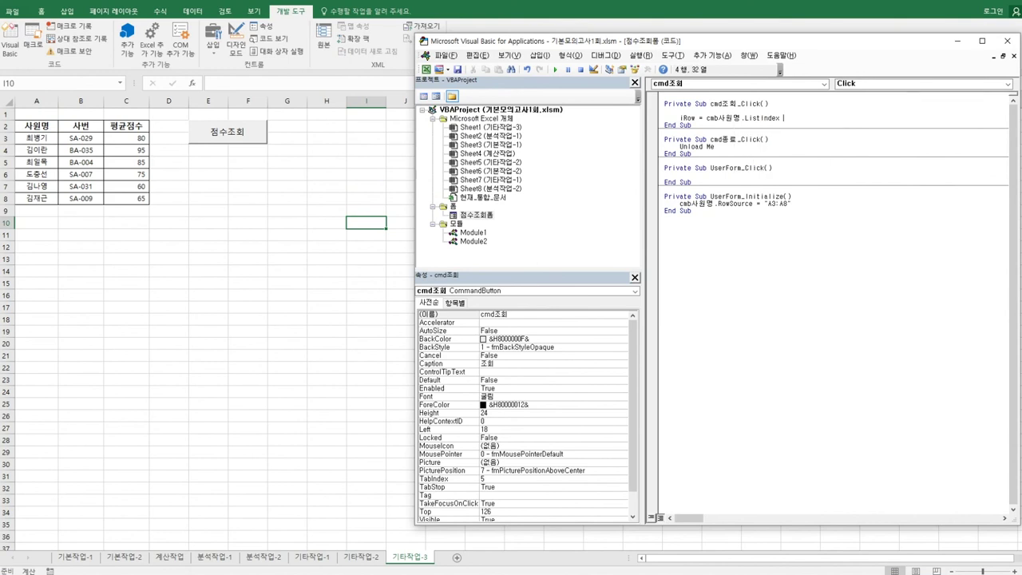
{"action": "type", "text": " + 3"}
Add the statement txt사번 = Cells(iRow, 2) to the cmd조회_Click procedure, separated from the iRow line by a blank line.
{"action": "key", "text": "Return"}
{"action": "key", "text": "Return"}
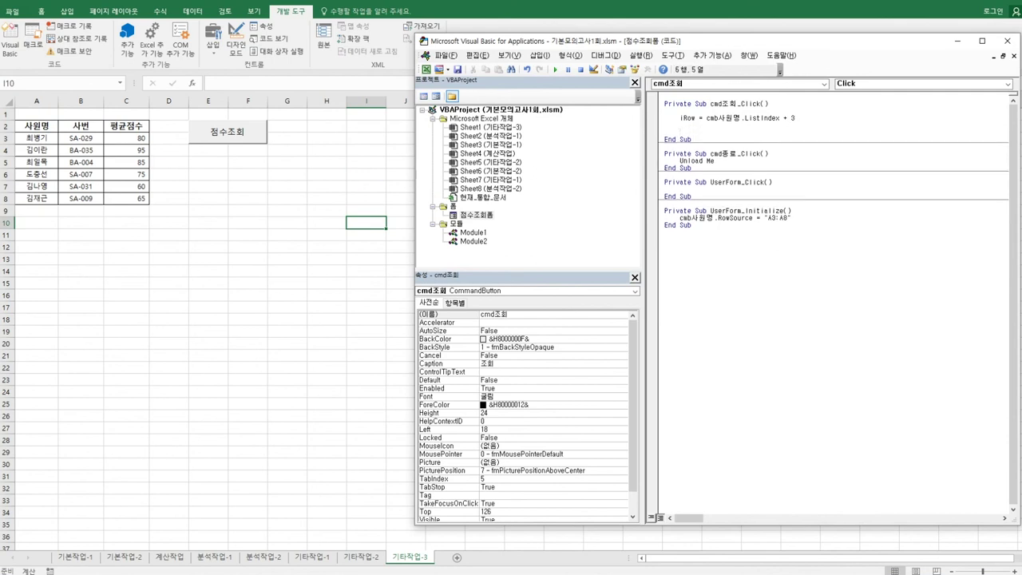
{"action": "type", "text": "txt사번 =cells("}
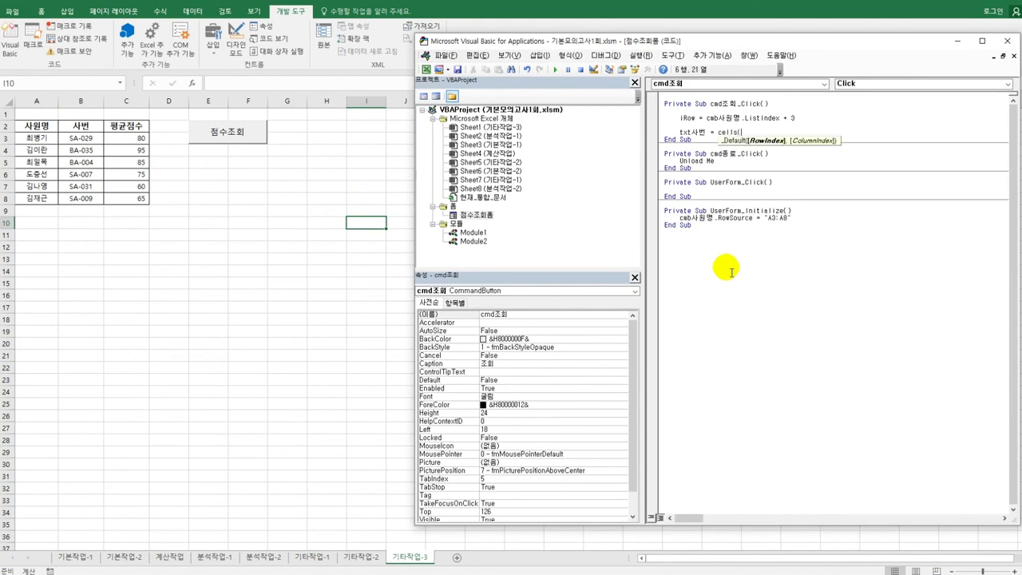
{"action": "type", "text": "iRow, "}
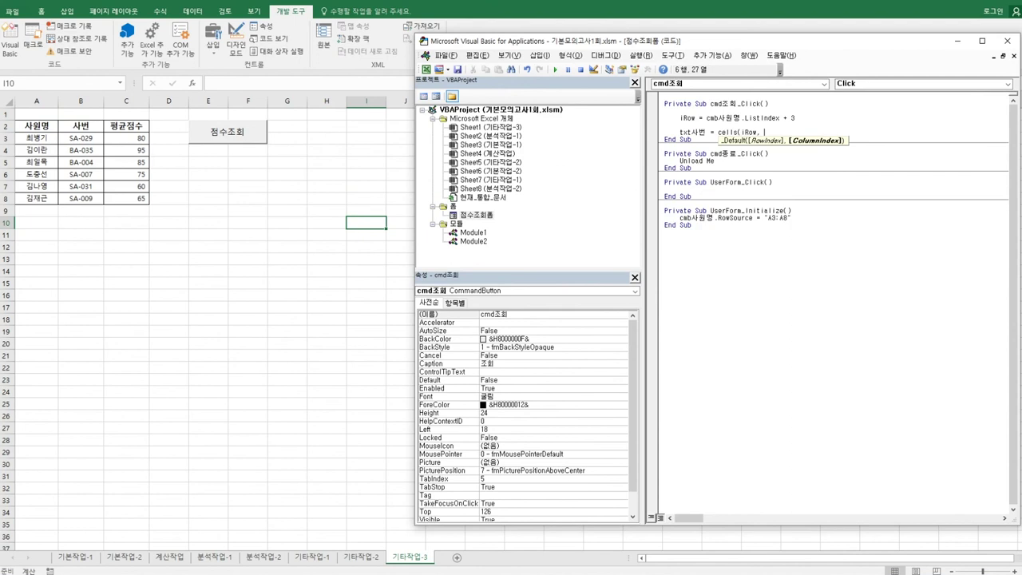
{"action": "type", "text": "2)"}
{"action": "key", "text": "Return"}
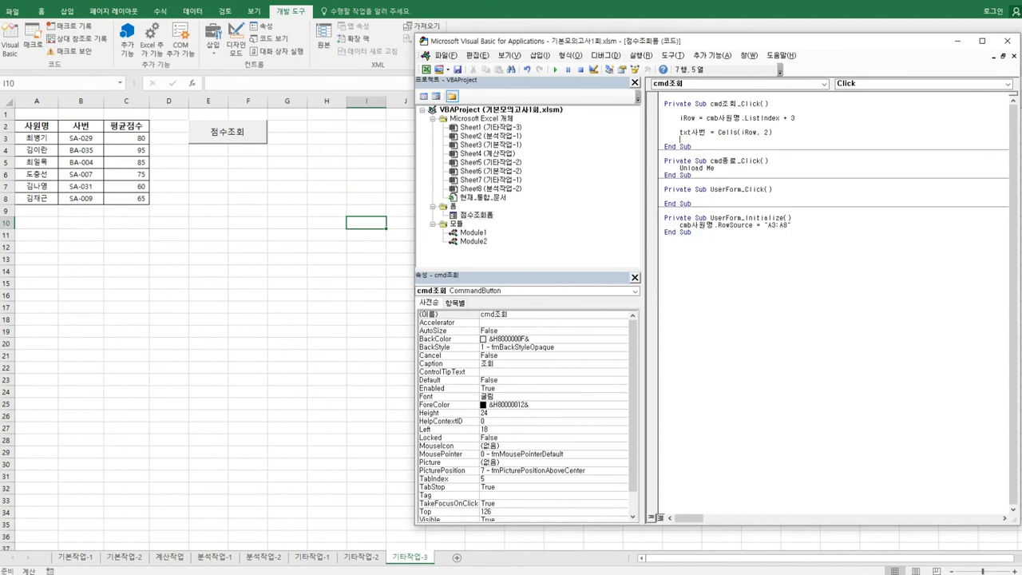
Add the statement txt평균점수 = Cells(iRow, 3) directly below the txt사번 line.
{"action": "type", "text": "txt평균점수 =cells(iRow"}
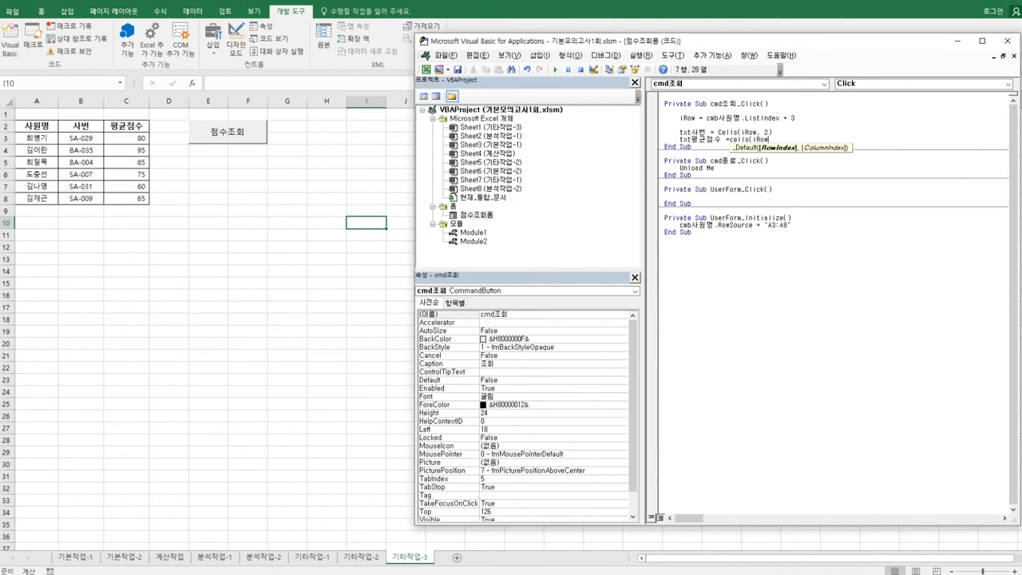
{"action": "type", "text": ", 3)"}
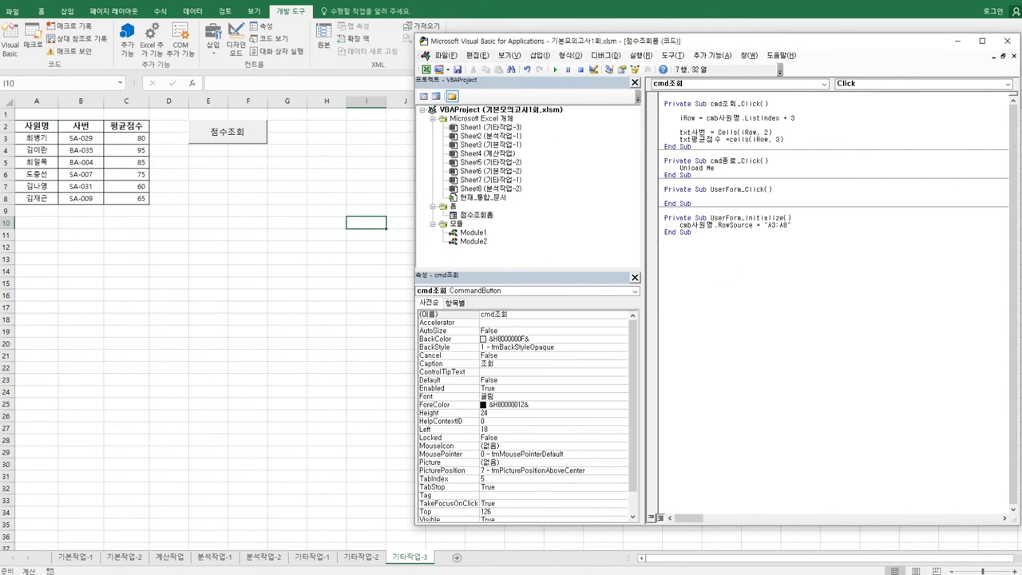
{"action": "key", "text": "Return"}
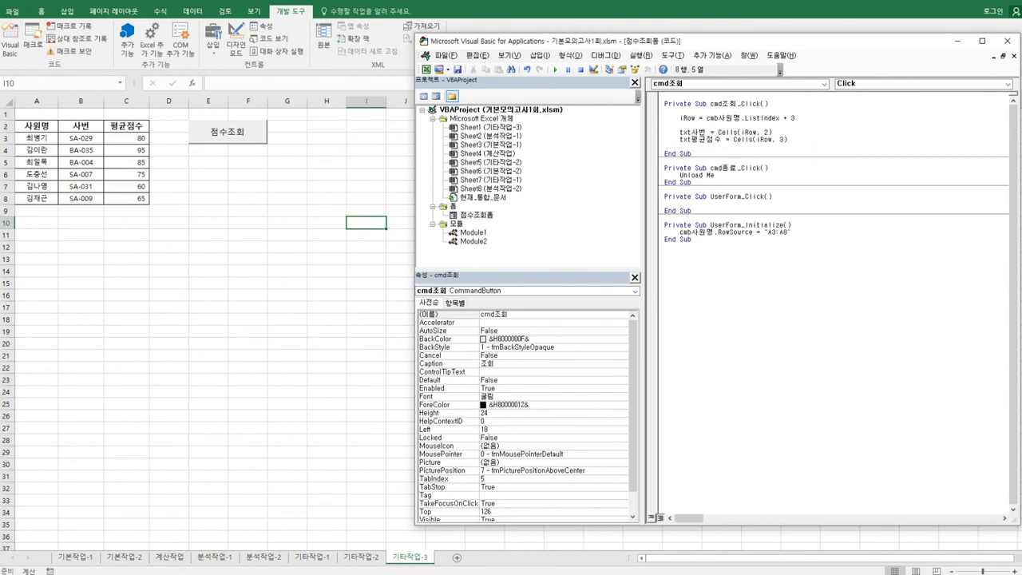
Leave a blank line and start a condition with If txt평균점수 >= 85 Then.
{"action": "key", "text": "Return"}
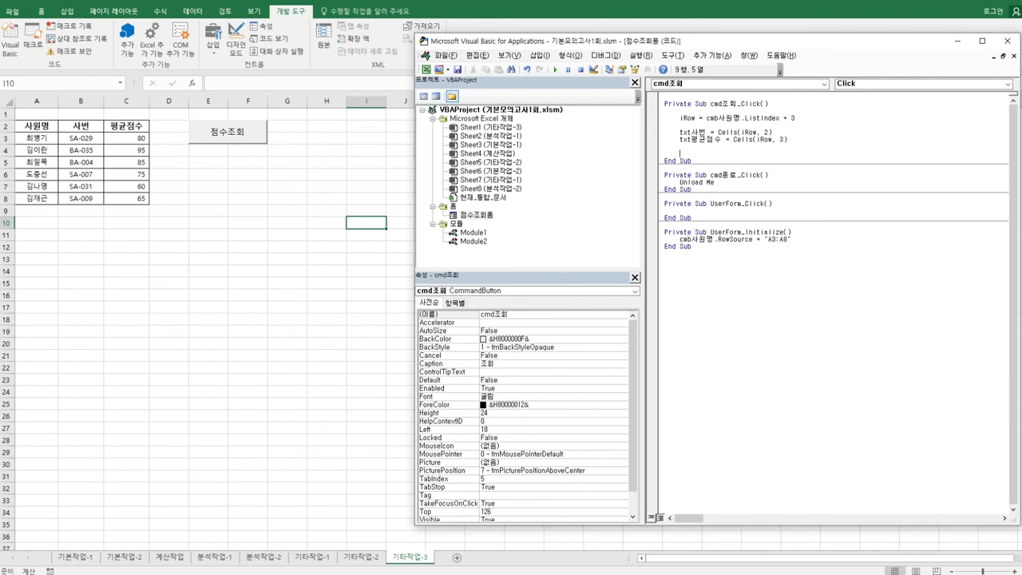
{"action": "type", "text": "if "}
{"action": "type", "text": "txt평"}
{"action": "type", "text": "균점수 "}
{"action": "type", "text": "ㅋ=85"}
{"action": "type", "text": " then"}
{"action": "key", "text": "Return"}
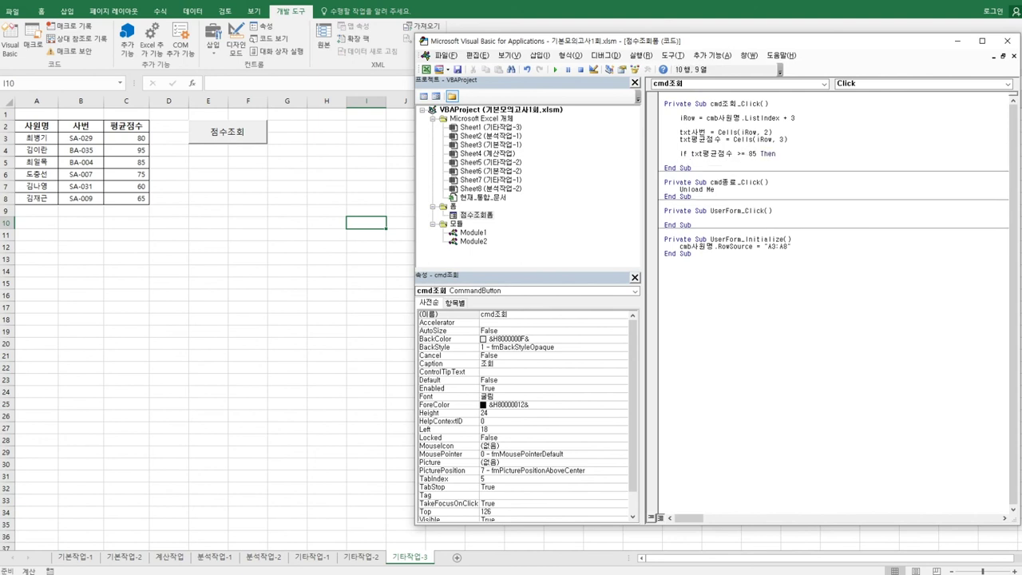
Inside the condition, write the indented statement MsgBox cmb사원명 & "은 우수사원입니다".
{"action": "type", "text": "msgbox "}
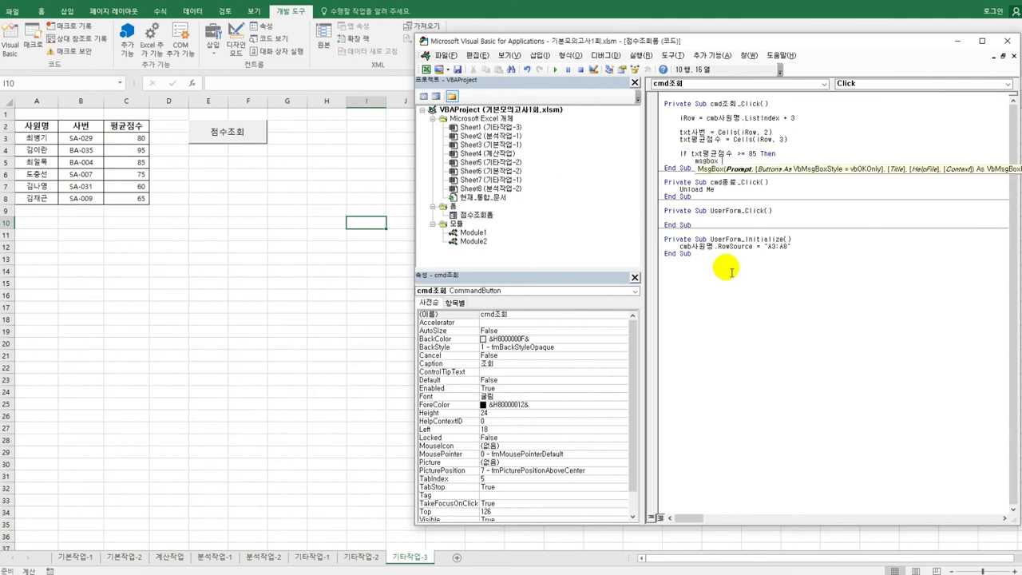
{"action": "type", "text": "cmb사원"}
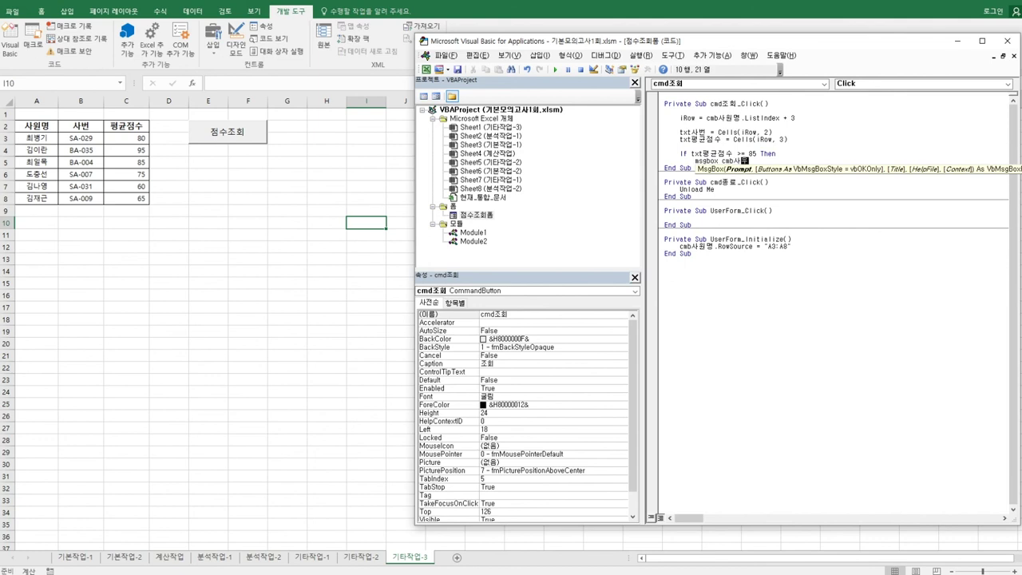
{"action": "type", "text": "명 "}
{"action": "type", "text": "&"}
{"action": "type", "text": " \"님"}
{"action": "type", "text": " 우수사"}
{"action": "type", "text": "원입니다"}
{"action": "type", "text": "\""}
{"action": "key", "text": "Return"}
{"action": "key", "text": "BackSpace"}
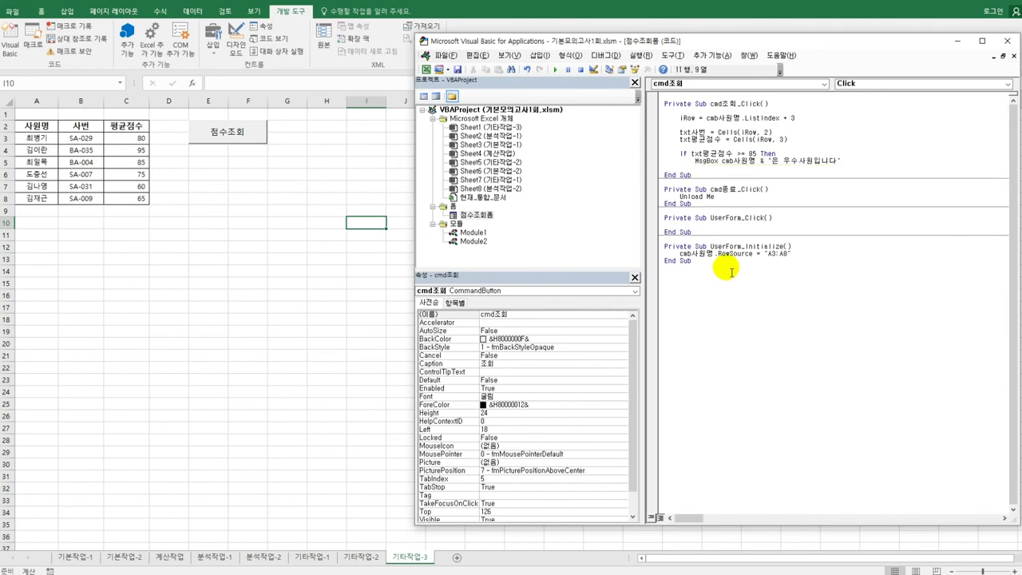
Close the condition with an End If aligned with its If line.
{"action": "type", "text": "ㄷ"}
{"action": "key", "text": "BackSpace"}
{"action": "type", "text": "end If"}
{"action": "key", "text": "Return"}
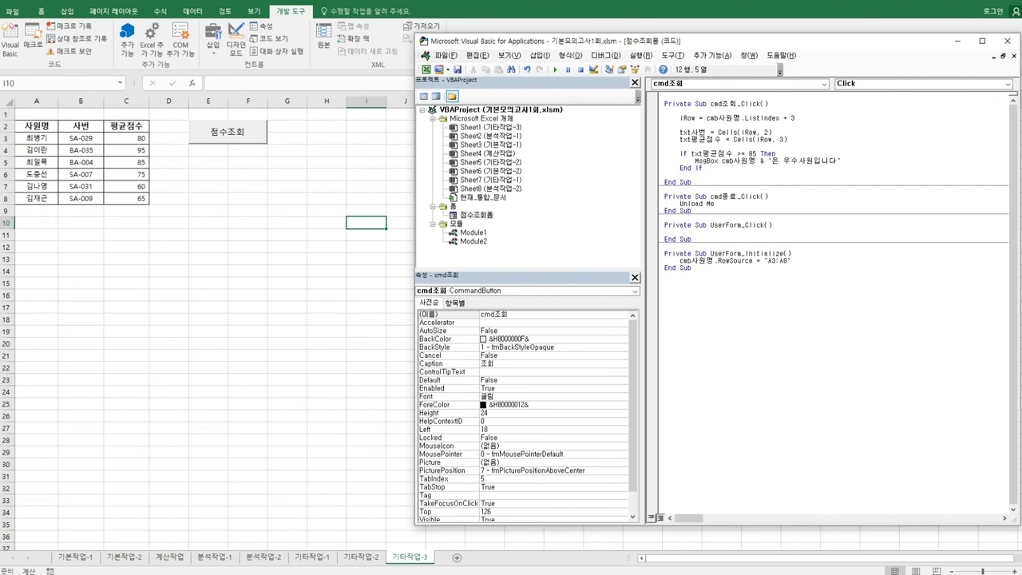
Close the Visual Basic editor, open the 점수조회 form from the sheet and look up the first employee in the 사원명 list.
{"action": "left_click", "coordinate": [1007, 44]}
{"action": "left_click", "coordinate": [240, 132]}
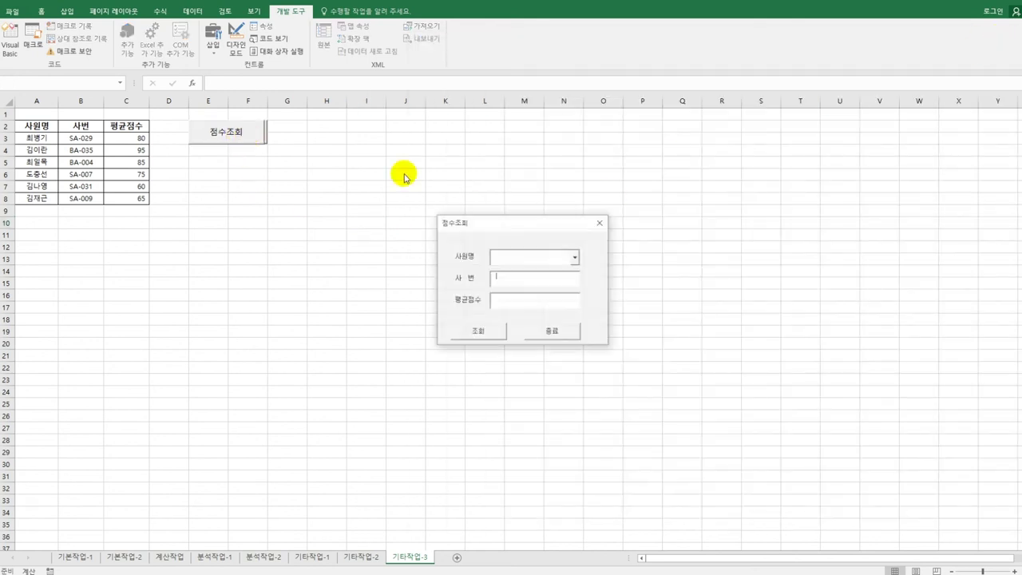
{"action": "left_click", "coordinate": [574, 257]}
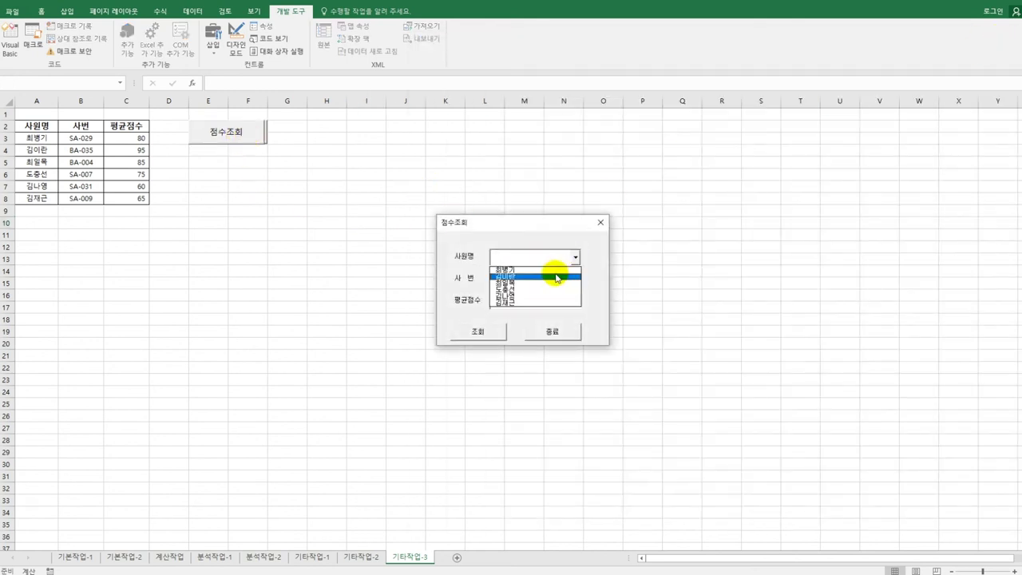
{"action": "left_click", "coordinate": [555, 270]}
{"action": "left_click", "coordinate": [495, 336]}
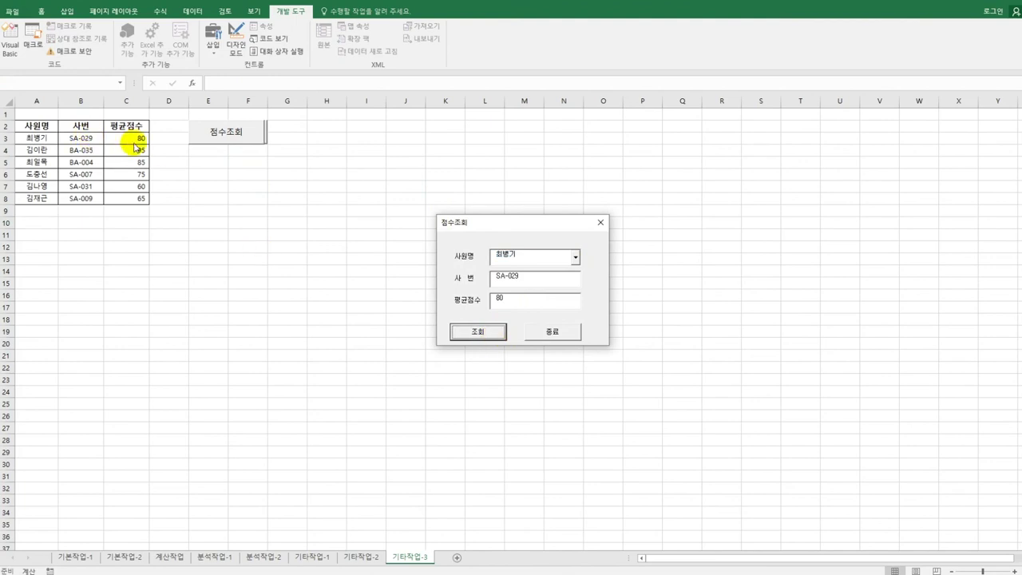
Look up the second employee in the 사원명 list, dismiss the message box and close the form with 종료.
{"action": "left_click", "coordinate": [575, 257]}
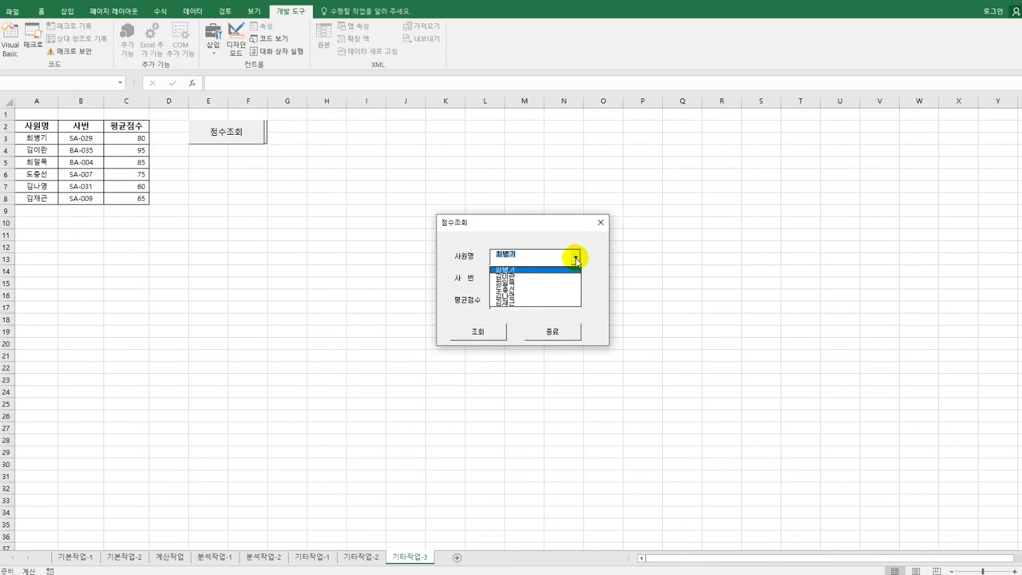
{"action": "left_click", "coordinate": [564, 275]}
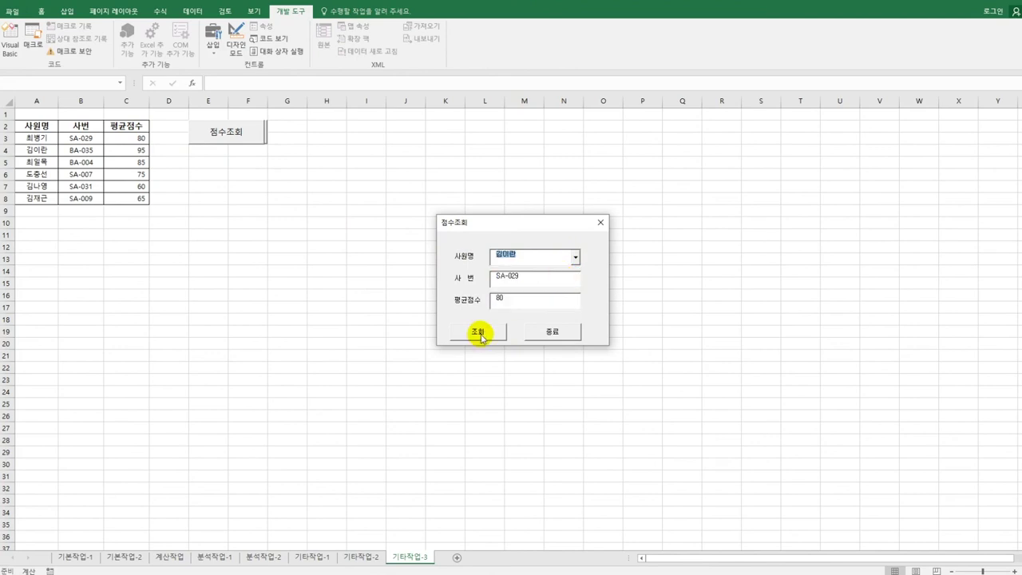
{"action": "left_click", "coordinate": [481, 338]}
{"action": "left_click_drag", "start_coordinate": [518, 268], "coordinate": [398, 259]}
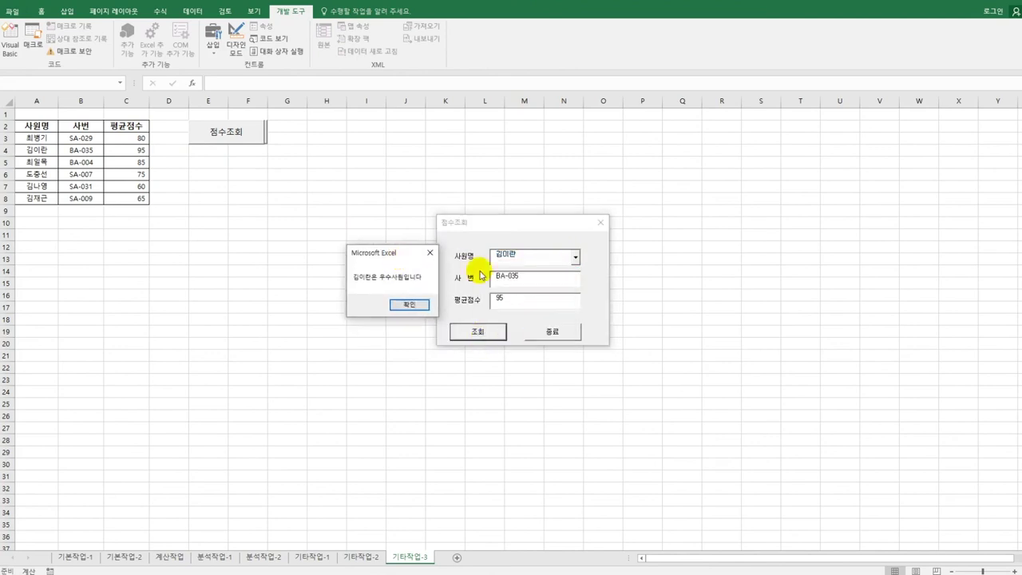
{"action": "left_click", "coordinate": [406, 306]}
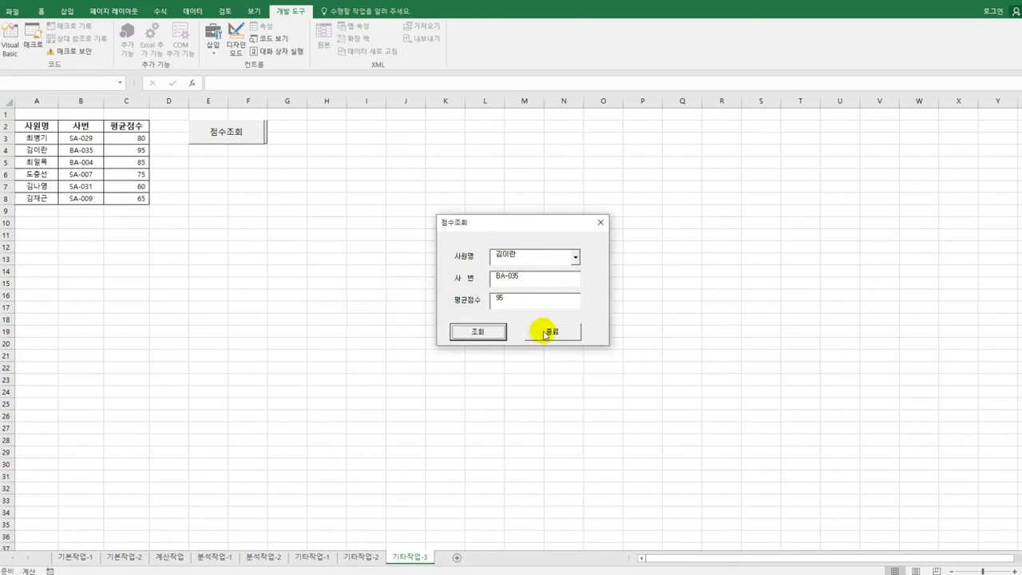
{"action": "left_click", "coordinate": [545, 335]}
{"action": "left_click", "coordinate": [523, 331]}
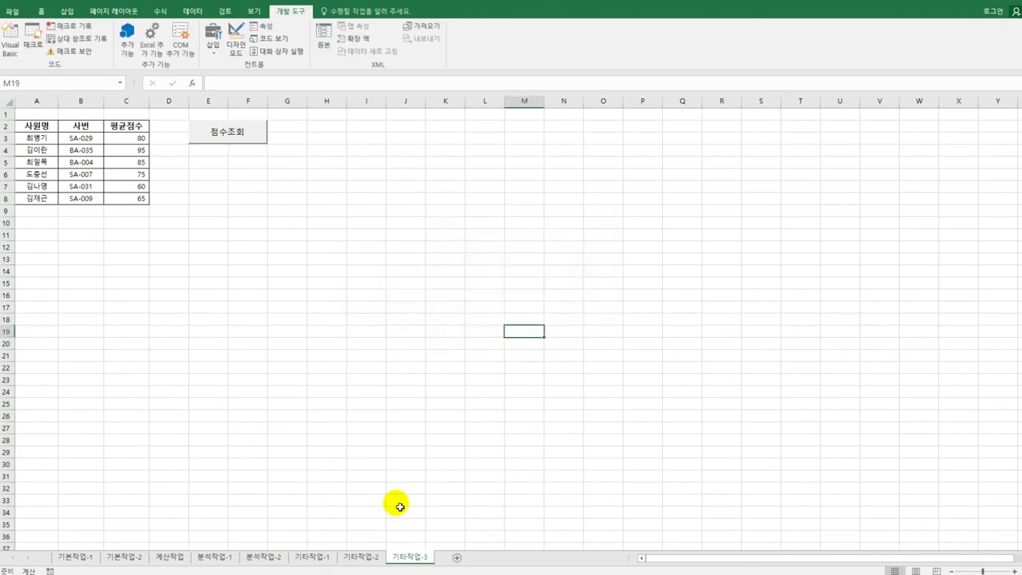